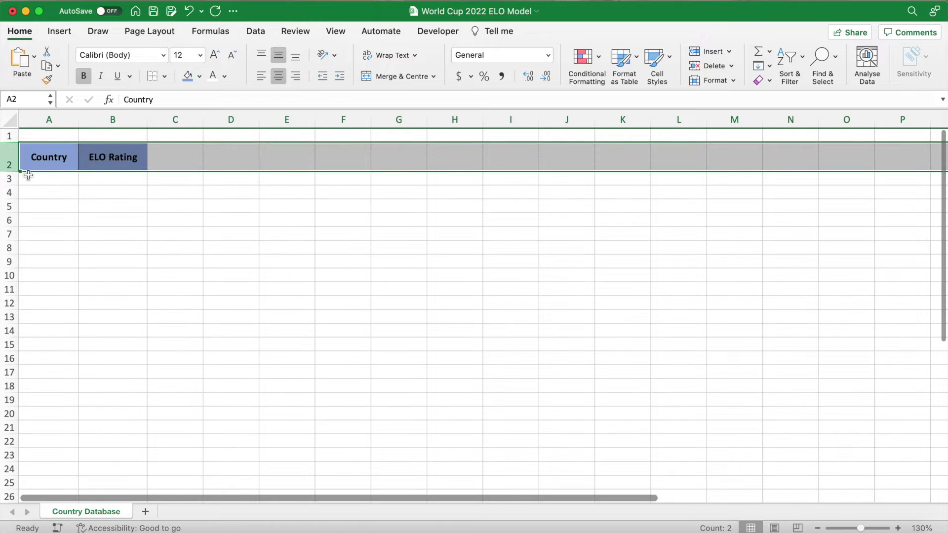
- Show the browser side by side with the workbook and open the FIFA World Cup Qatar 2022 knockout bracket
{"action": "left_click", "coordinate": [40, 177]}
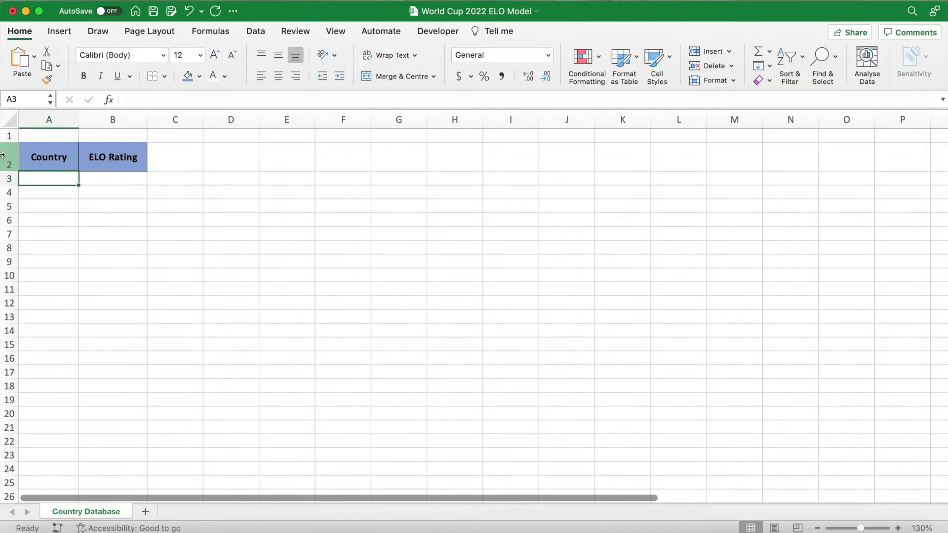
{"action": "left_click_drag", "start_coordinate": [1, 168], "coordinate": [437, 185]}
{"action": "scroll", "coordinate": [200, 173], "scroll_direction": "down", "scroll_amount": 3}
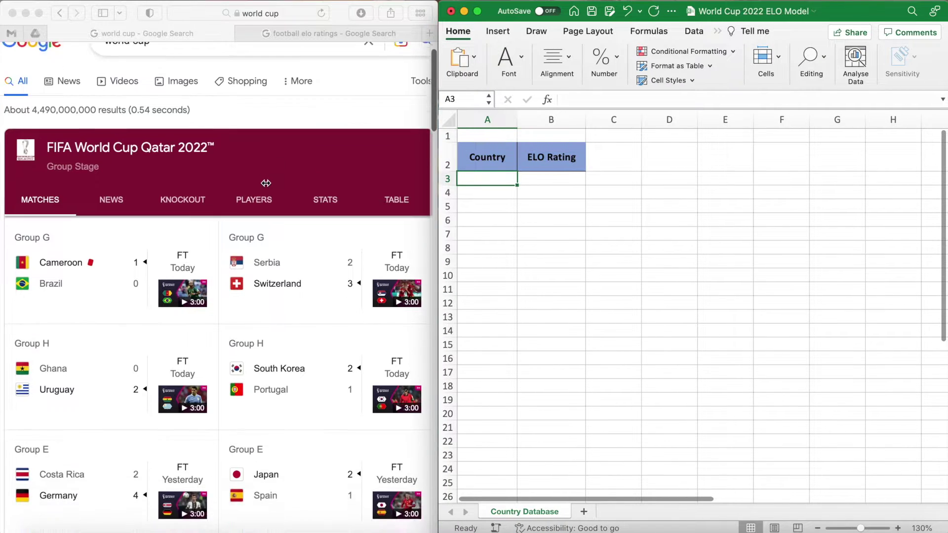
{"action": "left_click", "coordinate": [200, 173]}
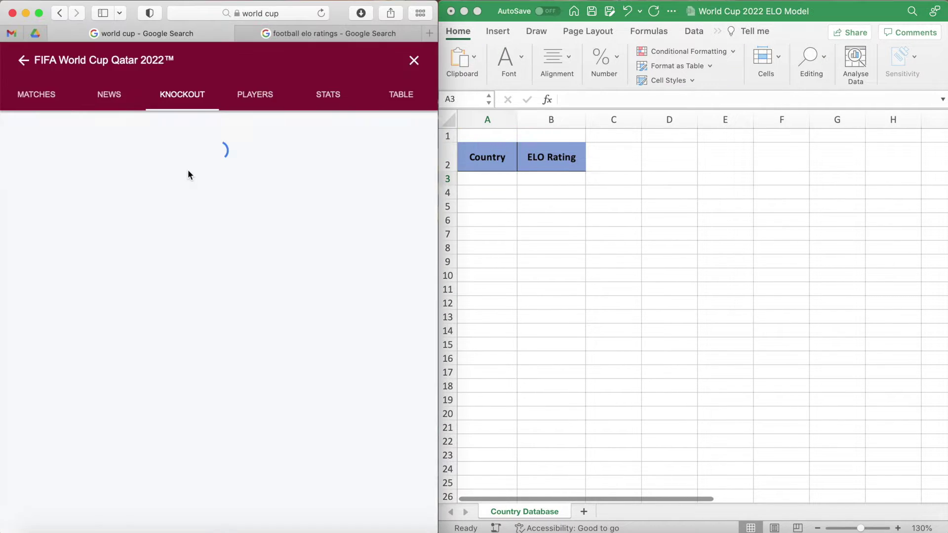
{"action": "scroll", "coordinate": [269, 187], "scroll_direction": "down", "scroll_amount": 1}
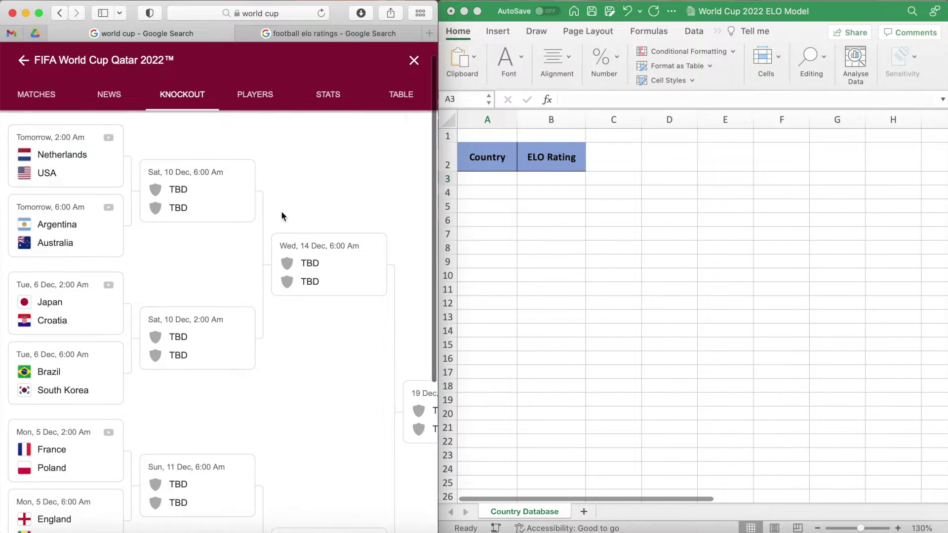
{"action": "scroll", "coordinate": [85, 321], "scroll_direction": "down", "scroll_amount": 8}
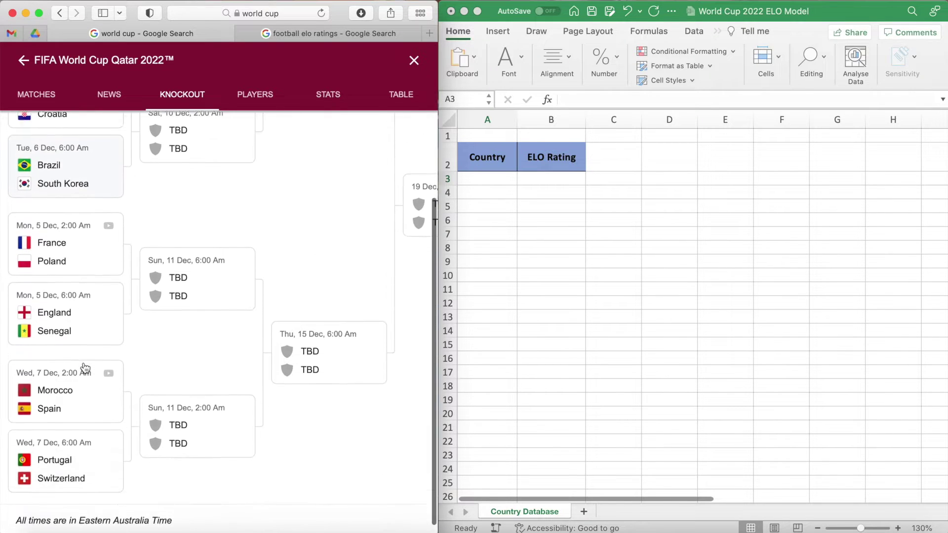
{"action": "scroll", "coordinate": [85, 368], "scroll_direction": "up", "scroll_amount": 4}
{"action": "scroll", "coordinate": [85, 368], "scroll_direction": "up", "scroll_amount": 5}
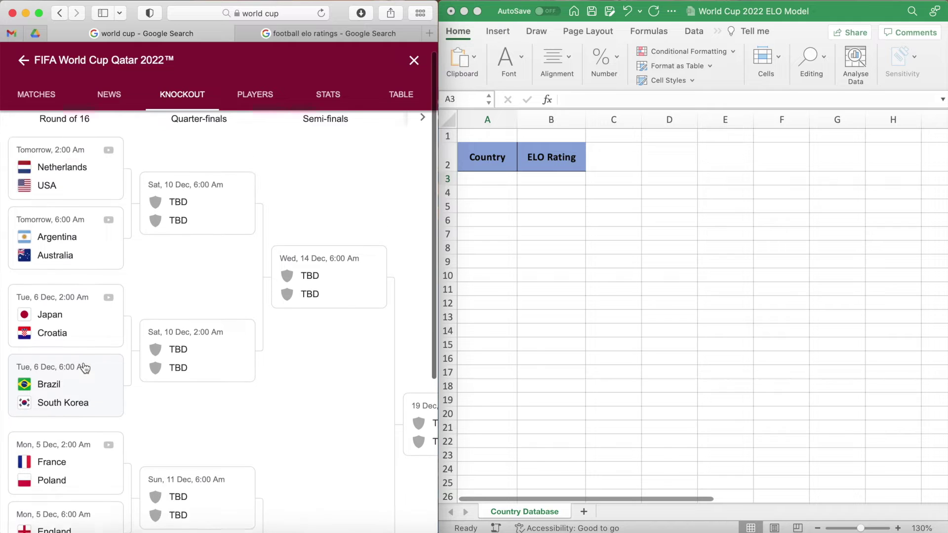
- Enter Netherlands, USA, Argentina and Australia under Country in cells A3 to A6
{"action": "left_click", "coordinate": [511, 182]}
{"action": "type", "text": "Netherlands"}
{"action": "key", "text": "Return"}
{"action": "type", "text": "USA"}
{"action": "key", "text": "Return"}
{"action": "type", "text": "Argentina"}
{"action": "key", "text": "Return"}
{"action": "type", "text": "Australia"}
{"action": "key", "text": "Return"}
- Enter Japan, Croatia, Brazil and South Korea in the Country column, cells A7 to A10
{"action": "type", "text": "Japan"}
{"action": "key", "text": "Return"}
{"action": "type", "text": "Croatia"}
{"action": "key", "text": "Return"}
{"action": "type", "text": "Brazil"}
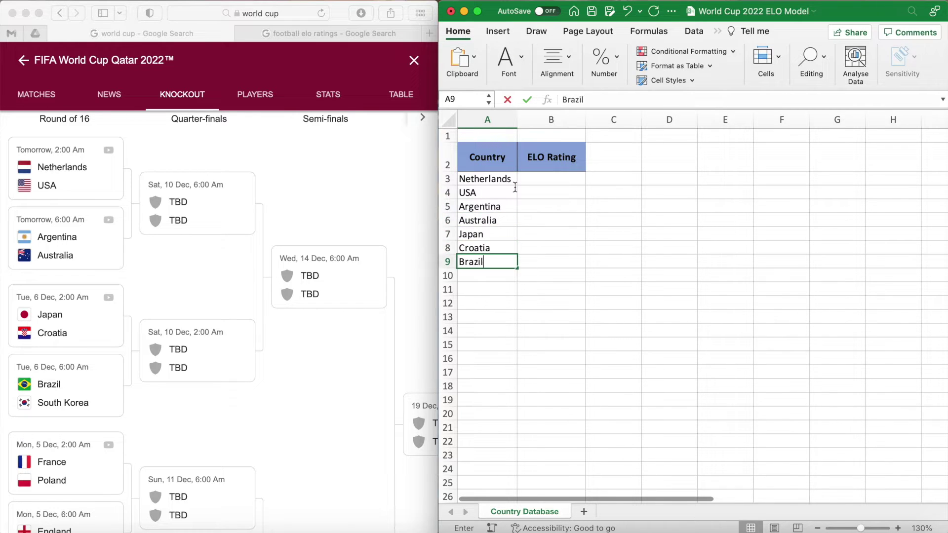
{"action": "key", "text": "Return"}
{"action": "type", "text": "South Korea"}
{"action": "key", "text": "Return"}
- Enter France, Poland, England and Senegal in the Country column, cells A11 to A14
{"action": "type", "text": "France"}
{"action": "key", "text": "Return"}
{"action": "type", "text": "Poland"}
{"action": "key", "text": "Return"}
{"action": "type", "text": "England"}
{"action": "key", "text": "Return"}
{"action": "scroll", "coordinate": [243, 319], "scroll_direction": "down", "scroll_amount": 5}
{"action": "type", "text": "Senegal"}
{"action": "key", "text": "Return"}
- Complete the Country column with Morocco, Spain, Portugal and Switzerland in cells A15 to A18
{"action": "type", "text": "Morocco"}
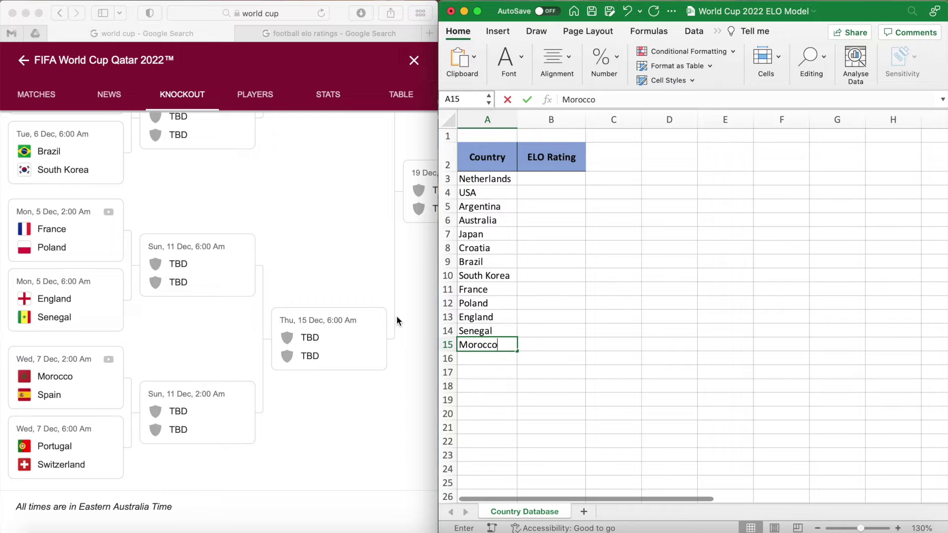
{"action": "key", "text": "Return"}
{"action": "type", "text": "Spain"}
{"action": "key", "text": "Return"}
{"action": "type", "text": "Portugal"}
{"action": "key", "text": "Return"}
{"action": "type", "text": "Swit"}
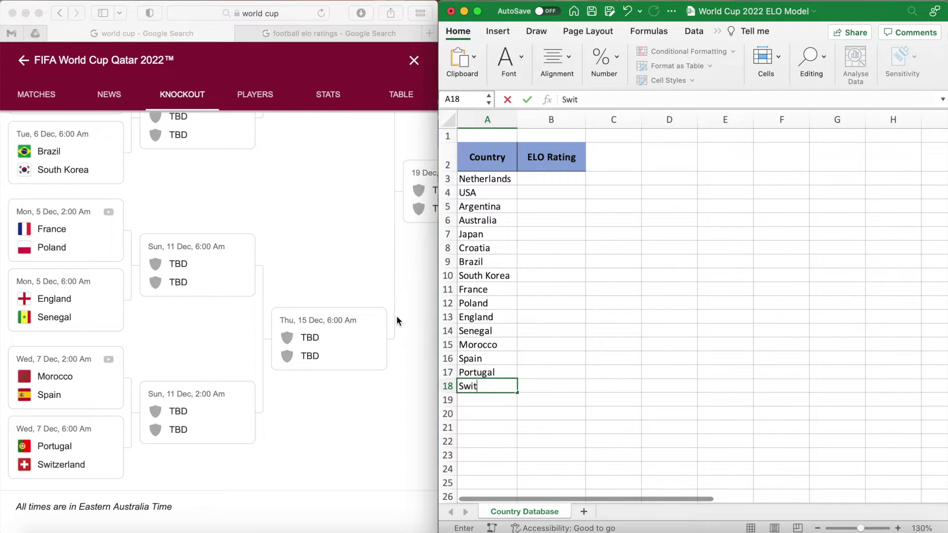
{"action": "type", "text": "zerland"}
{"action": "key", "text": "Return"}
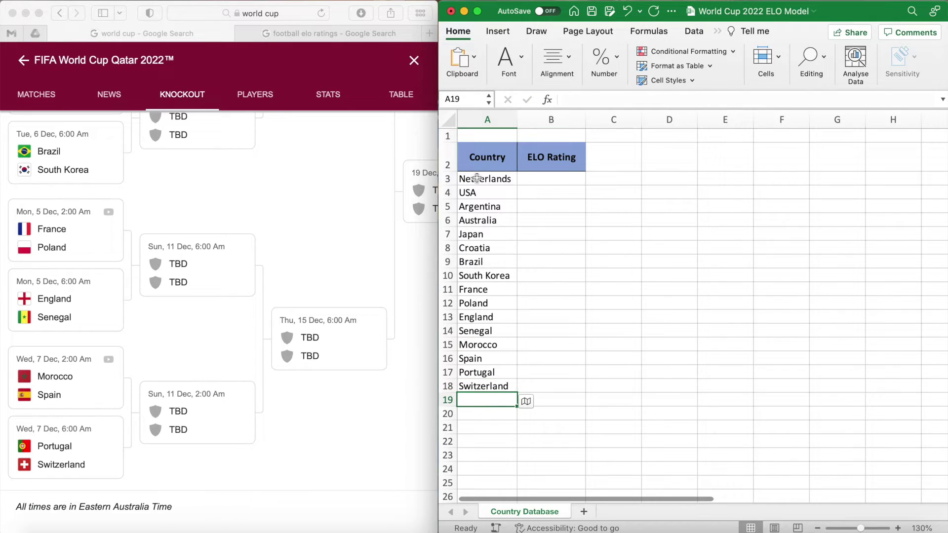
- Name the country list range A3:A18 "teams"
{"action": "left_click_drag", "start_coordinate": [477, 179], "coordinate": [489, 386]}
{"action": "left_click", "coordinate": [467, 97]}
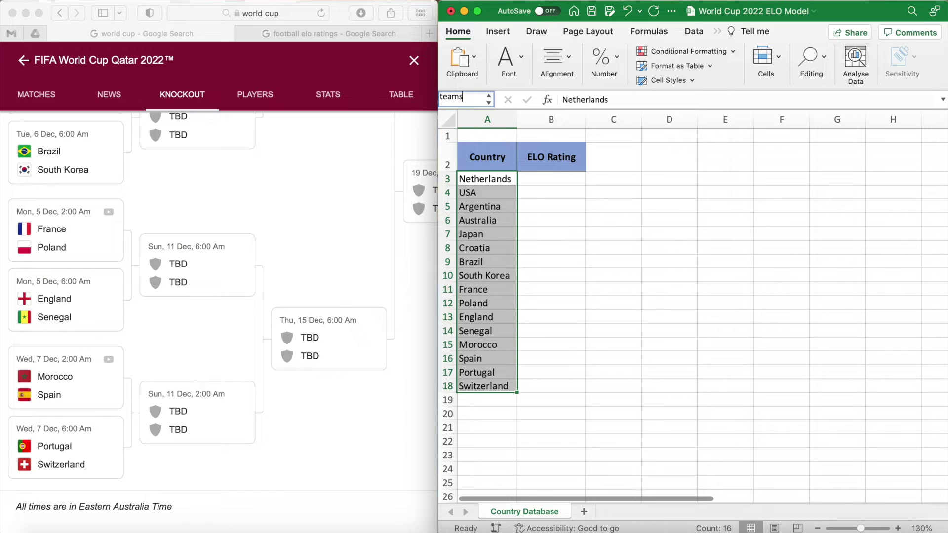
{"action": "key", "text": "Return"}
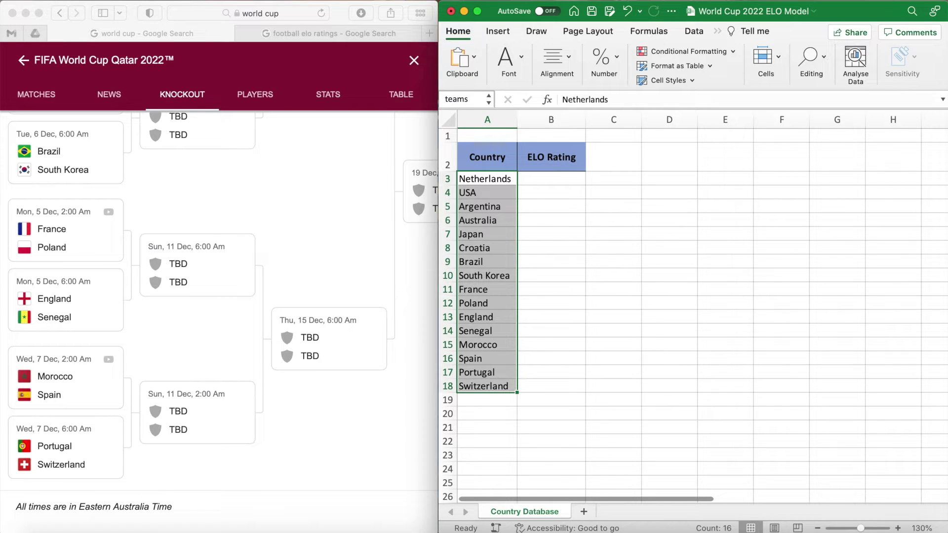
- Open the World Football Elo Ratings site, eloratings.net, from the search results in the browser
{"action": "left_click", "coordinate": [550, 178]}
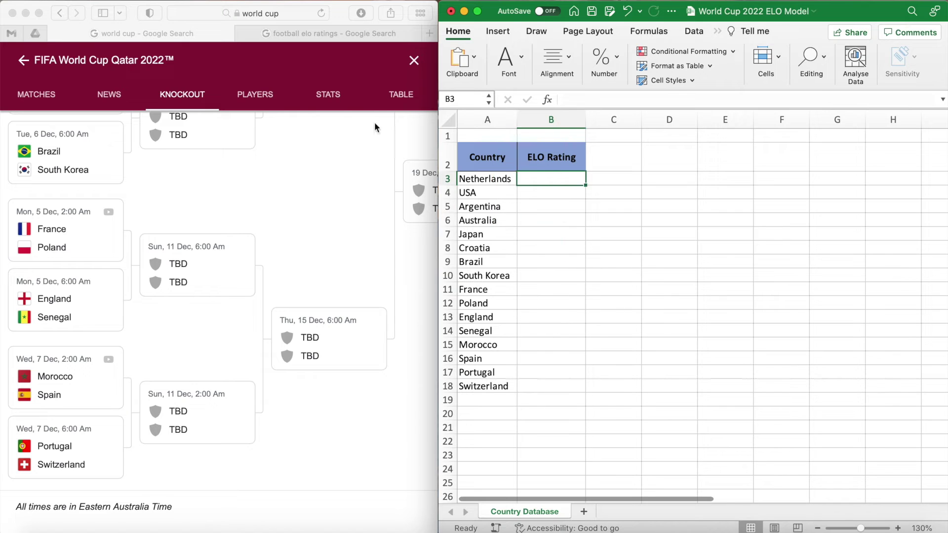
{"action": "left_click", "coordinate": [360, 34]}
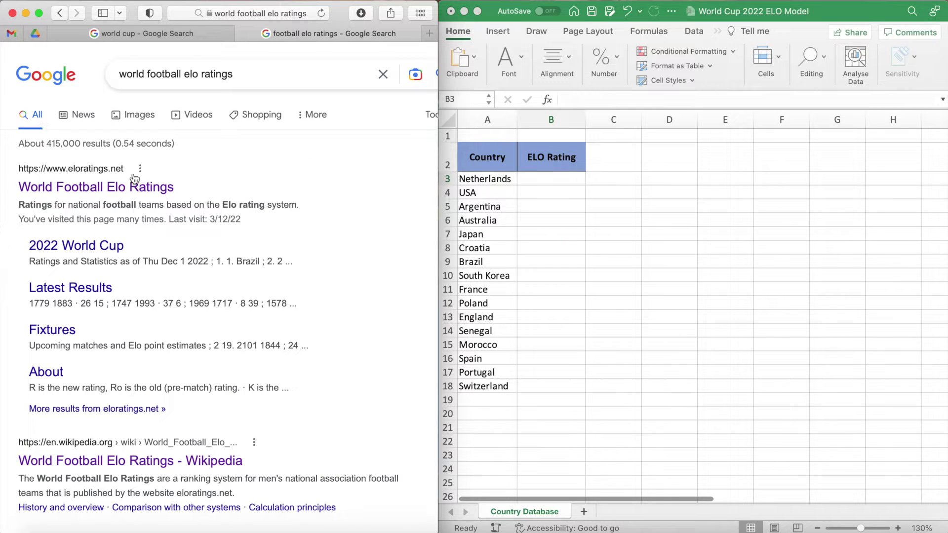
{"action": "left_click", "coordinate": [142, 192]}
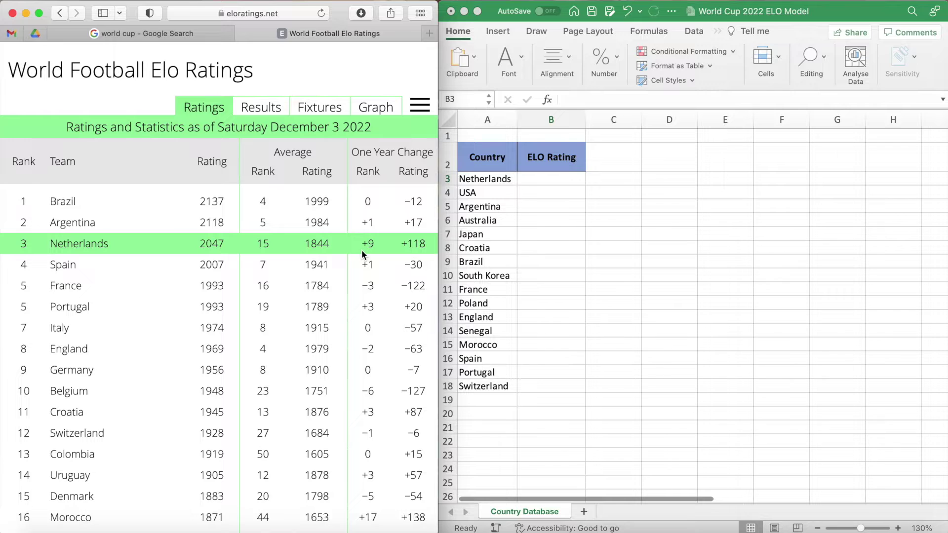
- Enter the ELO ratings 2047 for Netherlands, 1840 for USA and 2118 for Argentina in cells B3 to B5
{"action": "left_click", "coordinate": [538, 179]}
{"action": "type", "text": "2047"}
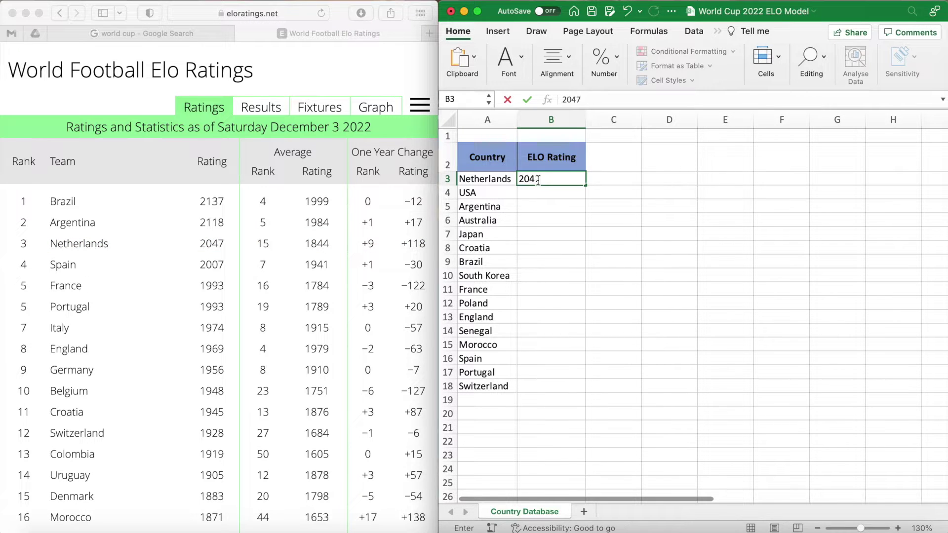
{"action": "key", "text": "Return"}
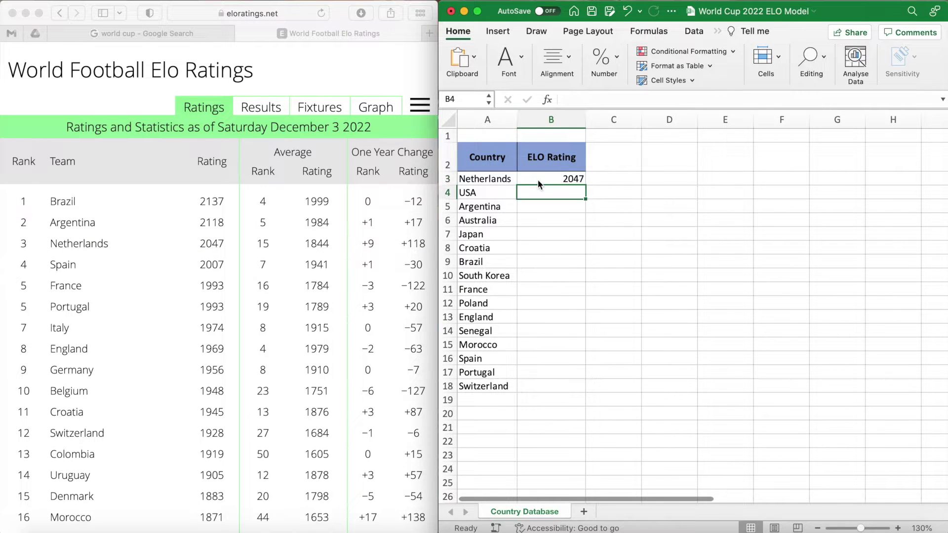
{"action": "scroll", "coordinate": [375, 310], "scroll_direction": "down", "scroll_amount": 5}
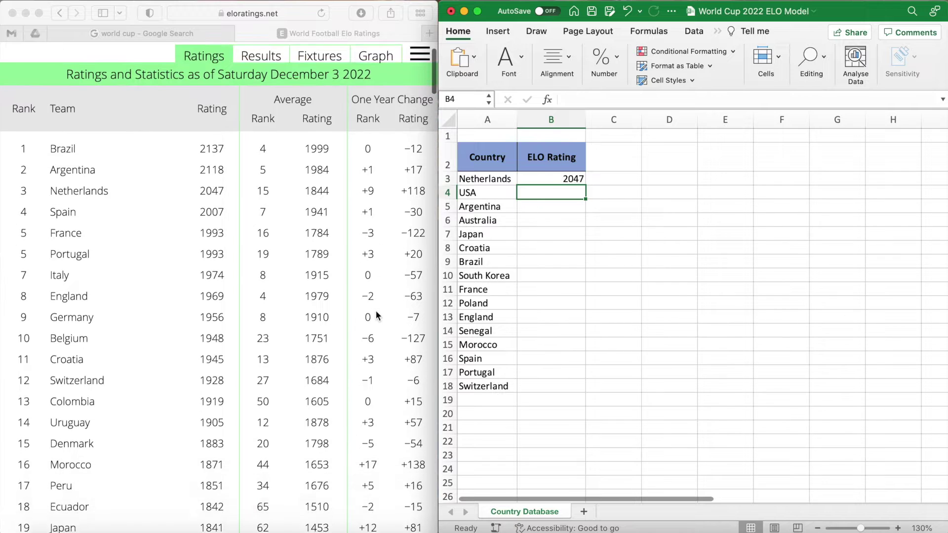
{"action": "type", "text": "1840"}
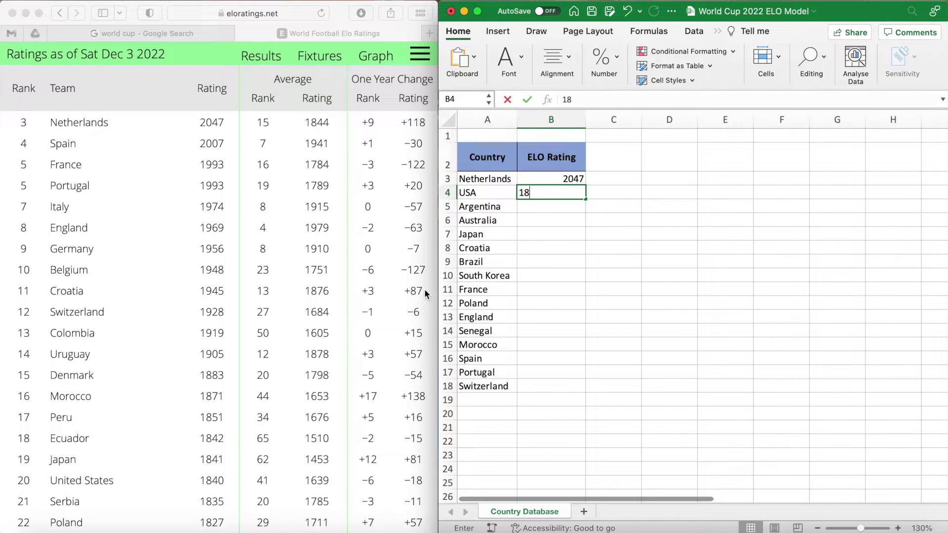
{"action": "key", "text": "Return"}
{"action": "scroll", "coordinate": [425, 289], "scroll_direction": "up", "scroll_amount": 4}
{"action": "type", "text": "2118"}
{"action": "key", "text": "Return"}
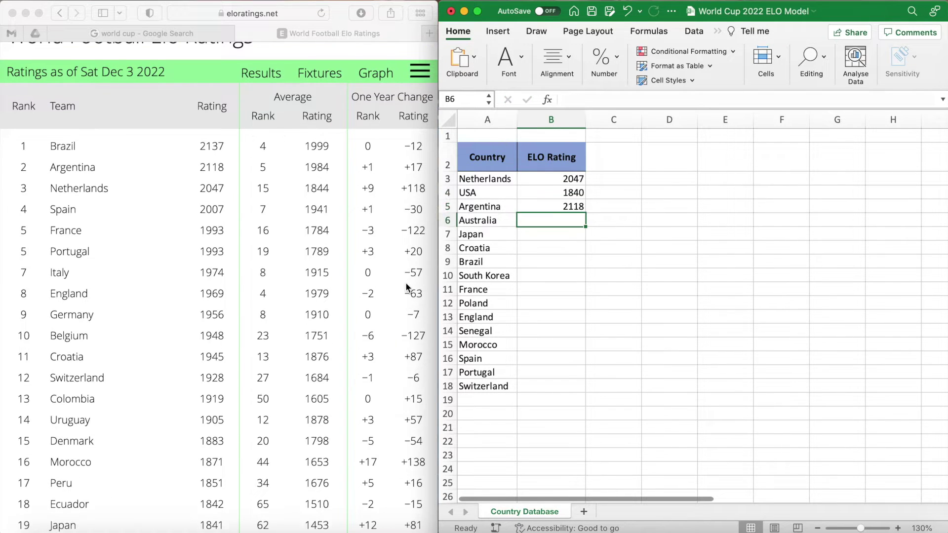
- Enter the ELO ratings 1779 for Australia, 1841 for Japan, 1945 for Croatia and 2137 for Brazil
{"action": "scroll", "coordinate": [410, 287], "scroll_direction": "down", "scroll_amount": 5}
{"action": "type", "text": "1779"}
{"action": "key", "text": "Return"}
{"action": "type", "text": "1841"}
{"action": "key", "text": "Return"}
{"action": "scroll", "coordinate": [384, 221], "scroll_direction": "up", "scroll_amount": 4}
{"action": "type", "text": "1945"}
{"action": "key", "text": "Return"}
{"action": "scroll", "coordinate": [384, 222], "scroll_direction": "up", "scroll_amount": 4}
{"action": "type", "text": "2137"}
{"action": "key", "text": "Return"}
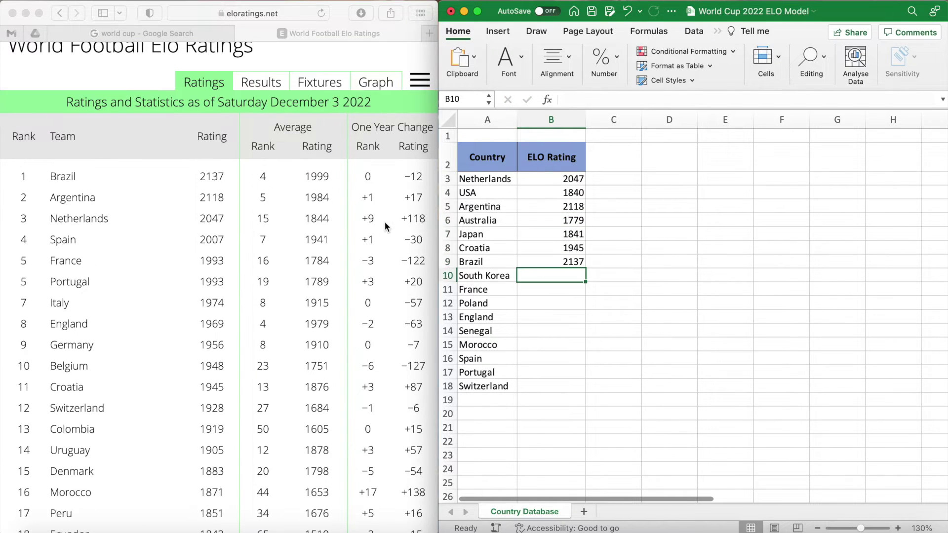
- Enter the ELO ratings 1801 for South Korea, 1993 for France, 1827 for Poland and 1969 for England
{"action": "scroll", "coordinate": [384, 221], "scroll_direction": "down", "scroll_amount": 5}
{"action": "type", "text": "1801"}
{"action": "key", "text": "Return"}
{"action": "scroll", "coordinate": [384, 222], "scroll_direction": "up", "scroll_amount": 4}
{"action": "type", "text": "1993"}
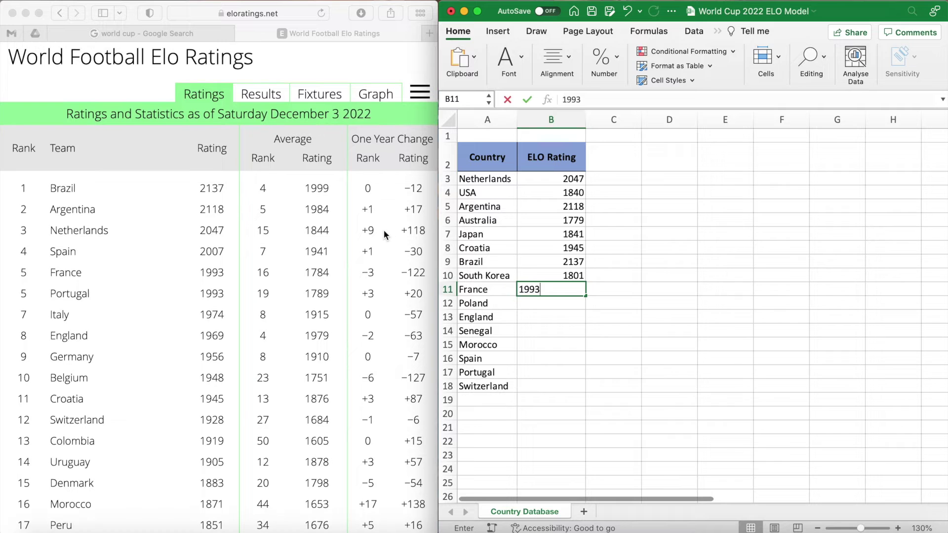
{"action": "key", "text": "Return"}
{"action": "scroll", "coordinate": [384, 231], "scroll_direction": "down", "scroll_amount": 4}
{"action": "scroll", "coordinate": [383, 230], "scroll_direction": "down", "scroll_amount": 1}
{"action": "type", "text": "1827"}
{"action": "key", "text": "Return"}
{"action": "type", "text": "1969"}
{"action": "key", "text": "Return"}
- Enter the ELO ratings 1773 for Senegal, 1871 for Morocco, 2007 for Spain, 1993 for Portugal and 1928 for Switzerland
{"action": "scroll", "coordinate": [384, 231], "scroll_direction": "down", "scroll_amount": 5}
{"action": "type", "text": "1773"}
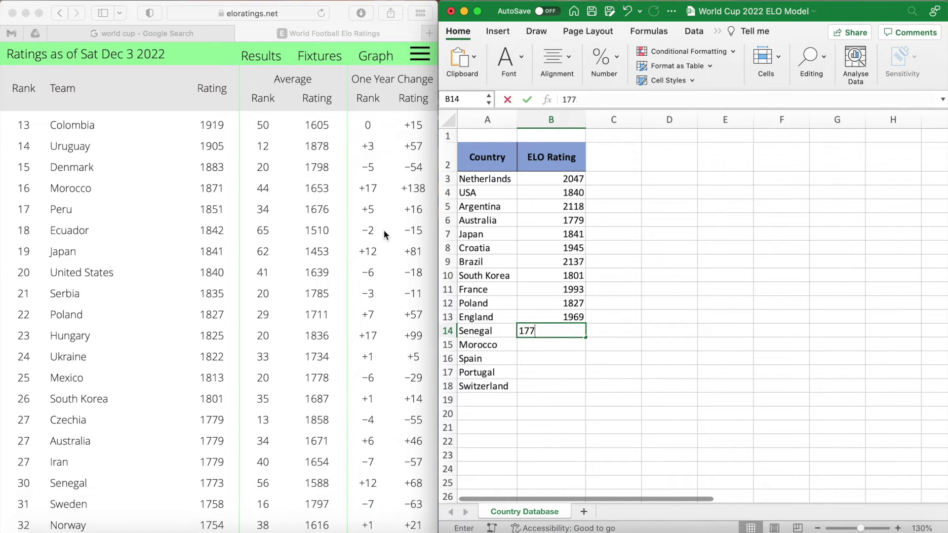
{"action": "key", "text": "Return"}
{"action": "type", "text": "1871"}
{"action": "key", "text": "Return"}
{"action": "scroll", "coordinate": [384, 231], "scroll_direction": "up", "scroll_amount": 5}
{"action": "type", "text": "2007"}
{"action": "key", "text": "Return"}
{"action": "type", "text": "1993"}
{"action": "key", "text": "Return"}
{"action": "type", "text": "1928"}
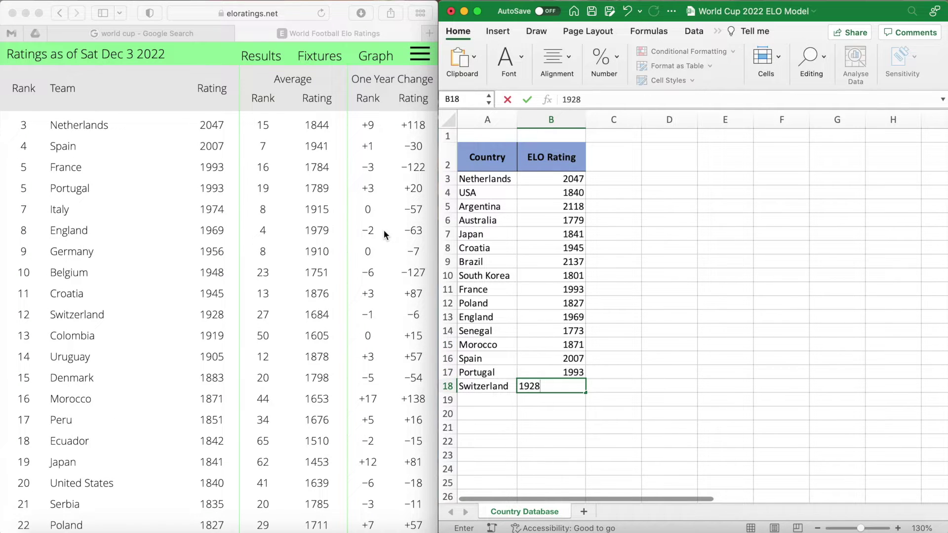
{"action": "key", "text": "Return"}
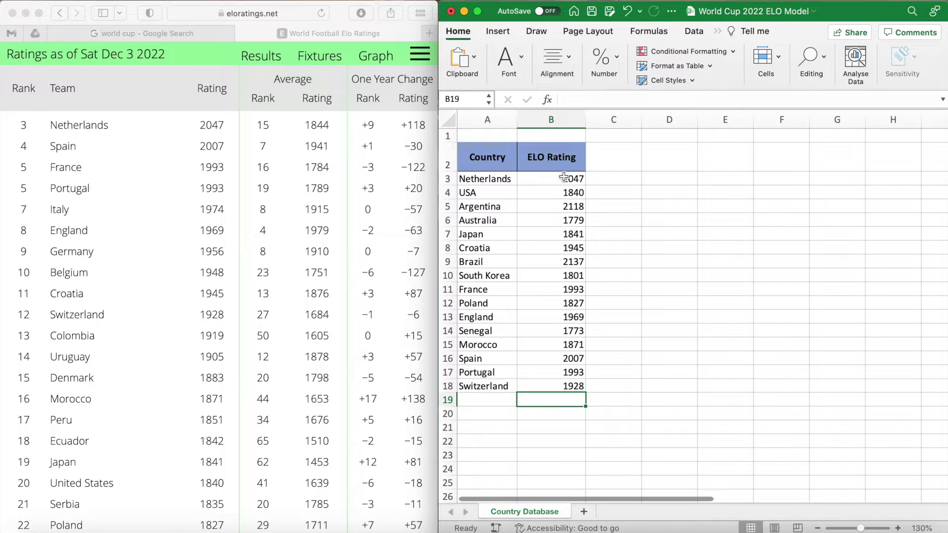
- Define a range name for the ELO rating values in B3:B18
{"action": "left_click_drag", "start_coordinate": [550, 176], "coordinate": [556, 387]}
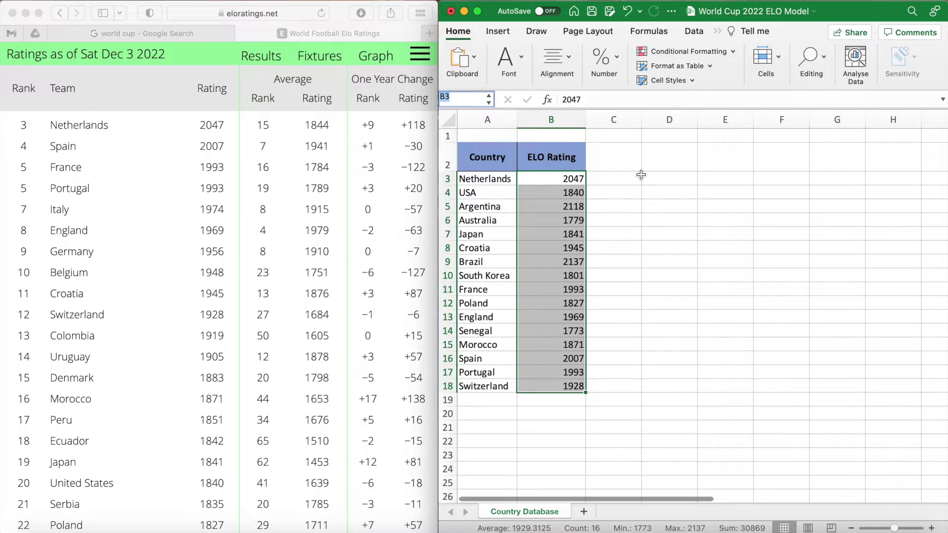
{"action": "key", "text": "BackSpace"}
{"action": "key", "text": "Return"}
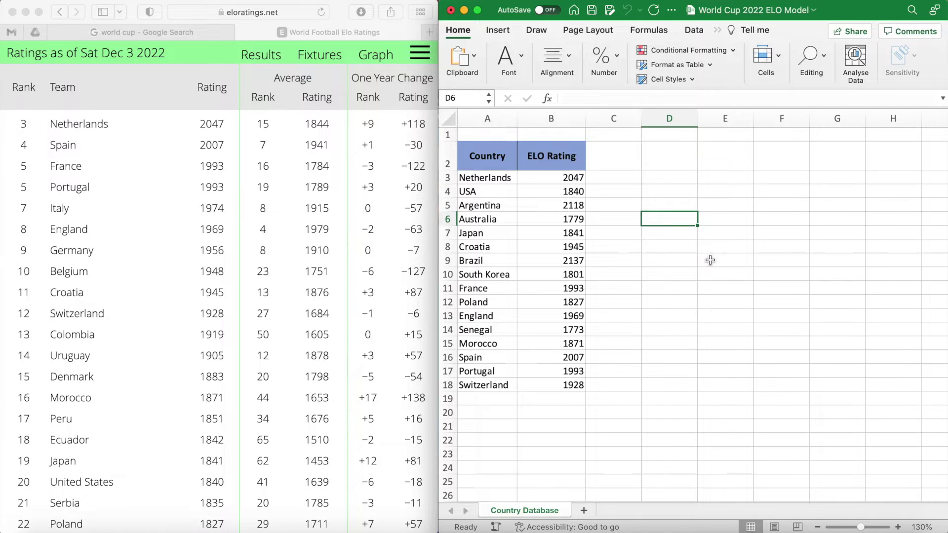
- Add a new worksheet after Country Database and name it Simulation
{"action": "left_click", "coordinate": [584, 511]}
{"action": "double_click", "coordinate": [606, 512]}
{"action": "type", "text": "Simulation"}
{"action": "key", "text": "Return"}
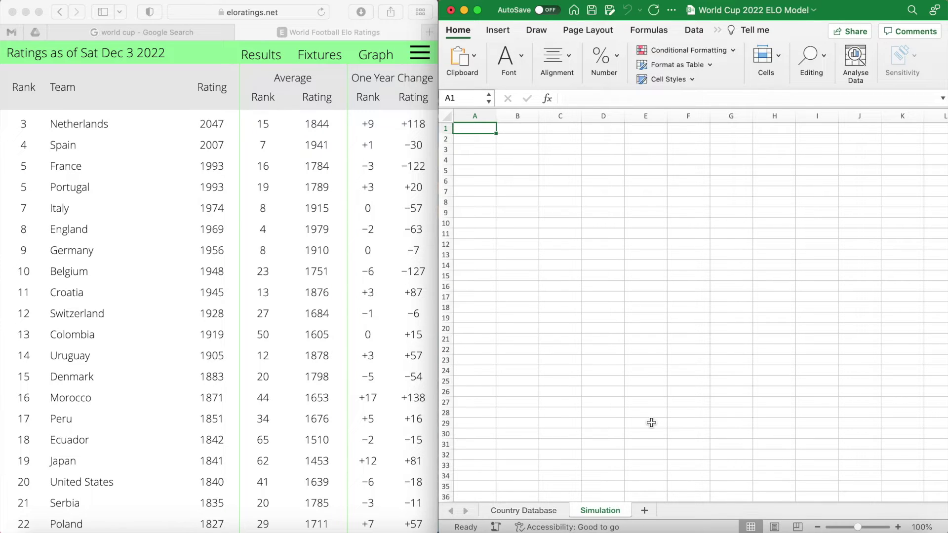
- Set the Simulation sheet's zoom to 130% and expand the workbook to the full screen width
{"action": "left_click", "coordinate": [899, 528]}
{"action": "left_click", "coordinate": [898, 528]}
{"action": "left_click", "coordinate": [899, 527]}
{"action": "left_click_drag", "start_coordinate": [438, 254], "coordinate": [4, 228]}
- Enter Team 1 and Team 2 in B3 and B4 with a Win % label beside each in column C
{"action": "left_click", "coordinate": [103, 161]}
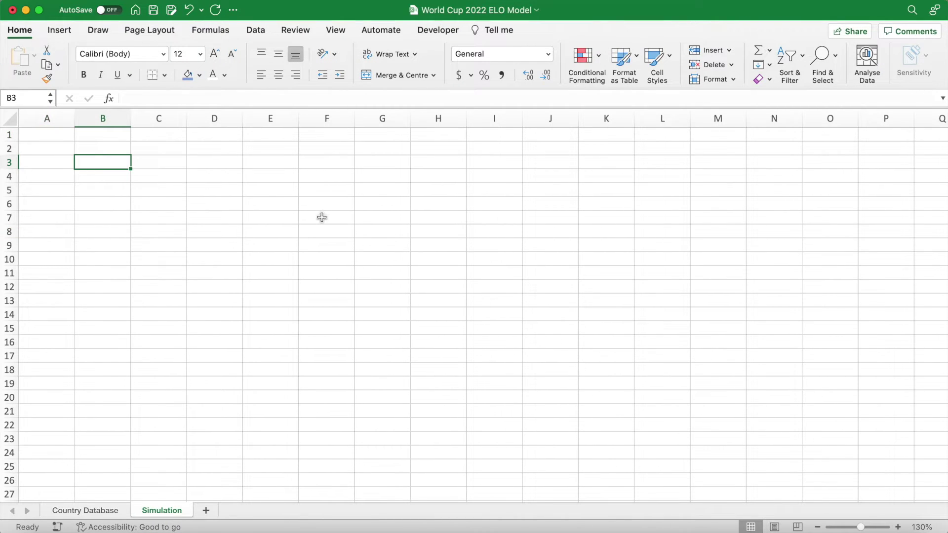
{"action": "type", "text": "Team 1"}
{"action": "key", "text": "Return"}
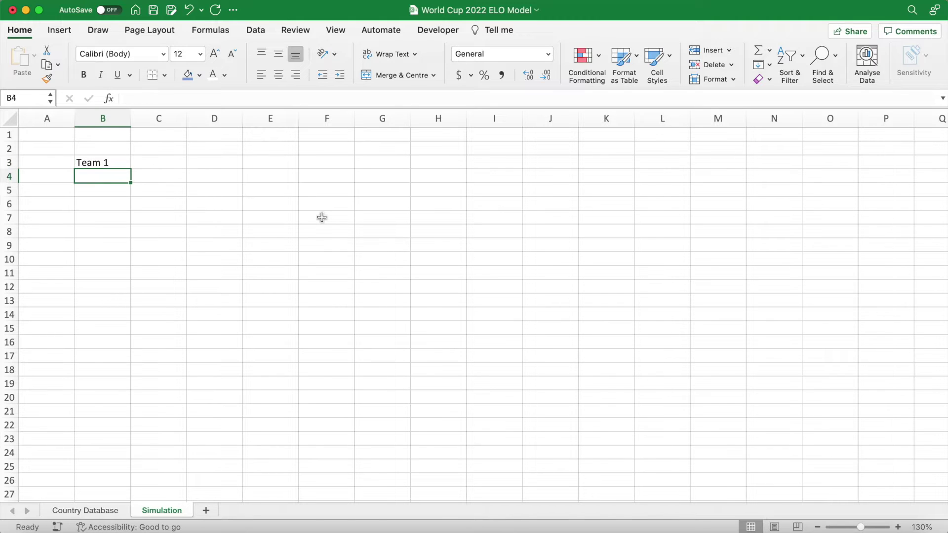
{"action": "type", "text": "Team 2"}
{"action": "key", "text": "Return"}
{"action": "left_click", "coordinate": [162, 163]}
{"action": "type", "text": "Win %"}
{"action": "key", "text": "Return"}
{"action": "type", "text": "Win %"}
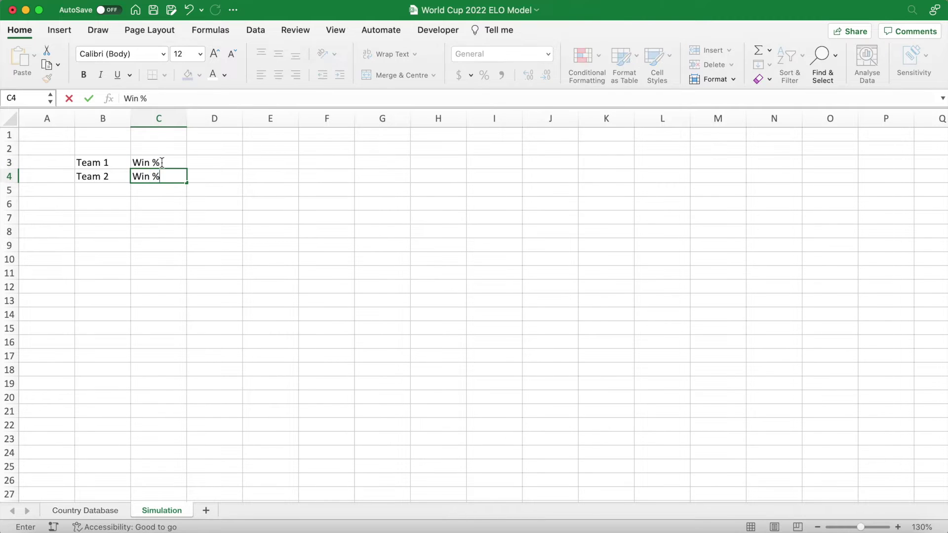
{"action": "key", "text": "Return"}
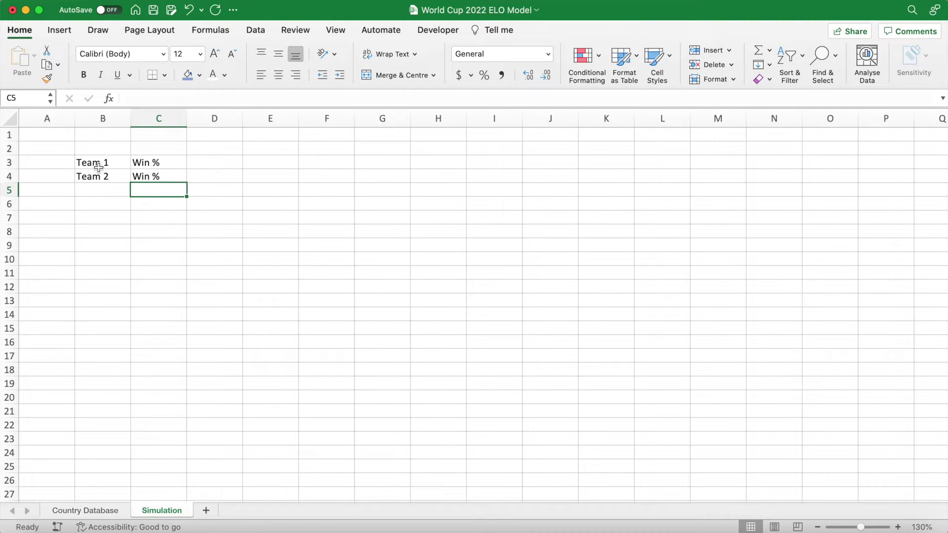
- Add outside borders around the two-row match box B3:C4 and around its first row B3:C3
{"action": "left_click_drag", "start_coordinate": [98, 166], "coordinate": [158, 162]}
{"action": "left_click", "coordinate": [164, 75]}
{"action": "left_click", "coordinate": [197, 210]}
{"action": "left_click", "coordinate": [164, 75]}
{"action": "left_click", "coordinate": [272, 114]}
{"action": "left_click", "coordinate": [214, 218]}
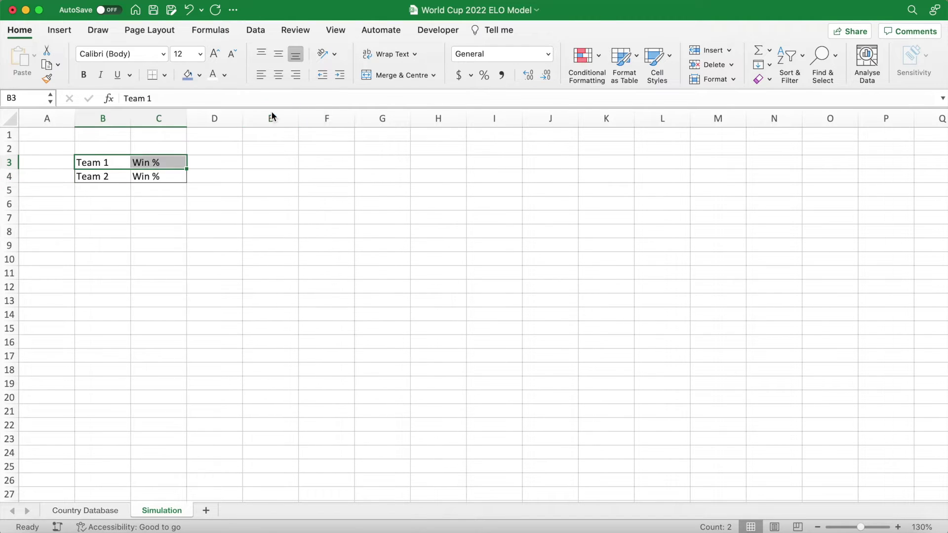
- Increase the height of all rows on the Simulation sheet to roughly double
{"action": "left_click", "coordinate": [11, 119]}
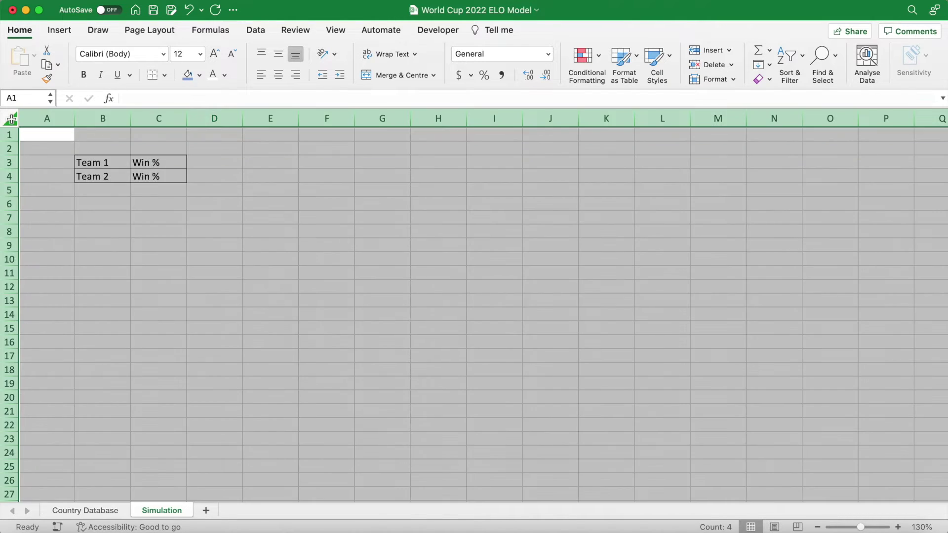
{"action": "mouse_move", "coordinate": [11, 142]}
{"action": "left_mouse_down"}
{"action": "mouse_move", "coordinate": [12, 167]}
{"action": "mouse_move", "coordinate": [13, 155]}
{"action": "left_mouse_up"}
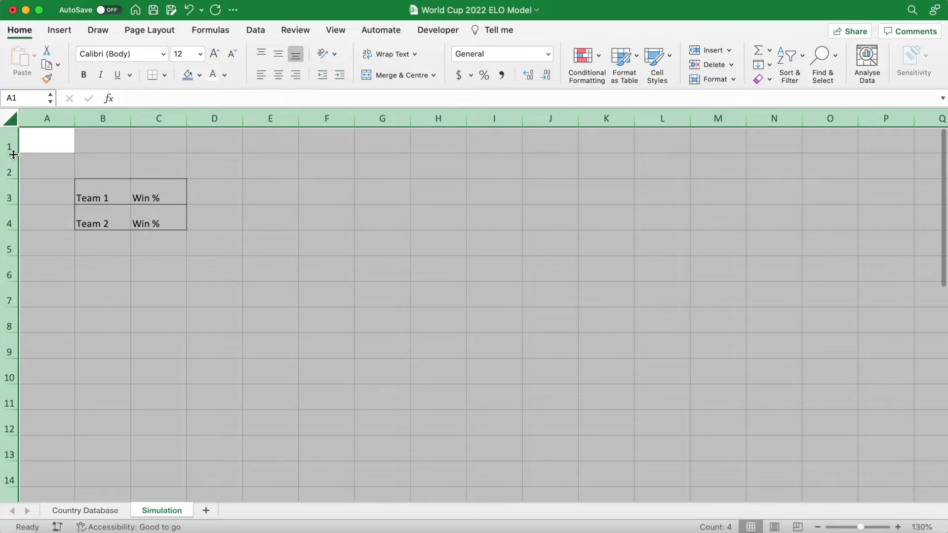
- Centre the contents of all cells on the Simulation sheet both horizontally and vertically
{"action": "left_click", "coordinate": [128, 273]}
{"action": "left_click_drag", "start_coordinate": [106, 196], "coordinate": [157, 210]}
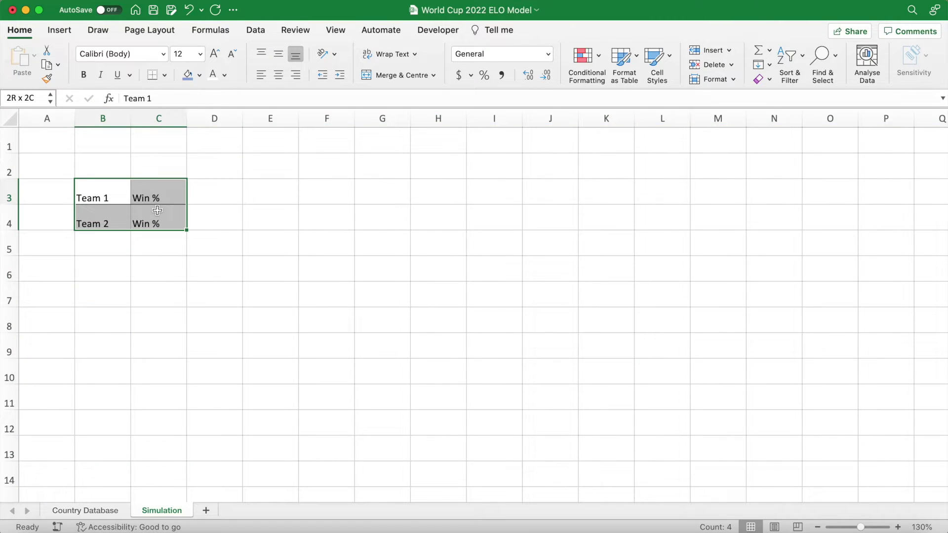
{"action": "left_click", "coordinate": [13, 124]}
{"action": "left_click", "coordinate": [280, 74]}
{"action": "left_click", "coordinate": [280, 53]}
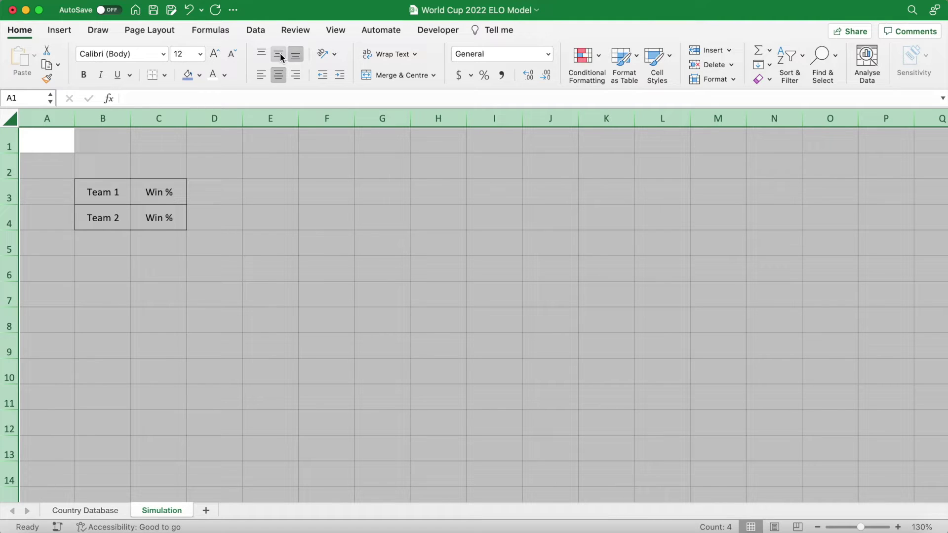
{"action": "left_click", "coordinate": [95, 261]}
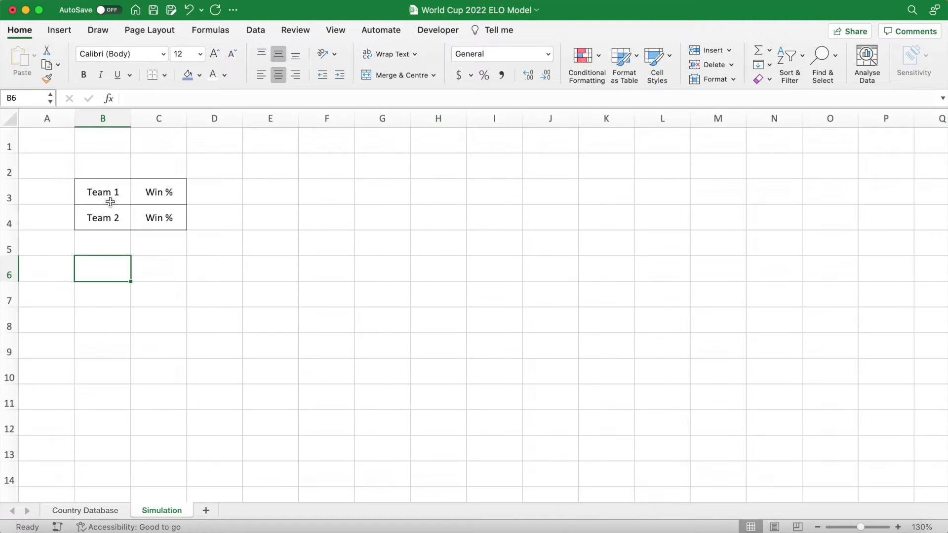
- Copy the match box B3:C4 to B6, B9 and B12 to make four stacked first-round boxes
{"action": "left_click_drag", "start_coordinate": [98, 186], "coordinate": [159, 220]}
{"action": "key", "text": "super+c"}
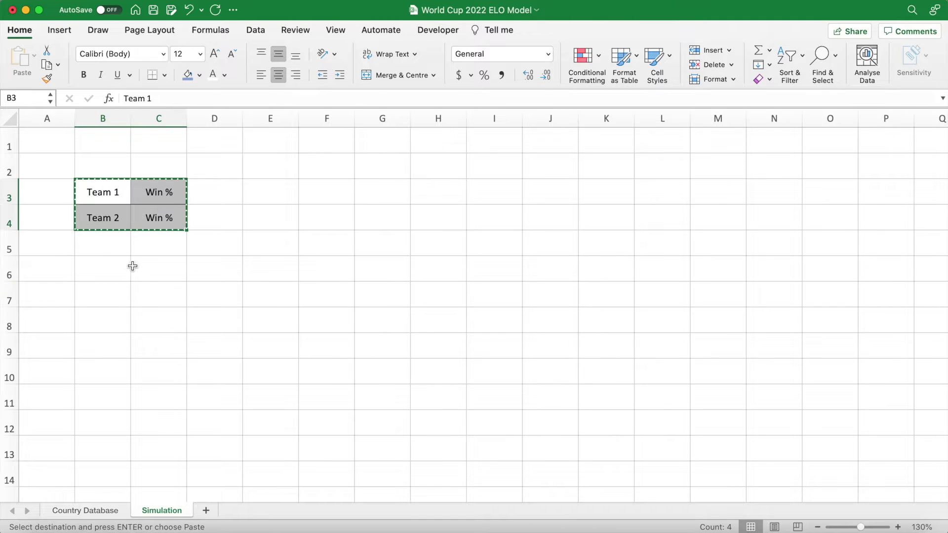
{"action": "left_click", "coordinate": [110, 273]}
{"action": "key", "text": "super+v"}
{"action": "scroll", "coordinate": [143, 322], "scroll_direction": "down", "scroll_amount": 1}
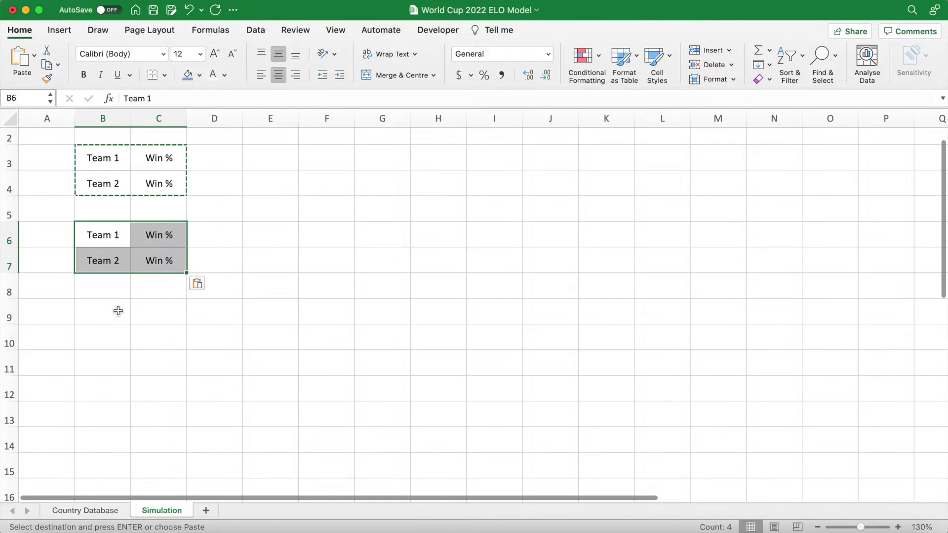
{"action": "left_click", "coordinate": [117, 311]}
{"action": "key", "text": "super+v"}
{"action": "left_click", "coordinate": [114, 384]}
{"action": "key", "text": "super+v"}
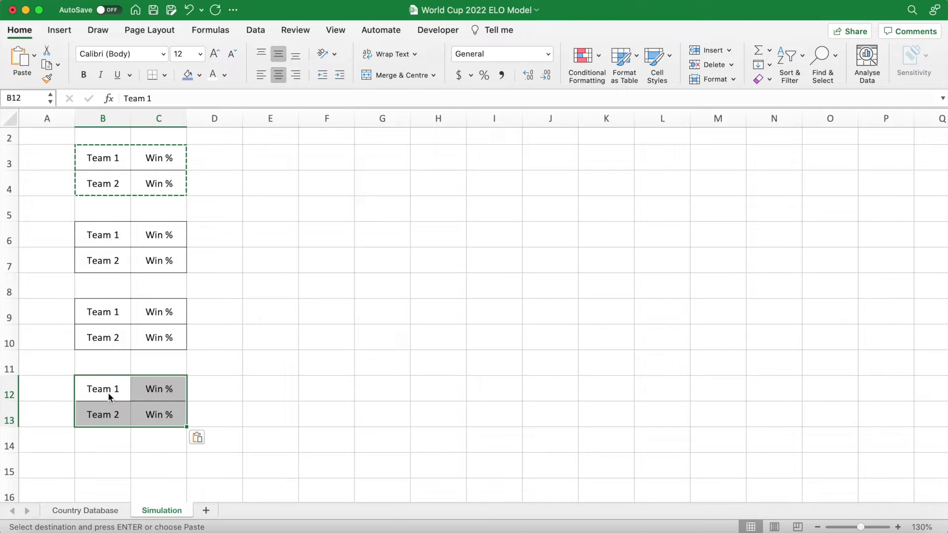
{"action": "scroll", "coordinate": [257, 274], "scroll_direction": "up", "scroll_amount": 1}
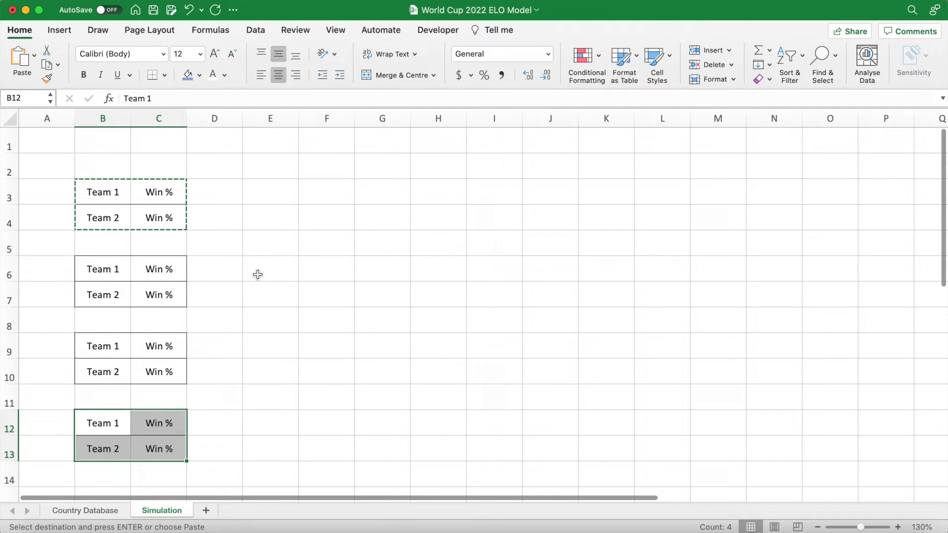
- Paste the copied match box at E5 and E11 for the second round
{"action": "left_click", "coordinate": [261, 244]}
{"action": "key", "text": "super+v"}
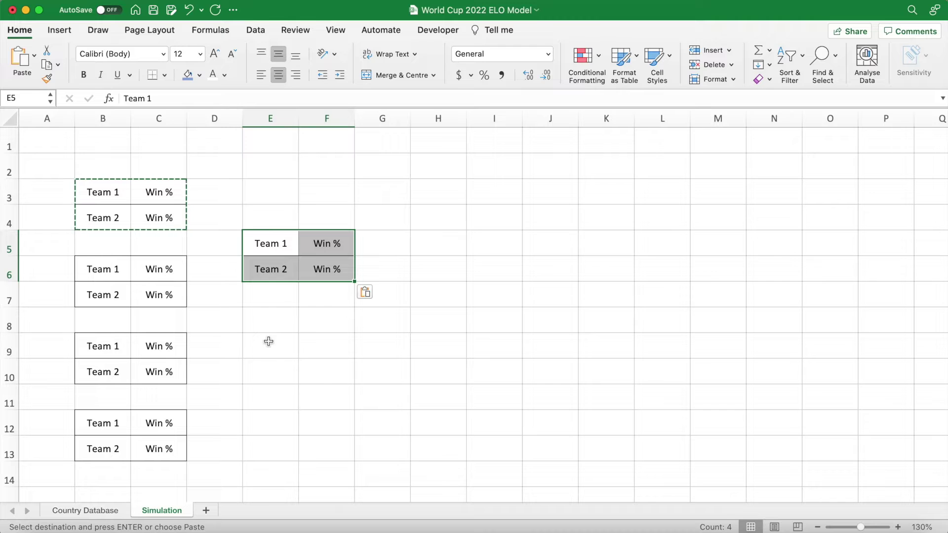
{"action": "left_click", "coordinate": [270, 395]}
{"action": "key", "text": "super+v"}
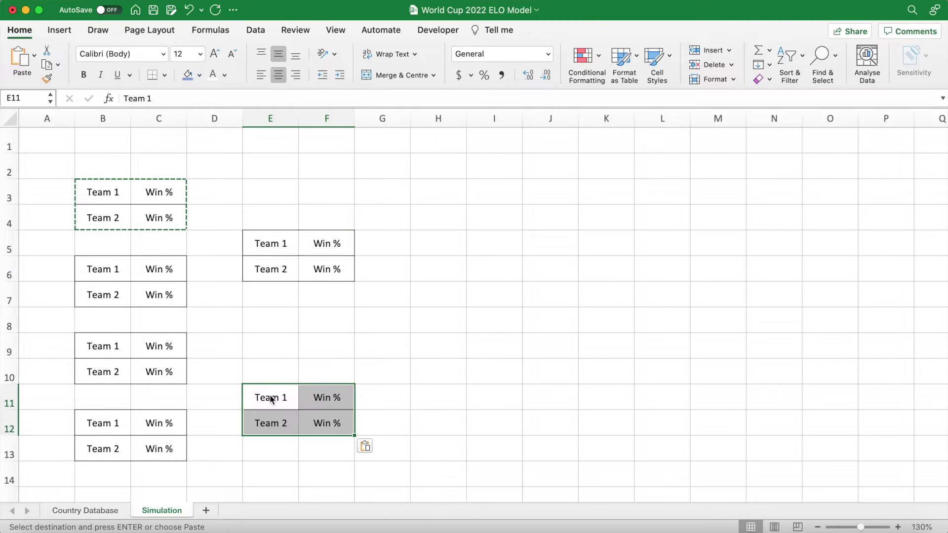
- Paste the match box at H8, K8 and N8 for the semi-finals and final
{"action": "left_click", "coordinate": [438, 325]}
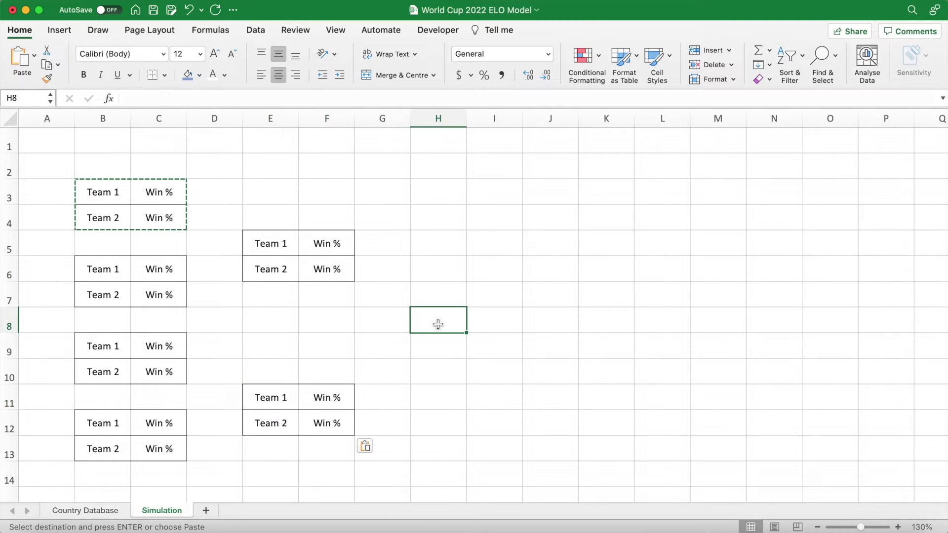
{"action": "key", "text": "super+v"}
{"action": "left_click", "coordinate": [591, 322]}
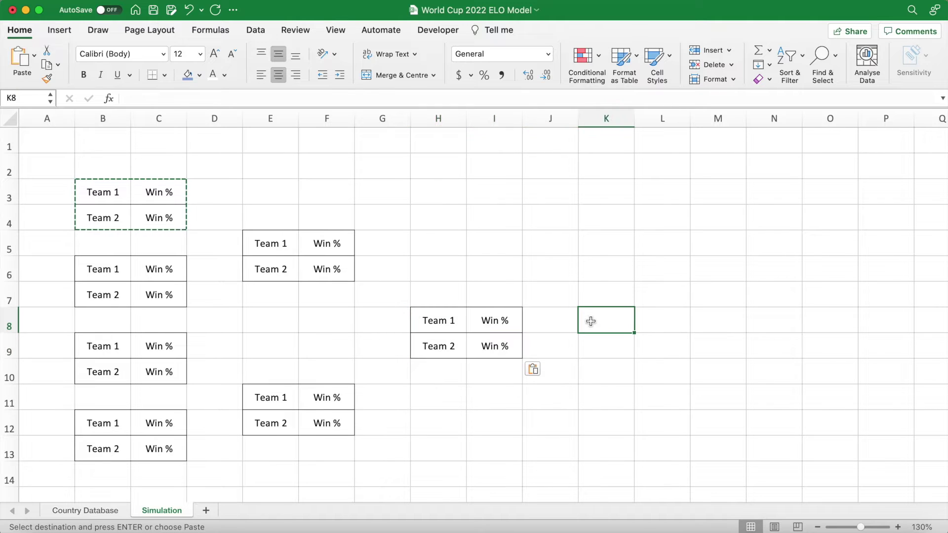
{"action": "key", "text": "super+v"}
{"action": "scroll", "coordinate": [662, 328], "scroll_direction": "right", "scroll_amount": 3}
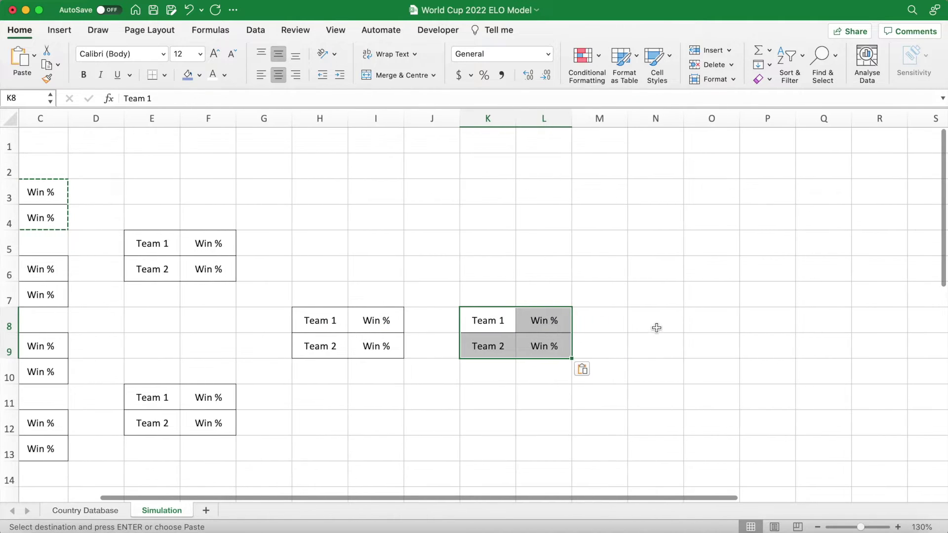
{"action": "left_click", "coordinate": [656, 324]}
{"action": "key", "text": "super+v"}
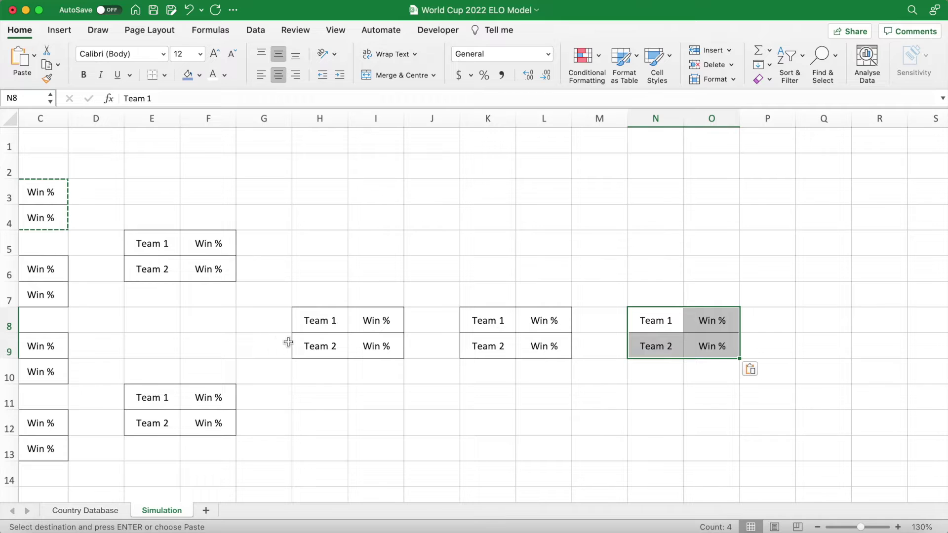
- Copy the two second-round match boxes in E5:F12 to Q5 on the other side of the bracket
{"action": "left_click_drag", "start_coordinate": [158, 247], "coordinate": [209, 425]}
{"action": "key", "text": "super+c"}
{"action": "left_click", "coordinate": [819, 246]}
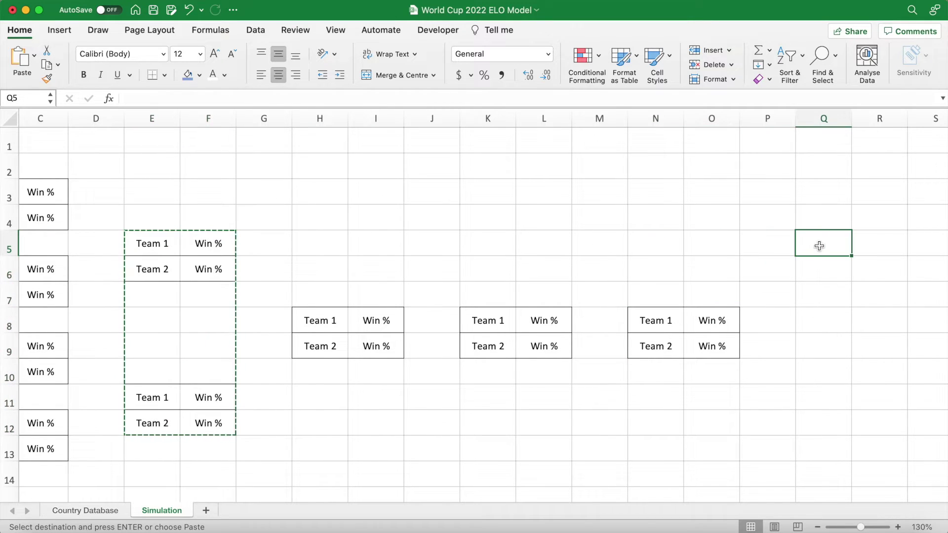
{"action": "key", "text": "super+v"}
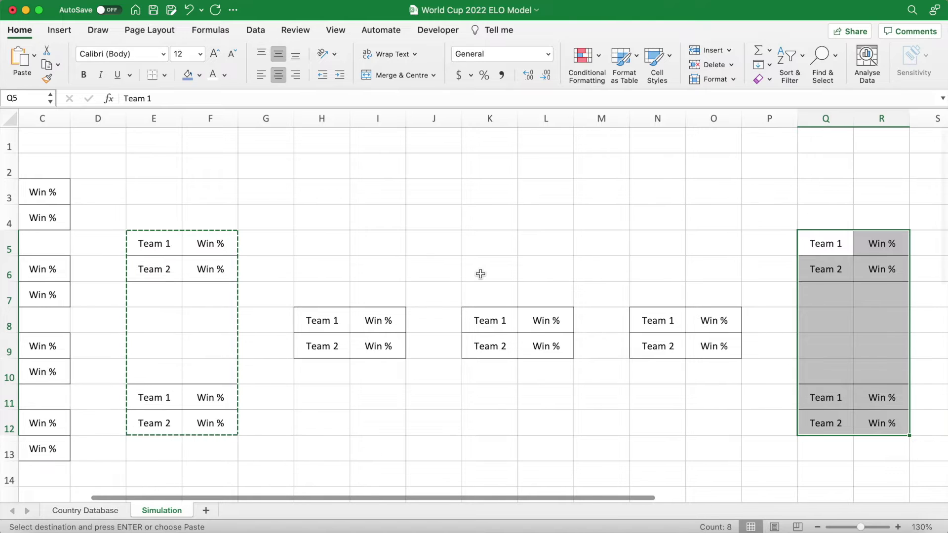
- Copy the four first-round match boxes in B3:C13 to T3 to complete the other side of the bracket
{"action": "scroll", "coordinate": [474, 272], "scroll_direction": "left", "scroll_amount": 3}
{"action": "left_click_drag", "start_coordinate": [97, 182], "coordinate": [166, 459]}
{"action": "key", "text": "super+c"}
{"action": "scroll", "coordinate": [516, 385], "scroll_direction": "right", "scroll_amount": 10}
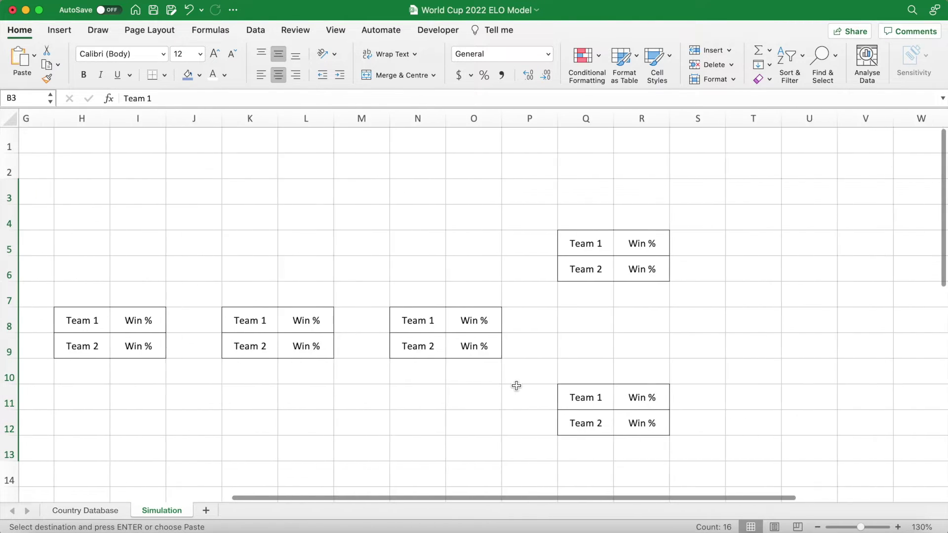
{"action": "left_click", "coordinate": [687, 195]}
{"action": "key", "text": "super+v"}
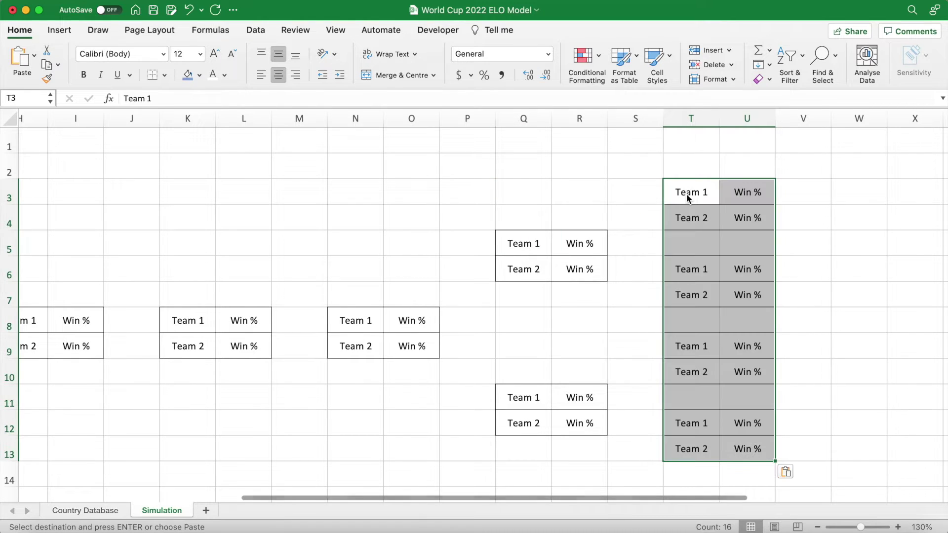
{"action": "left_click", "coordinate": [555, 169]}
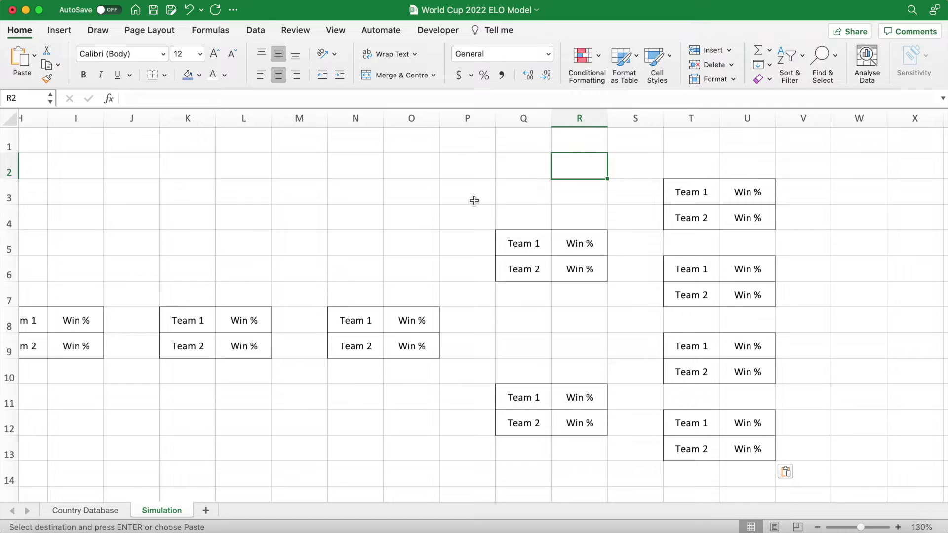
{"action": "scroll", "coordinate": [420, 196], "scroll_direction": "left", "scroll_amount": 3}
{"action": "scroll", "coordinate": [419, 195], "scroll_direction": "left", "scroll_amount": 8}
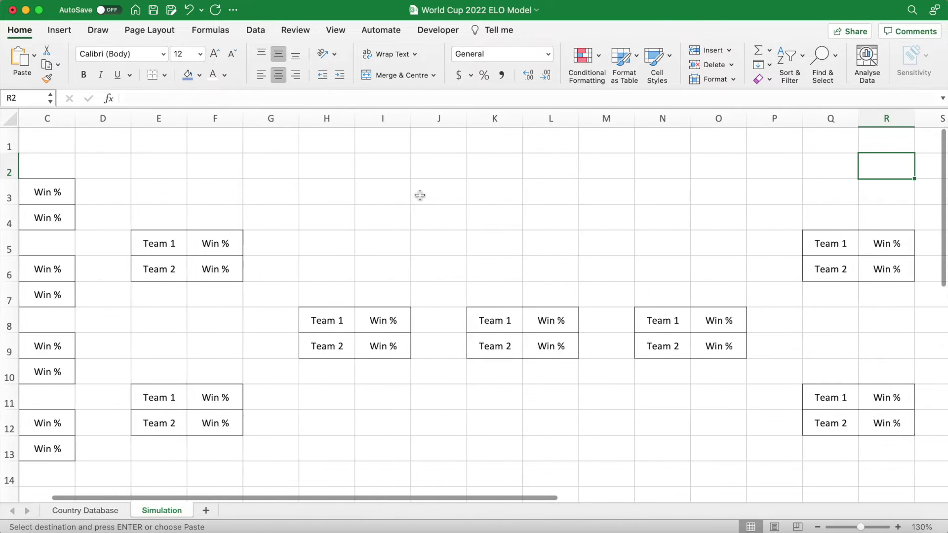
{"action": "left_click", "coordinate": [419, 195]}
{"action": "key", "text": "Escape"}
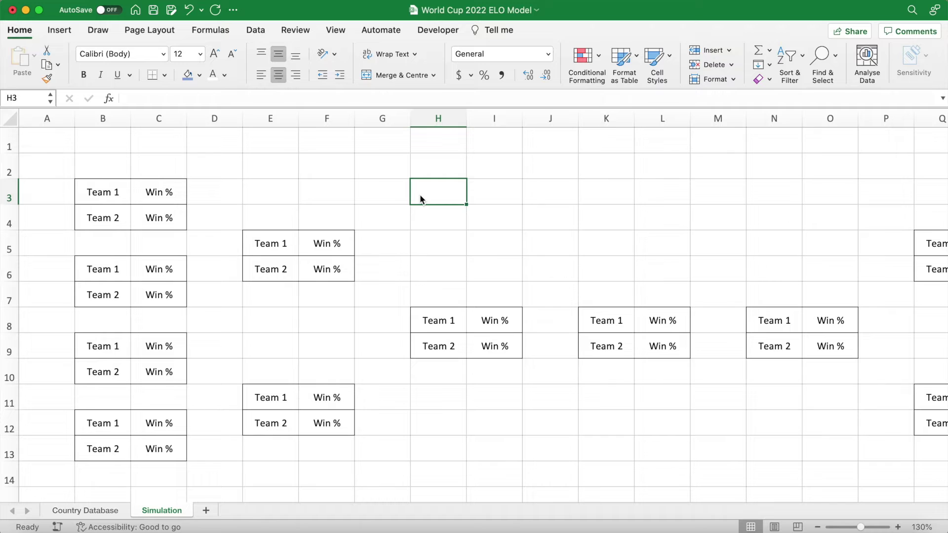
- Narrow the workbook window to half the screen and show the World Cup knockout bracket in the browser beside it
{"action": "left_click_drag", "start_coordinate": [2, 175], "coordinate": [438, 181]}
{"action": "left_click", "coordinate": [176, 36]}
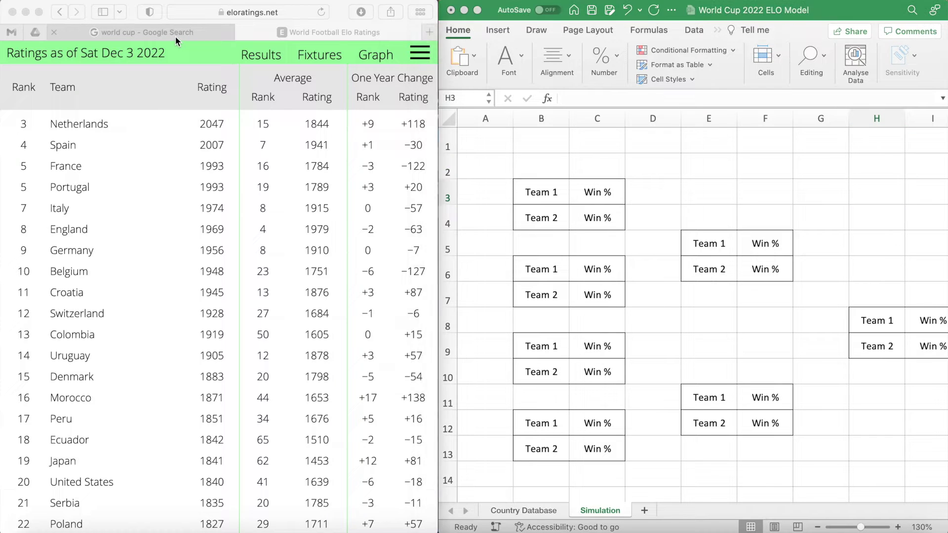
{"action": "scroll", "coordinate": [277, 260], "scroll_direction": "up", "scroll_amount": 3}
{"action": "scroll", "coordinate": [277, 261], "scroll_direction": "up", "scroll_amount": 2}
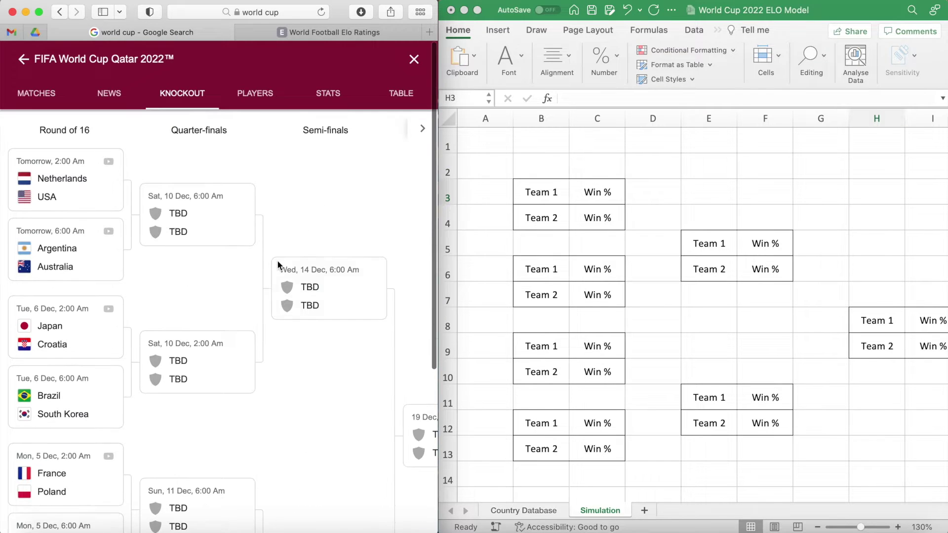
- Enter Netherlands in B3 and USA in B4 as the first round-of-16 match
{"action": "left_click", "coordinate": [545, 191]}
{"action": "left_click", "coordinate": [544, 192]}
{"action": "type", "text": "Netherlands"}
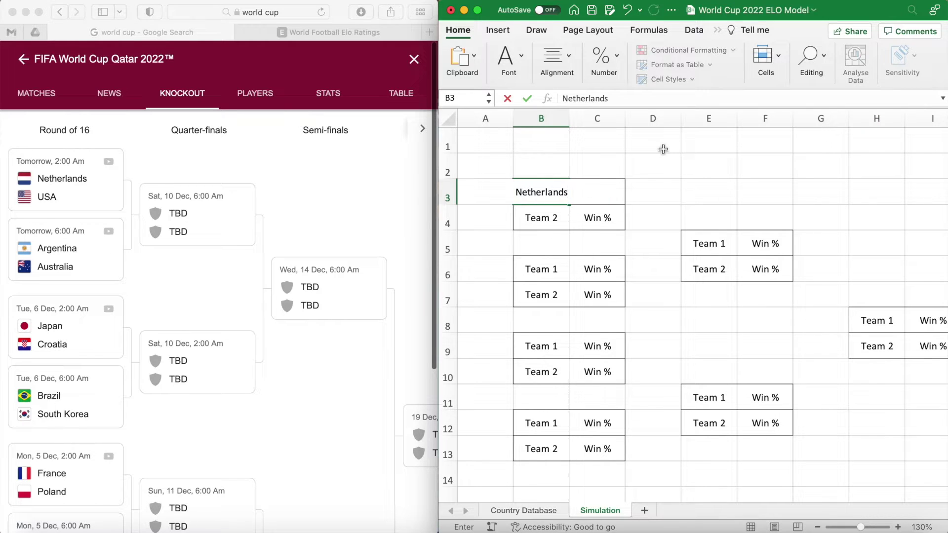
{"action": "key", "text": "Return"}
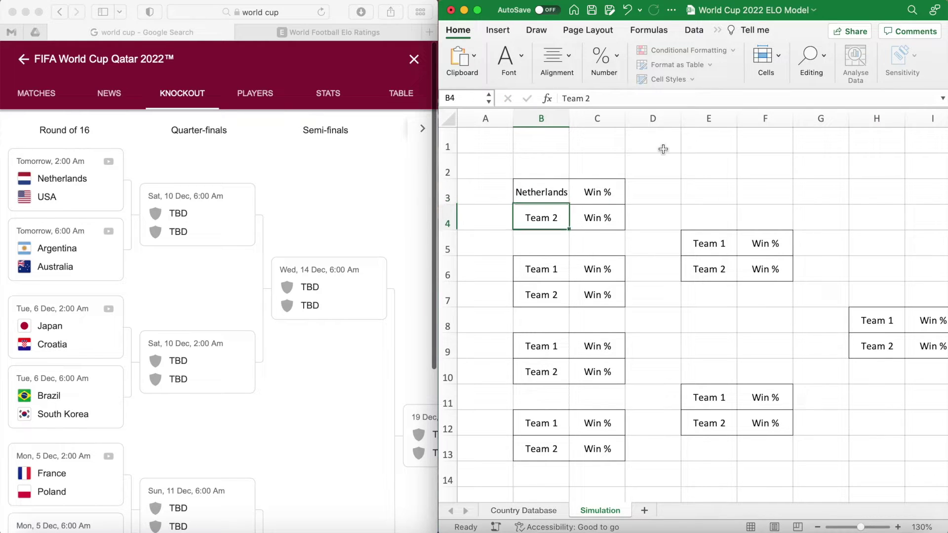
{"action": "type", "text": "USA"}
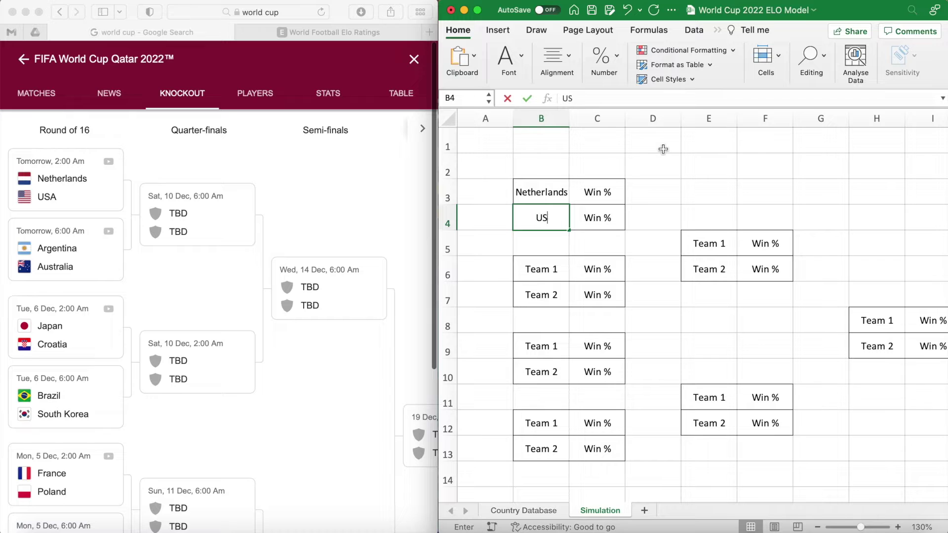
{"action": "key", "text": "Return"}
- Widen all columns on the Simulation sheet slightly so the country names fit
{"action": "left_click_drag", "start_coordinate": [569, 117], "coordinate": [580, 117]}
{"action": "key", "text": "super+a"}
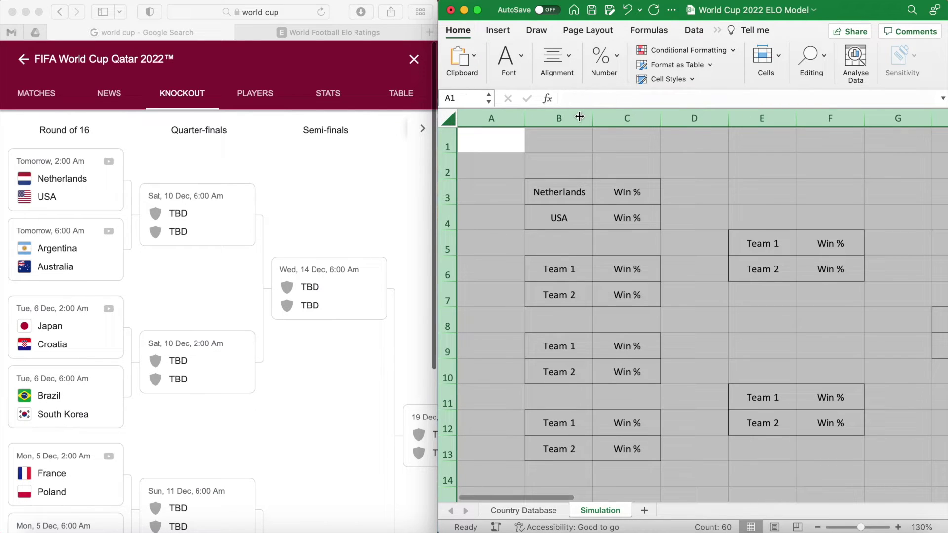
{"action": "left_click", "coordinate": [578, 158]}
- Enter Argentina and Australia in B6:B7, and Japan and Croatia in B9:B10
{"action": "left_click", "coordinate": [578, 266]}
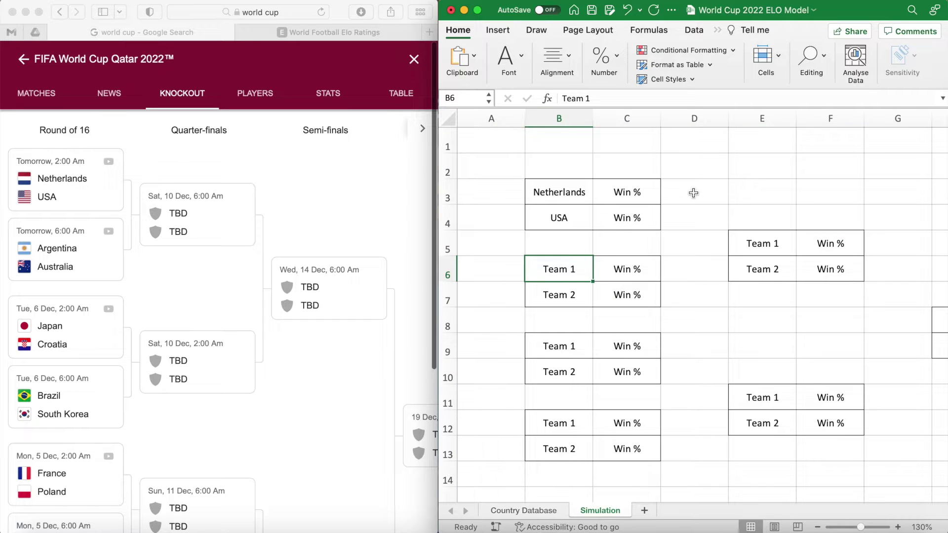
{"action": "type", "text": "Argentina"}
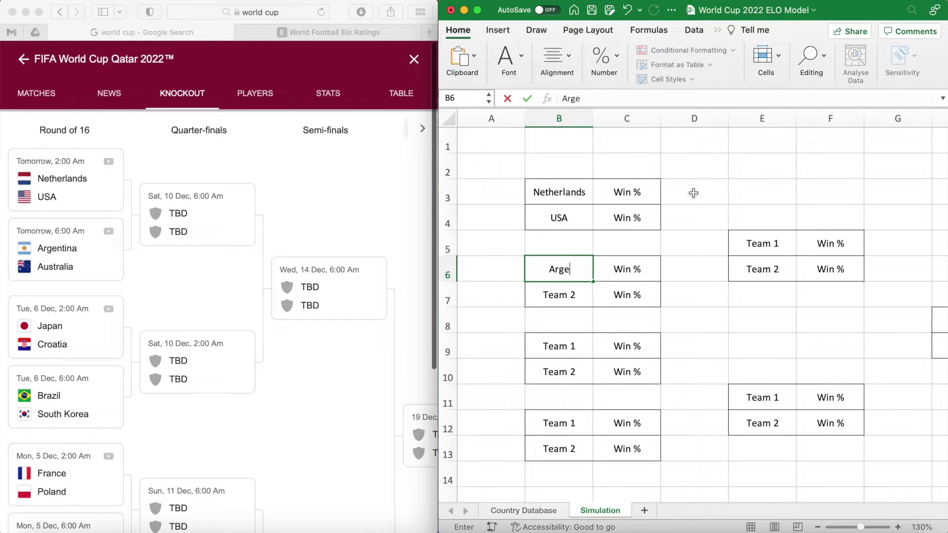
{"action": "key", "text": "Return"}
{"action": "type", "text": "Australia"}
{"action": "key", "text": "Return"}
{"action": "key", "text": "Return"}
{"action": "type", "text": "Japan"}
{"action": "key", "text": "Return"}
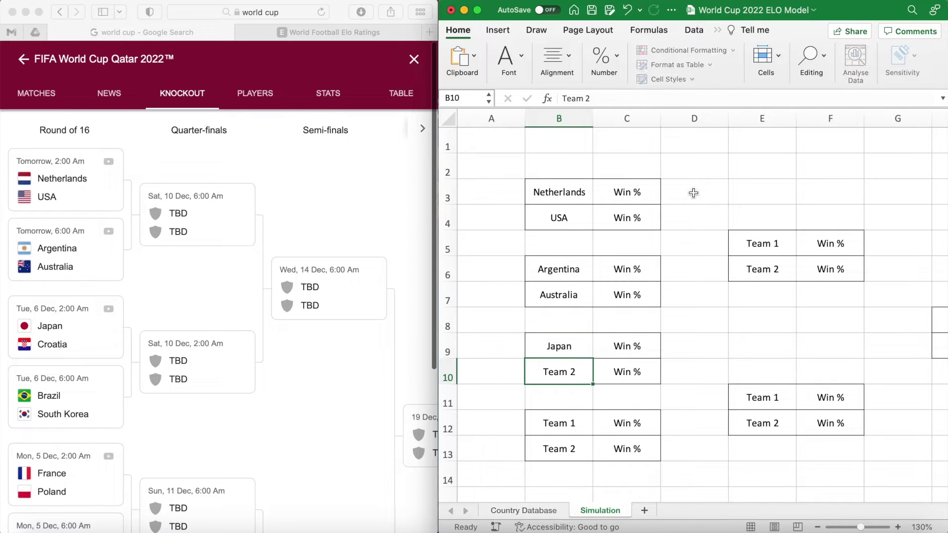
{"action": "type", "text": "Croatia"}
{"action": "key", "text": "Return"}
{"action": "type", "text": "Brazil"}
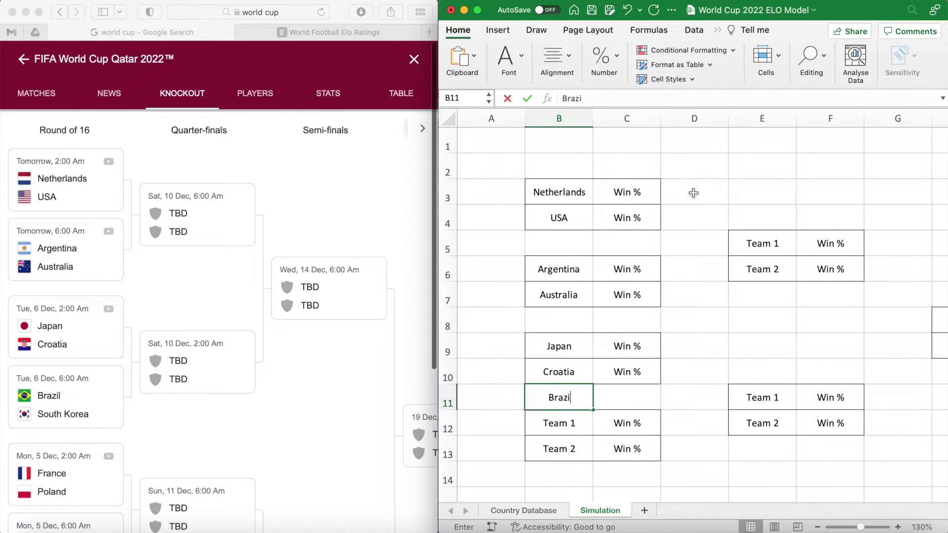
{"action": "key", "text": "BackSpace"}
{"action": "key", "text": "BackSpace"}
{"action": "key", "text": "BackSpace"}
{"action": "key", "text": "BackSpace"}
{"action": "key", "text": "BackSpace"}
{"action": "key", "text": "BackSpace"}
- Enter Brazil in B12 and South Korea in B13
{"action": "key", "text": "Return"}
{"action": "type", "text": "Brazil"}
{"action": "key", "text": "Return"}
{"action": "type", "text": "South Korea"}
{"action": "key", "text": "Return"}
- Enter France and Poland in T3:T4, and England and Senegal in T6:T7
{"action": "scroll", "coordinate": [696, 311], "scroll_direction": "right", "scroll_amount": 10}
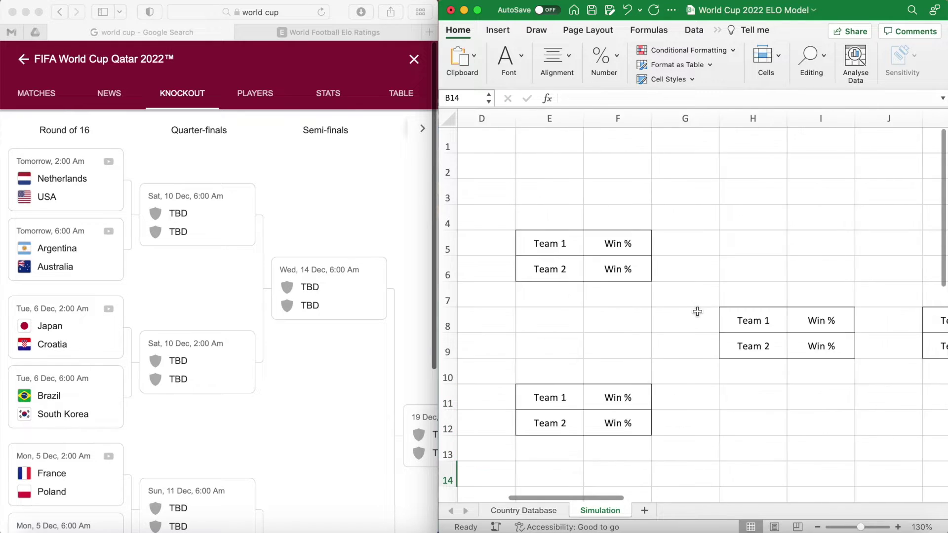
{"action": "left_click", "coordinate": [645, 194]}
{"action": "type", "text": "France"}
{"action": "key", "text": "Return"}
{"action": "type", "text": "Poland"}
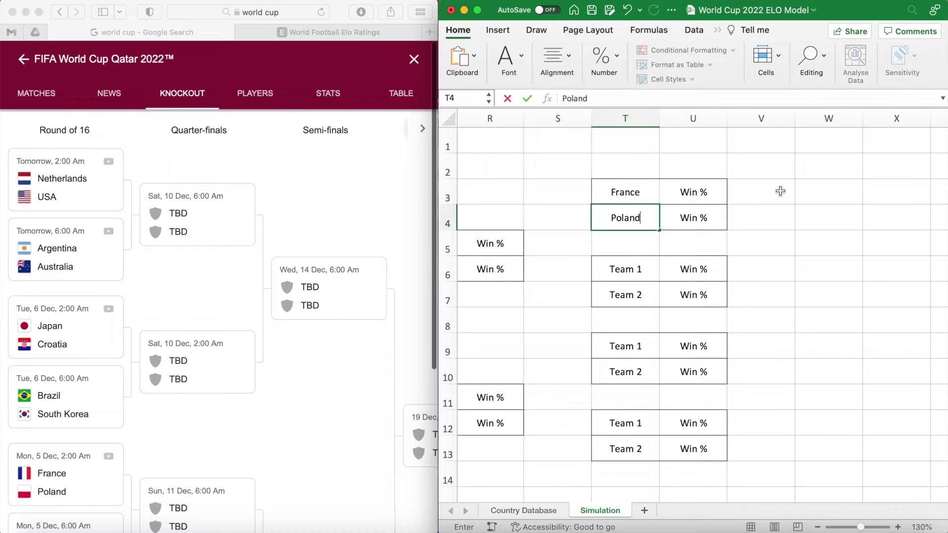
{"action": "key", "text": "Return"}
{"action": "scroll", "coordinate": [349, 314], "scroll_direction": "down", "scroll_amount": 5}
{"action": "key", "text": "Return"}
{"action": "type", "text": "England"}
{"action": "key", "text": "Return"}
{"action": "type", "text": "Senegal"}
{"action": "key", "text": "Return"}
- Enter Morocco and Spain in T9:T10, and Portugal and Switzerland in T12:T13
{"action": "key", "text": "Return"}
{"action": "type", "text": "Morocco"}
{"action": "key", "text": "Return"}
{"action": "type", "text": "Spain"}
{"action": "key", "text": "Return"}
{"action": "key", "text": "Return"}
{"action": "type", "text": "Portugal"}
{"action": "key", "text": "Return"}
{"action": "type", "text": "Switzerland"}
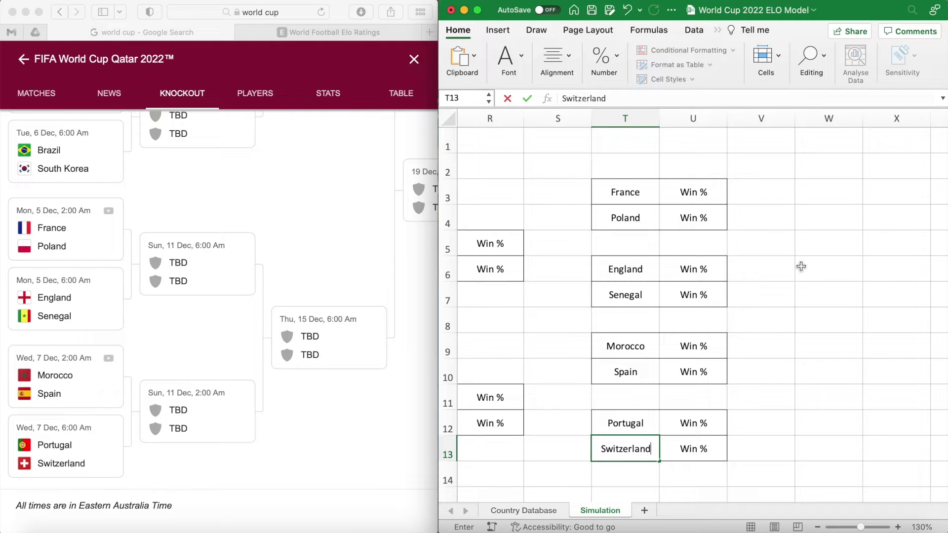
{"action": "key", "text": "Return"}
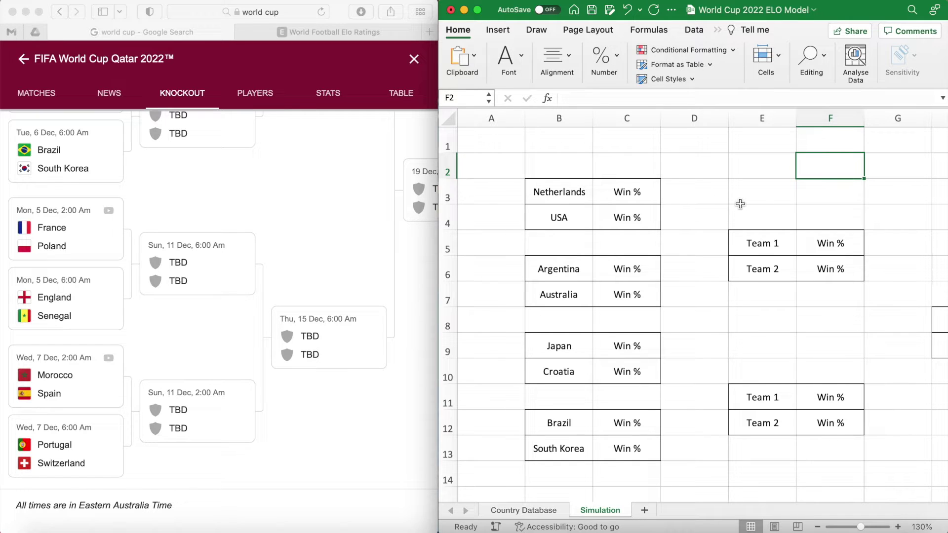
- Clear the Win % placeholders in C3:C4 and widen the workbook window across the screen
{"action": "left_click", "coordinate": [648, 193]}
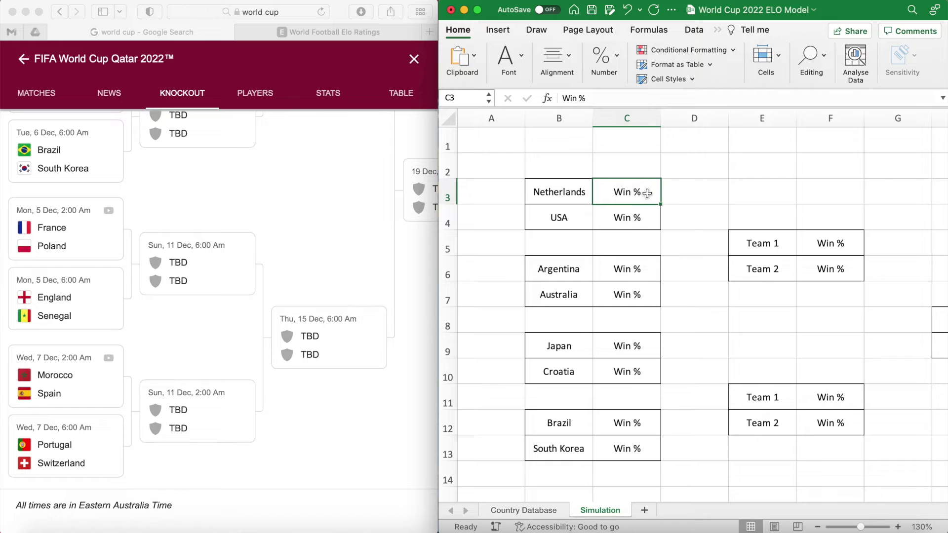
{"action": "left_click_drag", "start_coordinate": [648, 192], "coordinate": [642, 220]}
{"action": "key", "text": "Delete"}
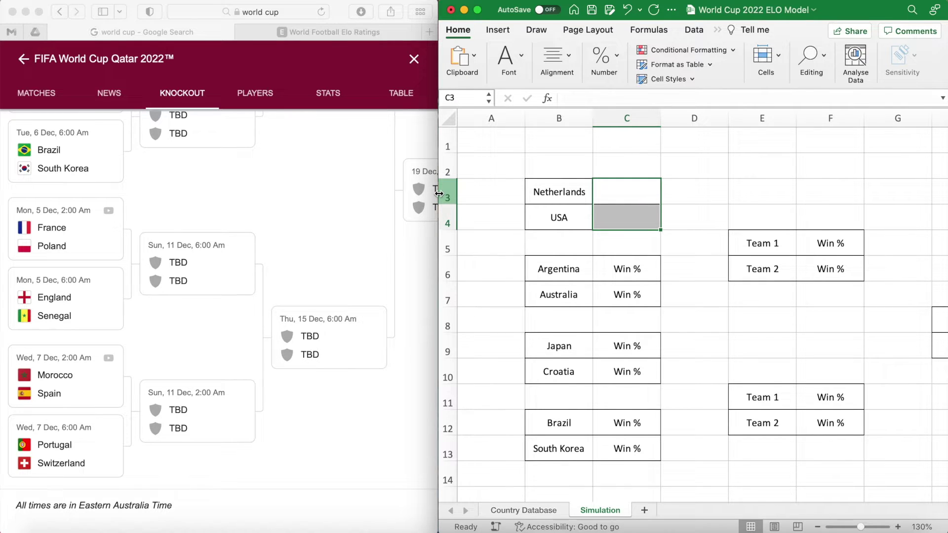
{"action": "left_click_drag", "start_coordinate": [439, 193], "coordinate": [13, 180]}
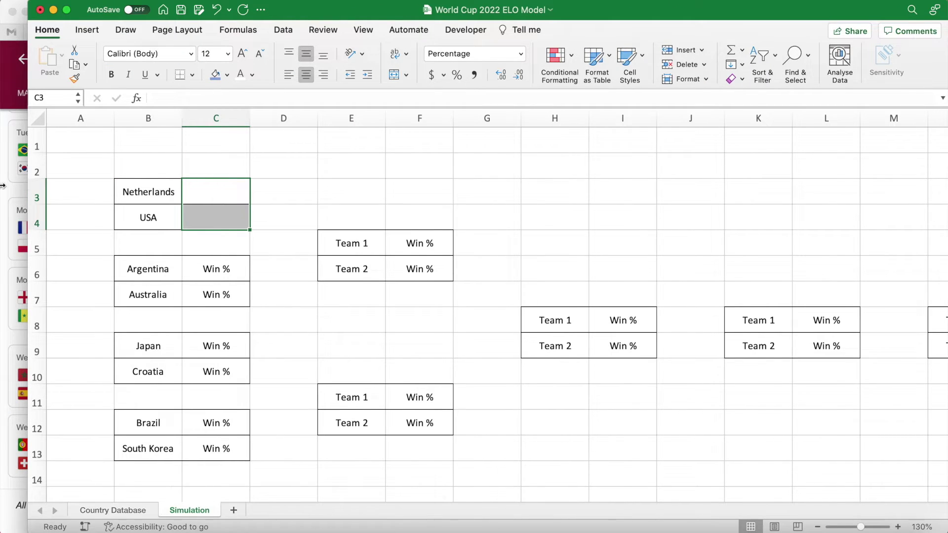
- Start the Netherlands win formula in C3 as =1/(1+10^(-(XLOOKUP( with B3 as the lookup value
{"action": "left_click", "coordinate": [198, 195]}
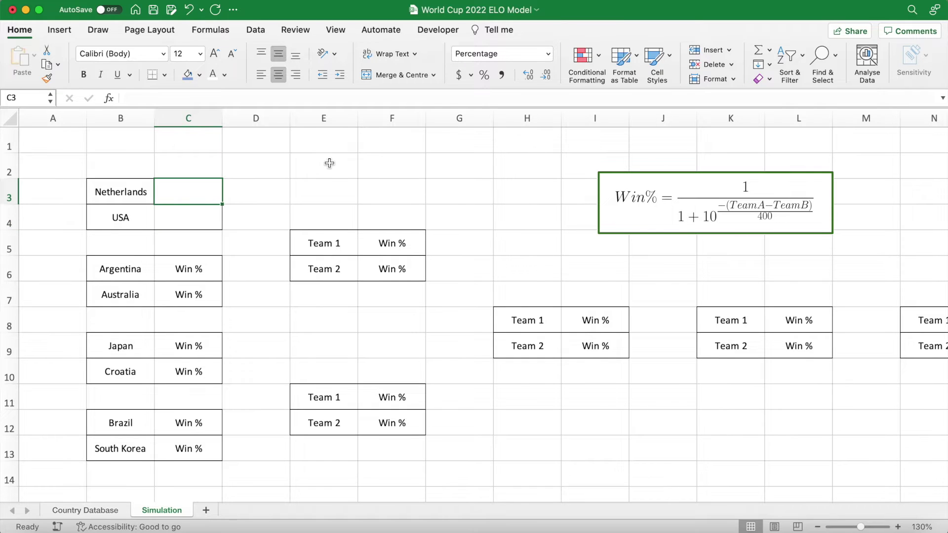
{"action": "type", "text": "="}
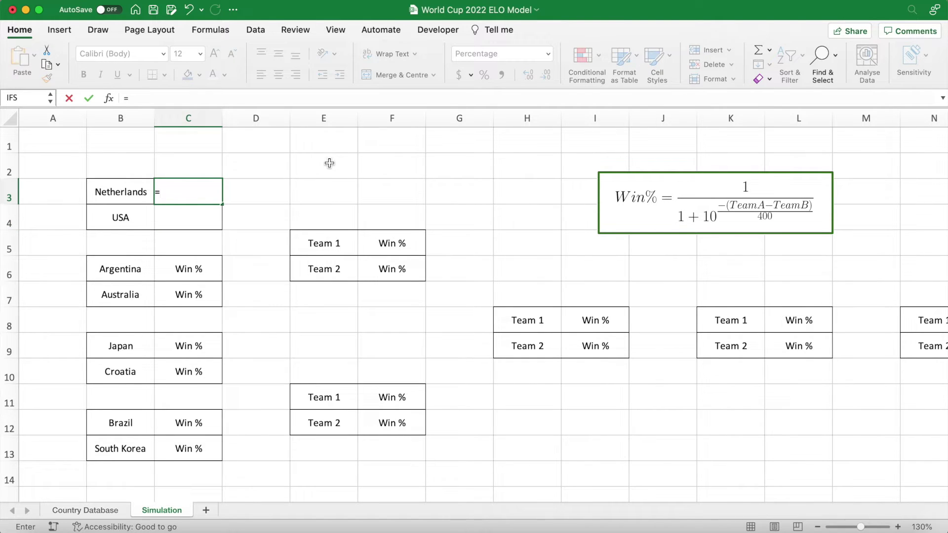
{"action": "type", "text": "1"}
{"action": "left_click", "coordinate": [252, 99]}
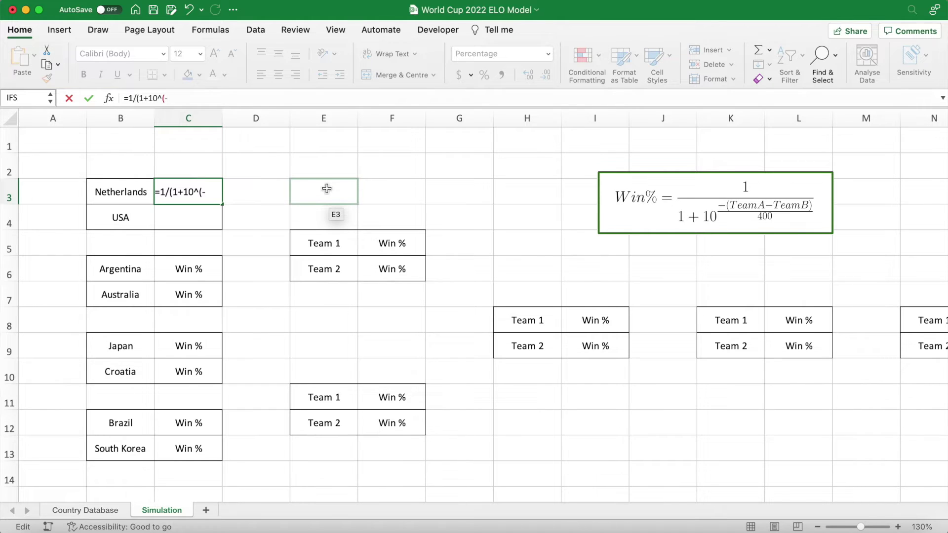
{"action": "type", "text": "XLOOKUP"}
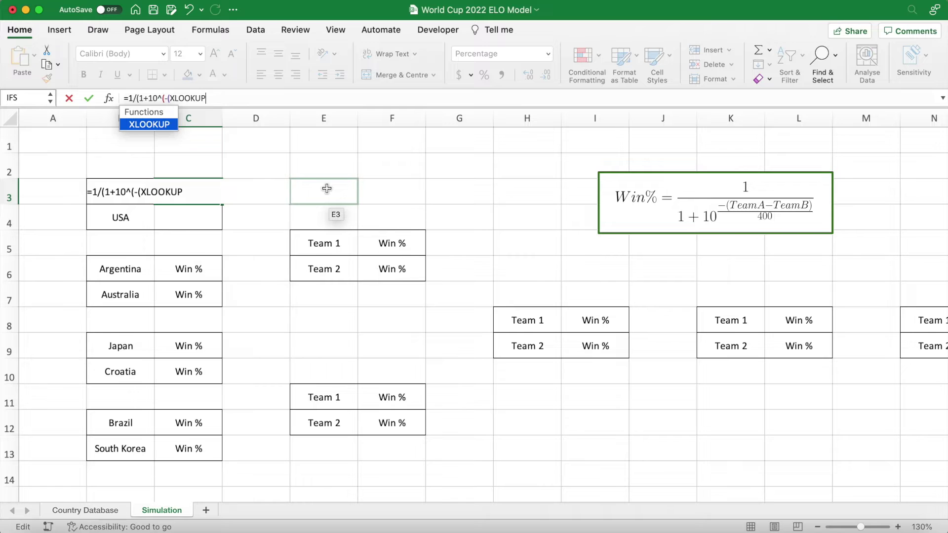
{"action": "type", "text": "("}
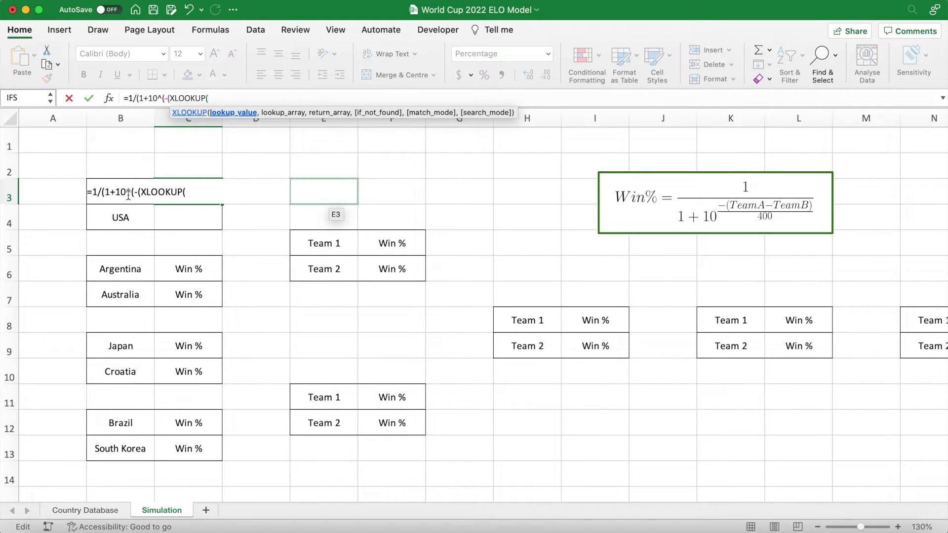
{"action": "type", "text": "B3"}
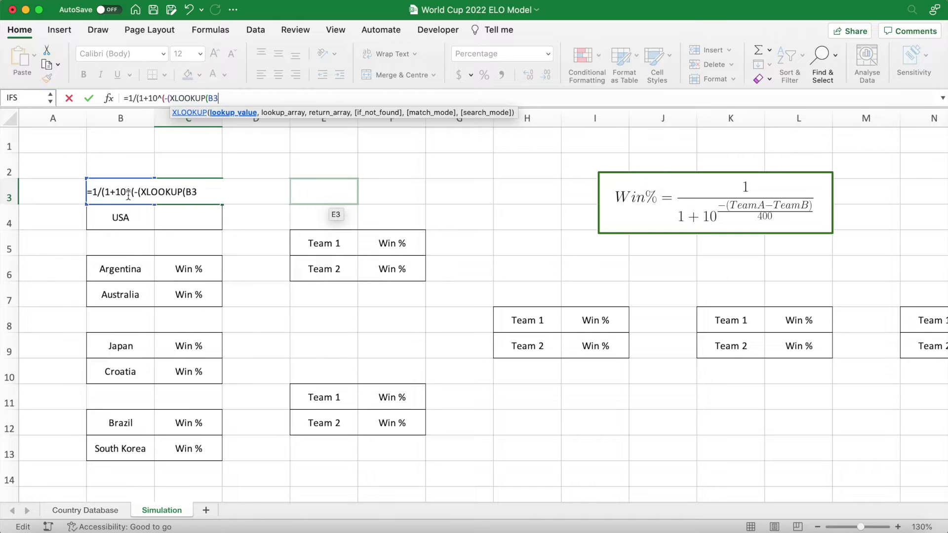
- Complete the first XLOOKUP with the Country Database ranges teams (A3:A18) and ratings (B3:B18), followed by a minus sign
{"action": "type", "text": ",'Country Database'!"}
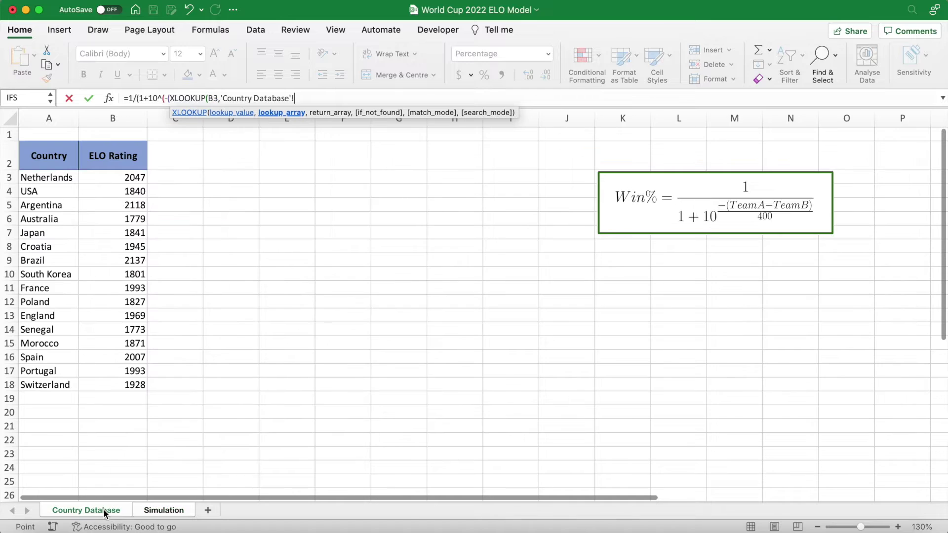
{"action": "left_click", "coordinate": [94, 511]}
{"action": "left_click_drag", "start_coordinate": [75, 178], "coordinate": [74, 381]}
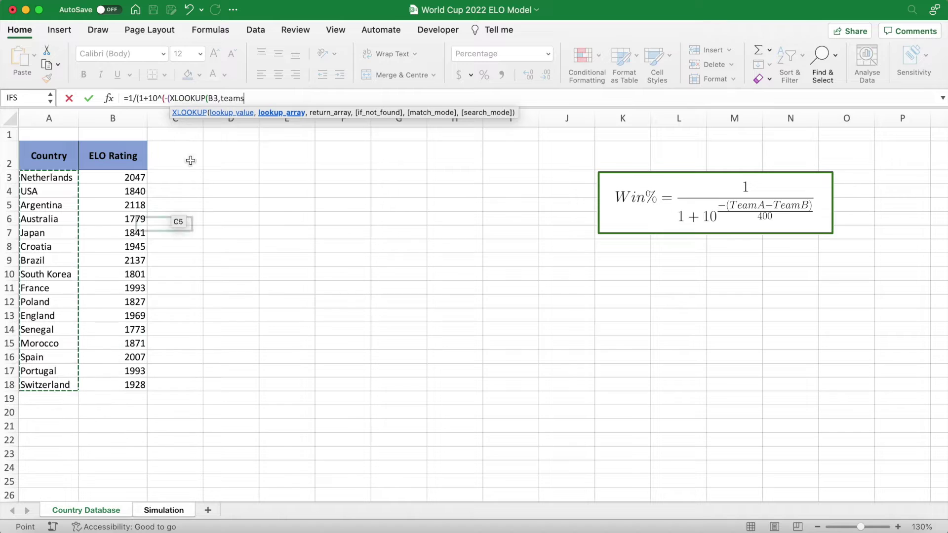
{"action": "left_click", "coordinate": [261, 98]}
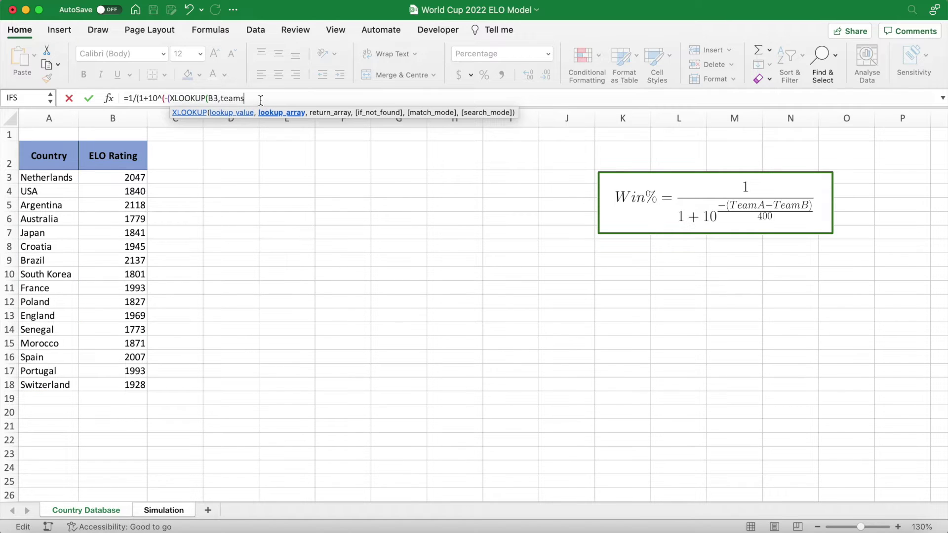
{"action": "type", "text": ","}
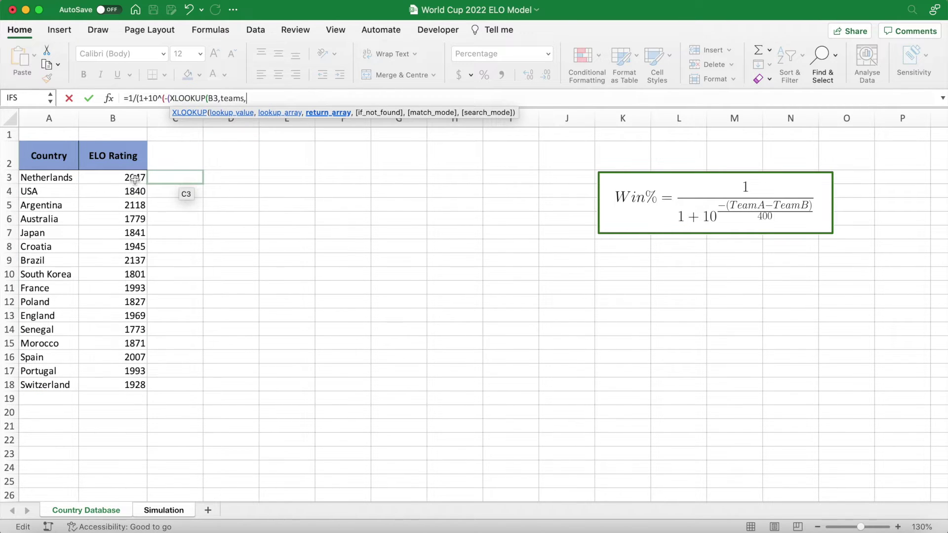
{"action": "left_click_drag", "start_coordinate": [119, 179], "coordinate": [136, 385]}
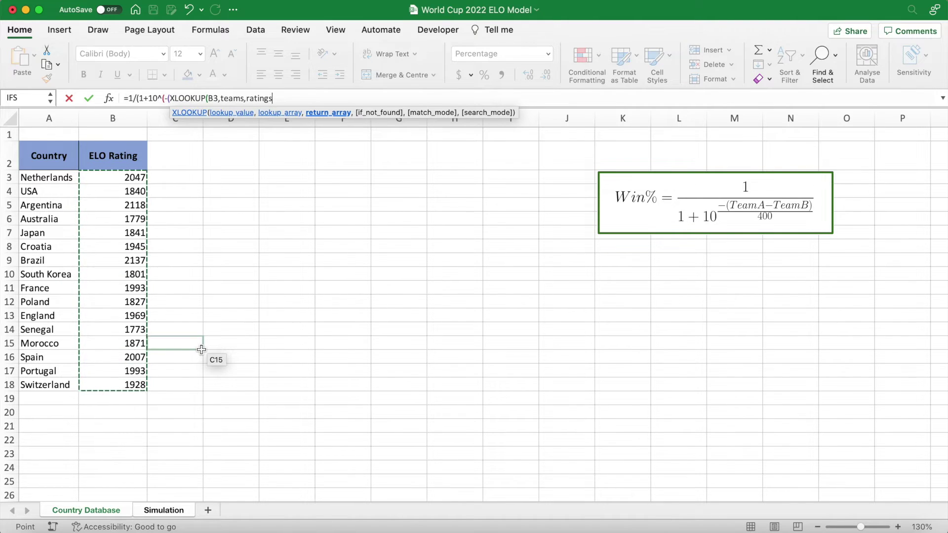
{"action": "type", "text": ")-"}
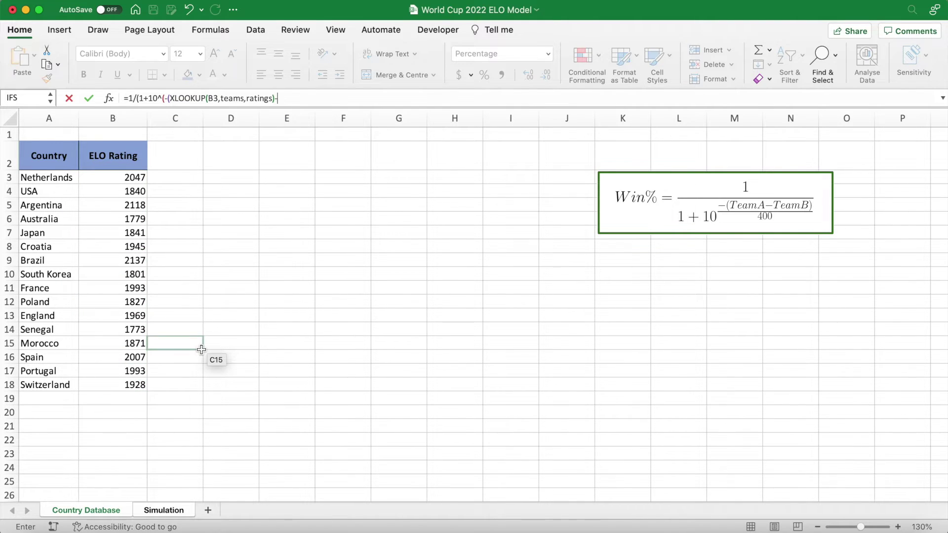
- Subtract XLOOKUP(B4,teams,ratings) without the Simulation sheet prefix, and finish the formula with /400 and the closing parentheses
{"action": "type", "text": "XLOOKUP("}
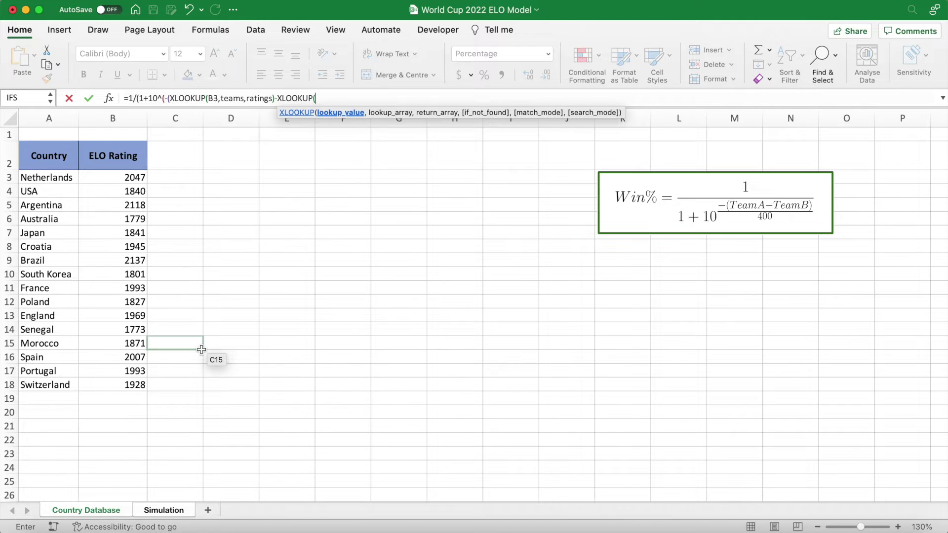
{"action": "left_click", "coordinate": [181, 511]}
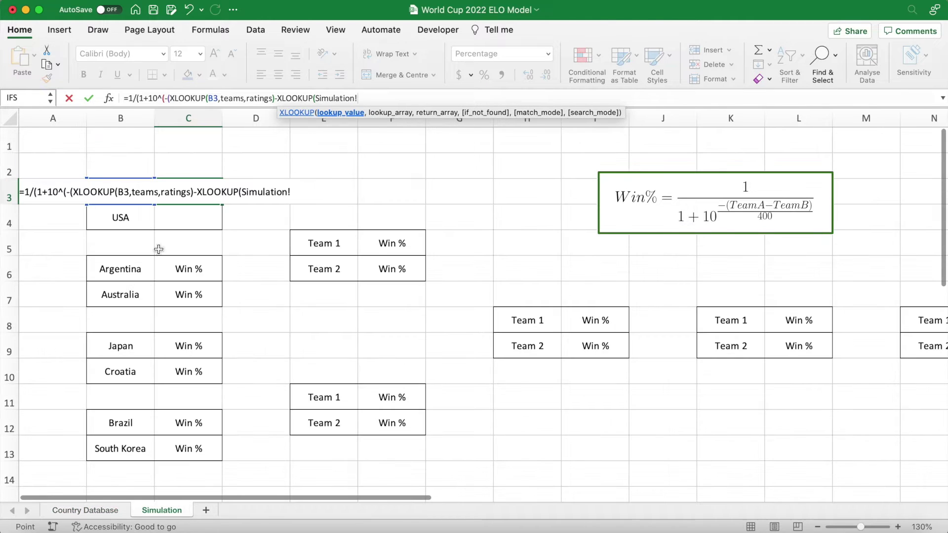
{"action": "left_click", "coordinate": [141, 221]}
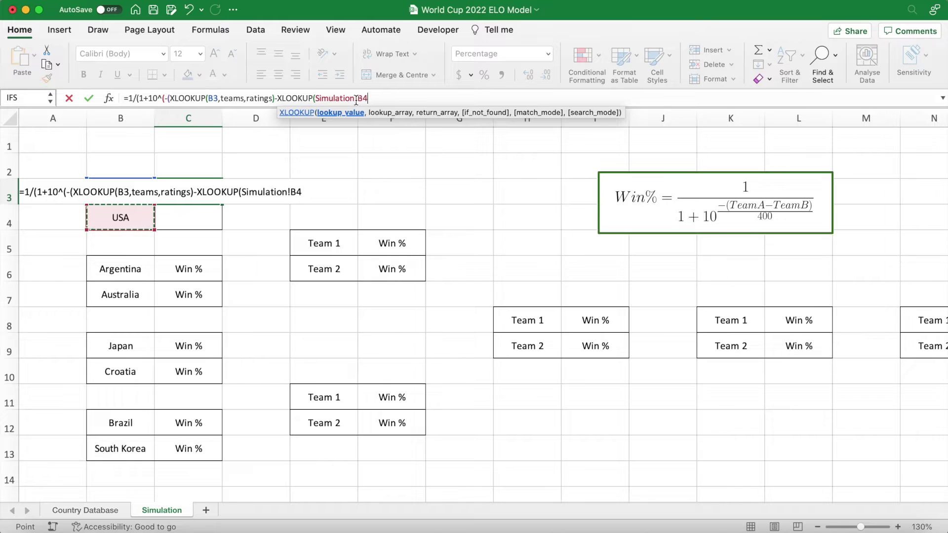
{"action": "left_click_drag", "start_coordinate": [359, 99], "coordinate": [316, 99]}
{"action": "key", "text": "BackSpace"}
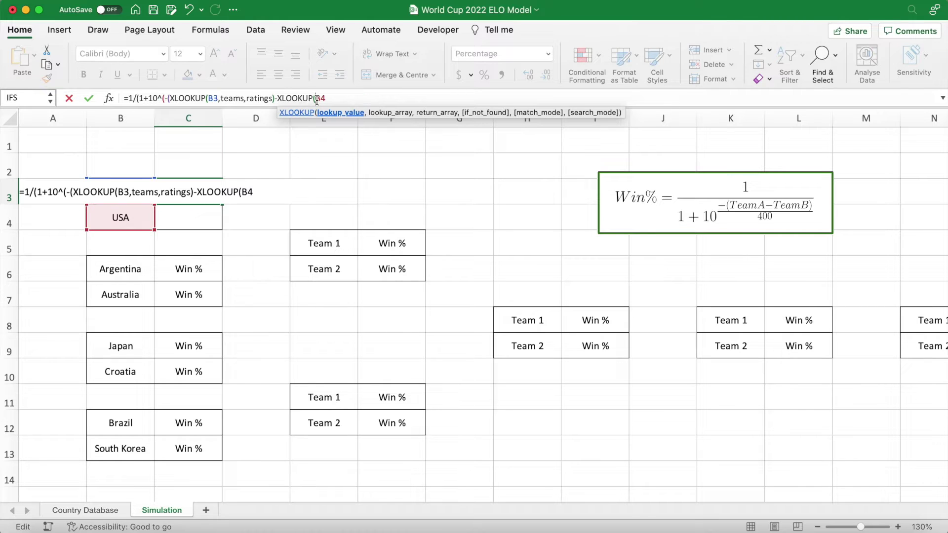
{"action": "left_click", "coordinate": [327, 99]}
{"action": "type", "text": ","}
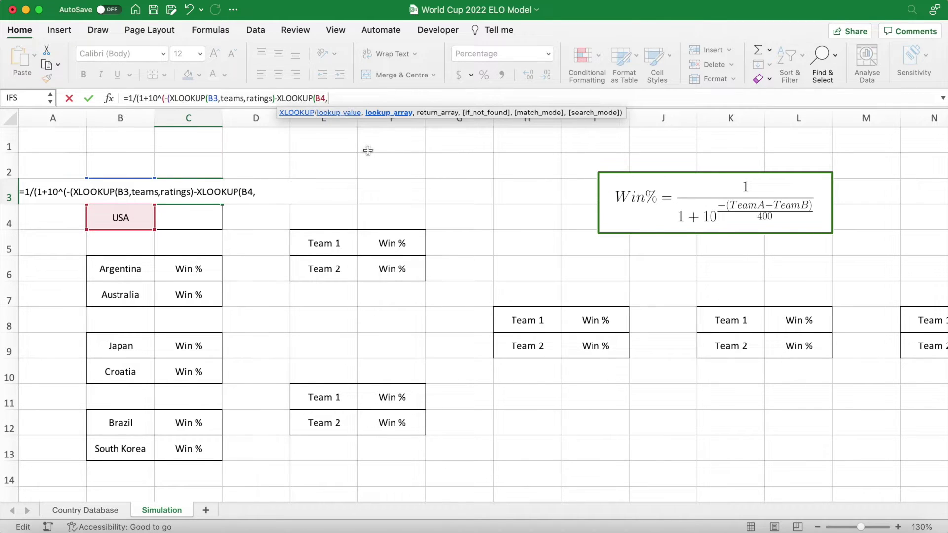
{"action": "type", "text": "teams,"}
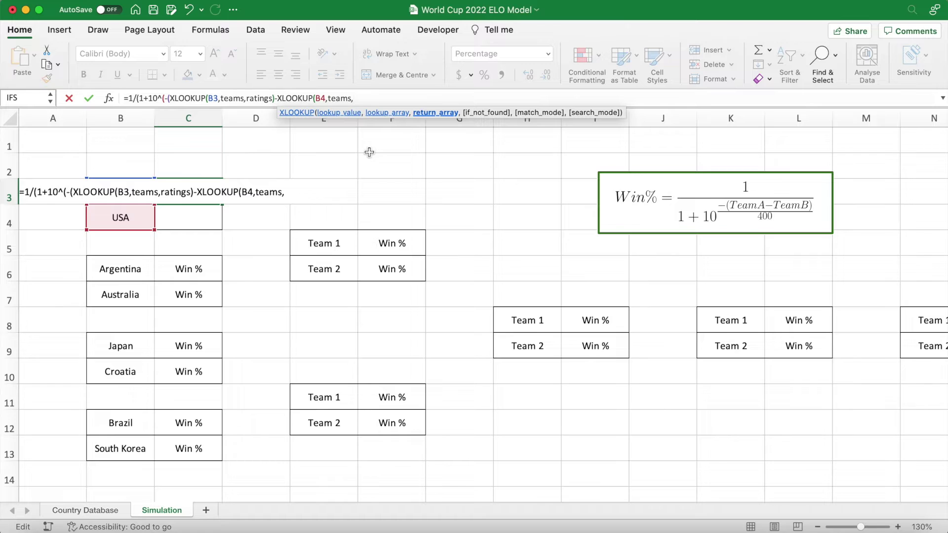
{"action": "type", "text": "ratings"}
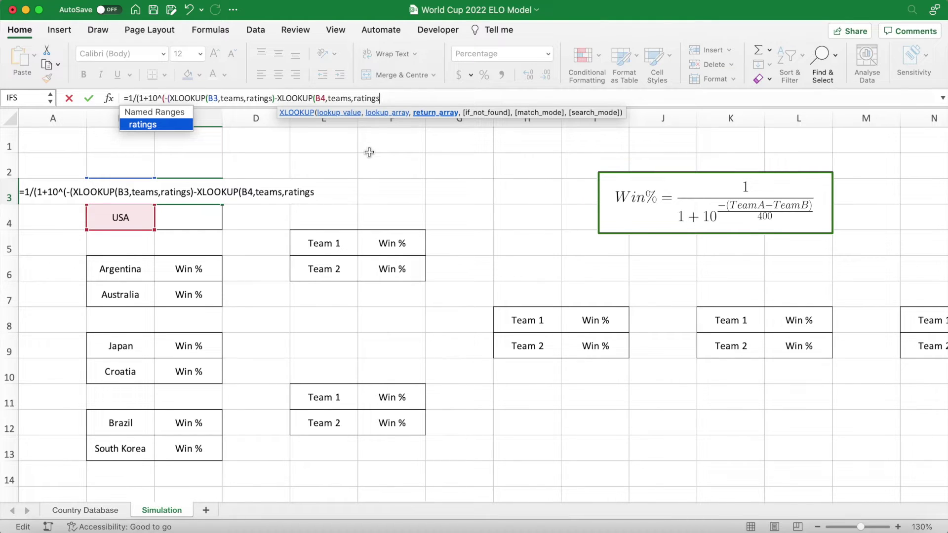
{"action": "type", "text": "))/400"}
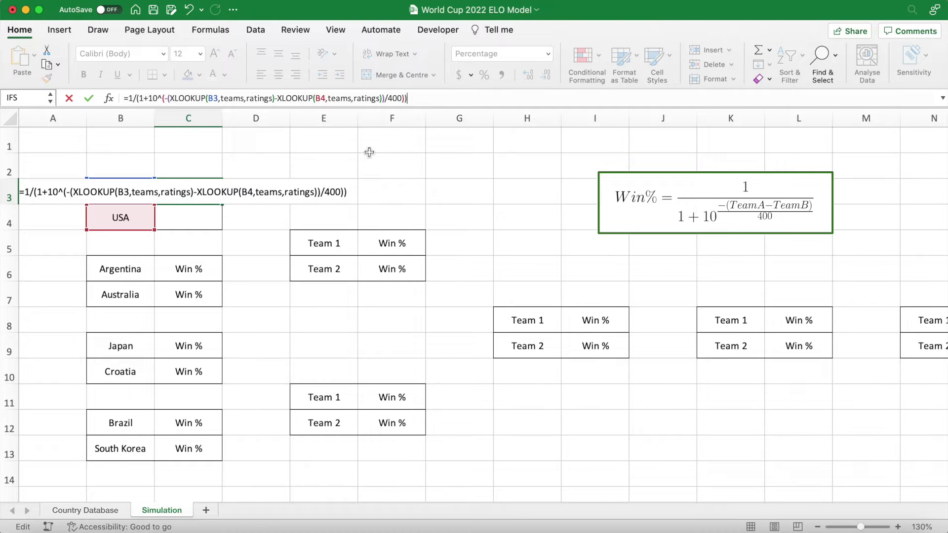
- Wrap the C3 win formula in IFERROR with an empty string "" as the fallback, and enter it
{"action": "left_click", "coordinate": [129, 98]}
{"action": "type", "text": "IFE"}
{"action": "key", "text": "Tab"}
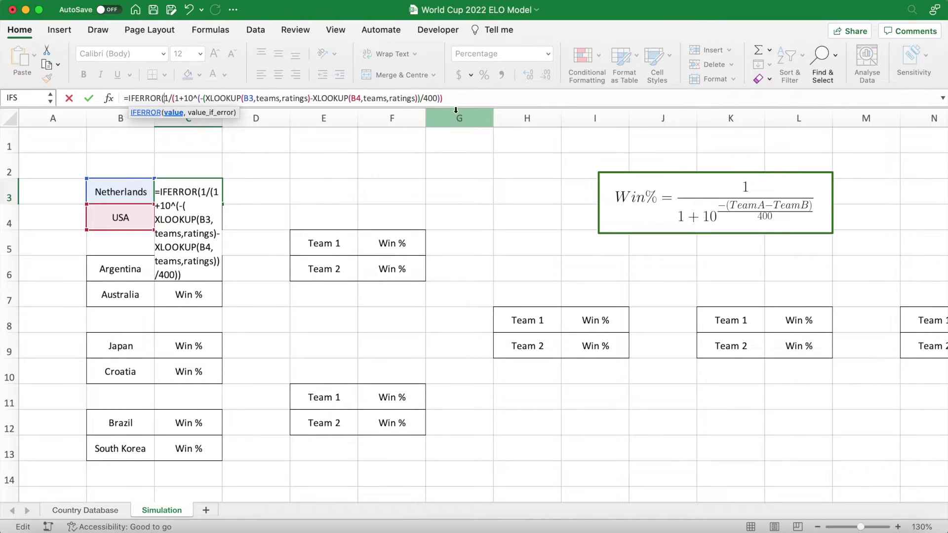
{"action": "left_click", "coordinate": [461, 101]}
{"action": "type", "text": ","}
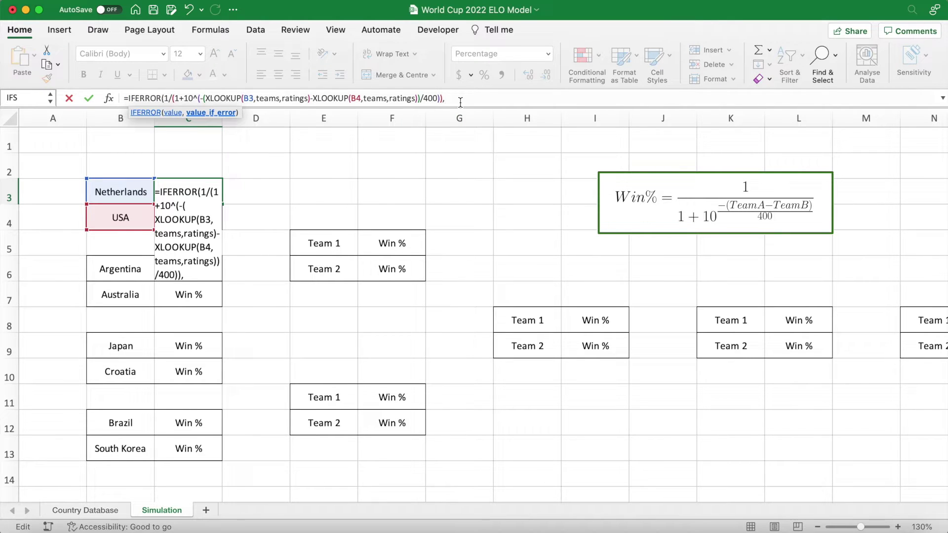
{"action": "type", "text": "\"\")"}
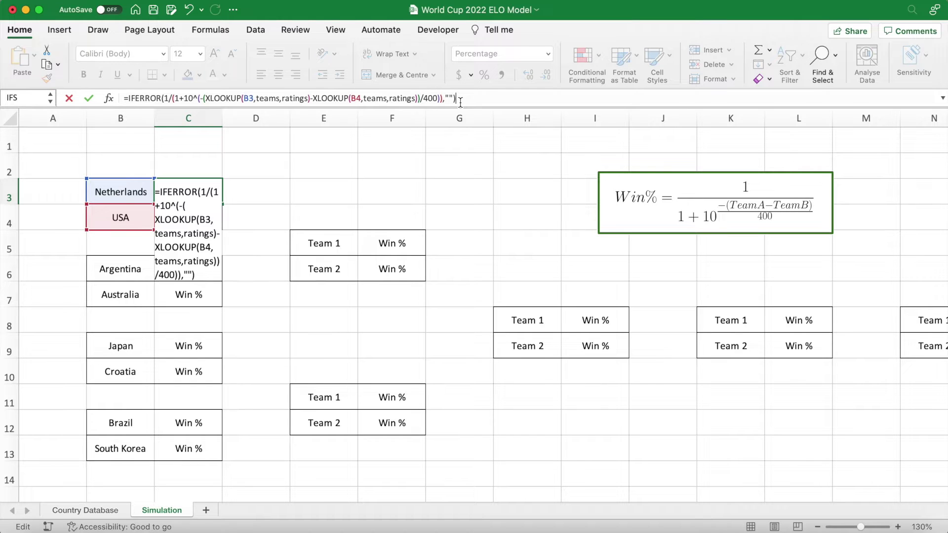
{"action": "key", "text": "Return"}
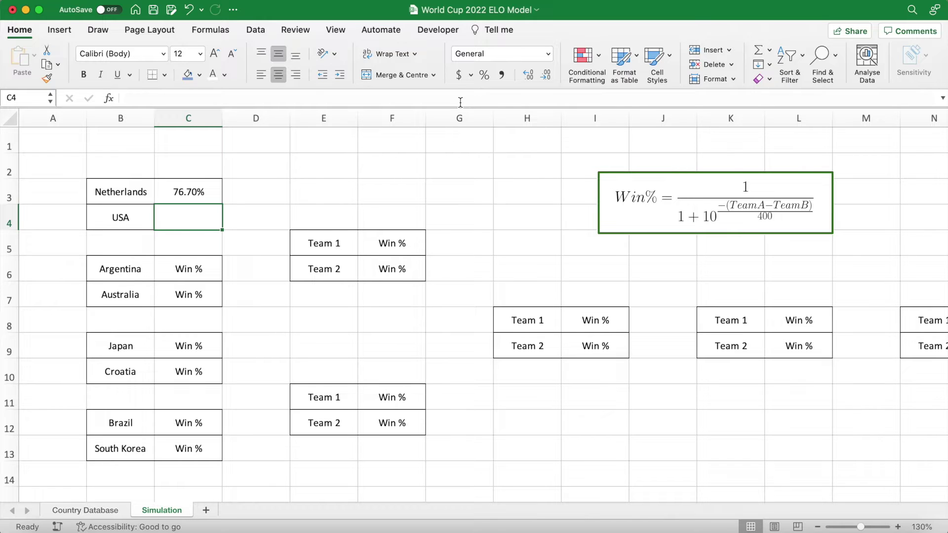
- Enter 1 in C4 beside USA and fill the C3:C5 pattern down to C13
{"action": "type", "text": "1"}
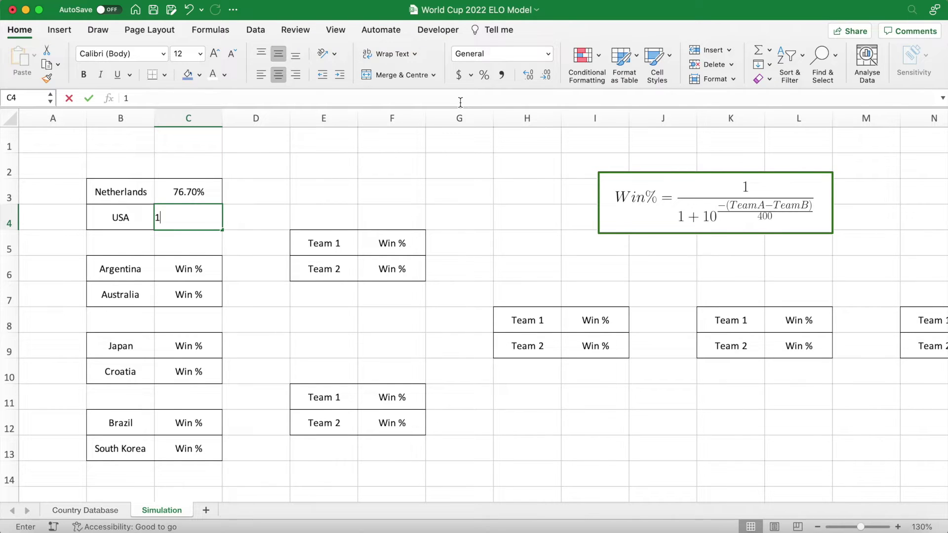
{"action": "key", "text": "Return"}
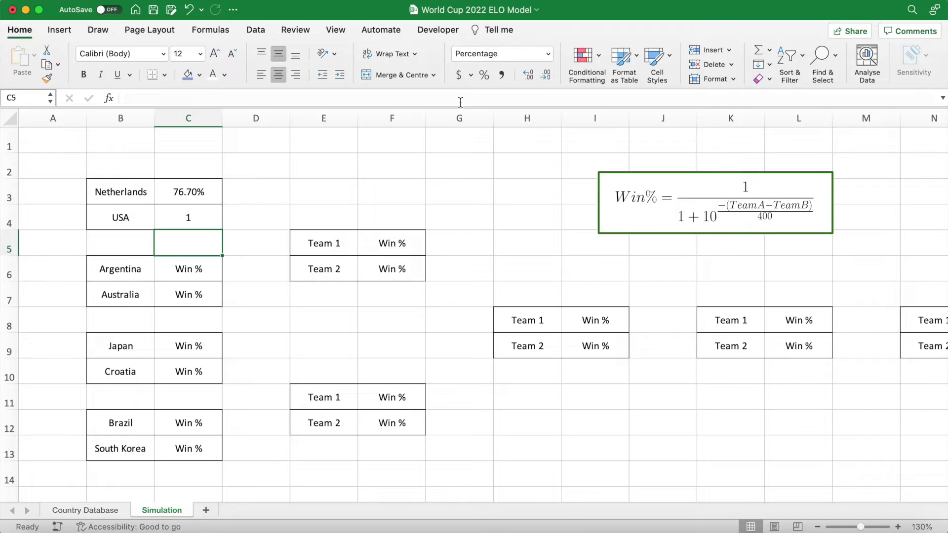
{"action": "left_click_drag", "start_coordinate": [192, 191], "coordinate": [215, 451]}
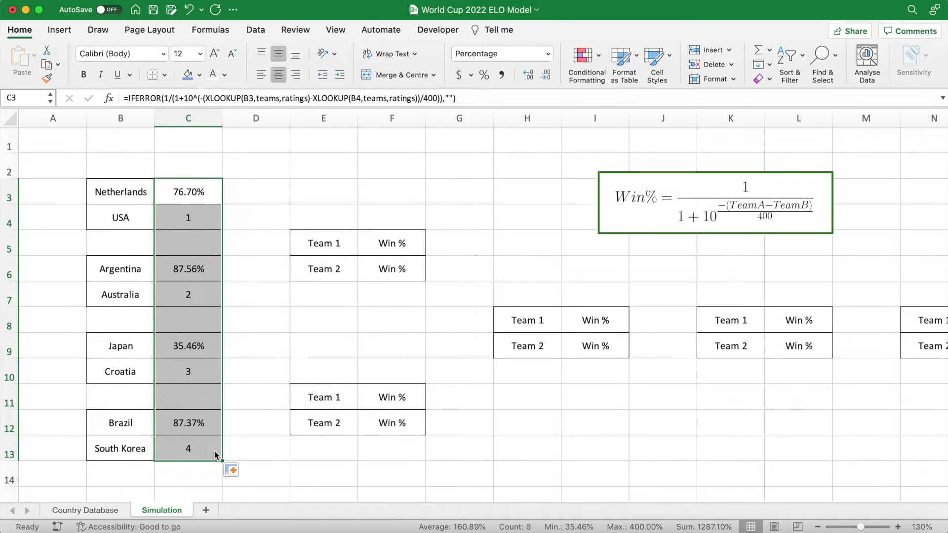
- Set the second-team cells C7, C10 and C13 for Australia, Croatia and South Korea to 1
{"action": "left_click", "coordinate": [202, 299]}
{"action": "type", "text": "1"}
{"action": "left_click", "coordinate": [198, 372]}
{"action": "type", "text": "1"}
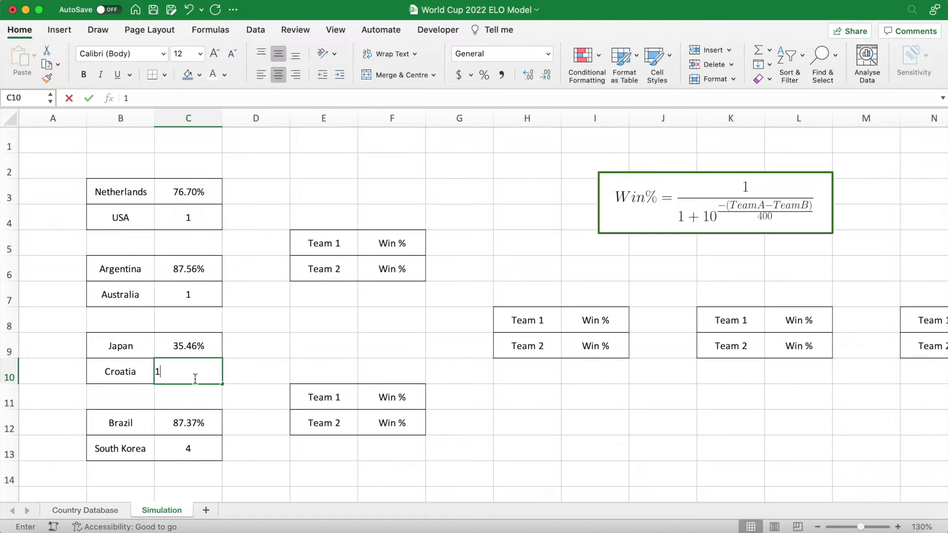
{"action": "left_click", "coordinate": [193, 447]}
{"action": "type", "text": "1"}
{"action": "left_click", "coordinate": [275, 335]}
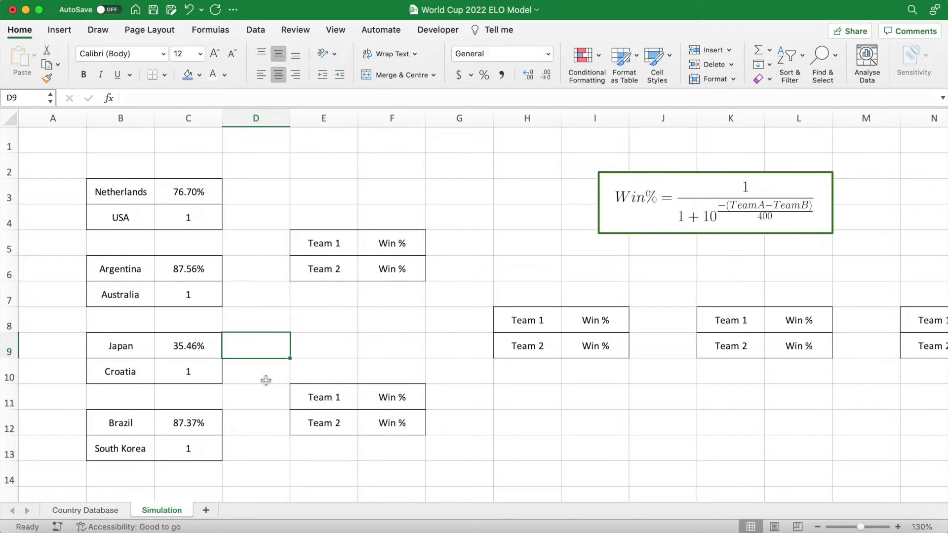
- Copy the win formula text from C3 and paste it into U3 beside France
{"action": "left_click", "coordinate": [210, 193]}
{"action": "left_click_drag", "start_coordinate": [489, 100], "coordinate": [124, 99]}
{"action": "key", "text": "super+c"}
{"action": "key", "text": "Return"}
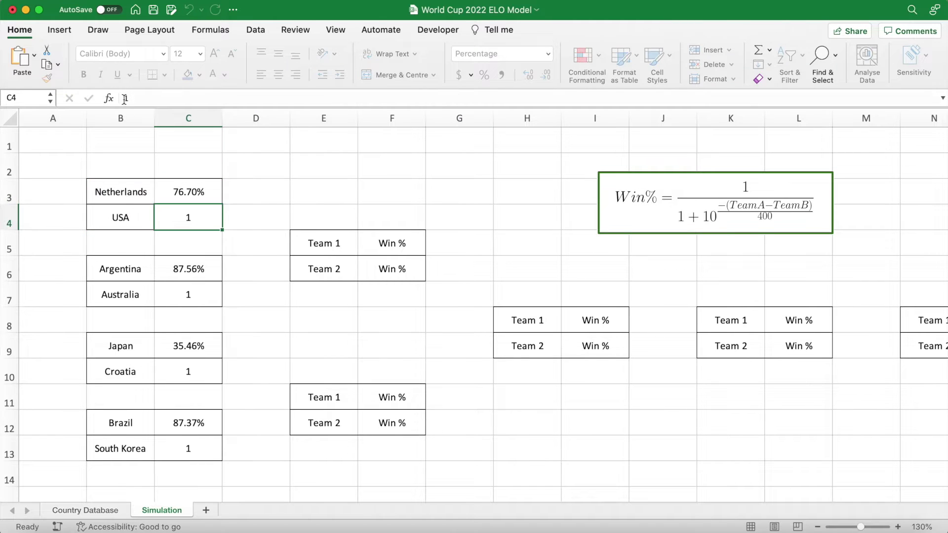
{"action": "scroll", "coordinate": [639, 259], "scroll_direction": "right", "scroll_amount": 4}
{"action": "scroll", "coordinate": [639, 259], "scroll_direction": "right", "scroll_amount": 8}
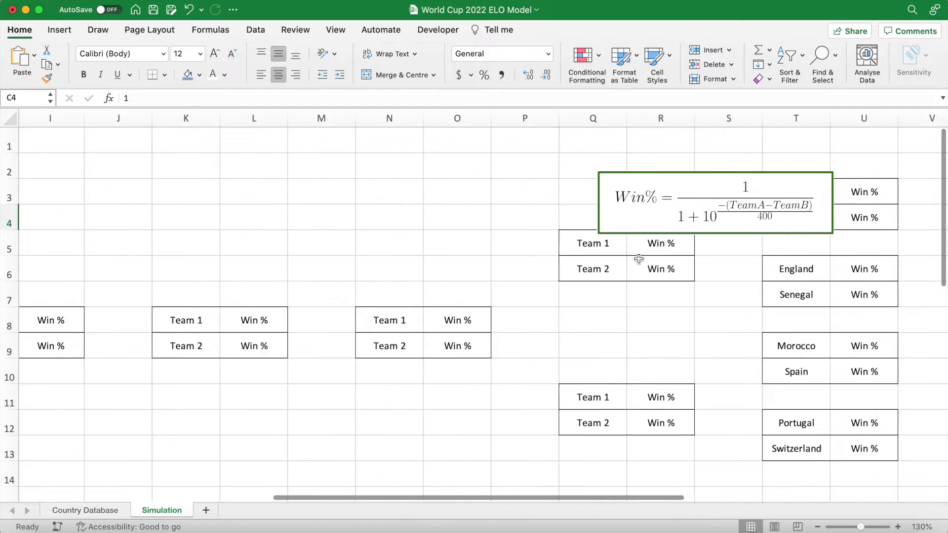
{"action": "left_click", "coordinate": [532, 193]}
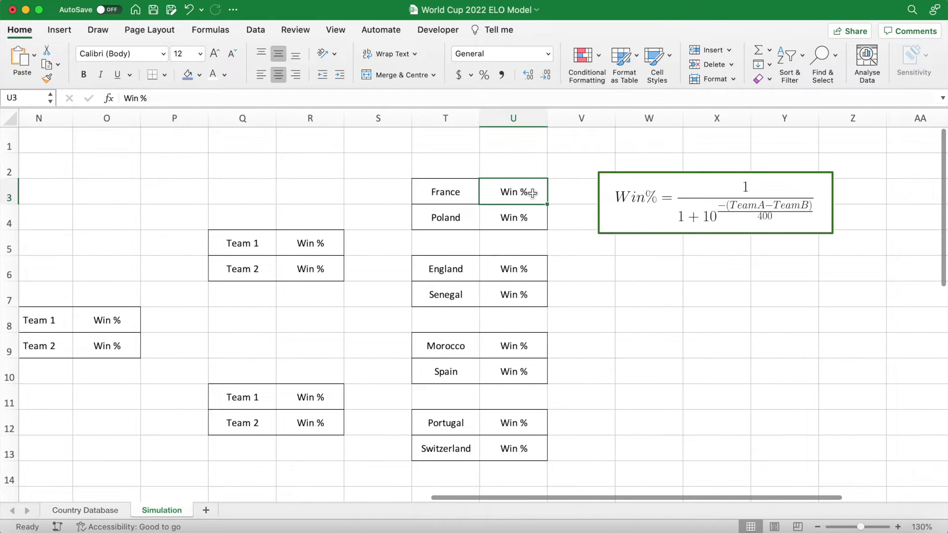
{"action": "key", "text": "super+v"}
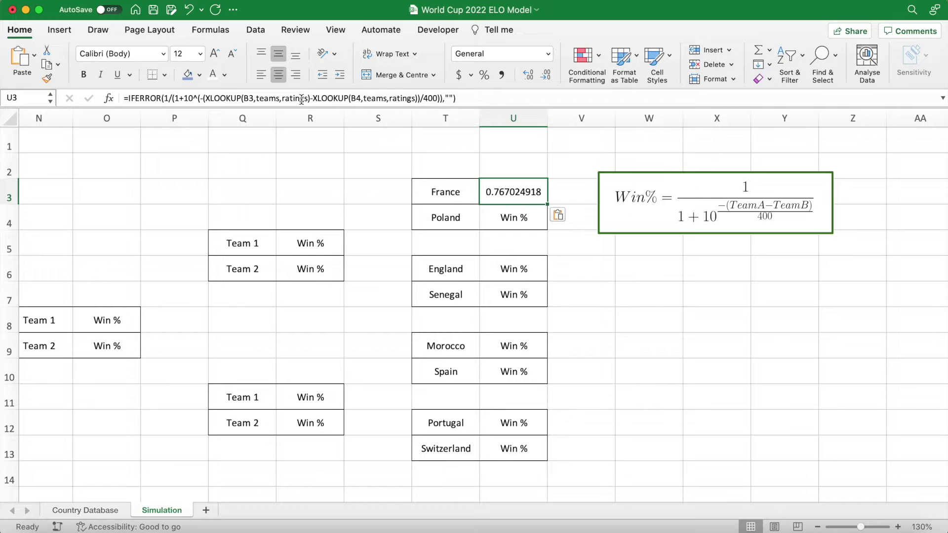
- Repoint the two lookups in the U3 formula from B3 and B4 to T3 and T4, and enter it
{"action": "double_click", "coordinate": [253, 98]}
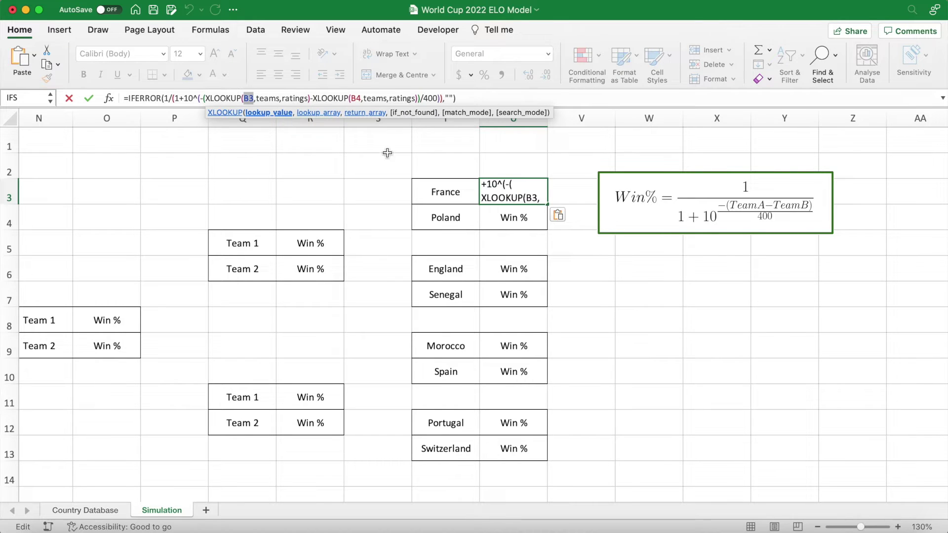
{"action": "left_click", "coordinate": [441, 190]}
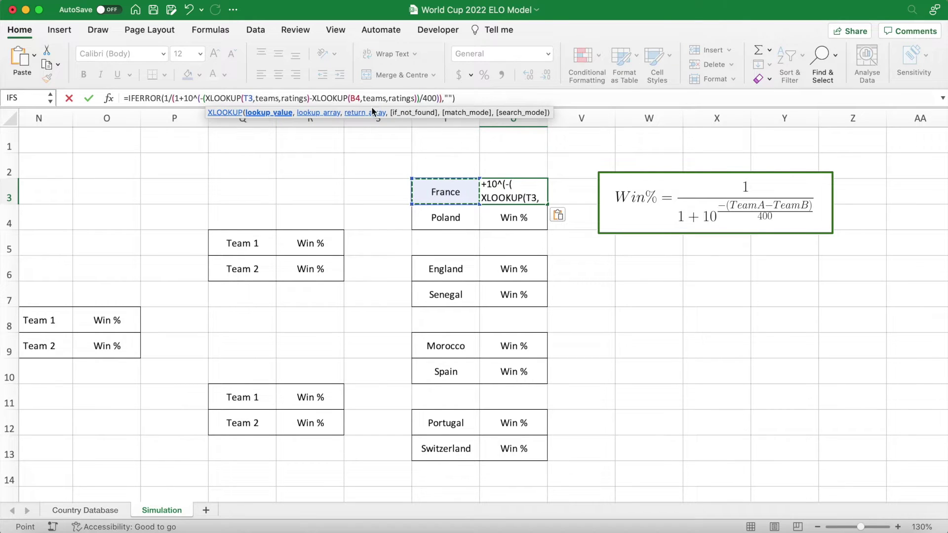
{"action": "double_click", "coordinate": [356, 99]}
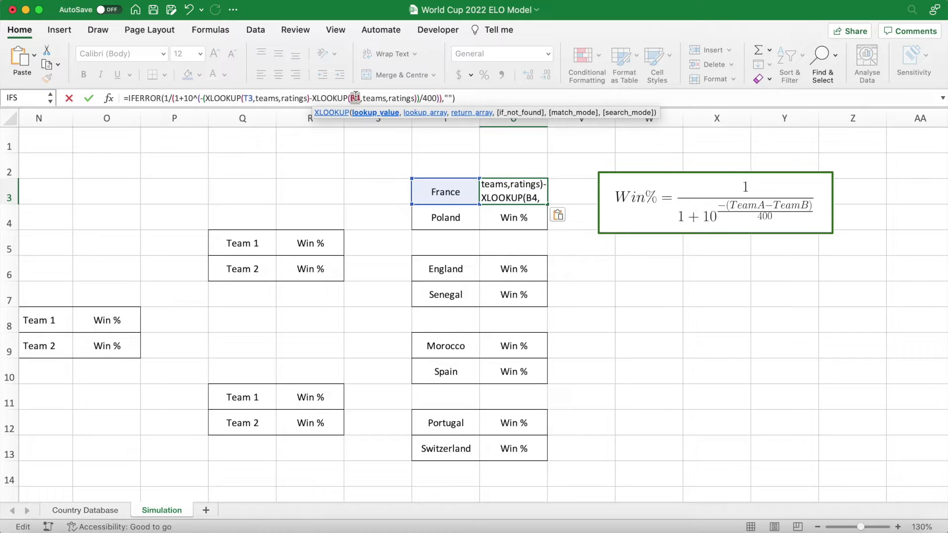
{"action": "left_click", "coordinate": [458, 219]}
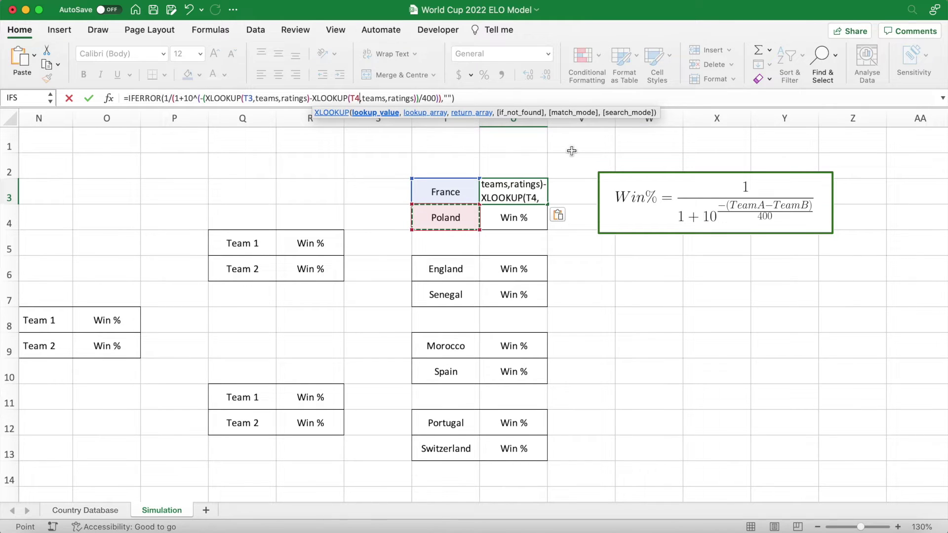
{"action": "key", "text": "Return"}
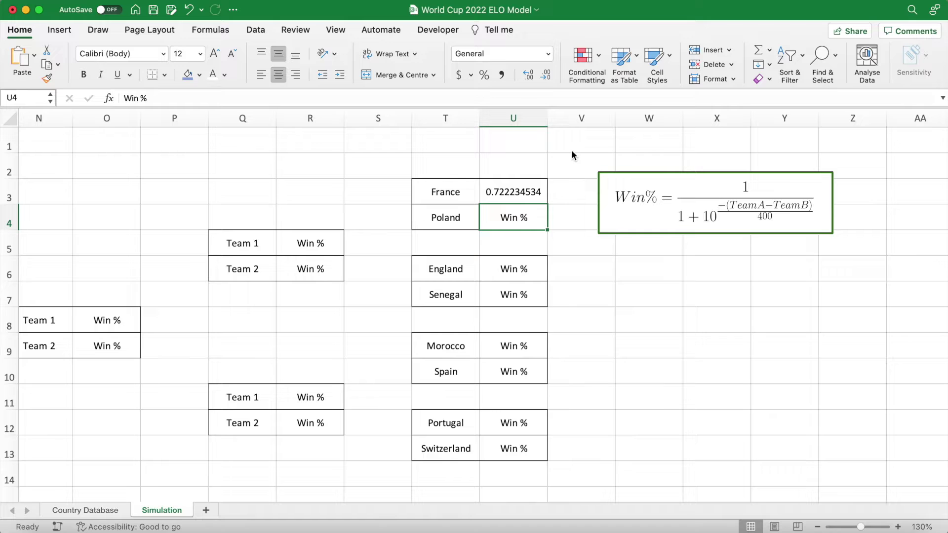
- Enter 1 in U4 beside Poland and fill the U3:U5 pattern down to U13
{"action": "type", "text": "1"}
{"action": "key", "text": "Return"}
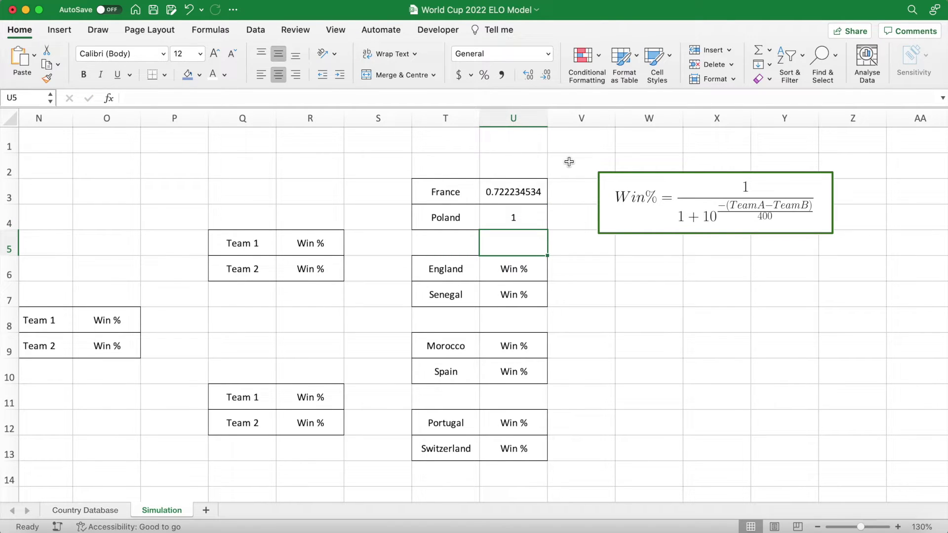
{"action": "left_click_drag", "start_coordinate": [531, 188], "coordinate": [541, 452]}
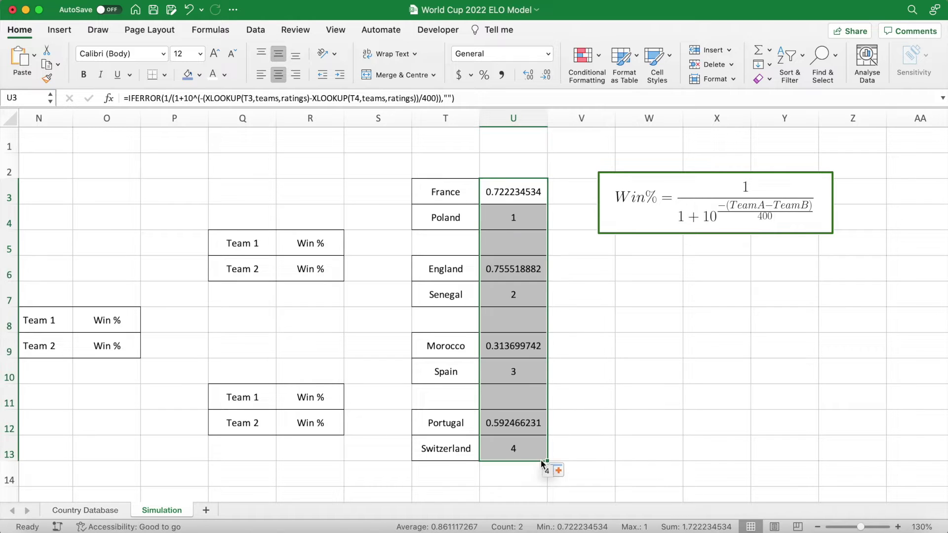
- Set the second-team cells U7, U10 and U13 for Senegal, Spain and Switzerland to 1
{"action": "left_click", "coordinate": [519, 299]}
{"action": "type", "text": "1"}
{"action": "key", "text": "Return"}
{"action": "key", "text": "Return"}
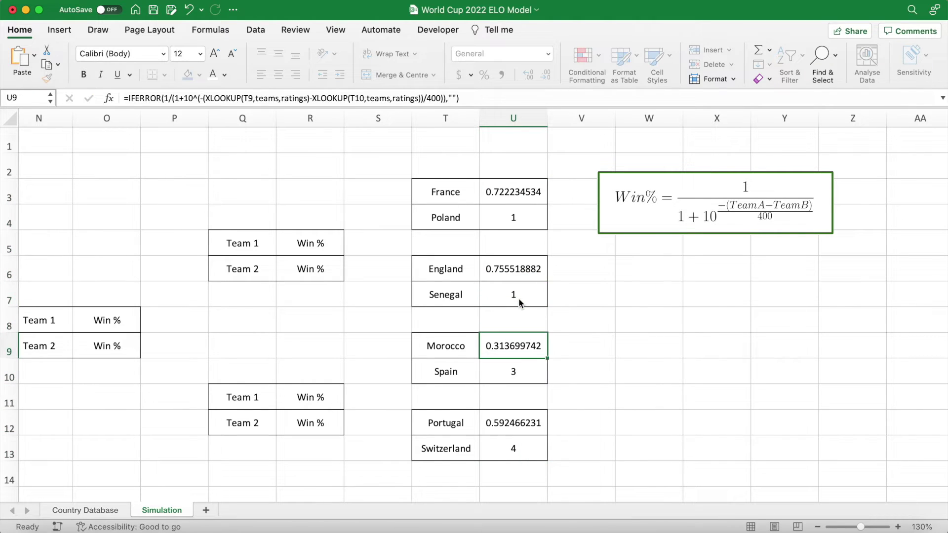
{"action": "key", "text": "Return"}
{"action": "type", "text": "2"}
{"action": "key", "text": "Return"}
{"action": "key", "text": "Up"}
{"action": "type", "text": "1"}
{"action": "key", "text": "Return"}
{"action": "key", "text": "Return"}
{"action": "key", "text": "Return"}
{"action": "type", "text": "1"}
{"action": "key", "text": "Return"}
- Format the win probabilities in U3, U6, U9 and U12 as percentages with two decimal places
{"action": "left_click", "coordinate": [524, 192]}
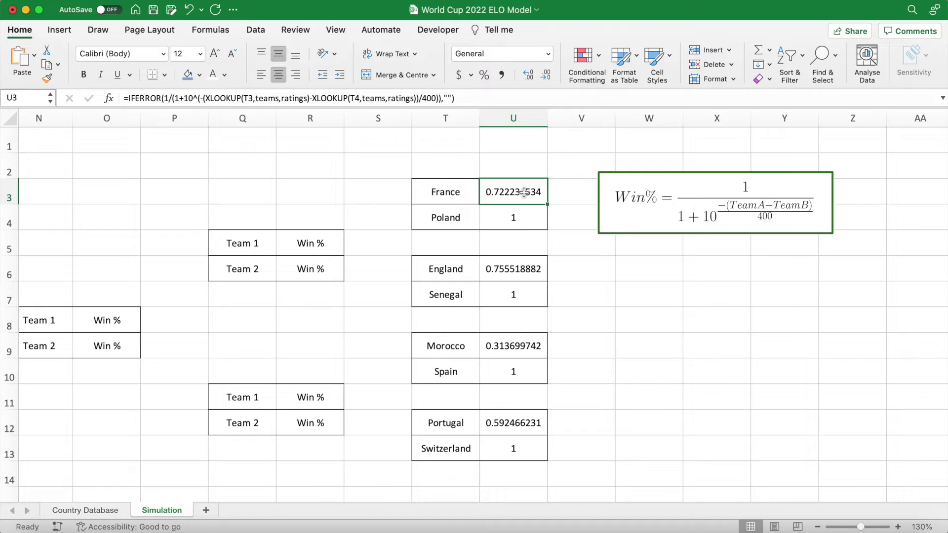
{"action": "left_click", "coordinate": [523, 260], "text": "super"}
{"action": "left_click", "coordinate": [519, 353], "text": "super"}
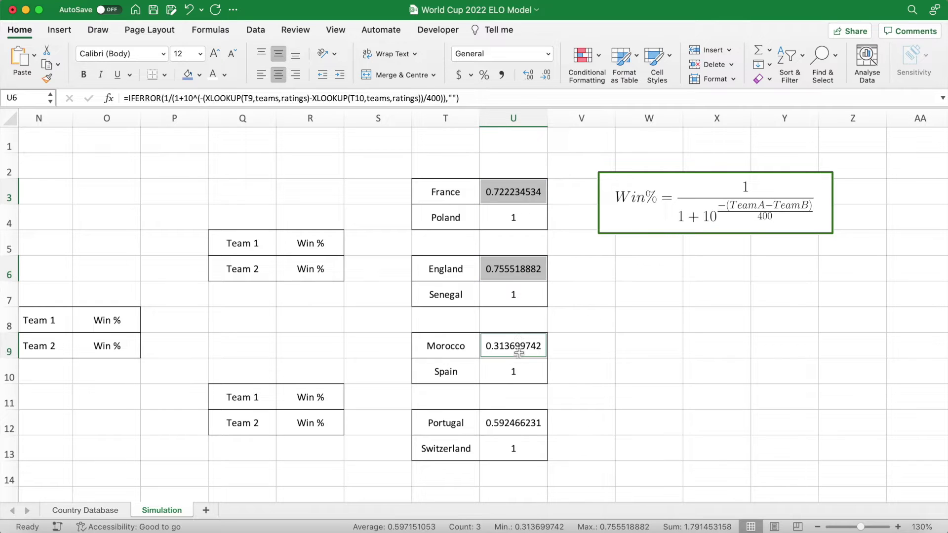
{"action": "left_click", "coordinate": [517, 425], "text": "super"}
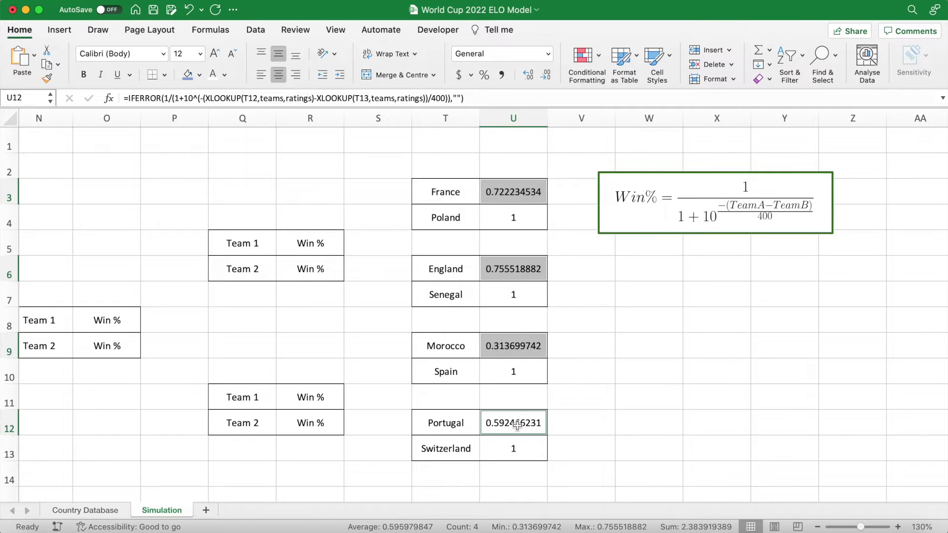
{"action": "left_click", "coordinate": [484, 81]}
{"action": "left_click", "coordinate": [526, 78]}
{"action": "left_click", "coordinate": [526, 78]}
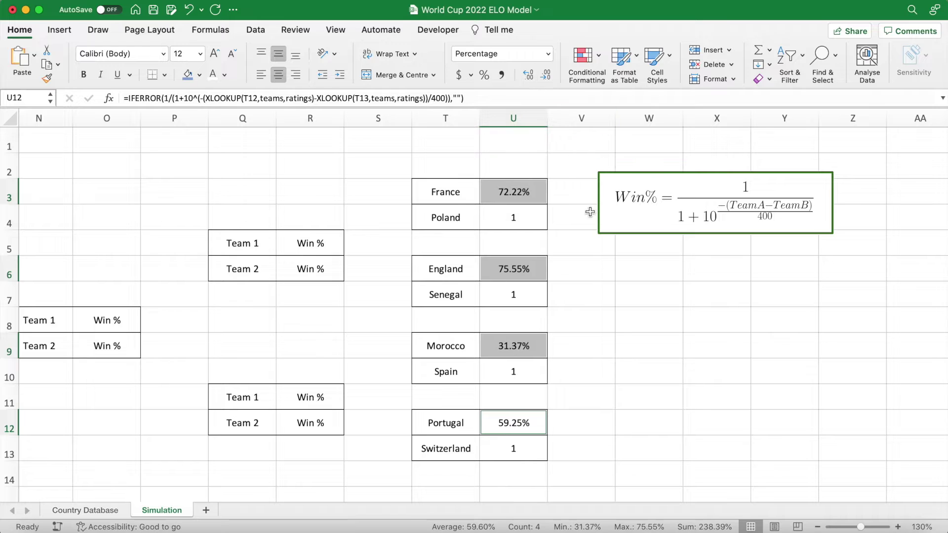
{"action": "left_click", "coordinate": [591, 261]}
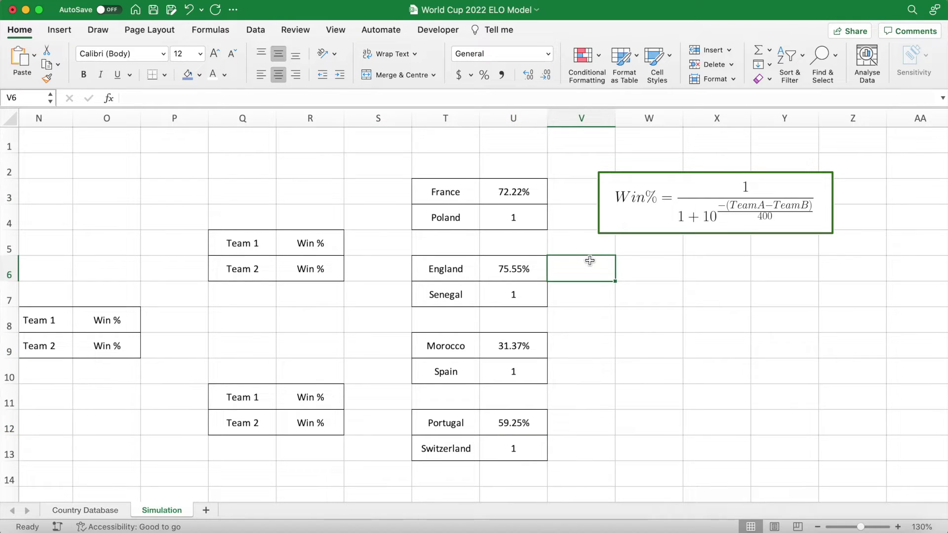
- Test the win formula by replacing Netherlands with Argentina in B3
{"action": "left_click_drag", "start_coordinate": [452, 193], "coordinate": [508, 440]}
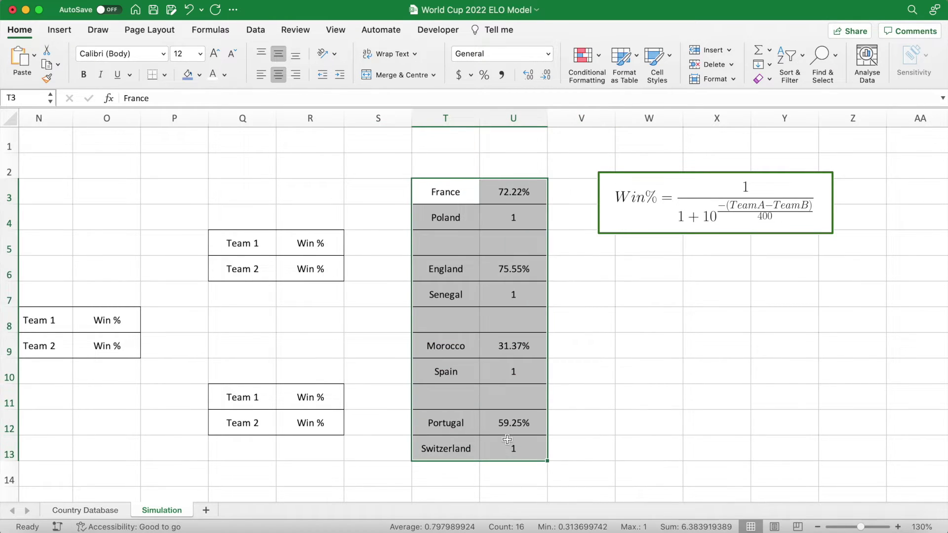
{"action": "left_click", "coordinate": [371, 341]}
{"action": "scroll", "coordinate": [371, 340], "scroll_direction": "left", "scroll_amount": 10}
{"action": "scroll", "coordinate": [372, 340], "scroll_direction": "left", "scroll_amount": 4}
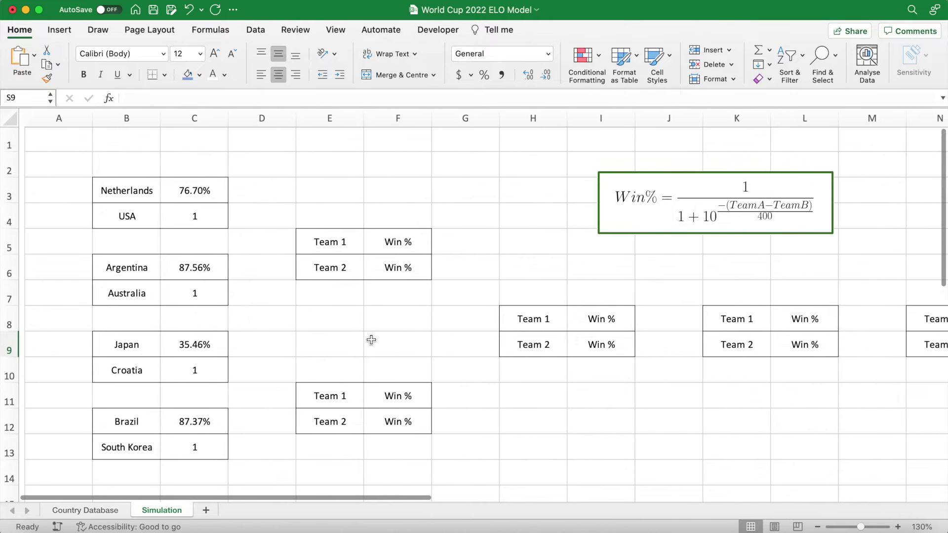
{"action": "left_click", "coordinate": [121, 192]}
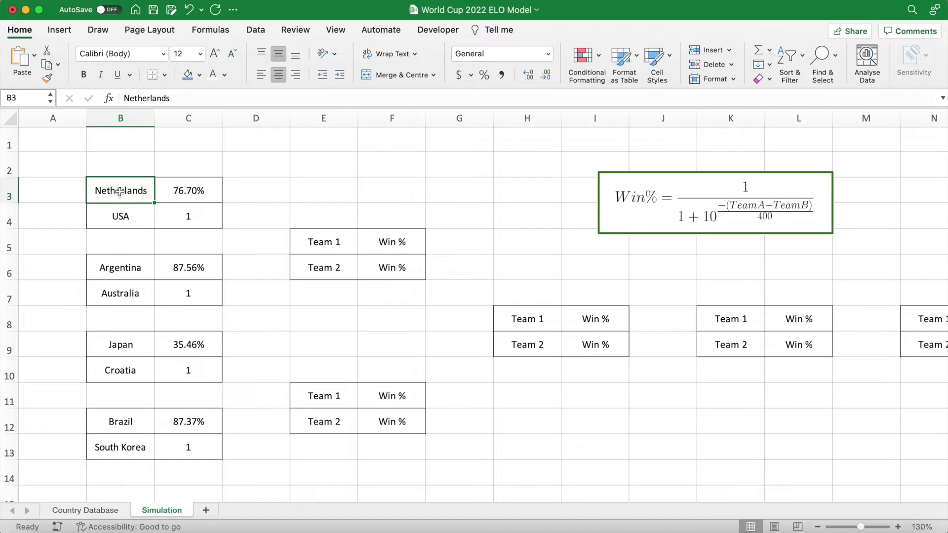
{"action": "type", "text": "Ar"}
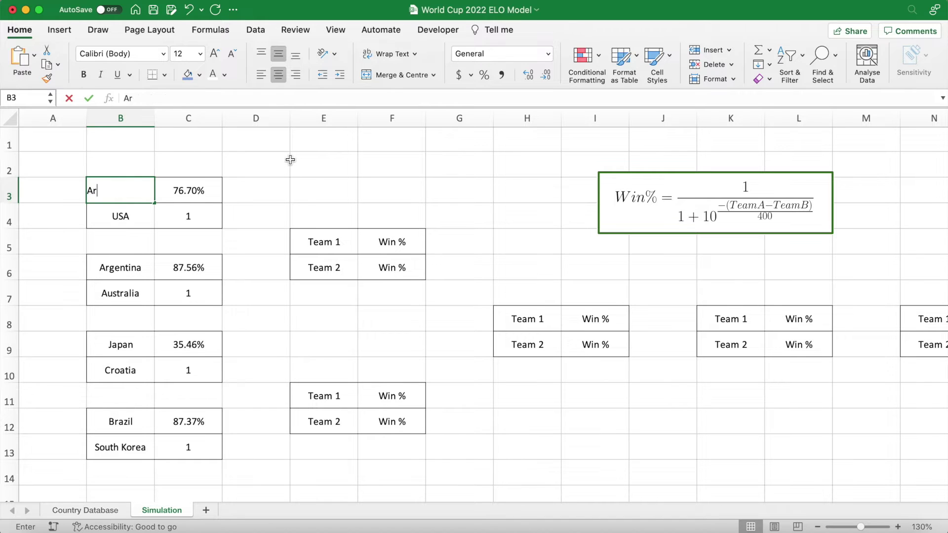
{"action": "type", "text": "gentina"}
{"action": "key", "text": "Return"}
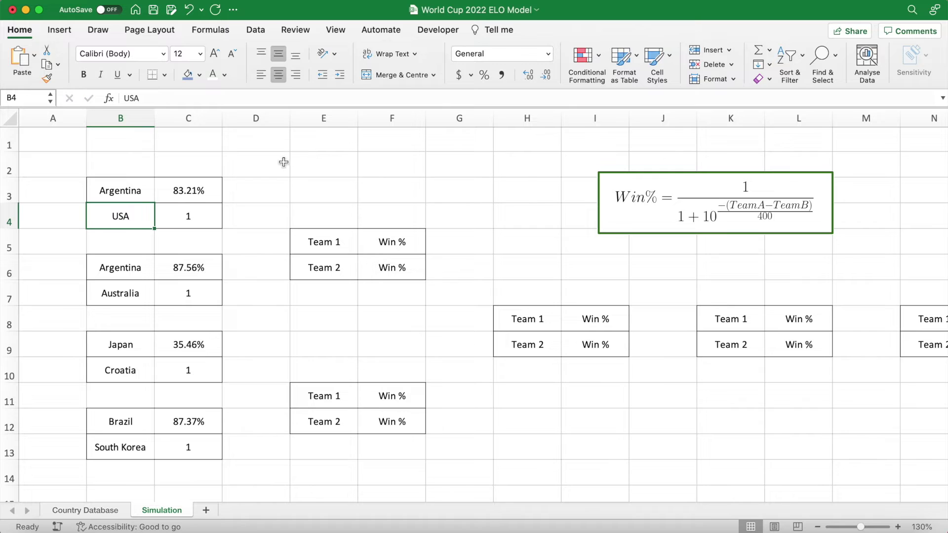
- Test the win formula again with Australia as the first team in B3
{"action": "left_click", "coordinate": [133, 189]}
{"action": "type", "text": "A"}
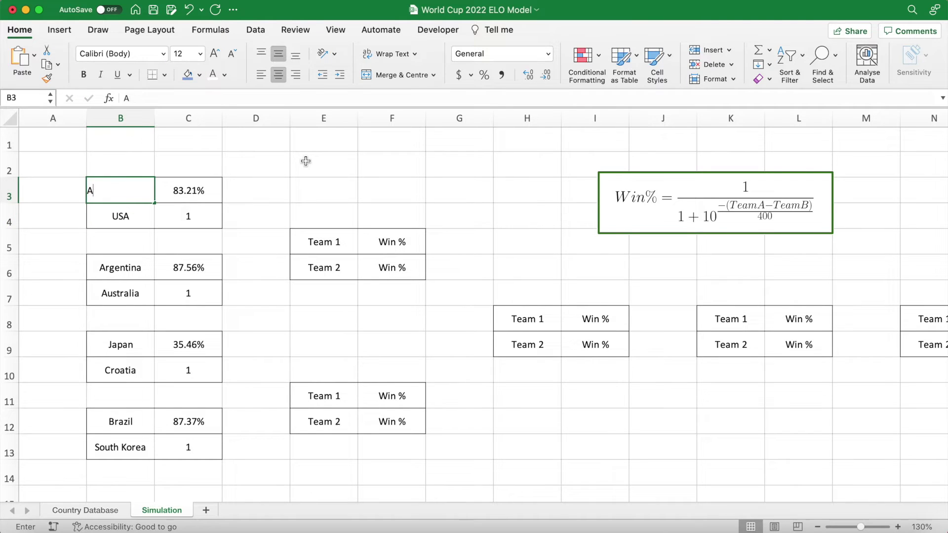
{"action": "type", "text": "ustralia"}
{"action": "key", "text": "Return"}
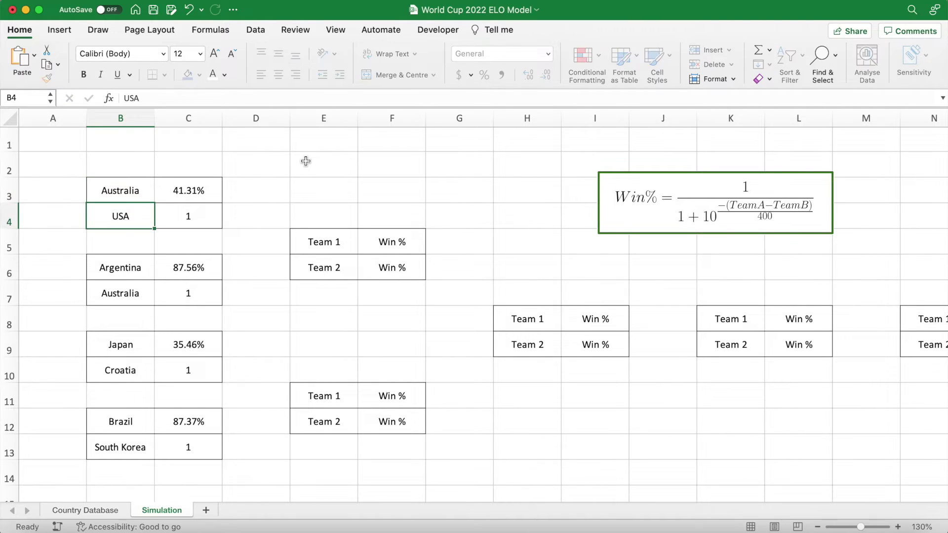
- Put Netherlands back as the first team in B3
{"action": "left_click", "coordinate": [140, 186]}
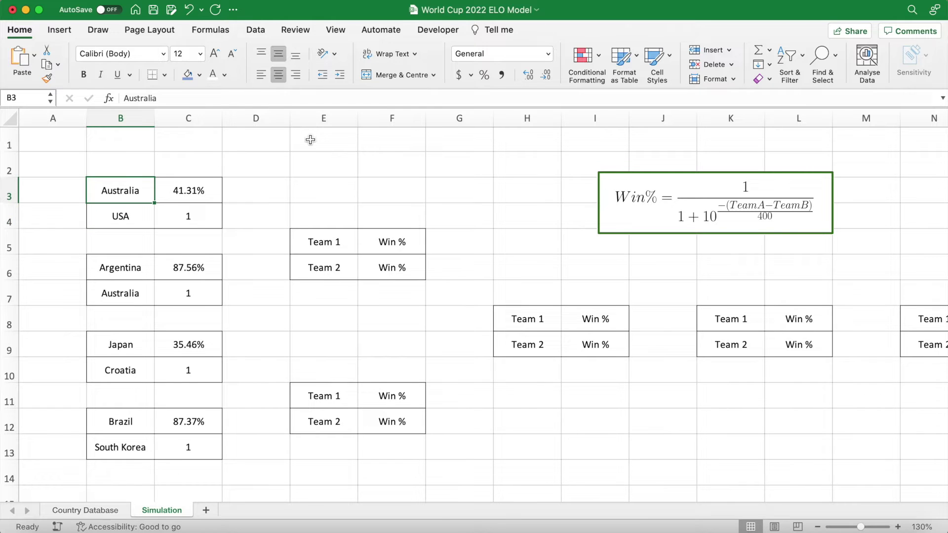
{"action": "type", "text": "Netherlands"}
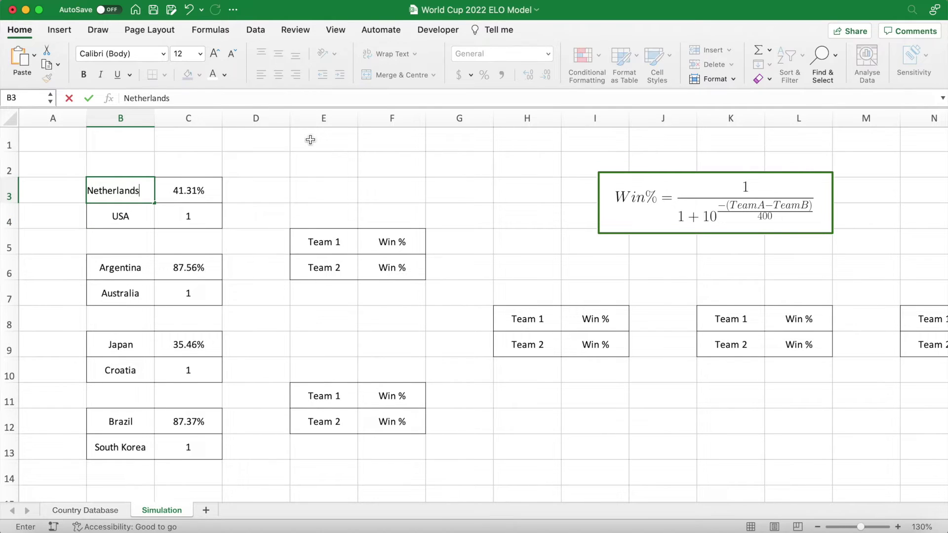
{"action": "key", "text": "Return"}
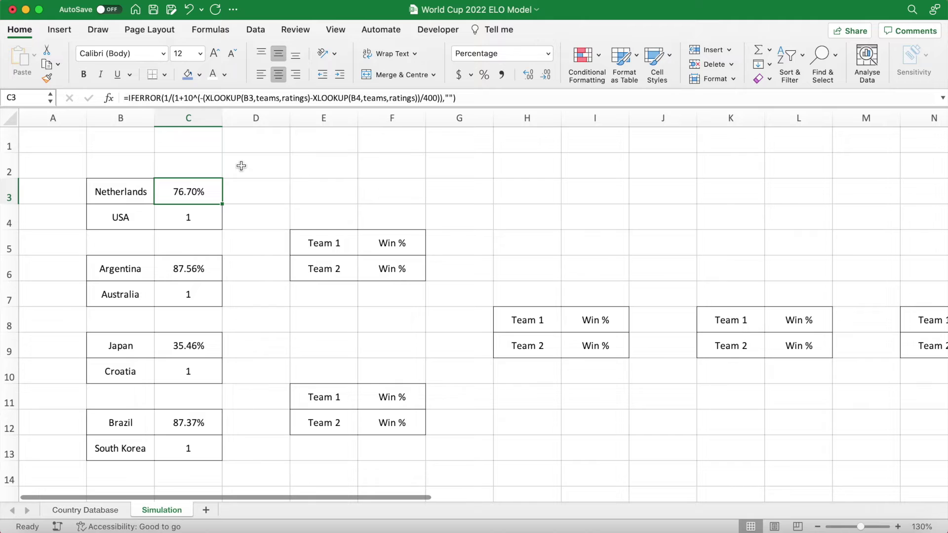
- Clear the Team 1 placeholder in E5 and start an INDEX formula there over the team range B3:B4
{"action": "left_click", "coordinate": [336, 252]}
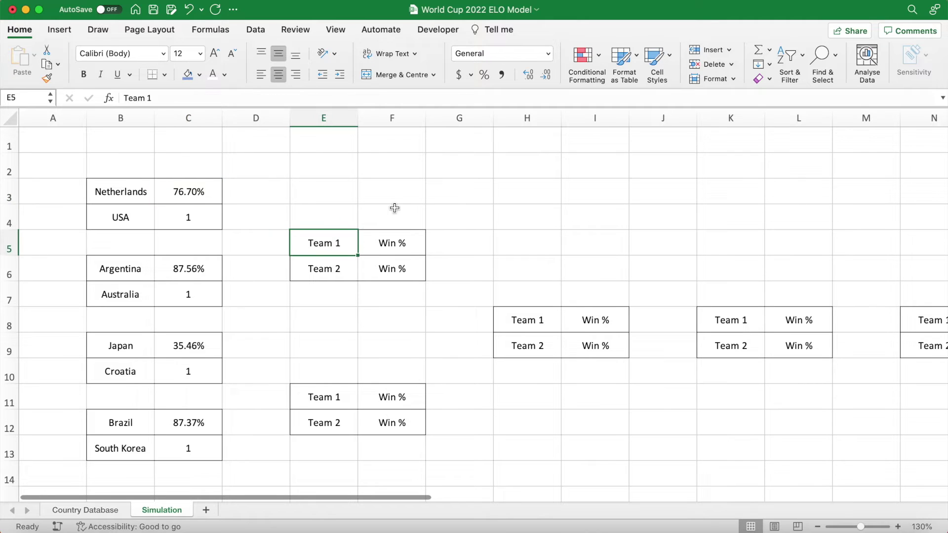
{"action": "key", "text": "Delete"}
{"action": "type", "text": "="}
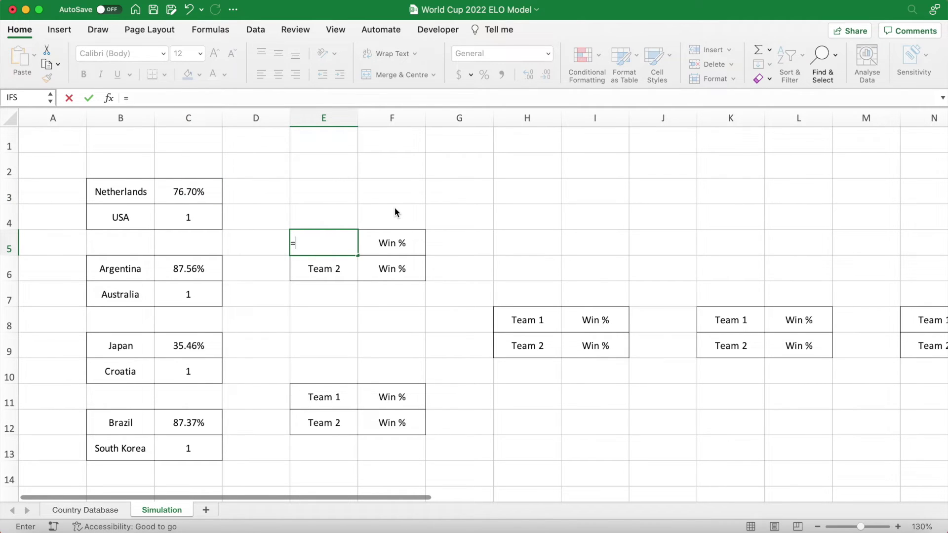
{"action": "type", "text": "INDEX("}
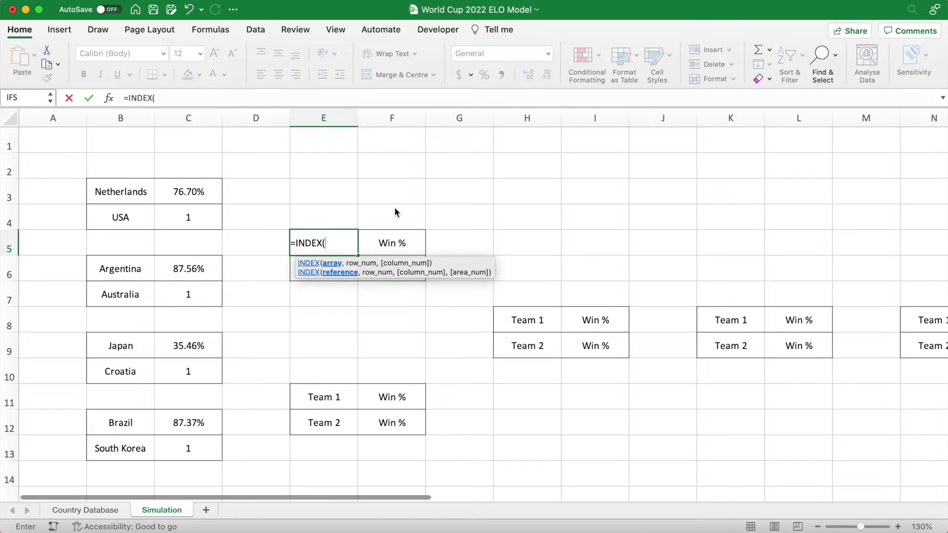
{"action": "left_click_drag", "start_coordinate": [121, 192], "coordinate": [122, 208]}
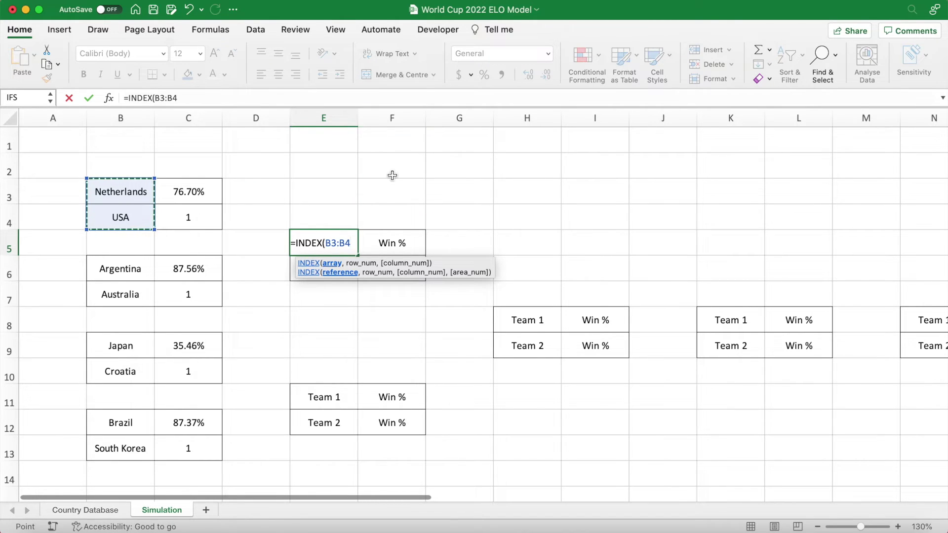
- Complete the INDEX formula in E5 with COUNTIF(C3,"<="&RAND())+1 as its row number
{"action": "type", "text": ",COUNTIF("}
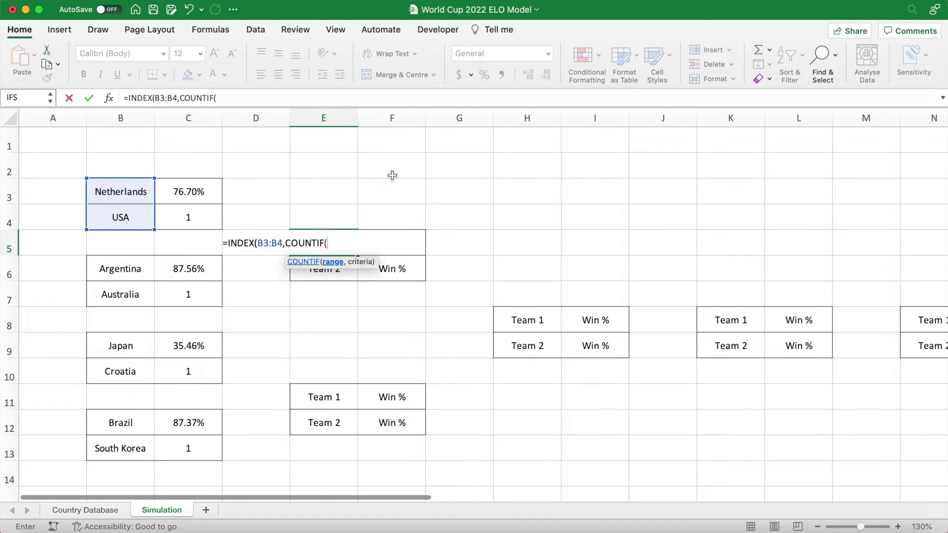
{"action": "left_click", "coordinate": [208, 191]}
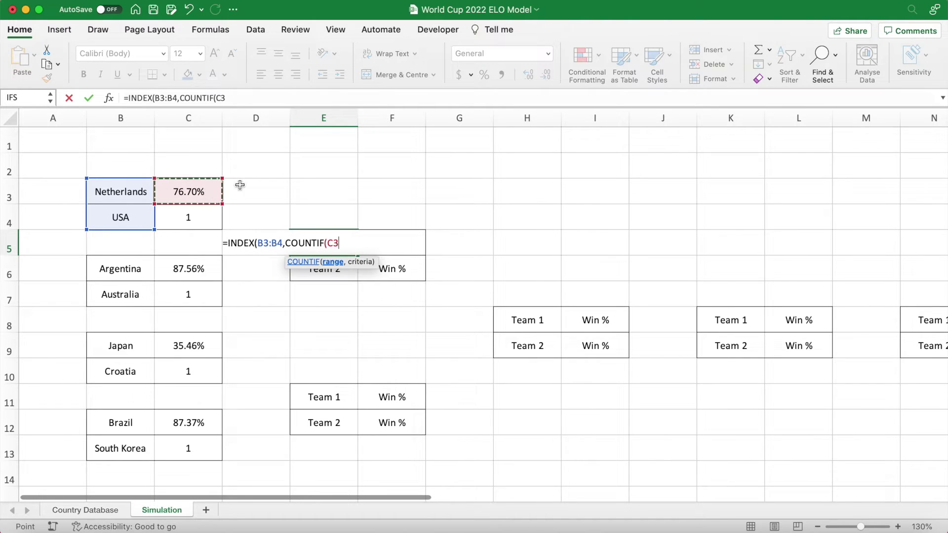
{"action": "type", "text": ",\"<"}
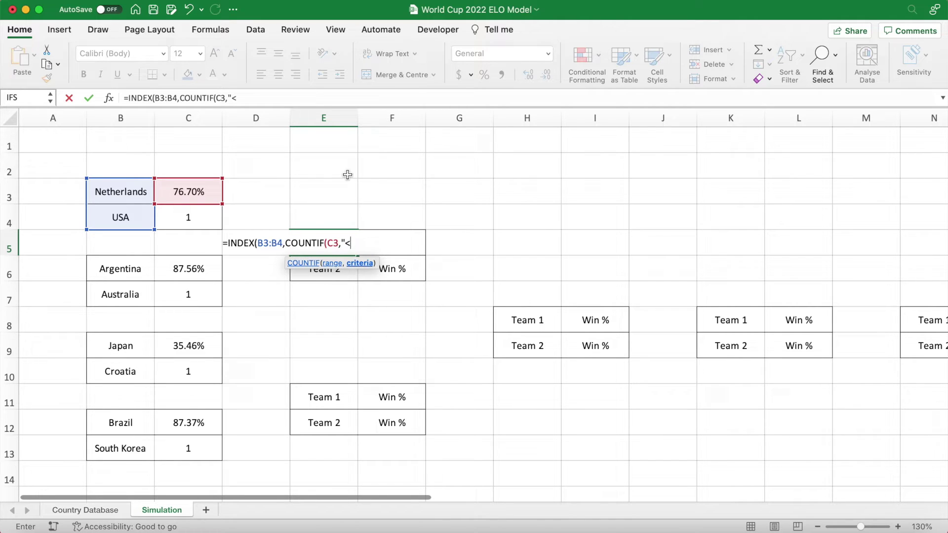
{"action": "type", "text": "=\"&RAND()"}
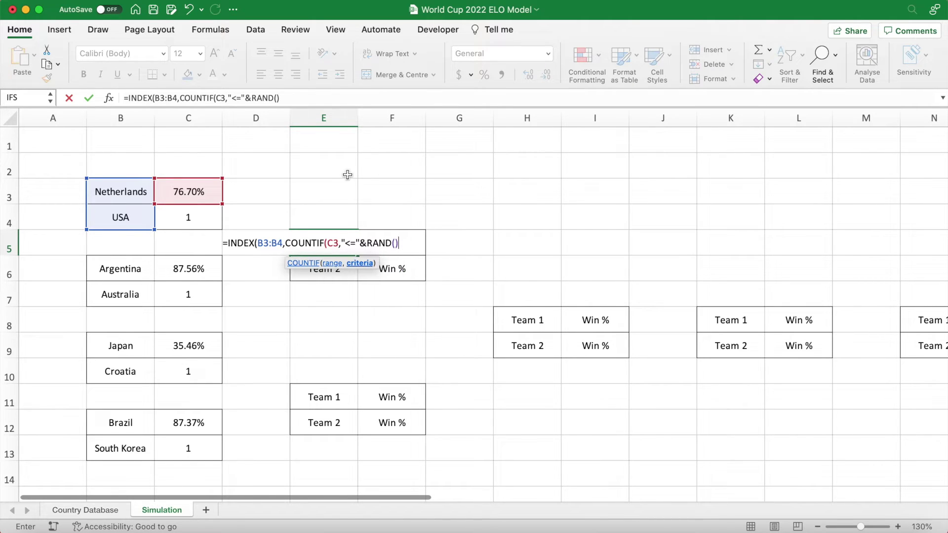
{"action": "type", "text": ")+1"}
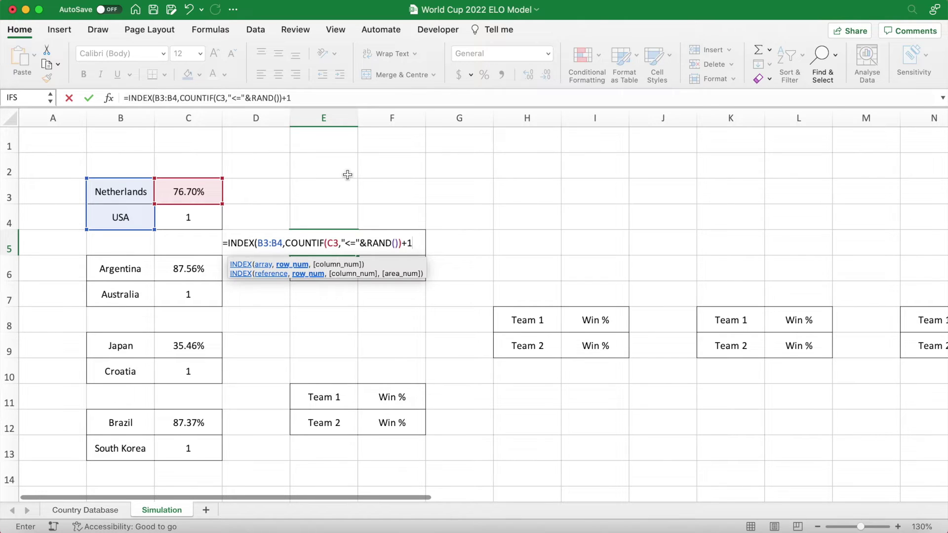
{"action": "type", "text": ")"}
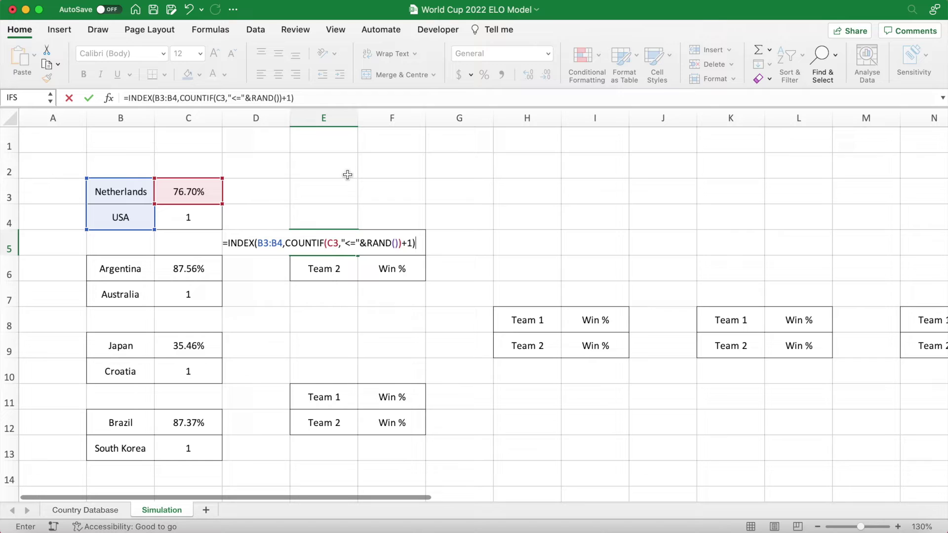
- Wrap the E5 INDEX formula in IFERROR with "" as the error value and commit it
{"action": "left_click", "coordinate": [128, 97]}
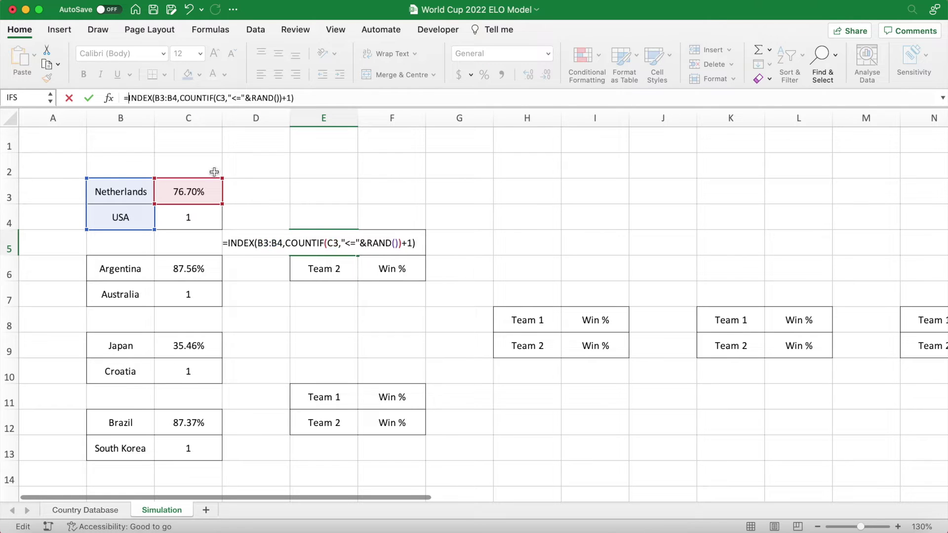
{"action": "type", "text": "IFERROR("}
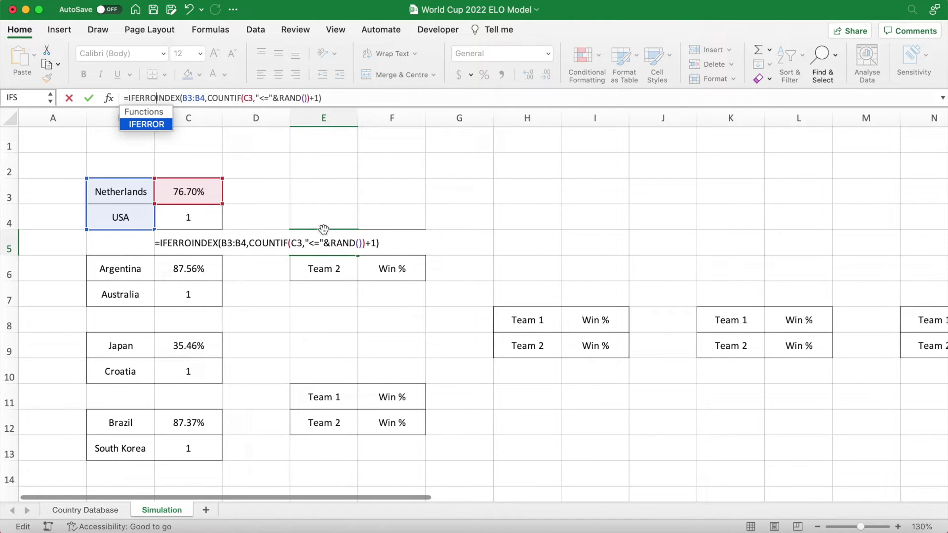
{"action": "type", "text": ",\"\")"}
{"action": "key", "text": "Return"}
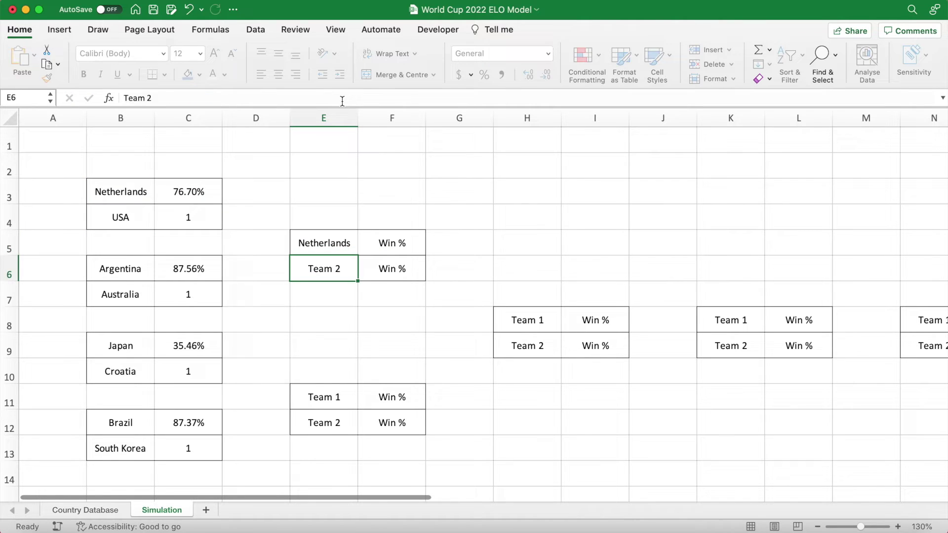
- Recalculate the sheet twice to test the random winner in E5
{"action": "left_click", "coordinate": [453, 175]}
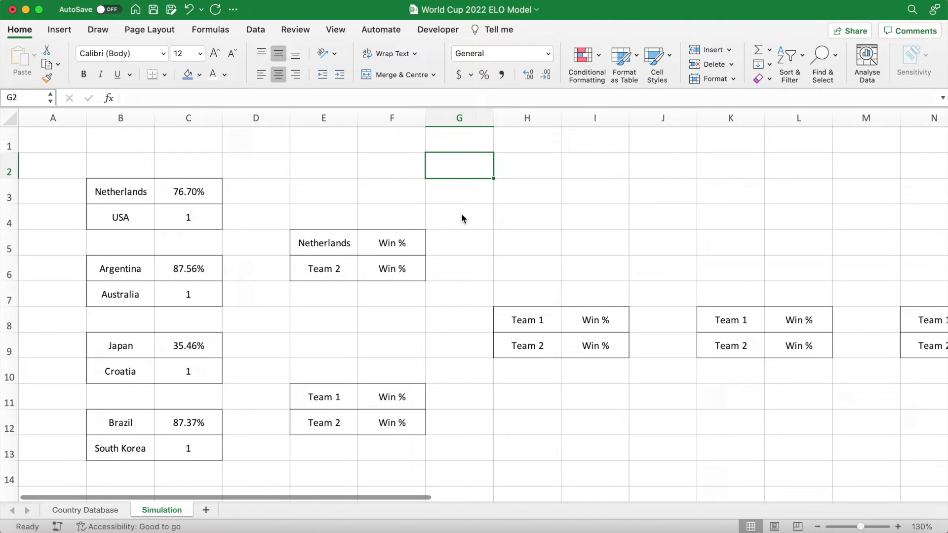
{"action": "key", "text": "F9"}
{"action": "key", "text": "F9"}
- Replace the Team 2 placeholder in E6 with an INDEX over B6:B7 using COUNTIF(C6,"<="&RAND())+1 as row number
{"action": "left_click", "coordinate": [346, 272]}
{"action": "type", "text": "=INDEX("}
{"action": "left_click", "coordinate": [129, 193]}
{"action": "left_click_drag", "start_coordinate": [129, 193], "coordinate": [130, 213]}
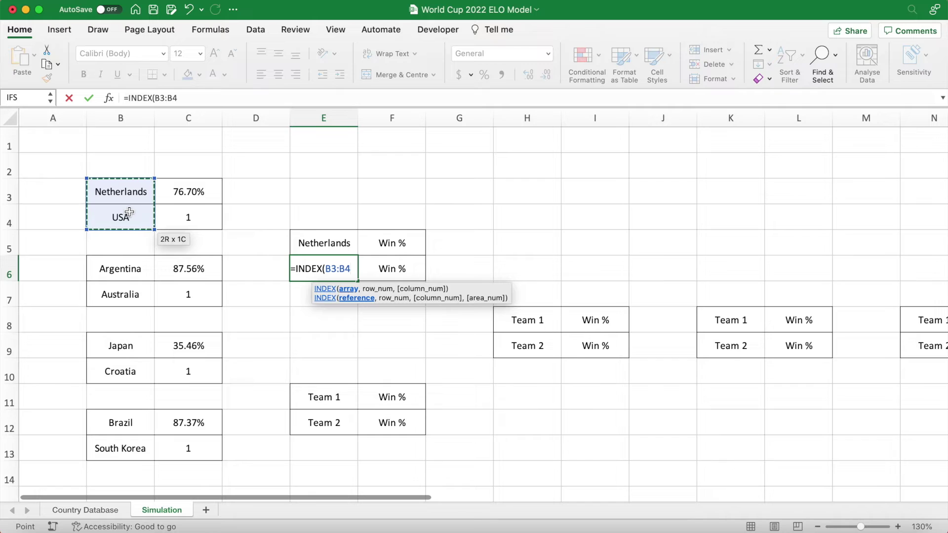
{"action": "left_click_drag", "start_coordinate": [124, 269], "coordinate": [123, 296]}
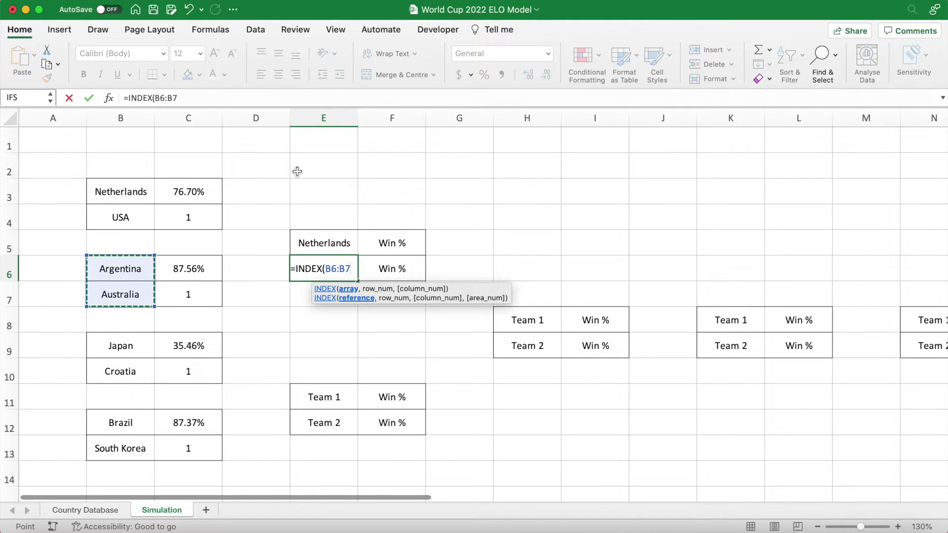
{"action": "type", "text": ","}
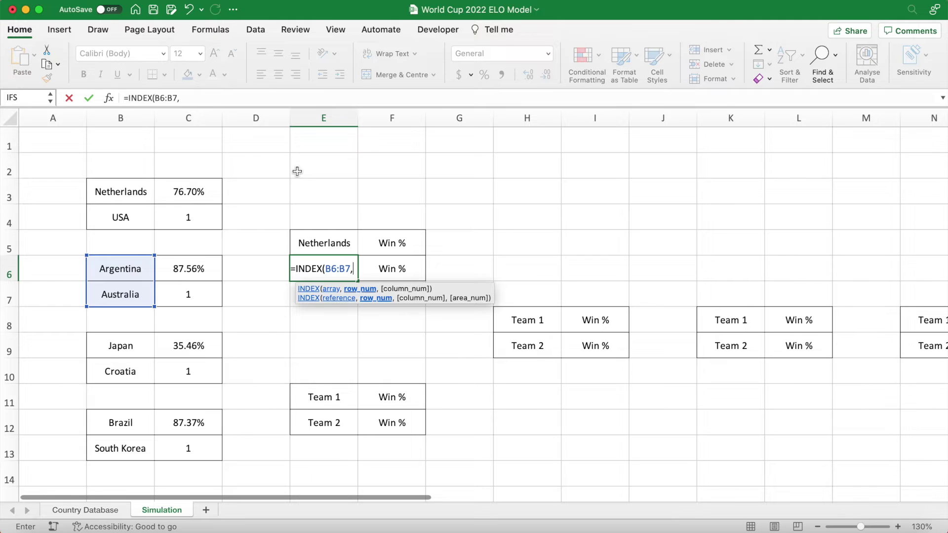
{"action": "type", "text": "COUNTIF("}
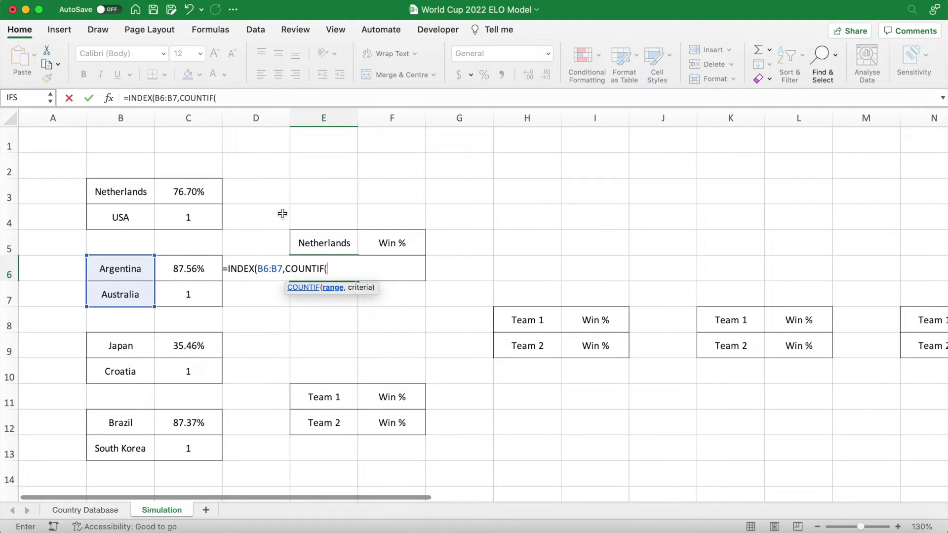
{"action": "left_click", "coordinate": [203, 269]}
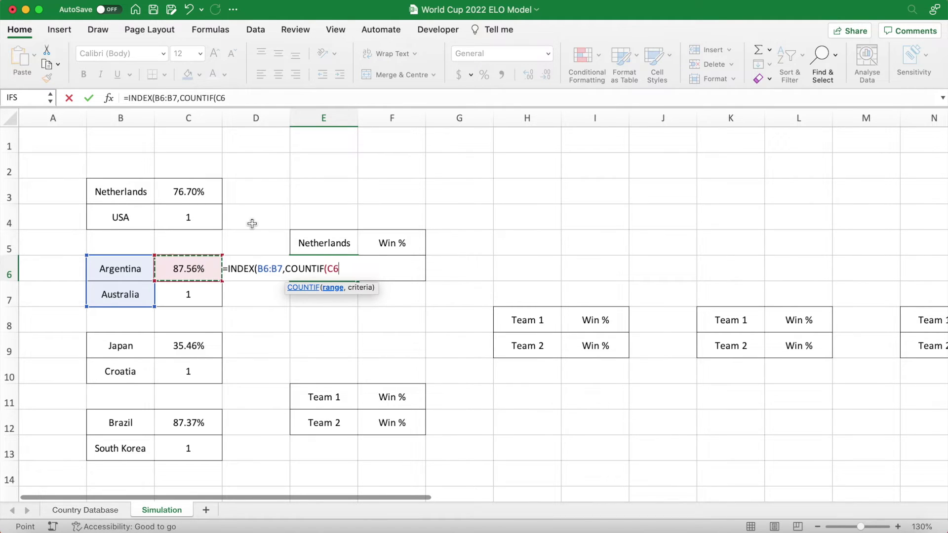
{"action": "type", "text": ",\""}
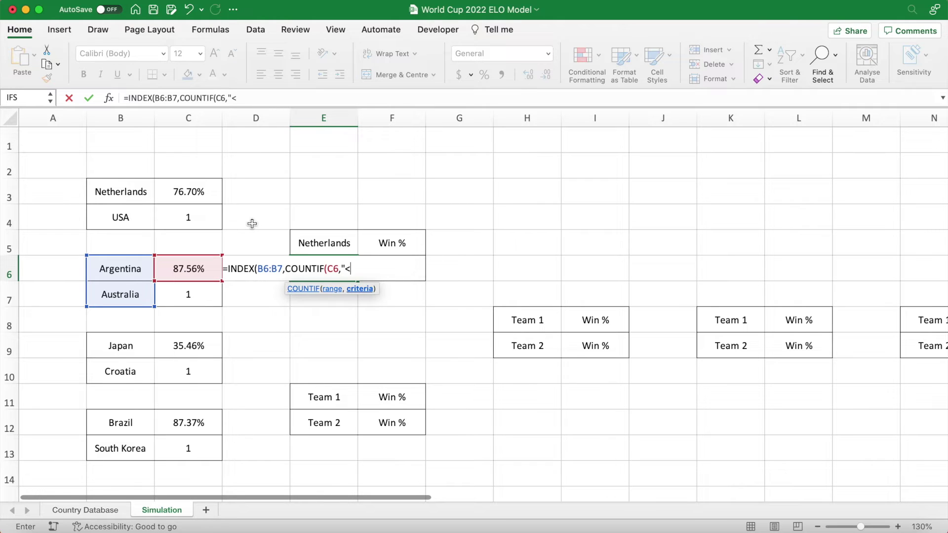
{"action": "type", "text": "<=\"&RAND())+1"}
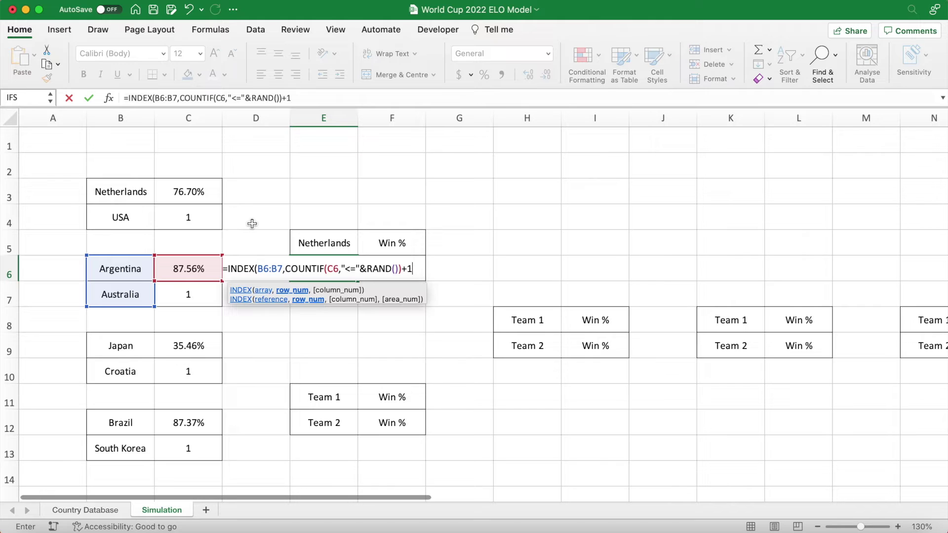
- Wrap the E6 INDEX formula in IFERROR with "" as the error value and commit it
{"action": "left_click", "coordinate": [127, 98]}
{"action": "type", "text": "IFER"}
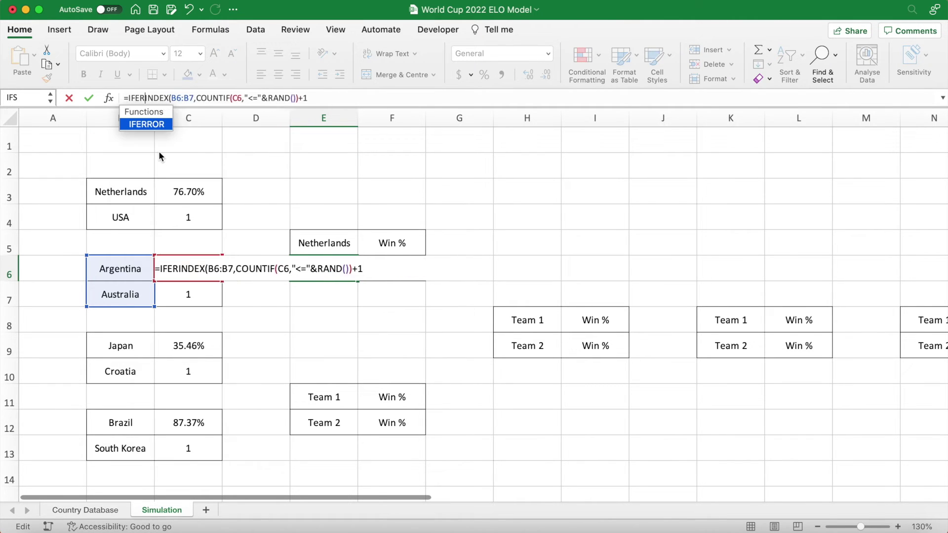
{"action": "key", "text": "Tab"}
{"action": "left_click", "coordinate": [340, 101]}
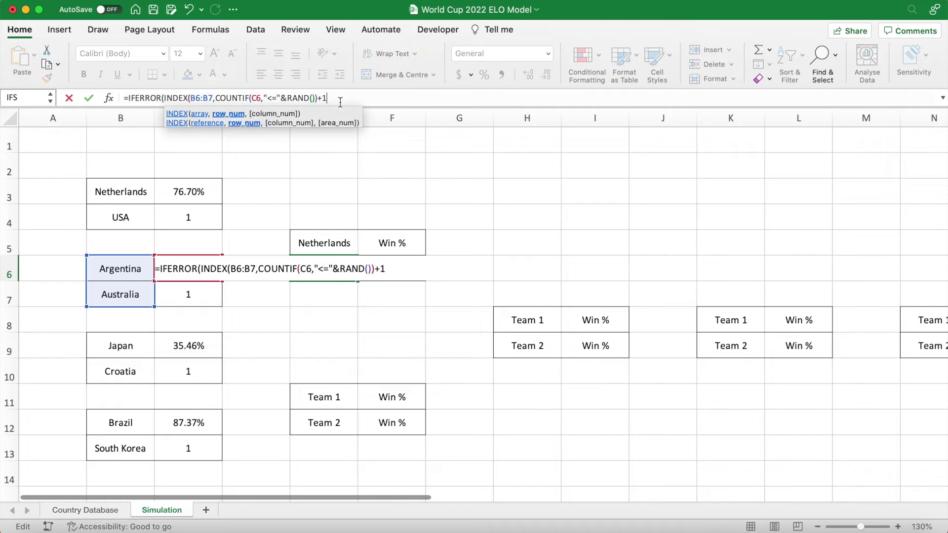
{"action": "type", "text": ","}
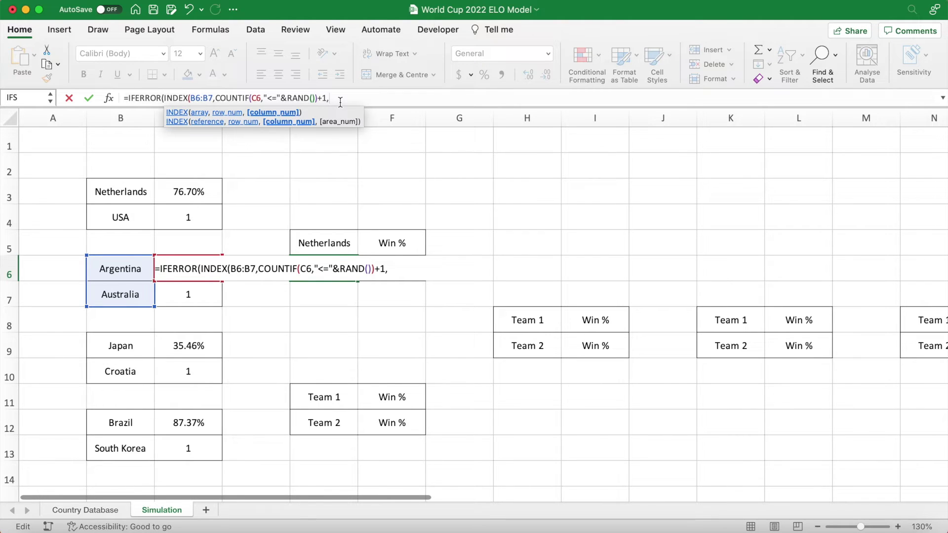
{"action": "key", "text": "BackSpace"}
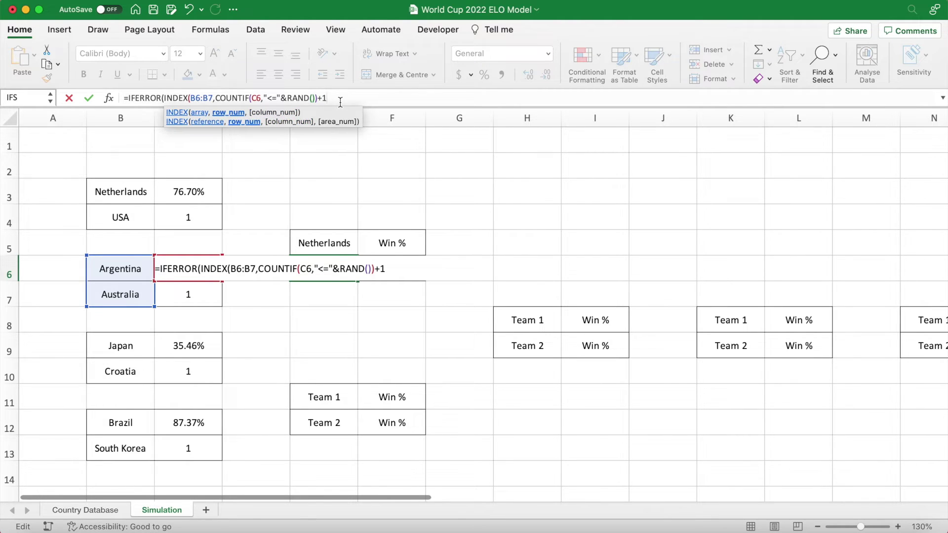
{"action": "type", "text": "),\"\""}
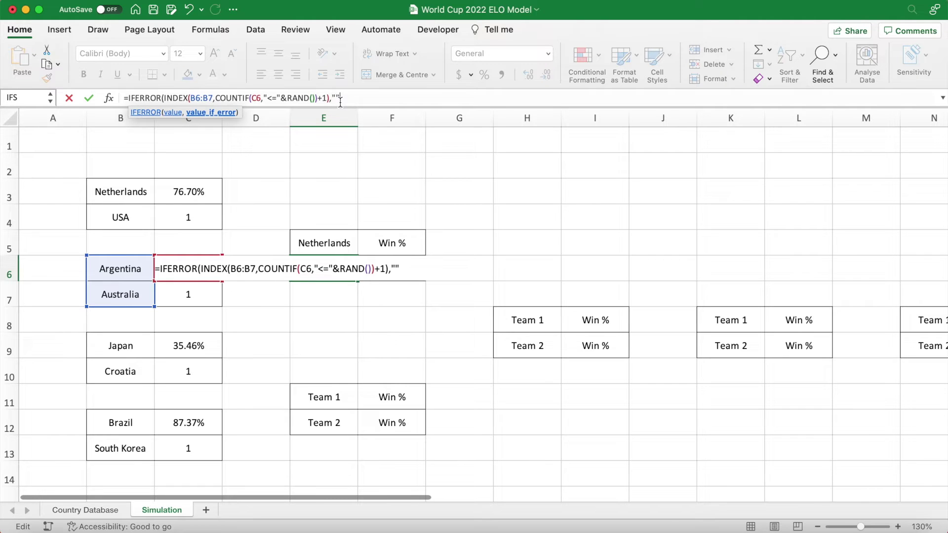
{"action": "type", "text": ")"}
{"action": "key", "text": "Return"}
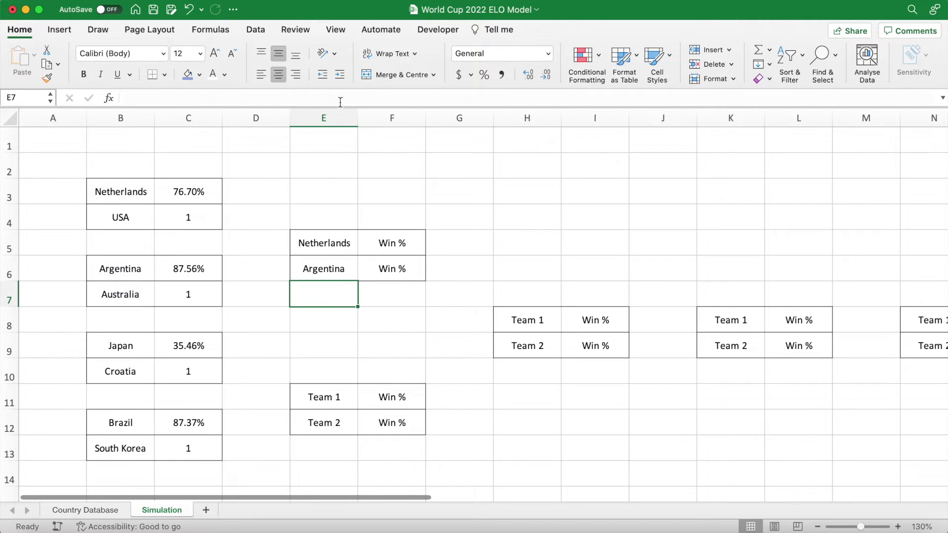
- Copy the winner formulas from E5:E6 into the second quarter-final's team cells, E11:E12
{"action": "left_click", "coordinate": [414, 194]}
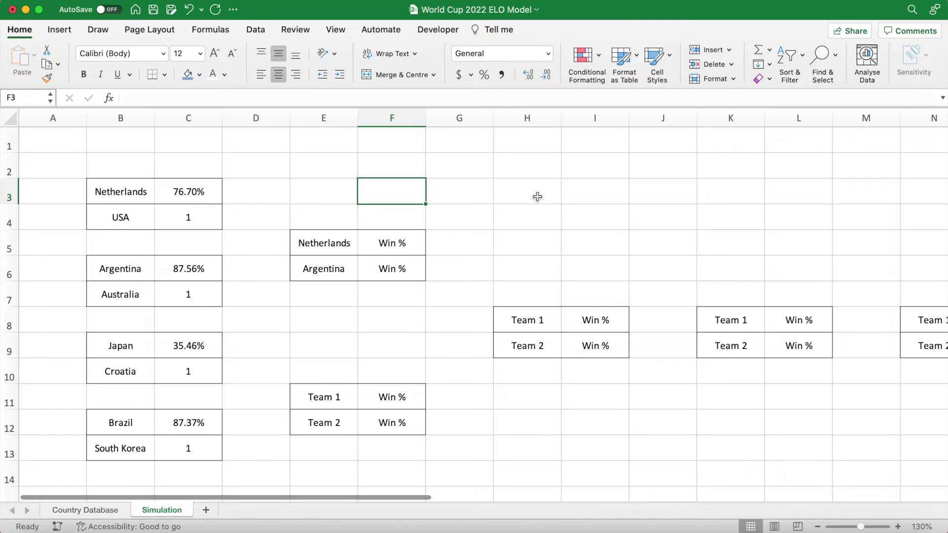
{"action": "left_click_drag", "start_coordinate": [341, 244], "coordinate": [338, 277]}
{"action": "key", "text": "super+c"}
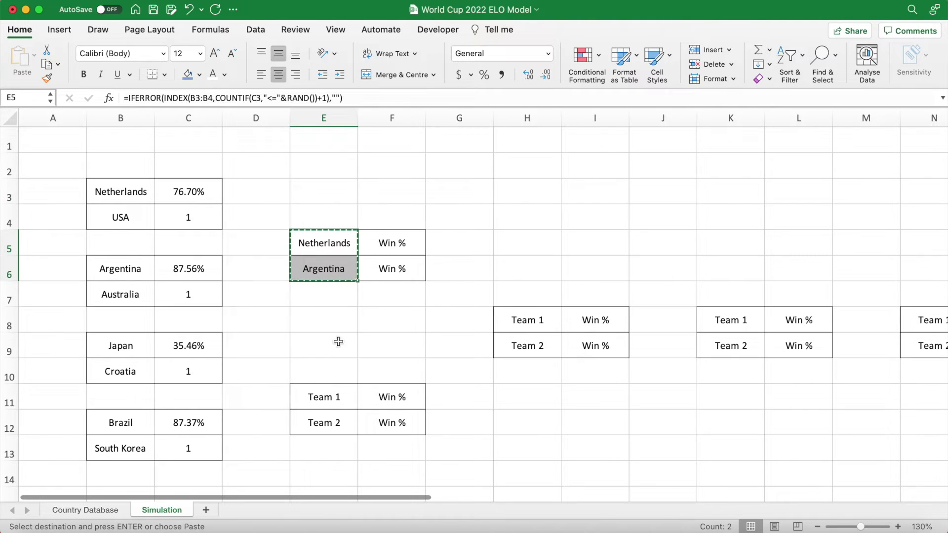
{"action": "left_click", "coordinate": [328, 394]}
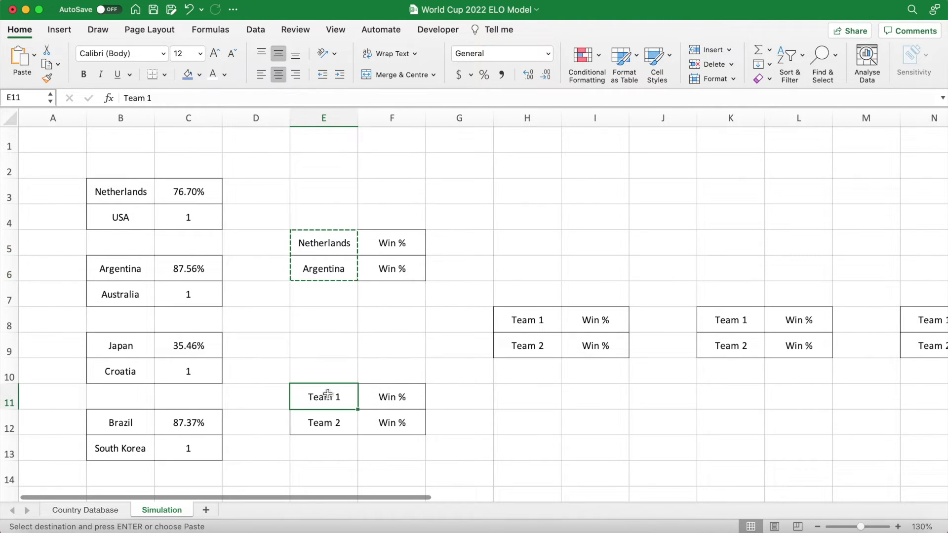
{"action": "key", "text": "super+v"}
- Check which team ranges and win percentages the copied formulas in E11 and E12 refer to
{"action": "left_click", "coordinate": [341, 396]}
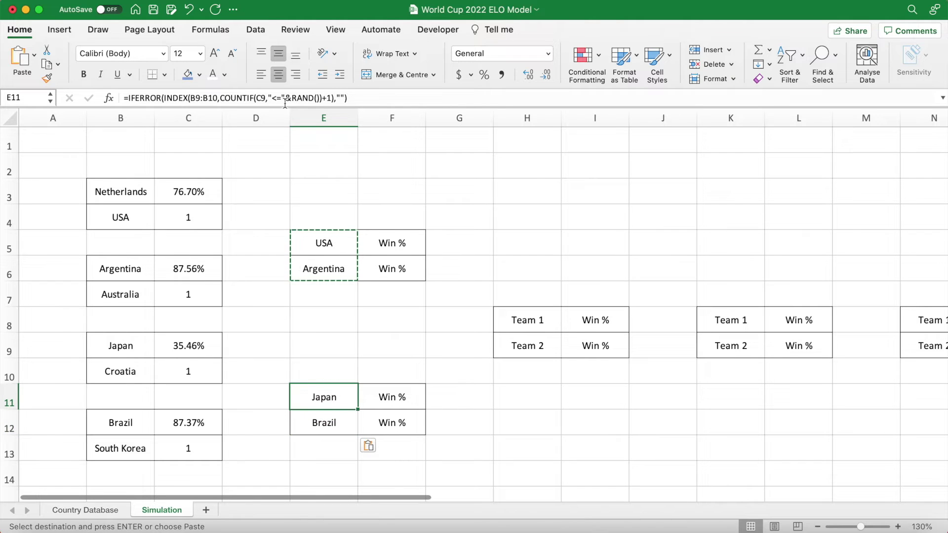
{"action": "left_click", "coordinate": [285, 101]}
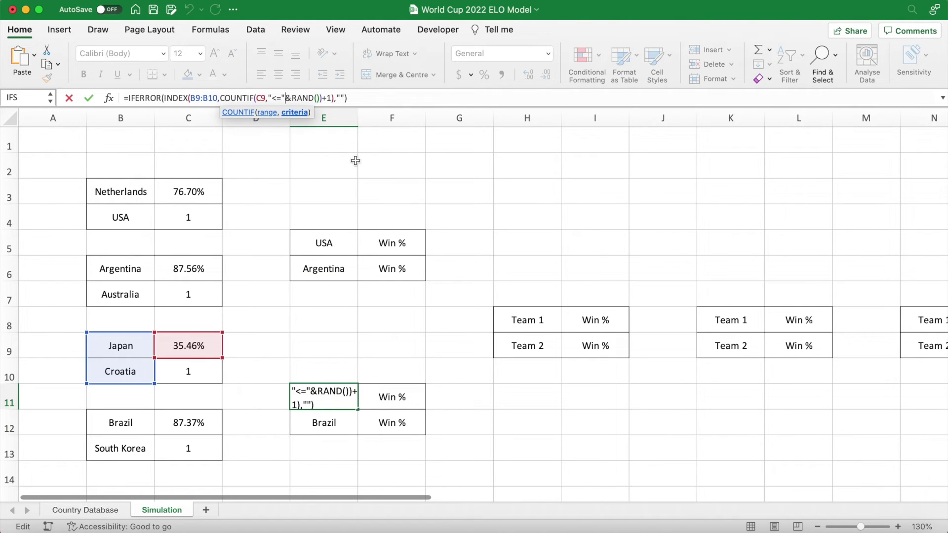
{"action": "key", "text": "Return"}
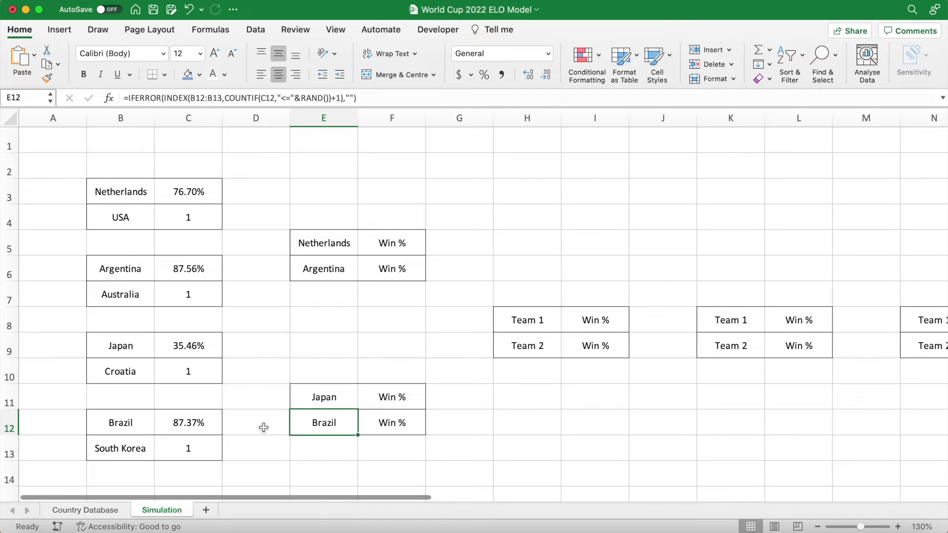
{"action": "left_click", "coordinate": [347, 98]}
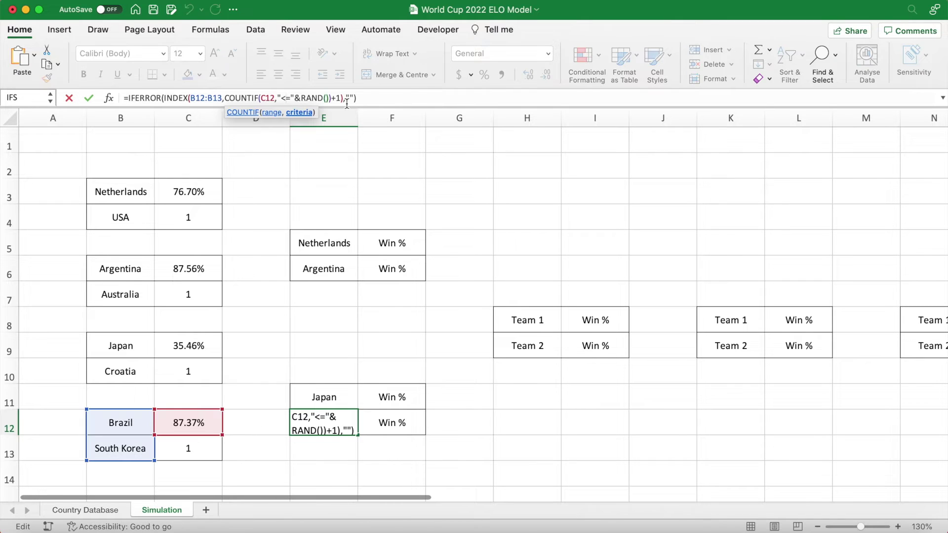
{"action": "key", "text": "Return"}
- Recalculate the sheet several times to test the random winners in all four quarter-final team cells
{"action": "left_click", "coordinate": [557, 457]}
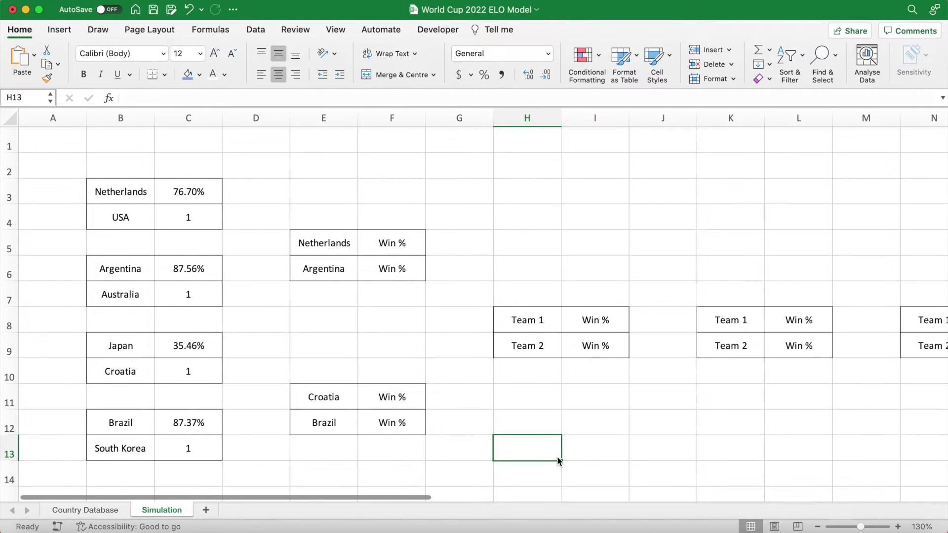
{"action": "key", "text": "F9"}
{"action": "key", "text": "F9"}
{"action": "key", "text": "F9"}
{"action": "key", "text": "F9"}
{"action": "key", "text": "F9"}
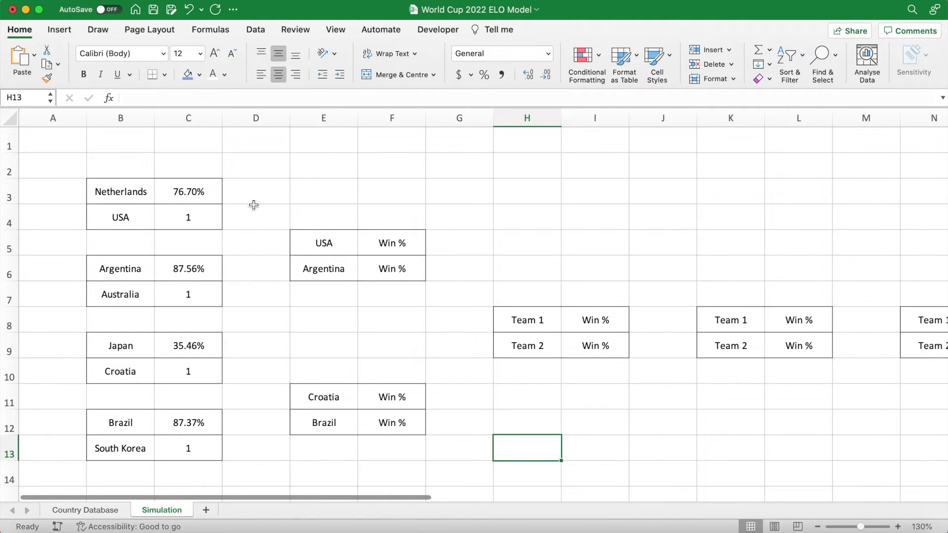
- Copy the win percentage formula from C3 to F5 and enter 1 in F6 below it
{"action": "left_click", "coordinate": [208, 194]}
{"action": "key", "text": "super+c"}
{"action": "left_click", "coordinate": [396, 243]}
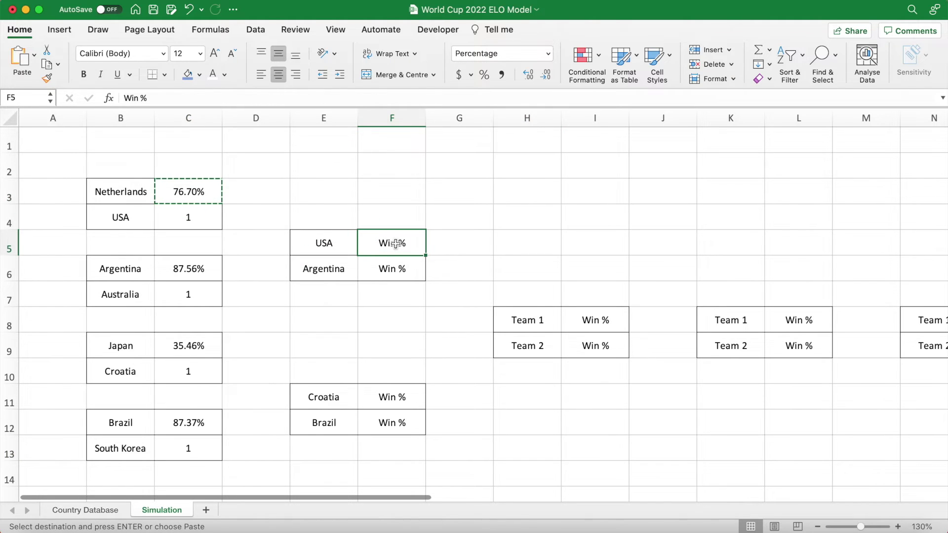
{"action": "key", "text": "super+v"}
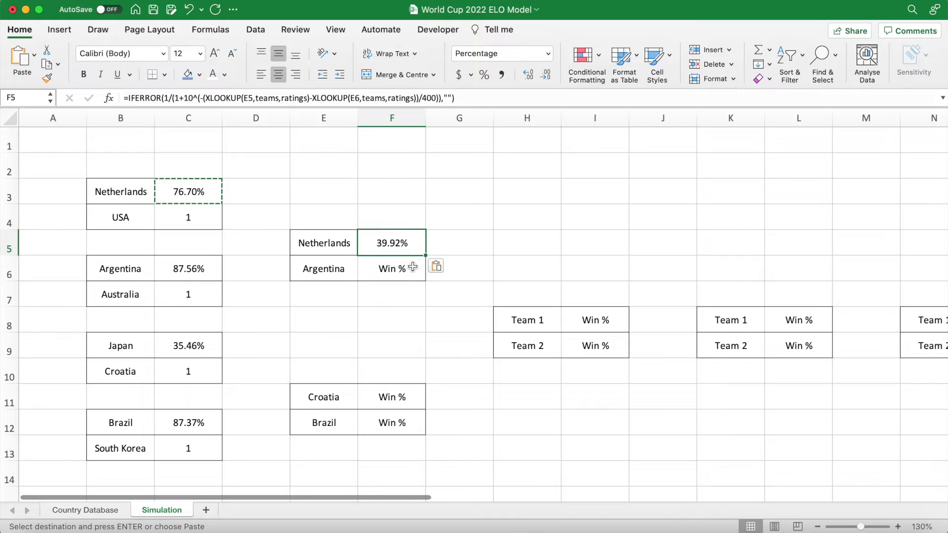
{"action": "left_click", "coordinate": [414, 266]}
{"action": "type", "text": "1"}
{"action": "key", "text": "Return"}
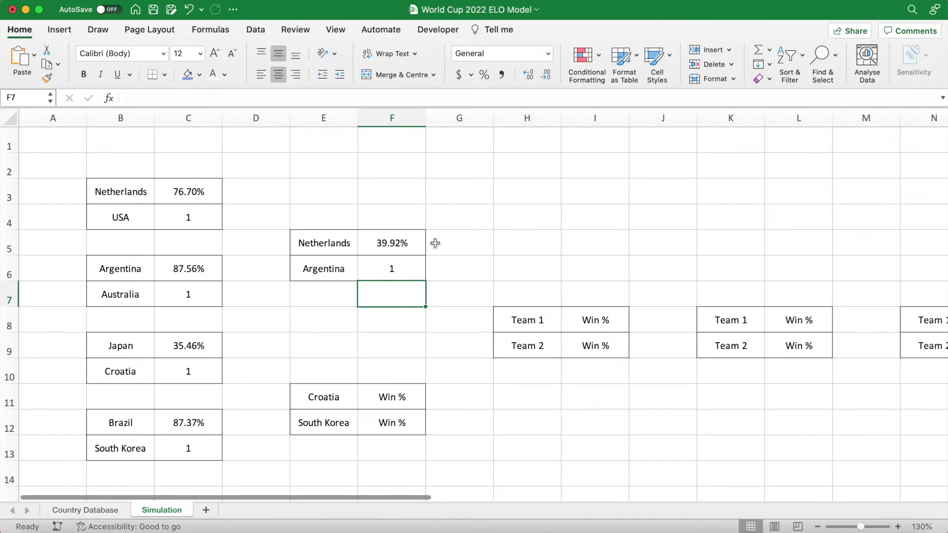
- Copy the win percentage formula and the 1 from F5:F6 into F11:F12 and the first semi-final's cells, I8:I9
{"action": "left_click", "coordinate": [485, 184]}
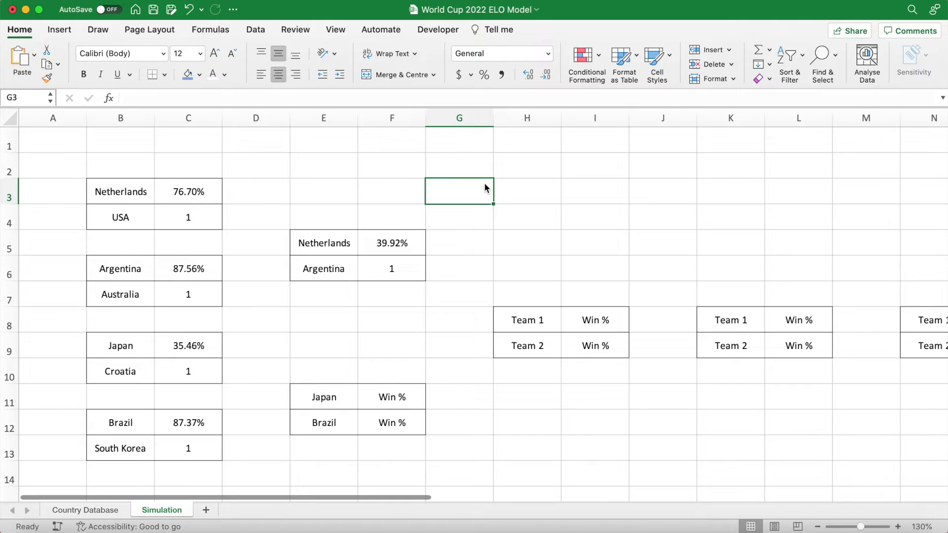
{"action": "left_click_drag", "start_coordinate": [402, 242], "coordinate": [404, 271]}
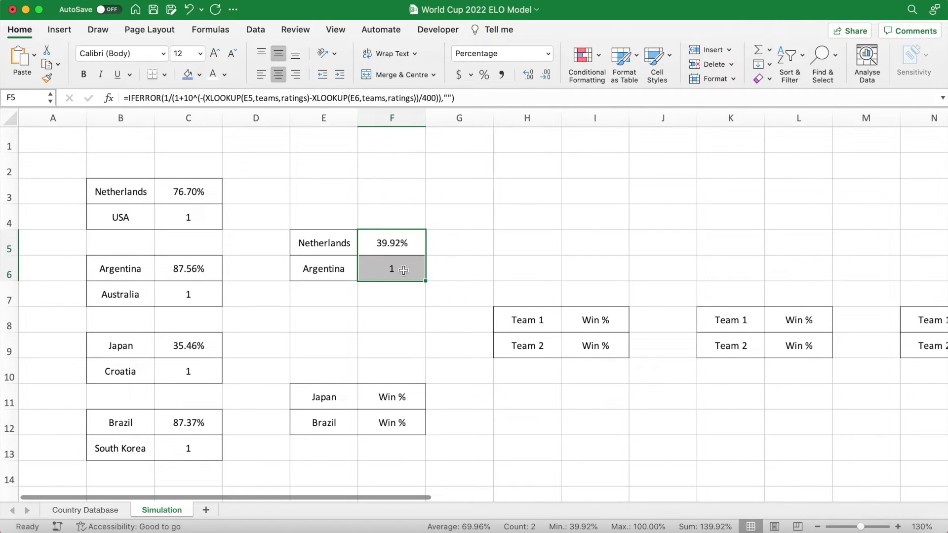
{"action": "key", "text": "super+c"}
{"action": "left_click", "coordinate": [394, 391]}
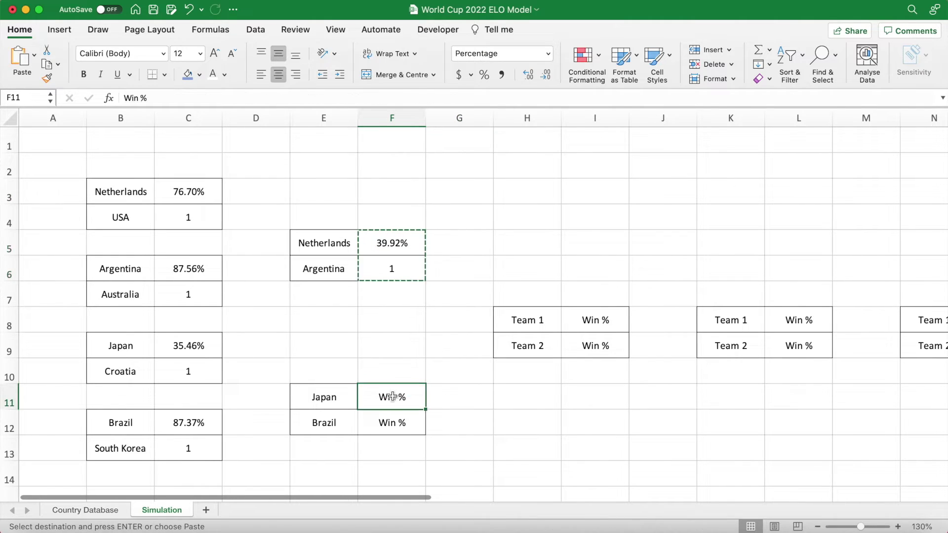
{"action": "key", "text": "super+v"}
{"action": "left_click", "coordinate": [597, 320]}
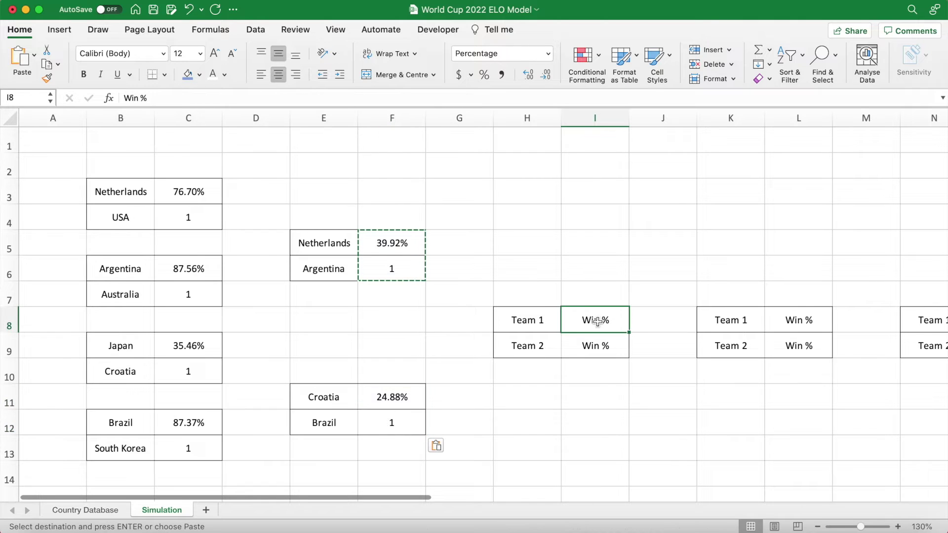
{"action": "key", "text": "super+v"}
- Paste the copied win percentage cells into the final's L8:L9 and the other semi-final's O8:O9
{"action": "scroll", "coordinate": [700, 372], "scroll_direction": "right", "scroll_amount": 5}
{"action": "left_click", "coordinate": [543, 321]}
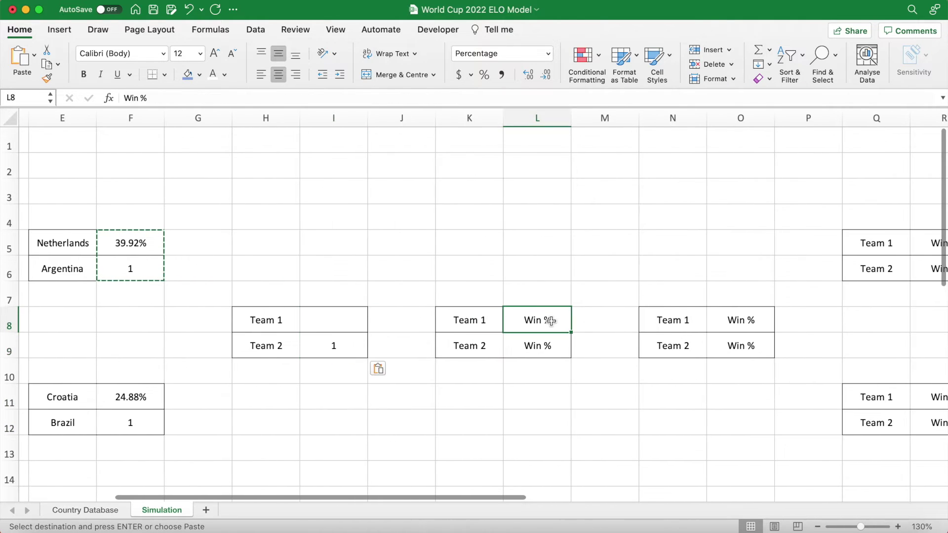
{"action": "key", "text": "super+v"}
{"action": "scroll", "coordinate": [715, 370], "scroll_direction": "right", "scroll_amount": 3}
{"action": "left_click", "coordinate": [614, 320]}
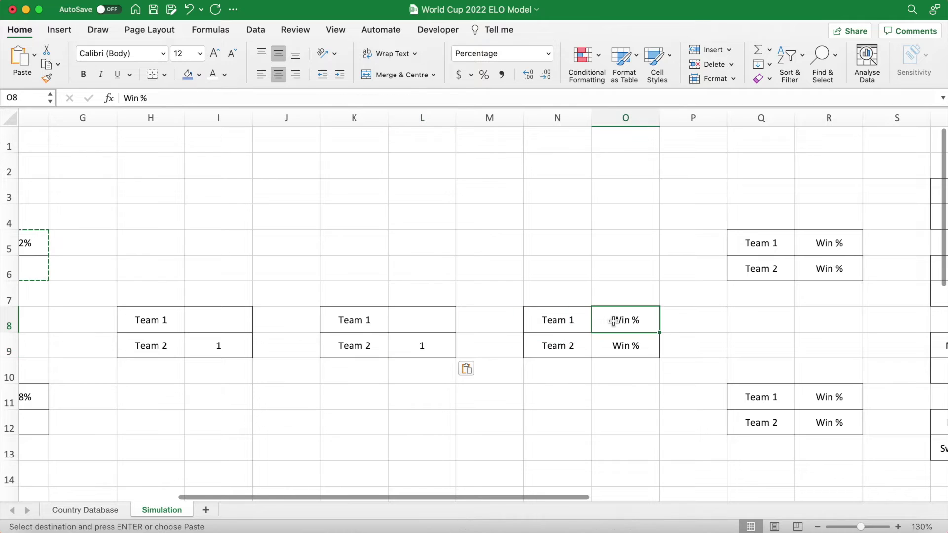
{"action": "key", "text": "super+v"}
- Paste the copied win percentage cells into the two remaining quarter-finals, R5:R6 and R11:R12
{"action": "scroll", "coordinate": [724, 349], "scroll_direction": "right", "scroll_amount": 4}
{"action": "left_click", "coordinate": [637, 249]}
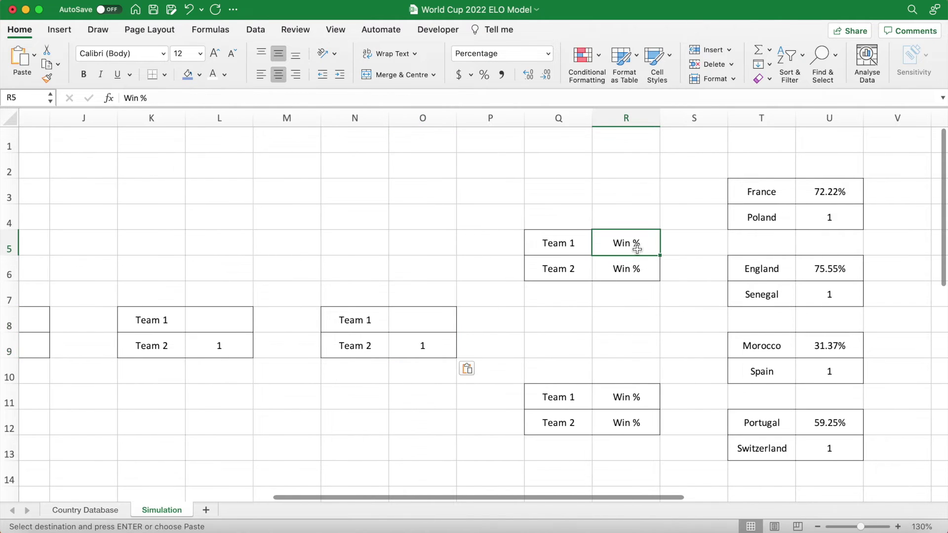
{"action": "key", "text": "cmd+v"}
{"action": "left_click", "coordinate": [634, 396]}
{"action": "key", "text": "cmd+v"}
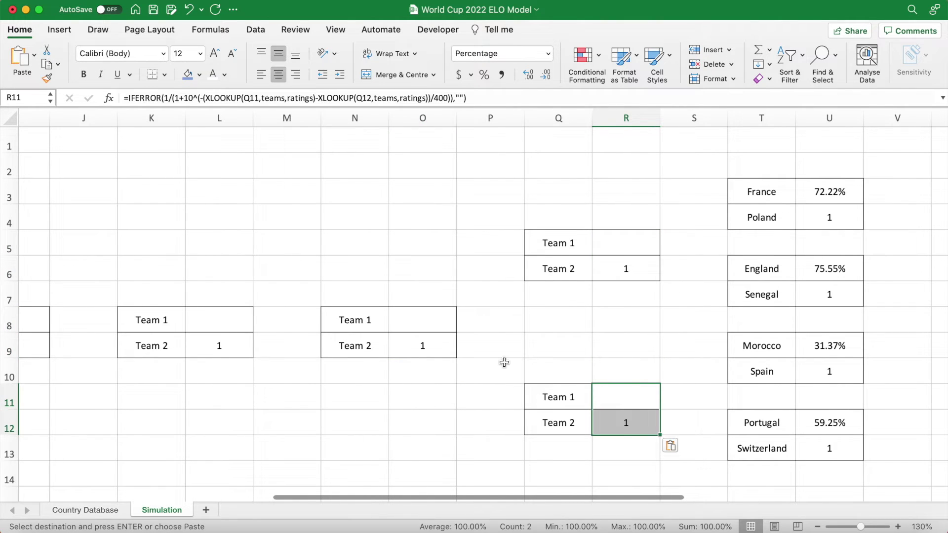
- Copy the winner formula from E5 into the first semi-final's upper team cell, H8
{"action": "scroll", "coordinate": [504, 363], "scroll_direction": "left", "scroll_amount": 10}
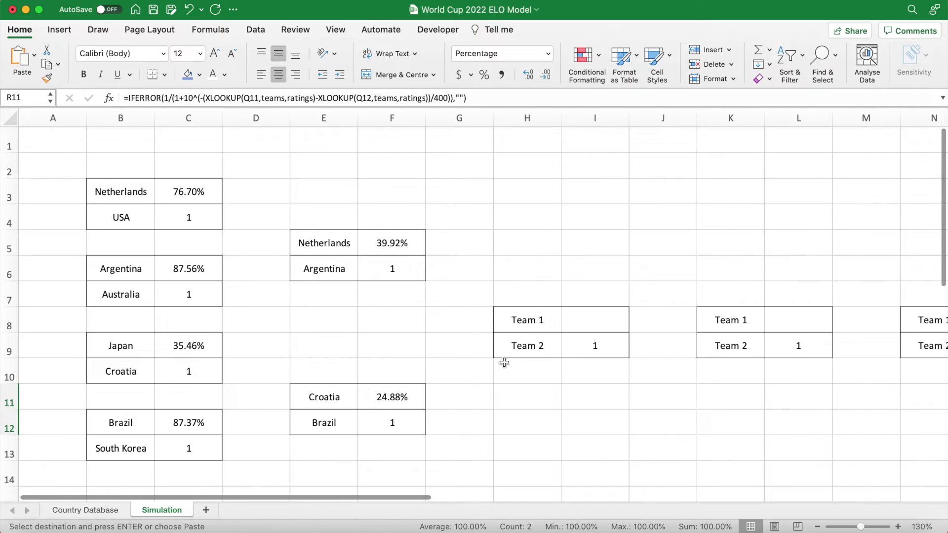
{"action": "left_click", "coordinate": [529, 323]}
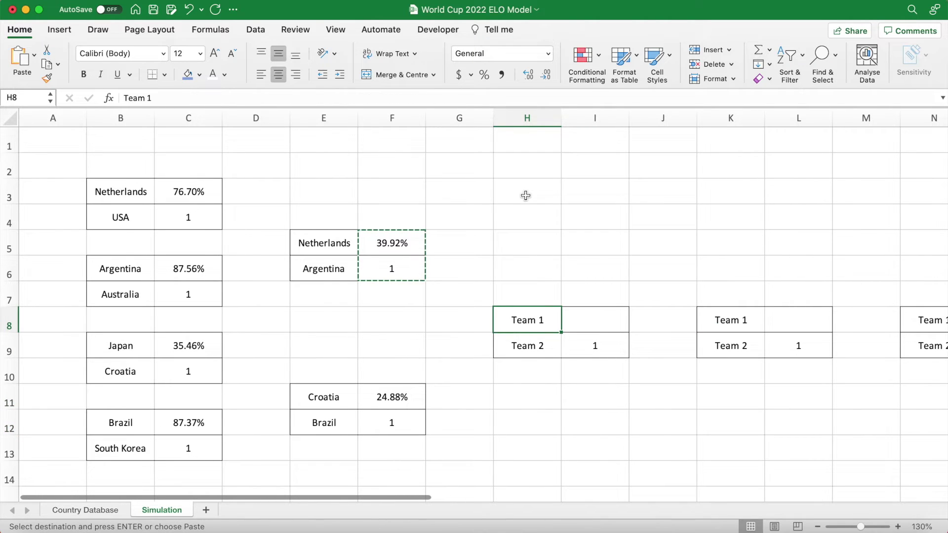
{"action": "left_click", "coordinate": [350, 243]}
{"action": "key", "text": "super+c"}
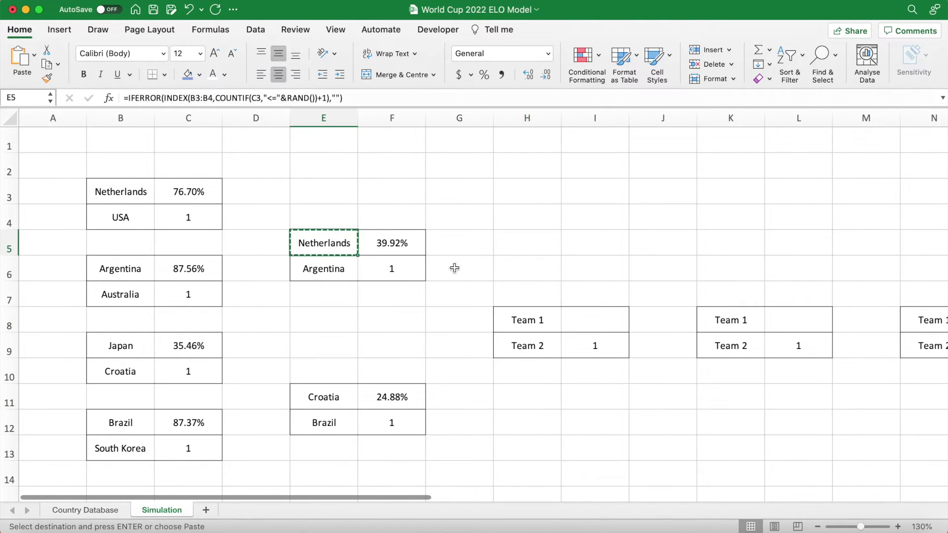
{"action": "left_click", "coordinate": [547, 321]}
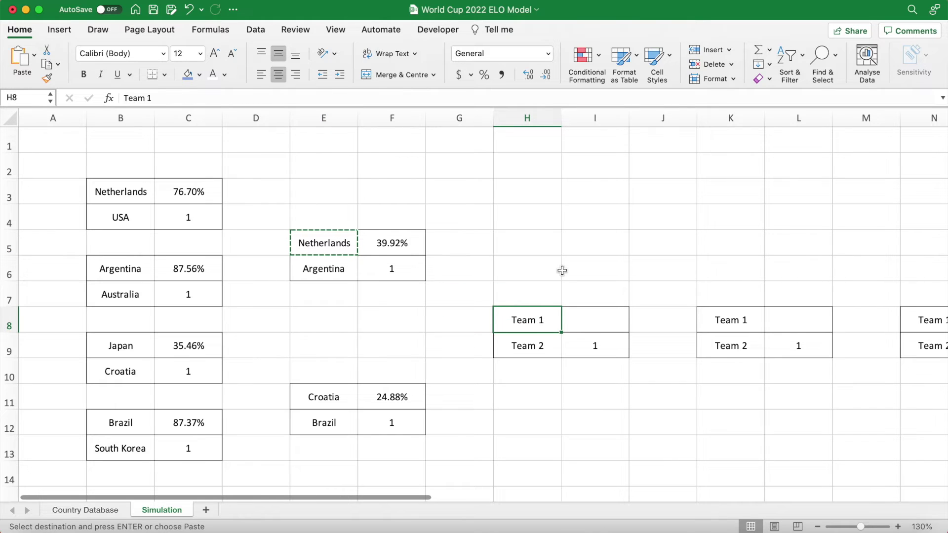
{"action": "key", "text": "super+v"}
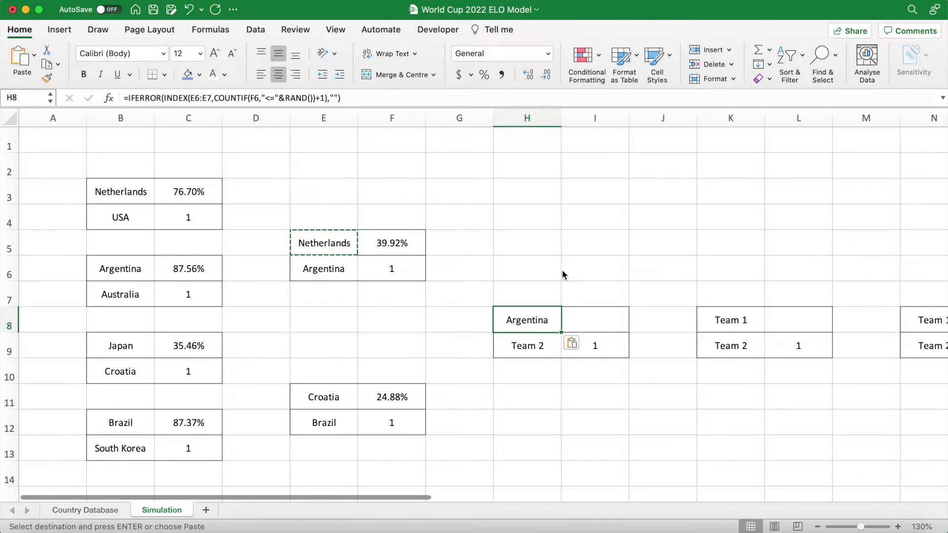
- Change H8's formula to index E5:E6 and count against F5, and recalculate the sheet to test it
{"action": "left_click", "coordinate": [303, 99]}
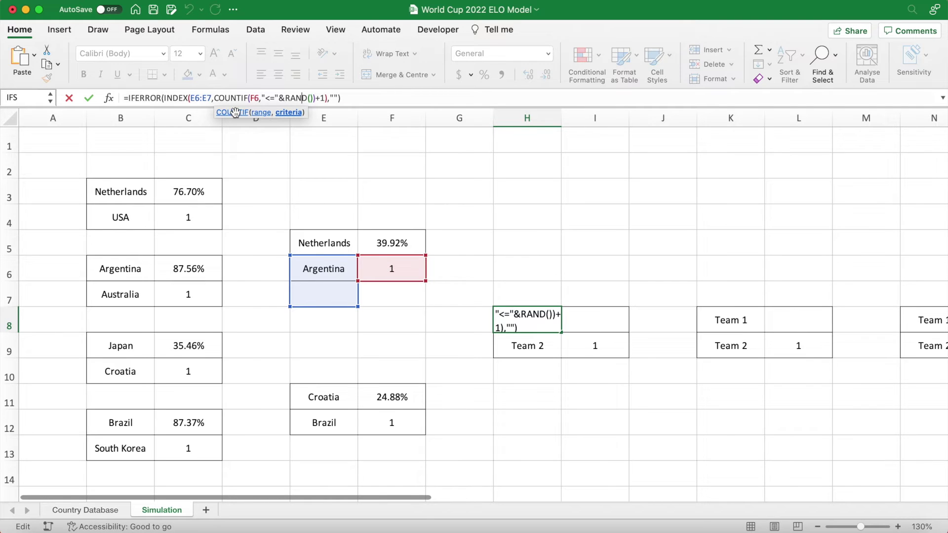
{"action": "left_click_drag", "start_coordinate": [210, 102], "coordinate": [196, 101]}
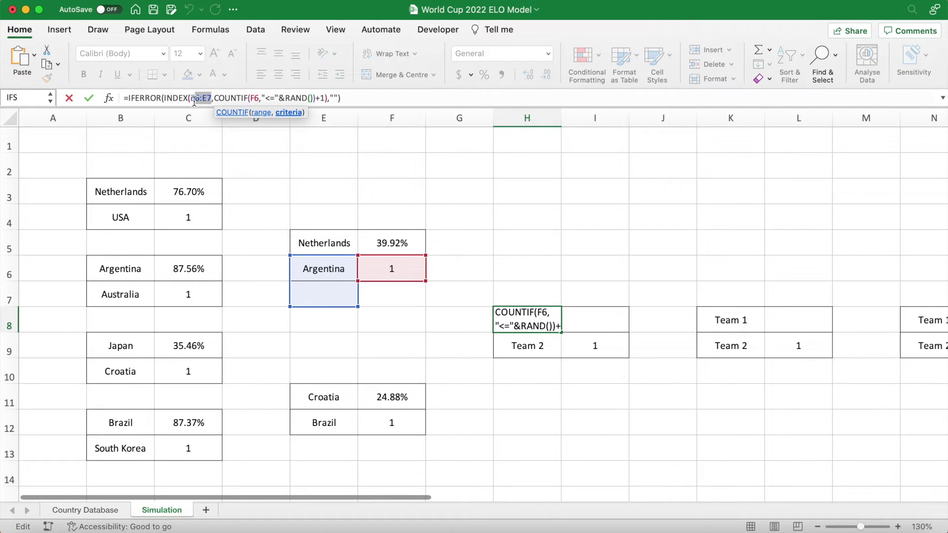
{"action": "key", "text": "BackSpace"}
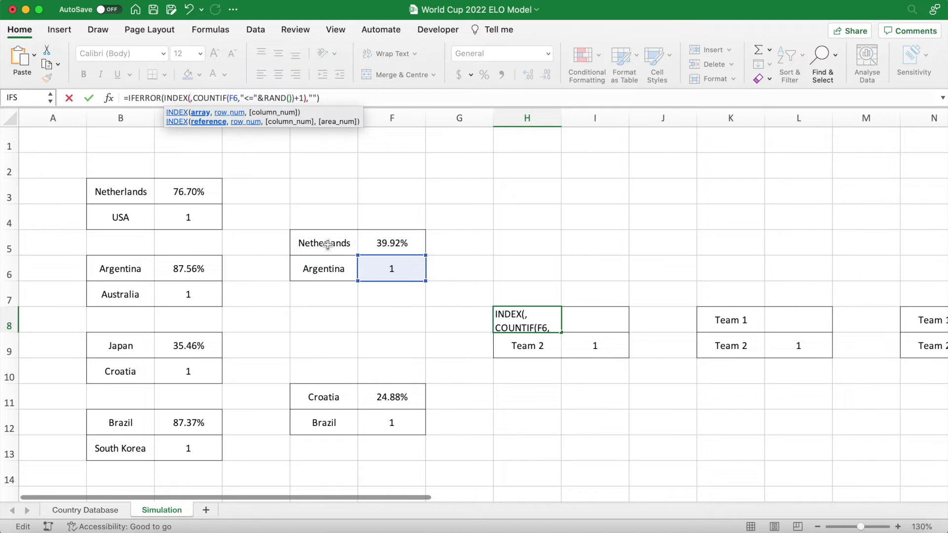
{"action": "left_click_drag", "start_coordinate": [328, 246], "coordinate": [328, 259]}
{"action": "double_click", "coordinate": [255, 99]}
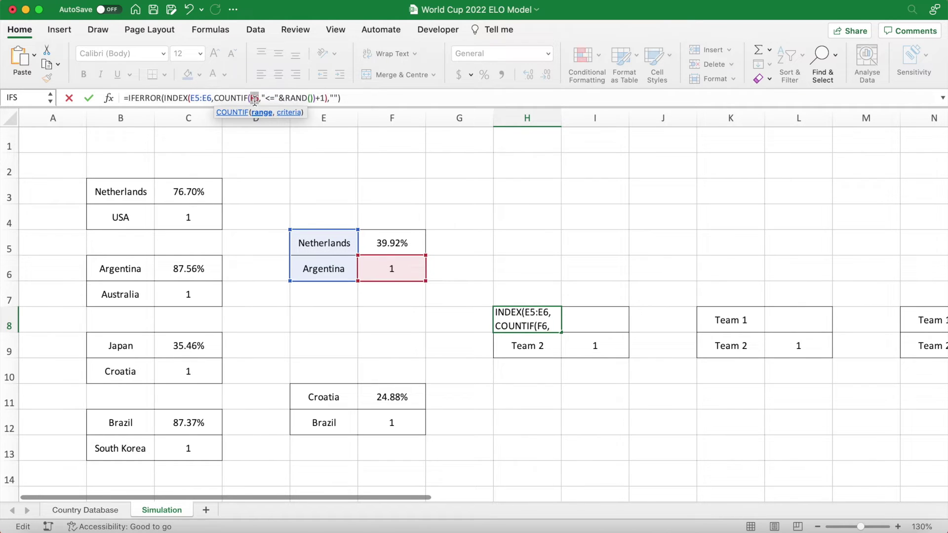
{"action": "left_click", "coordinate": [383, 243]}
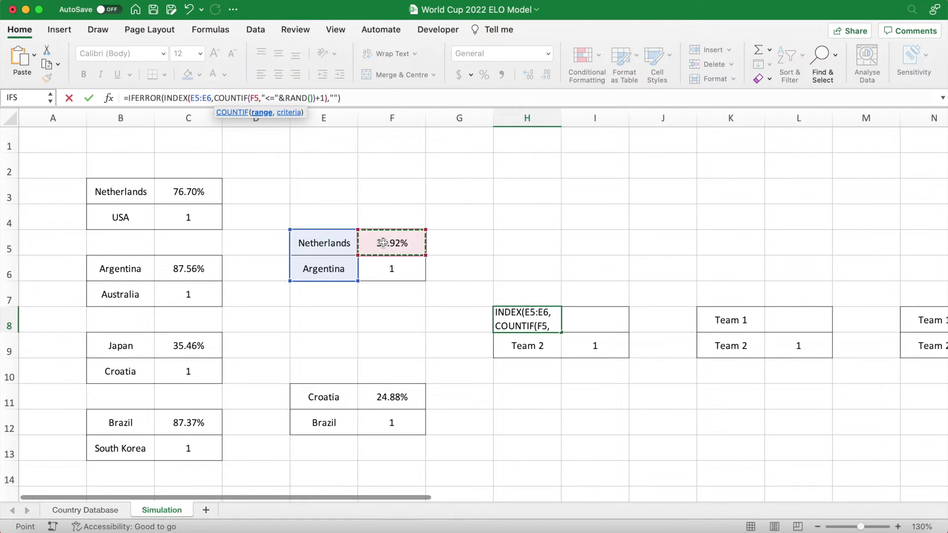
{"action": "key", "text": "Return"}
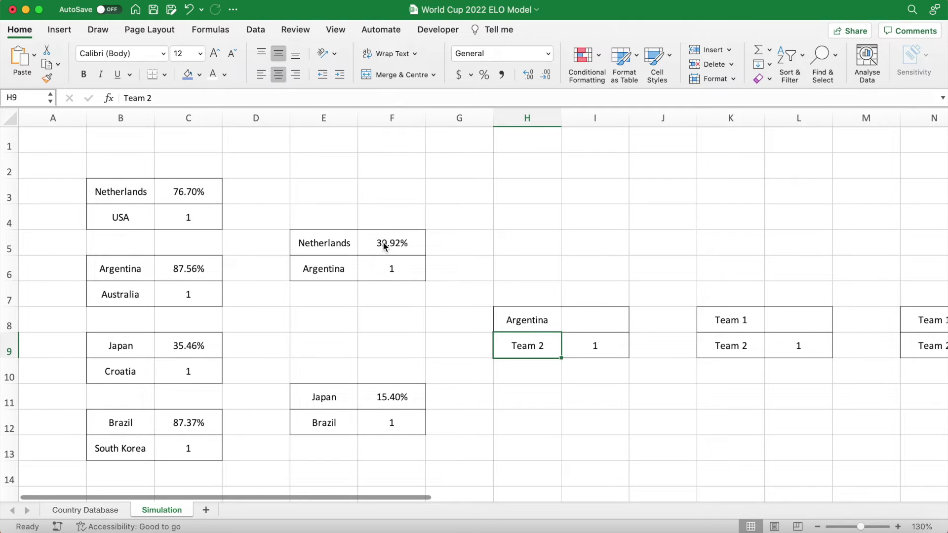
{"action": "left_click", "coordinate": [519, 250]}
{"action": "key", "text": "super+z"}
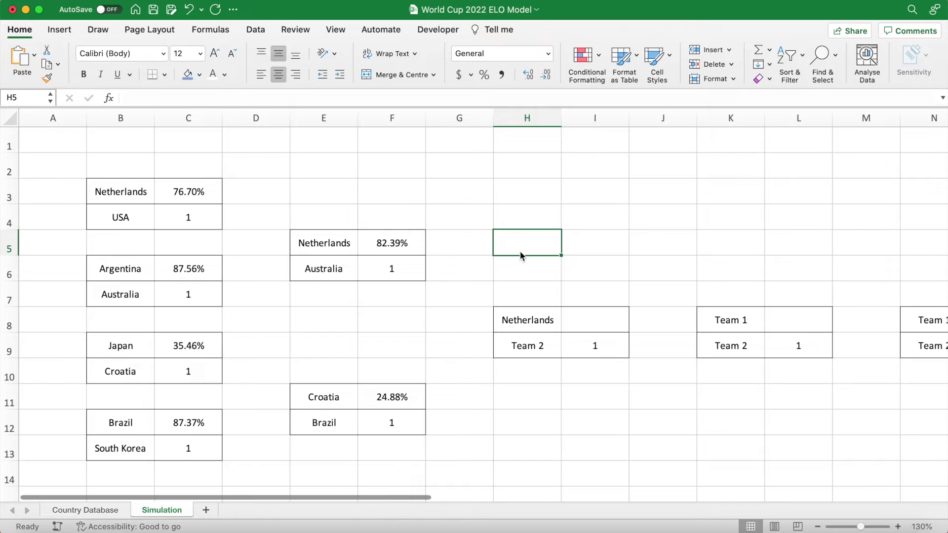
- Copy the winner formula from H8 into the semi-final's second team cell, H9
{"action": "left_click", "coordinate": [537, 344]}
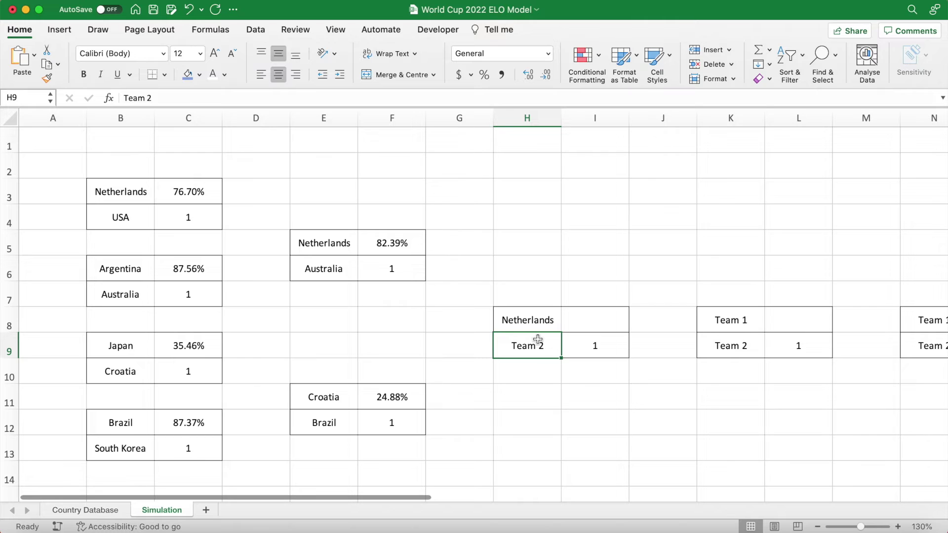
{"action": "left_click", "coordinate": [534, 323]}
{"action": "key", "text": "super+c"}
{"action": "left_click", "coordinate": [537, 343]}
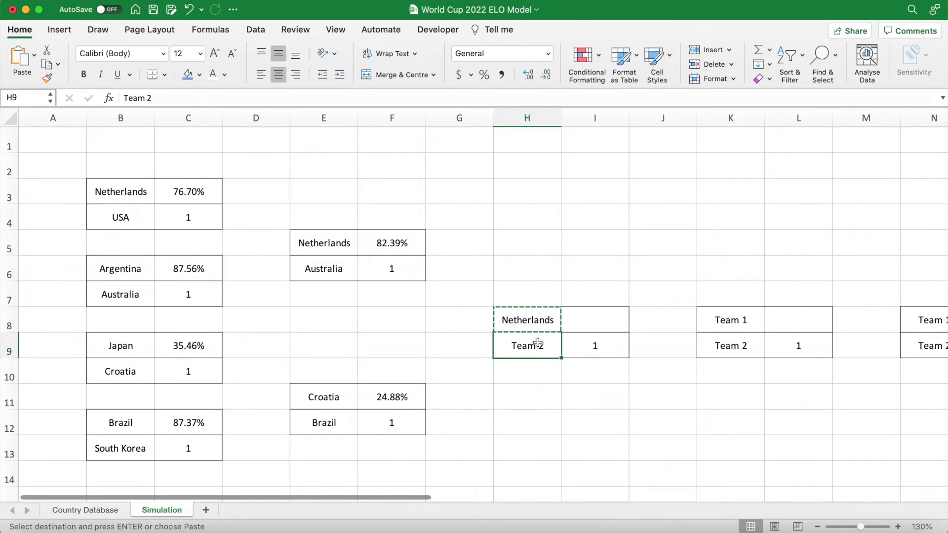
{"action": "key", "text": "super+v"}
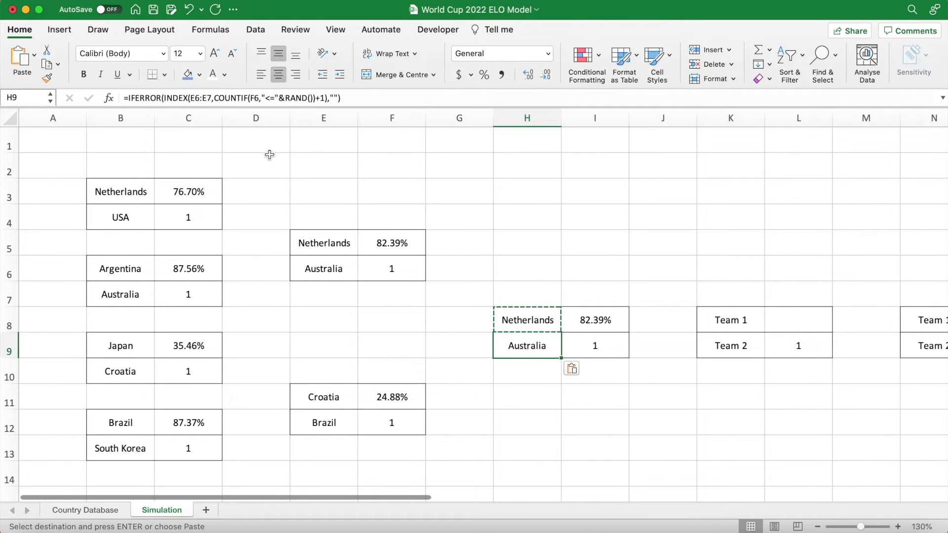
- Change H9's formula to index the teams in E11:E12 and count against the win percentage in F11
{"action": "left_click", "coordinate": [230, 98]}
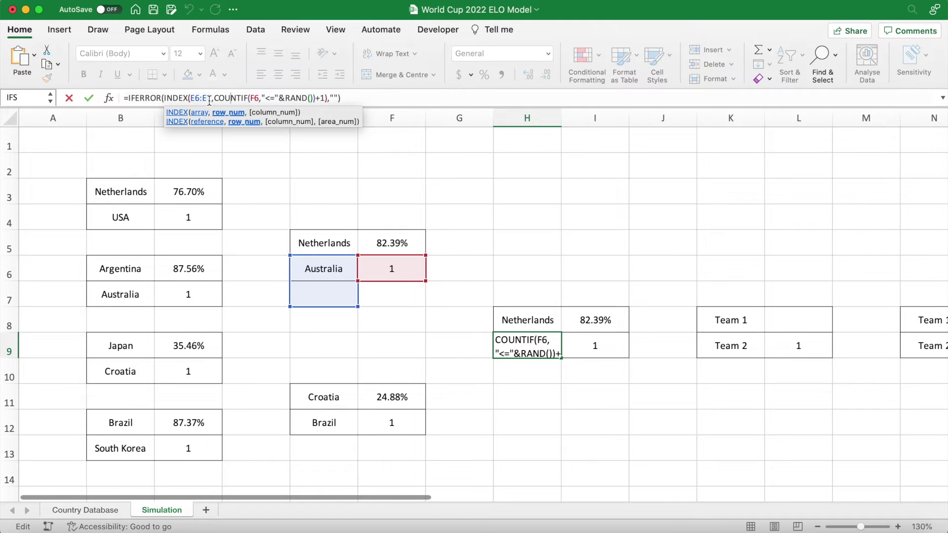
{"action": "left_click_drag", "start_coordinate": [210, 99], "coordinate": [192, 99]}
{"action": "key", "text": "BackSpace"}
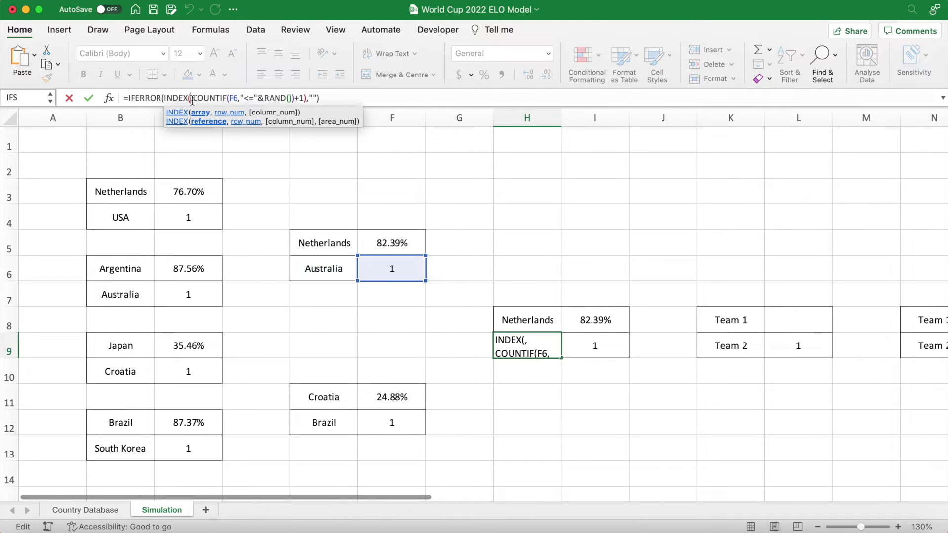
{"action": "left_click_drag", "start_coordinate": [331, 399], "coordinate": [323, 425]}
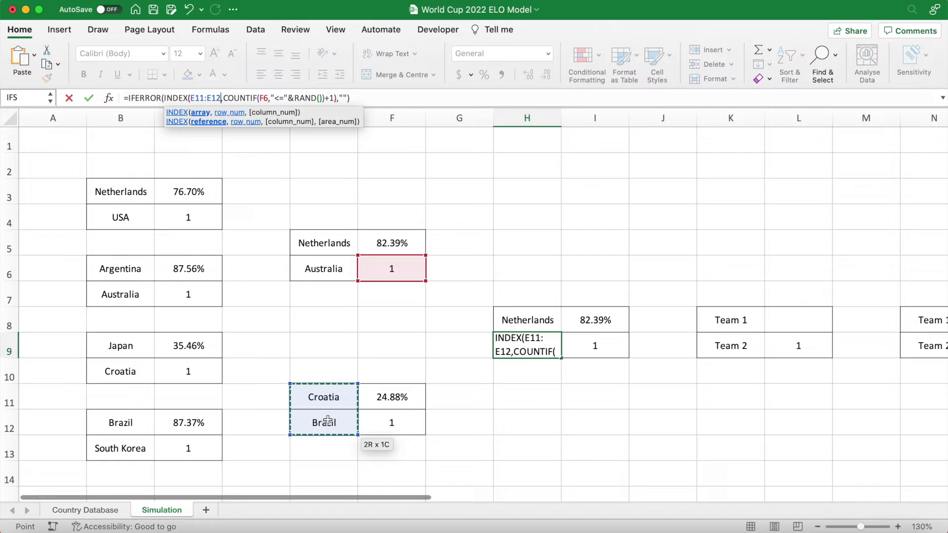
{"action": "left_click", "coordinate": [264, 98]}
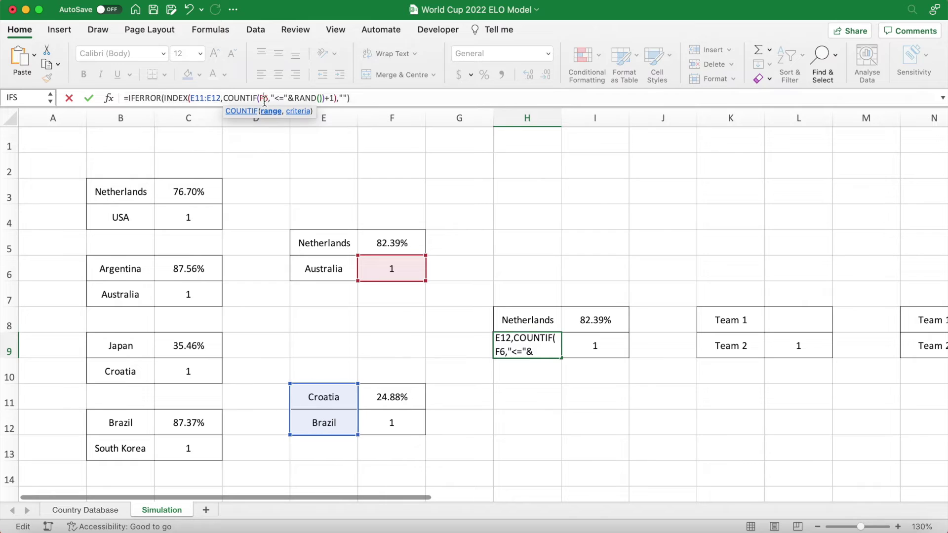
{"action": "left_click", "coordinate": [389, 398]}
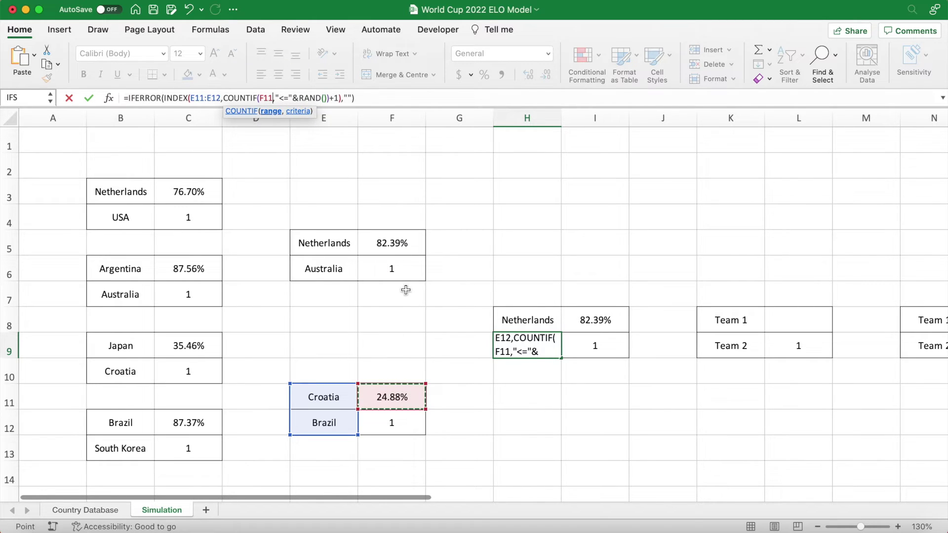
{"action": "key", "text": "Return"}
- Recalculate the sheet several times to test the random semi-finalists in H8 and H9
{"action": "left_click", "coordinate": [553, 203]}
{"action": "key", "text": "F9"}
{"action": "key", "text": "F9"}
{"action": "key", "text": "F9"}
{"action": "key", "text": "F9"}
{"action": "key", "text": "F9"}
{"action": "key", "text": "F9"}
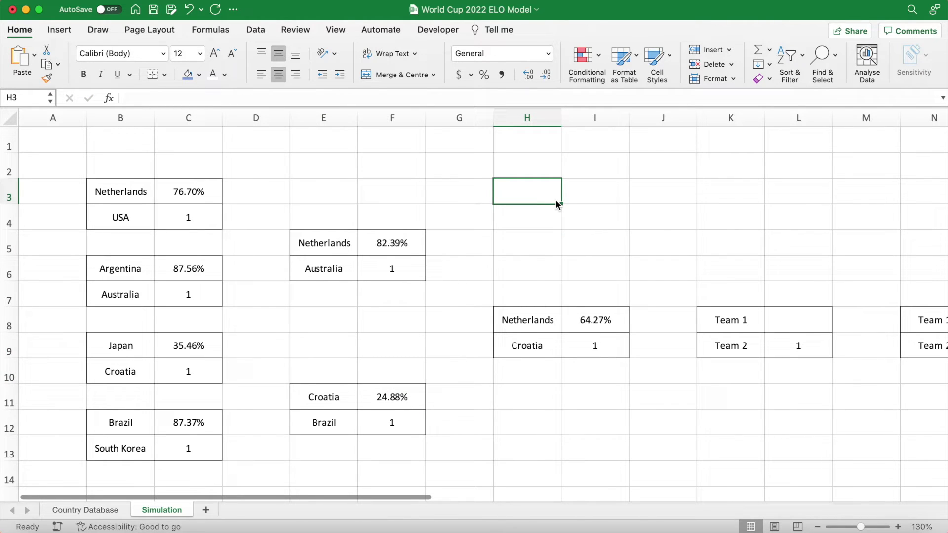
- Copy the winner formula from H8 into the final's upper team cell, K8
{"action": "scroll", "coordinate": [645, 254], "scroll_direction": "right", "scroll_amount": 5}
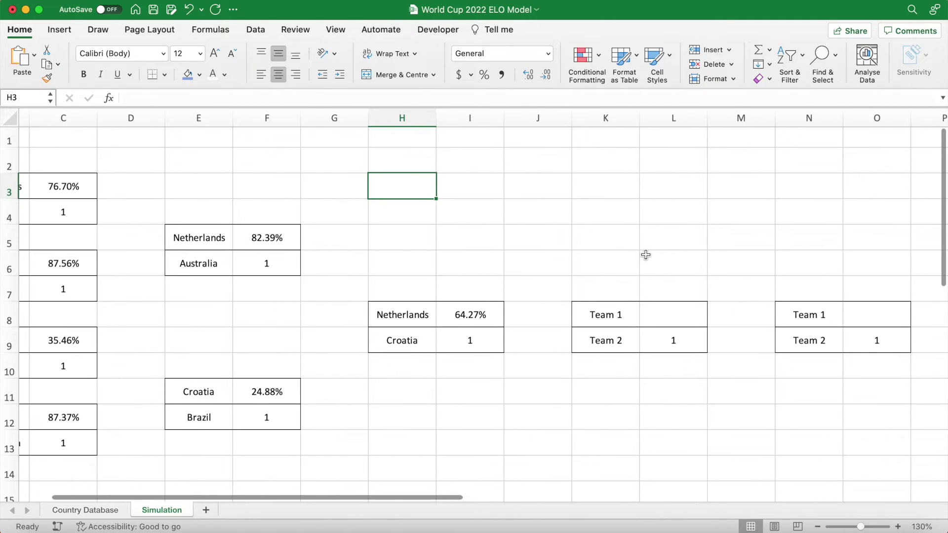
{"action": "left_click", "coordinate": [402, 314]}
{"action": "key", "text": "super+c"}
{"action": "left_click", "coordinate": [612, 315]}
{"action": "key", "text": "super+v"}
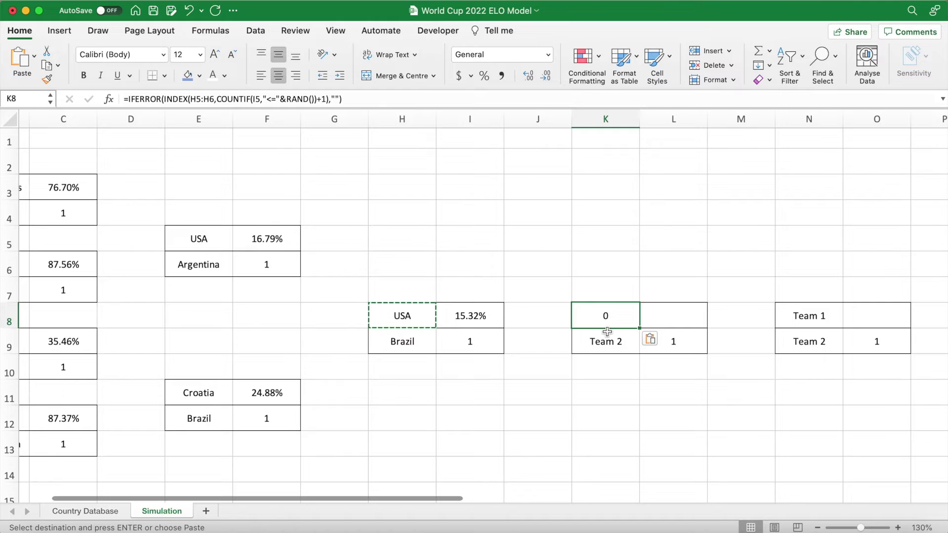
- Change K8's formula to index the teams in H8:H9 and count against the win percentage in I8
{"action": "left_click_drag", "start_coordinate": [214, 100], "coordinate": [193, 100]}
{"action": "key", "text": "BackSpace"}
{"action": "left_click_drag", "start_coordinate": [405, 313], "coordinate": [409, 346]}
{"action": "left_click", "coordinate": [255, 99]}
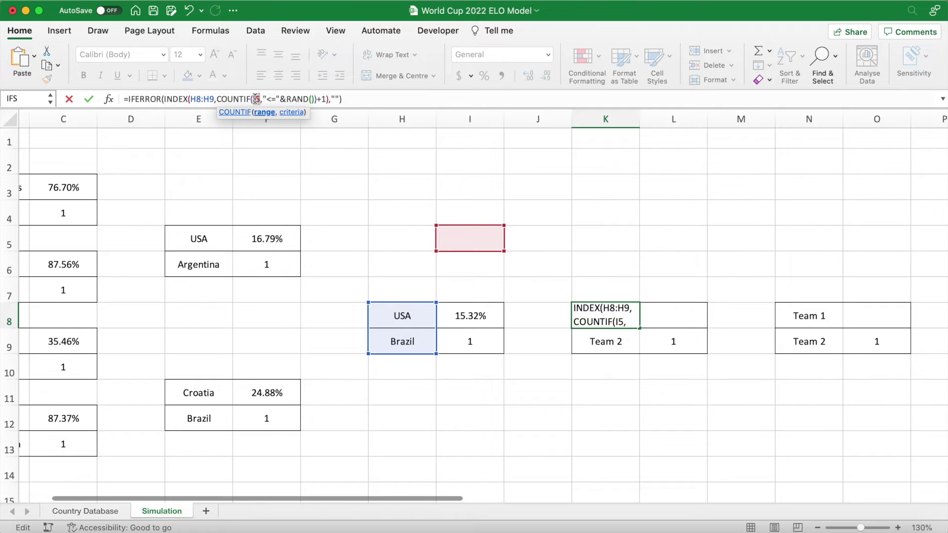
{"action": "left_click", "coordinate": [495, 316]}
{"action": "key", "text": "Return"}
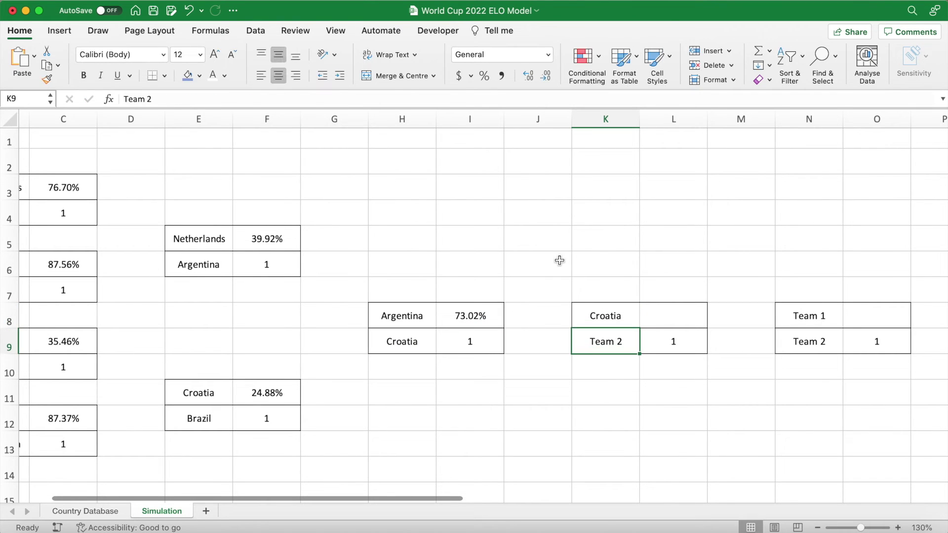
- Copy the winner formula from K8 into the final's lower team cell, K9
{"action": "left_click", "coordinate": [618, 314]}
{"action": "key", "text": "super+c"}
{"action": "left_click", "coordinate": [610, 338]}
{"action": "key", "text": "super+v"}
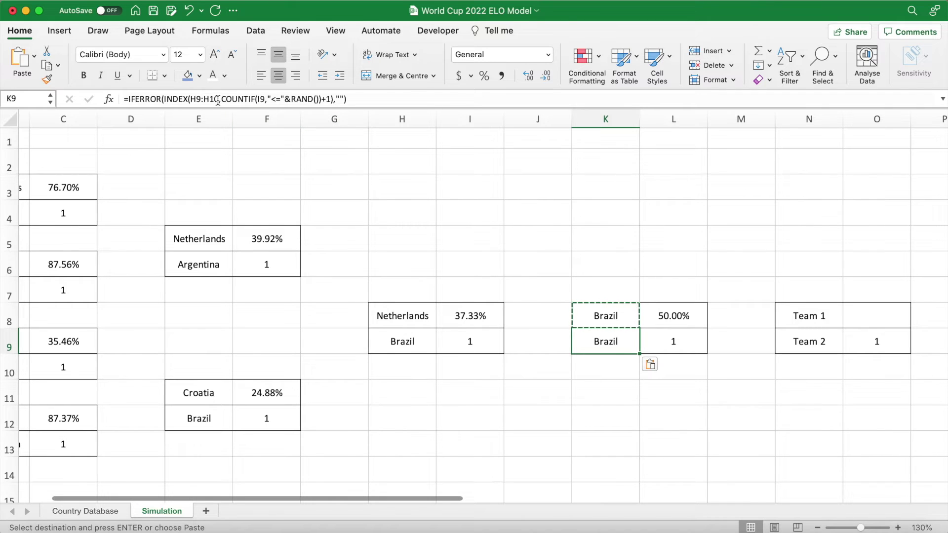
- Change K9's formula to index the teams in N8:N9 and count against the win percentage cell O8
{"action": "left_click_drag", "start_coordinate": [219, 99], "coordinate": [194, 101]}
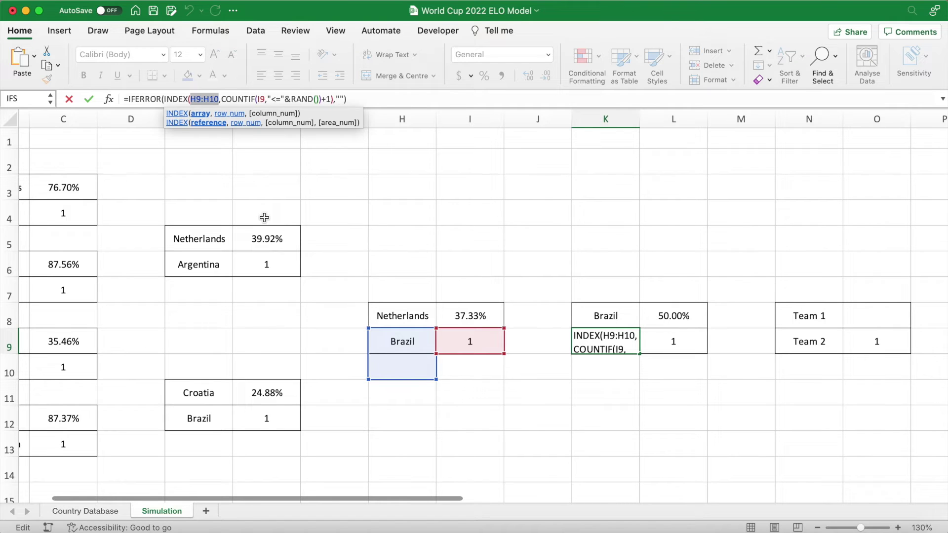
{"action": "key", "text": "BackSpace"}
{"action": "scroll", "coordinate": [575, 274], "scroll_direction": "right", "scroll_amount": 4}
{"action": "left_click_drag", "start_coordinate": [665, 319], "coordinate": [663, 345]}
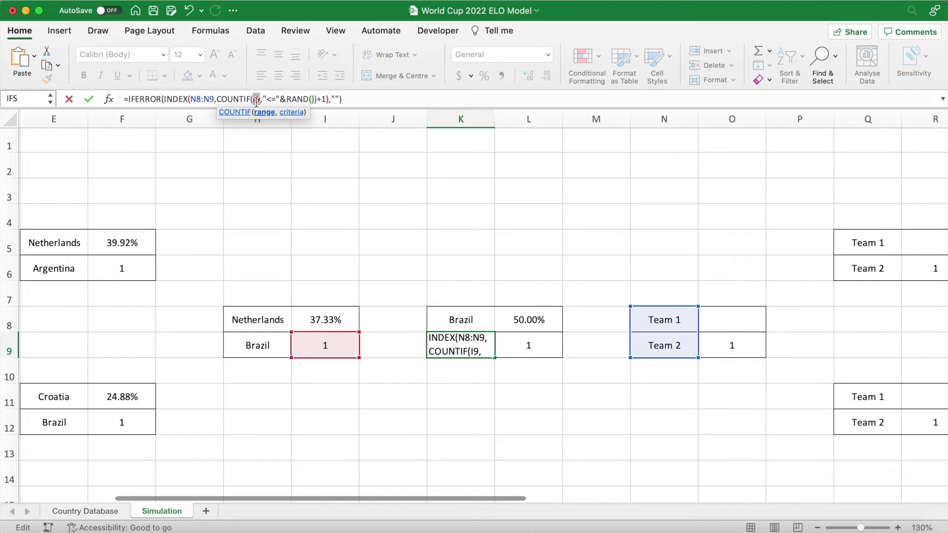
{"action": "key", "text": "BackSpace"}
{"action": "left_click", "coordinate": [726, 312]}
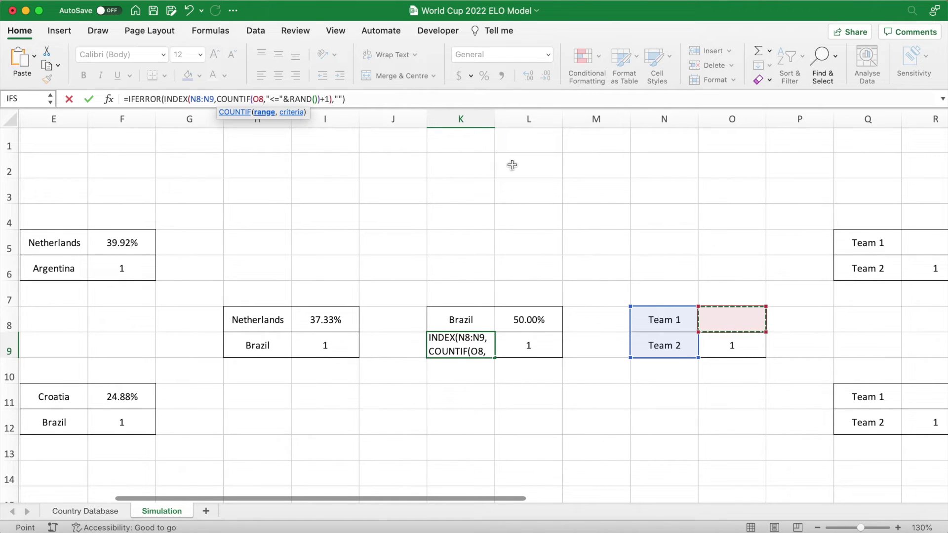
{"action": "key", "text": "Return"}
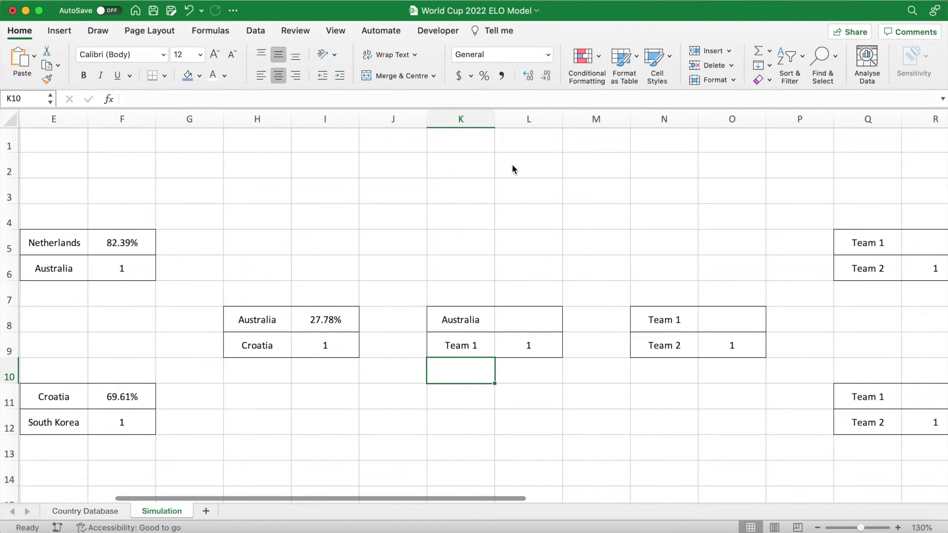
{"action": "scroll", "coordinate": [641, 226], "scroll_direction": "right", "scroll_amount": 5}
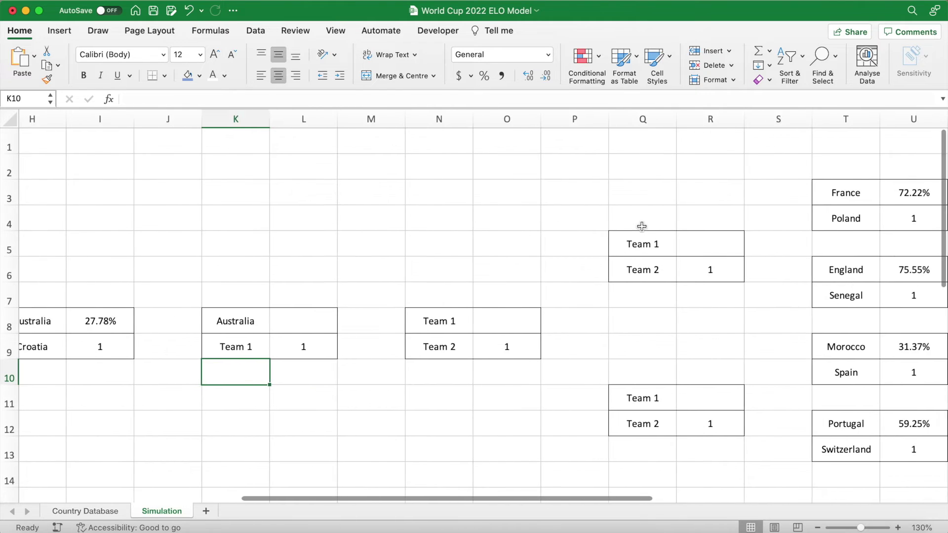
{"action": "scroll", "coordinate": [641, 227], "scroll_direction": "right", "scroll_amount": 1}
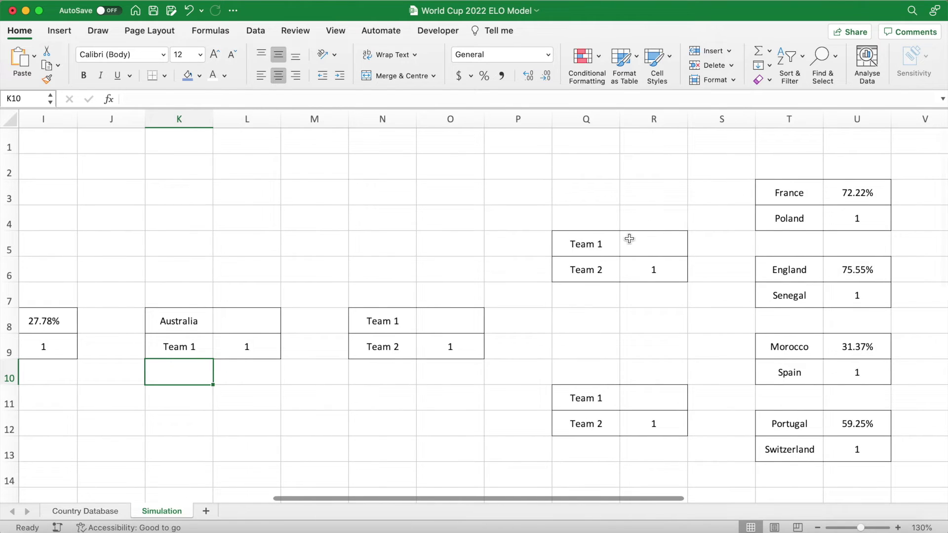
{"action": "left_click", "coordinate": [600, 242]}
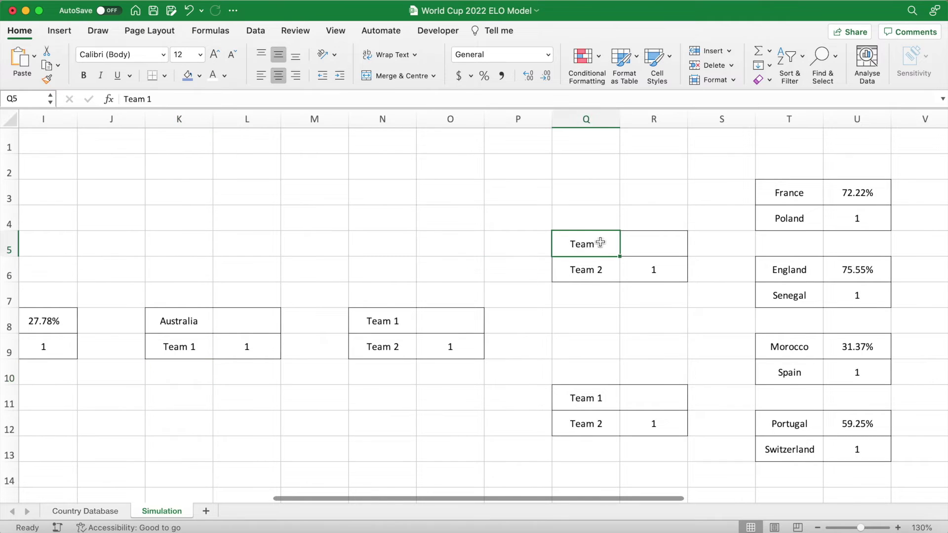
{"action": "key", "text": "super+v"}
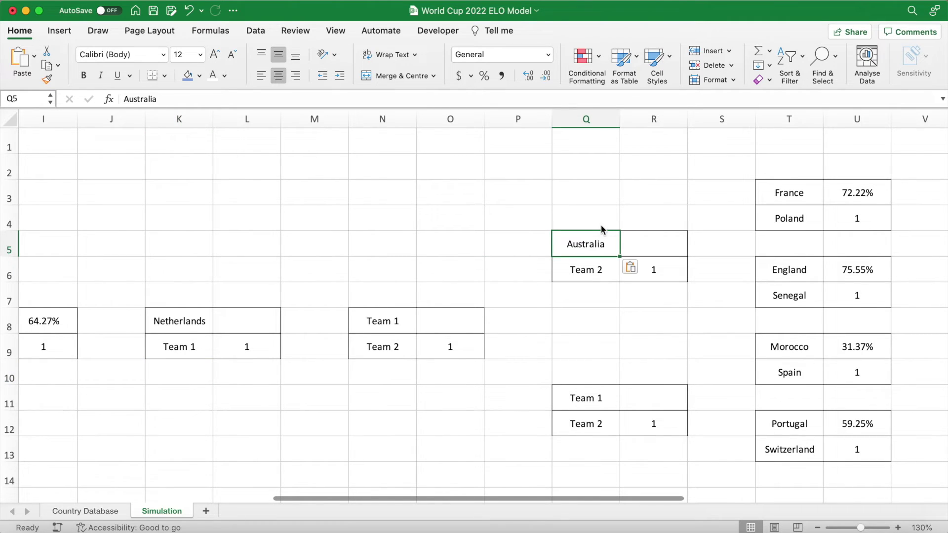
{"action": "key", "text": "BackSpace"}
{"action": "left_click", "coordinate": [381, 223]}
- Copy the quarter-final winner formula from E5 into Q5 on the opposite side of the bracket
{"action": "scroll", "coordinate": [381, 225], "scroll_direction": "left", "scroll_amount": 6}
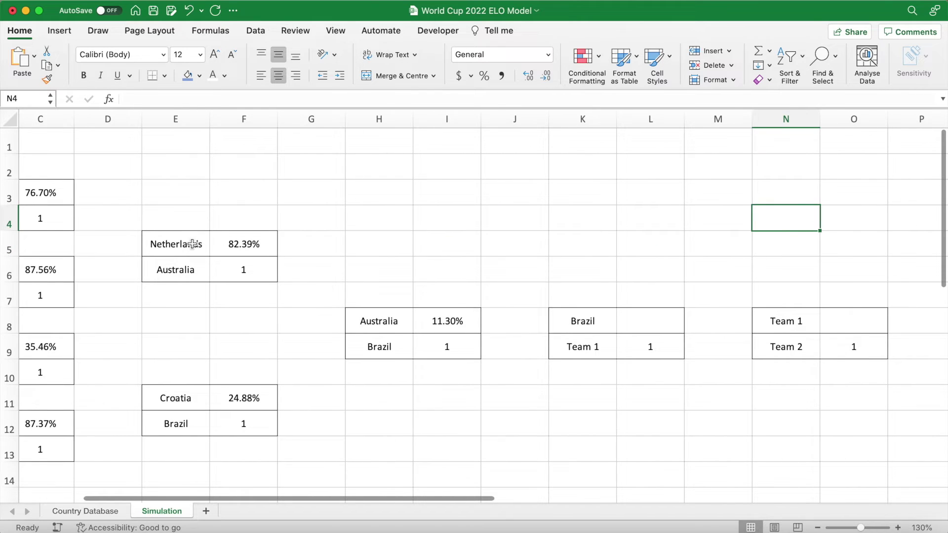
{"action": "left_click", "coordinate": [193, 244]}
{"action": "key", "text": "super+c"}
{"action": "scroll", "coordinate": [626, 218], "scroll_direction": "right", "scroll_amount": 8}
{"action": "left_click", "coordinate": [429, 244]}
{"action": "key", "text": "super+v"}
- Change Q5's formula to index the teams in T3:T4 and count against the win percentage in U3
{"action": "left_click_drag", "start_coordinate": [211, 101], "coordinate": [197, 101]}
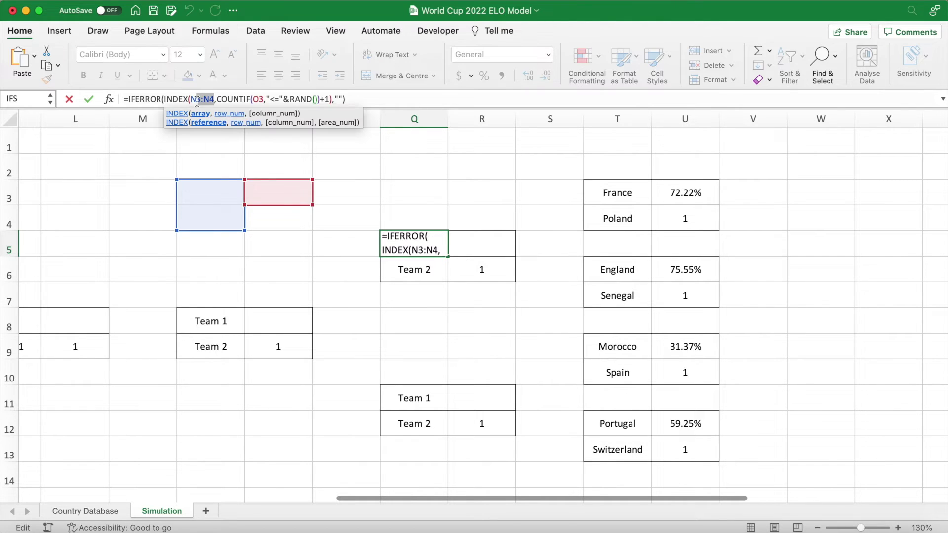
{"action": "key", "text": "BackSpace"}
{"action": "left_click_drag", "start_coordinate": [631, 197], "coordinate": [615, 217]}
{"action": "left_click", "coordinate": [254, 99]}
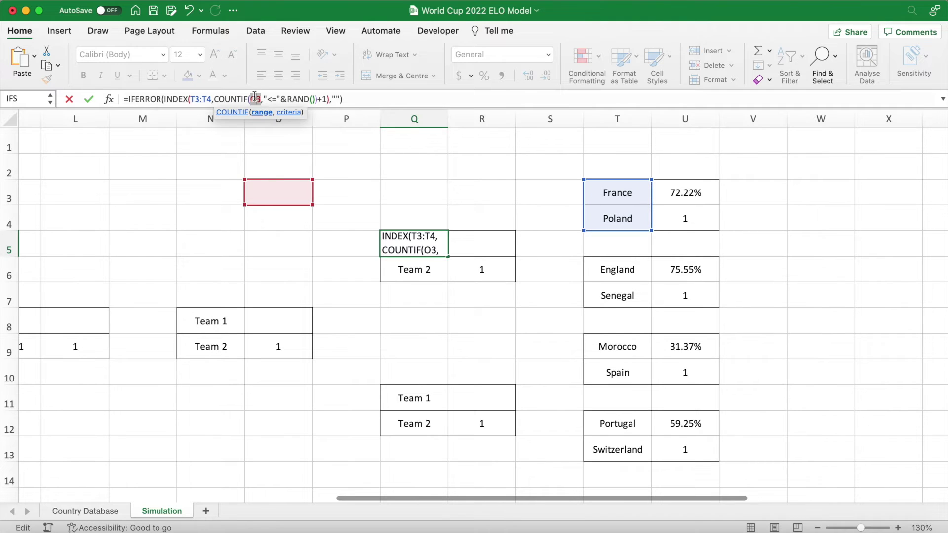
{"action": "left_click", "coordinate": [697, 193]}
{"action": "key", "text": "Return"}
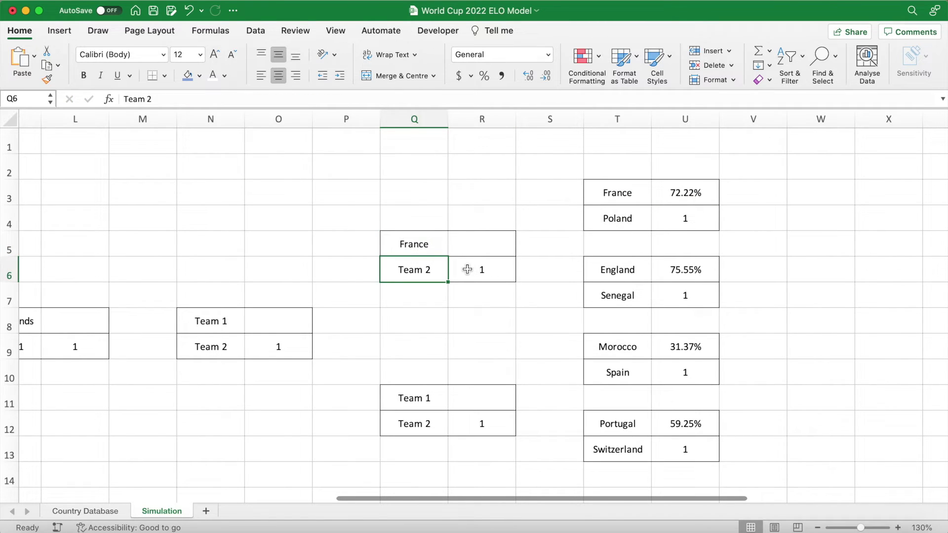
- Copy the winner formula from Q5 into the quarter-final's lower team cell, Q6
{"action": "left_click", "coordinate": [432, 242]}
{"action": "key", "text": "super+c"}
{"action": "left_click", "coordinate": [427, 270]}
{"action": "key", "text": "super+v"}
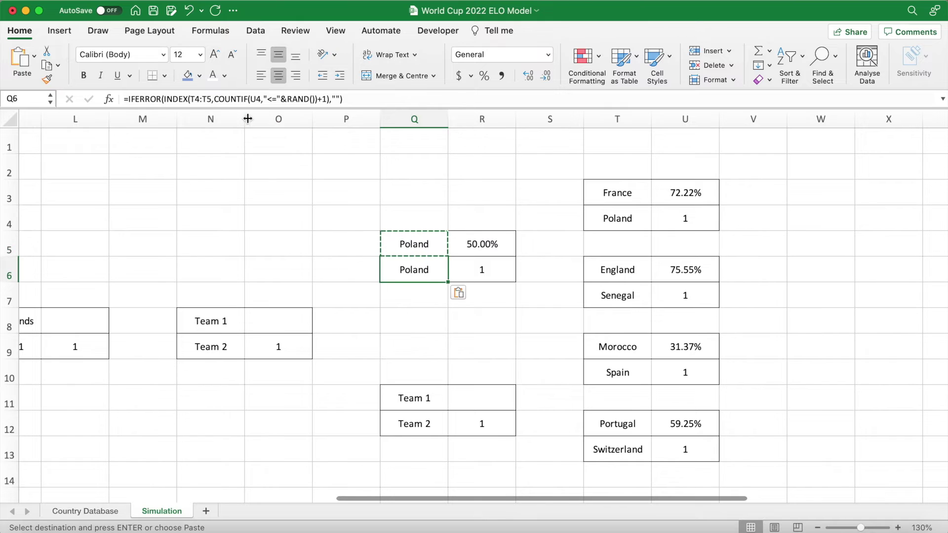
- Change Q6's formula to index the teams in T6:T7 and count against the win percentage in U6
{"action": "left_click_drag", "start_coordinate": [211, 101], "coordinate": [191, 102]}
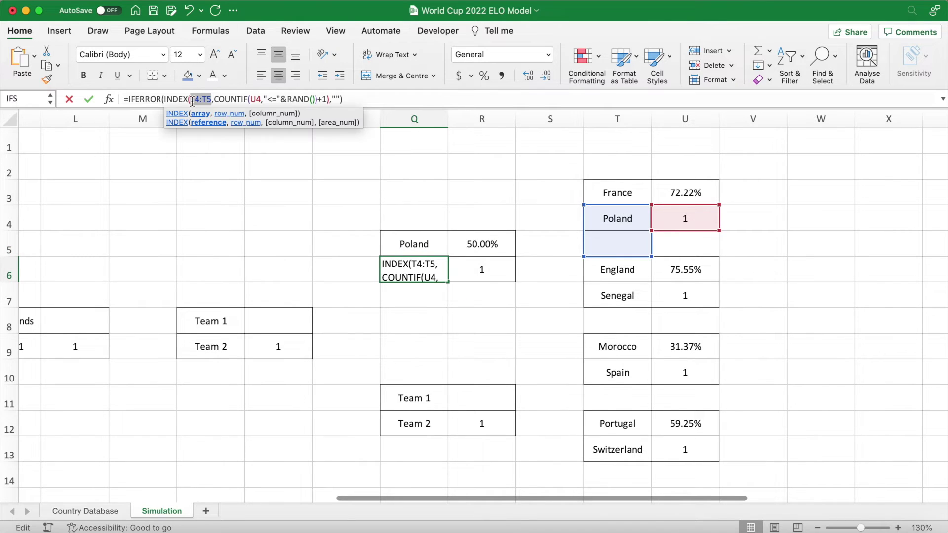
{"action": "key", "text": "BackSpace"}
{"action": "left_click_drag", "start_coordinate": [618, 270], "coordinate": [618, 295]}
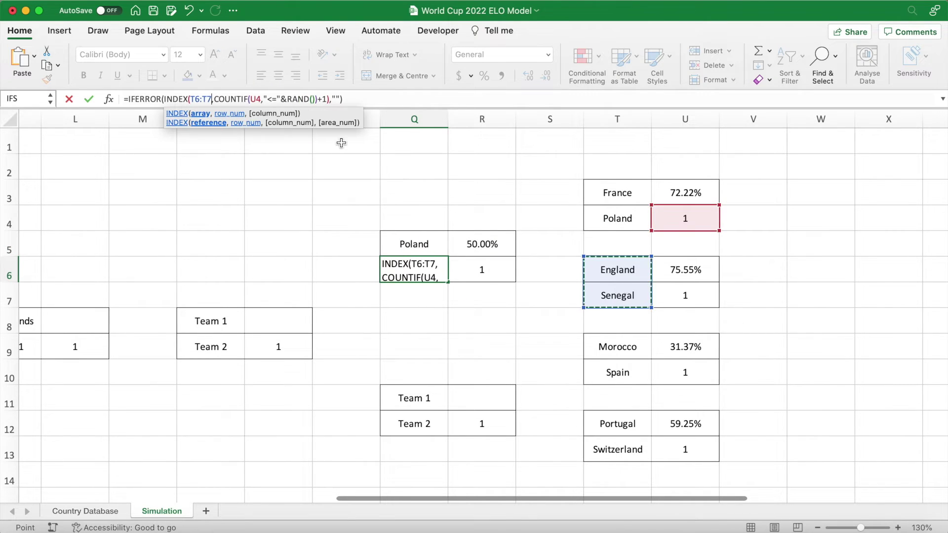
{"action": "left_click", "coordinate": [692, 271]}
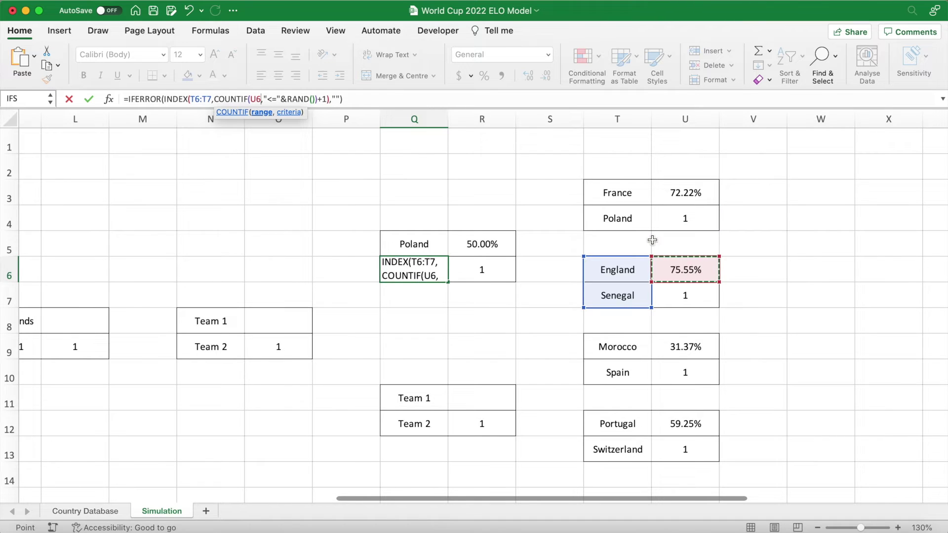
{"action": "key", "text": "Return"}
- Copy the winner formulas in Q5:Q6 into the lower quarter-final's team cells, Q11:Q12
{"action": "left_click", "coordinate": [427, 255]}
{"action": "left_click_drag", "start_coordinate": [428, 255], "coordinate": [428, 270]}
{"action": "key", "text": "super+c"}
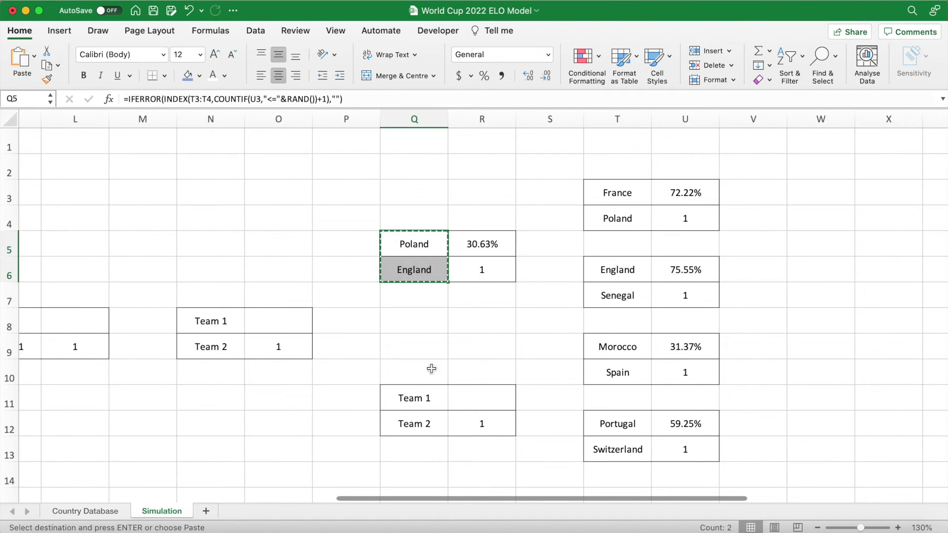
{"action": "left_click", "coordinate": [424, 398]}
{"action": "key", "text": "super+v"}
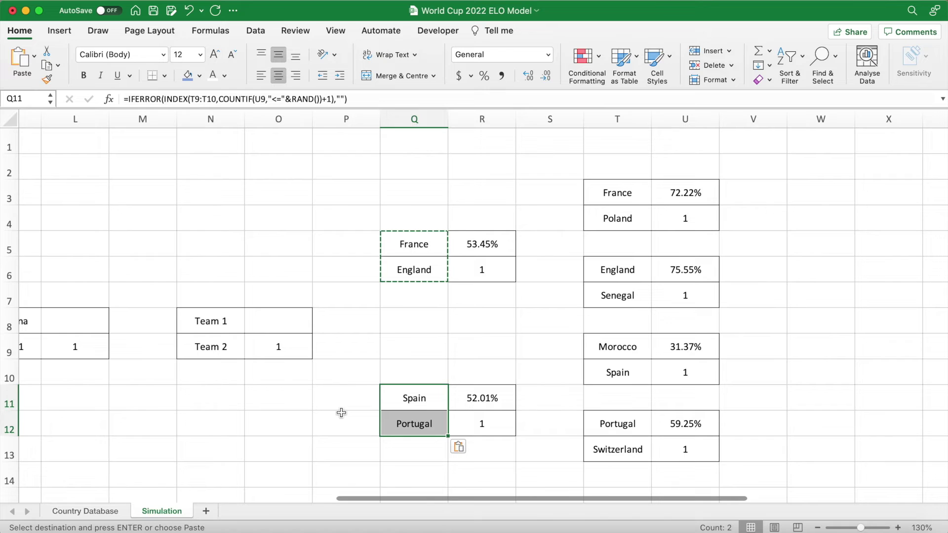
- Copy the winner formula from Q11 into the semi-final's upper team cell, N8
{"action": "left_click", "coordinate": [406, 394]}
{"action": "key", "text": "super+c"}
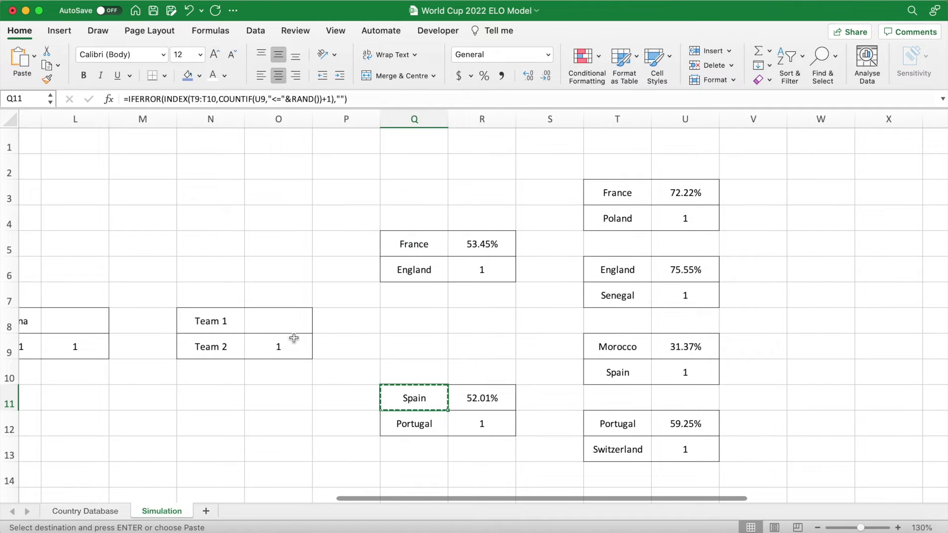
{"action": "left_click", "coordinate": [233, 321]}
{"action": "scroll", "coordinate": [270, 392], "scroll_direction": "left", "scroll_amount": 3}
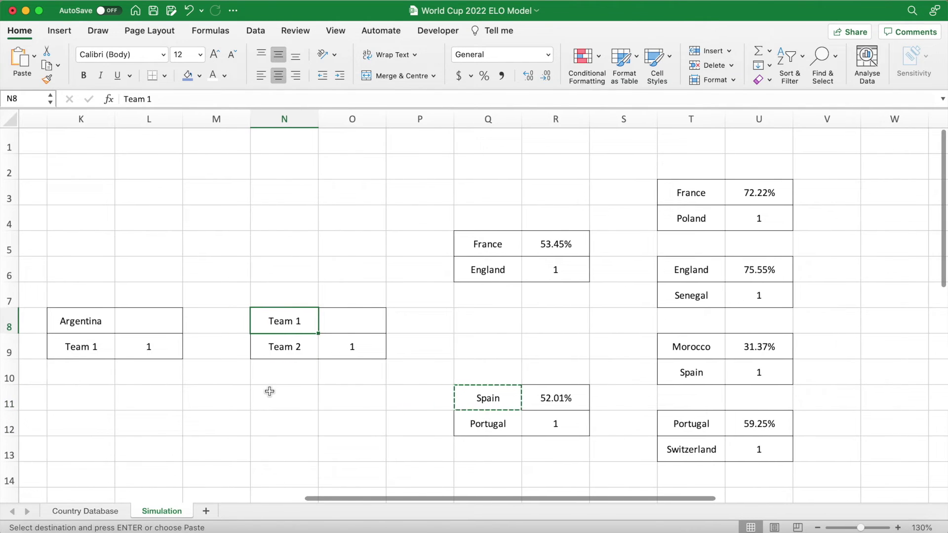
{"action": "key", "text": "super+v"}
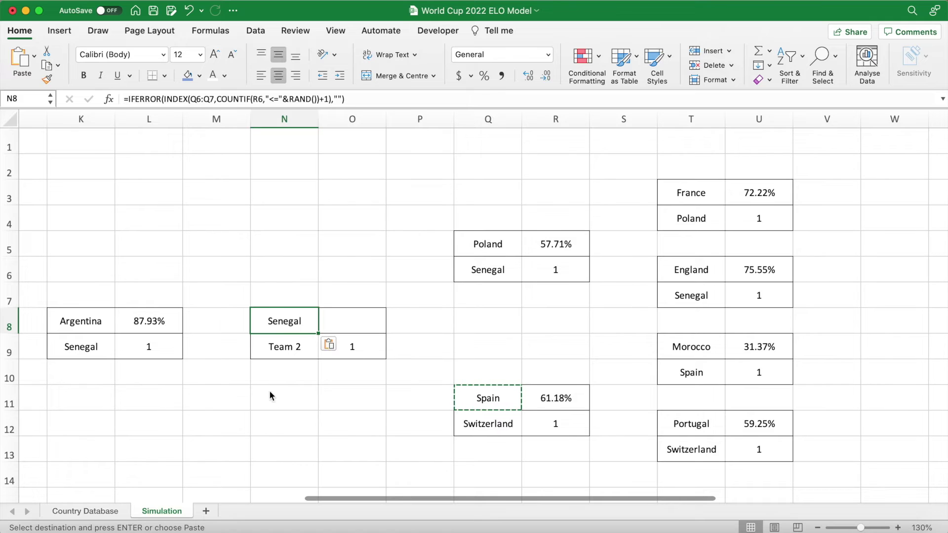
- Change N8's formula to index the teams in Q5:Q6 and count against the win percentage in R5
{"action": "left_click_drag", "start_coordinate": [214, 100], "coordinate": [190, 100]}
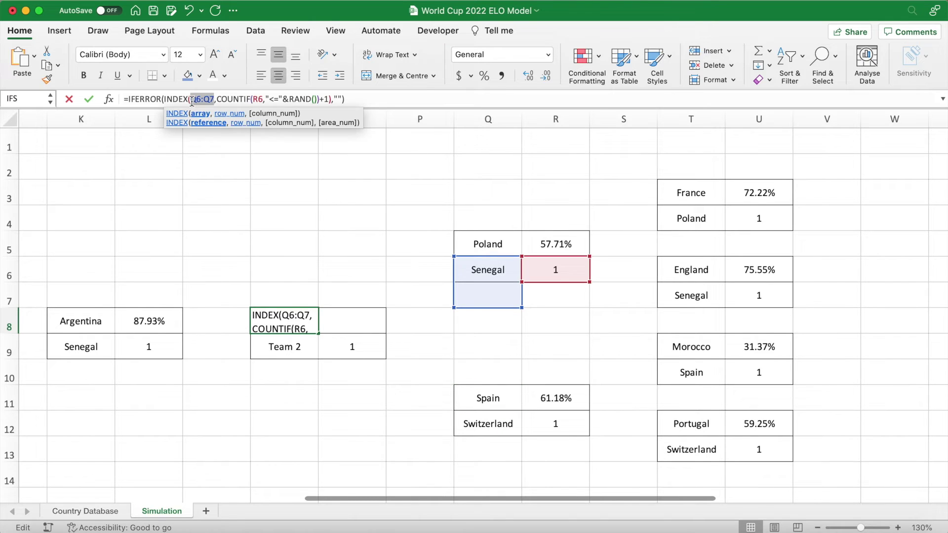
{"action": "key", "text": "BackSpace"}
{"action": "left_click", "coordinate": [493, 255]}
{"action": "left_click_drag", "start_coordinate": [493, 257], "coordinate": [489, 271]}
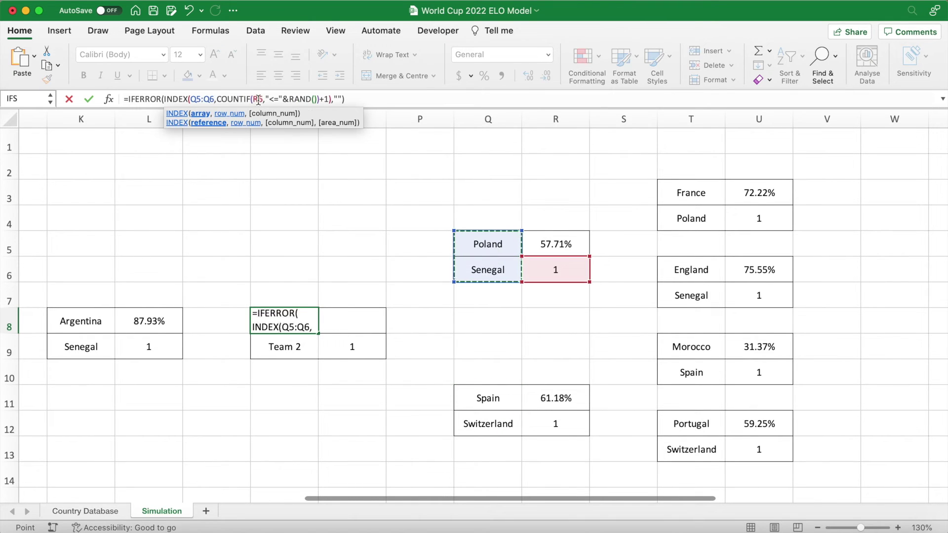
{"action": "left_click", "coordinate": [572, 246]}
{"action": "key", "text": "Return"}
- Copy the winner formula from N8 into the semi-final's lower team cell, N9
{"action": "left_click", "coordinate": [290, 320]}
{"action": "key", "text": "cmd+c"}
{"action": "left_click", "coordinate": [303, 344]}
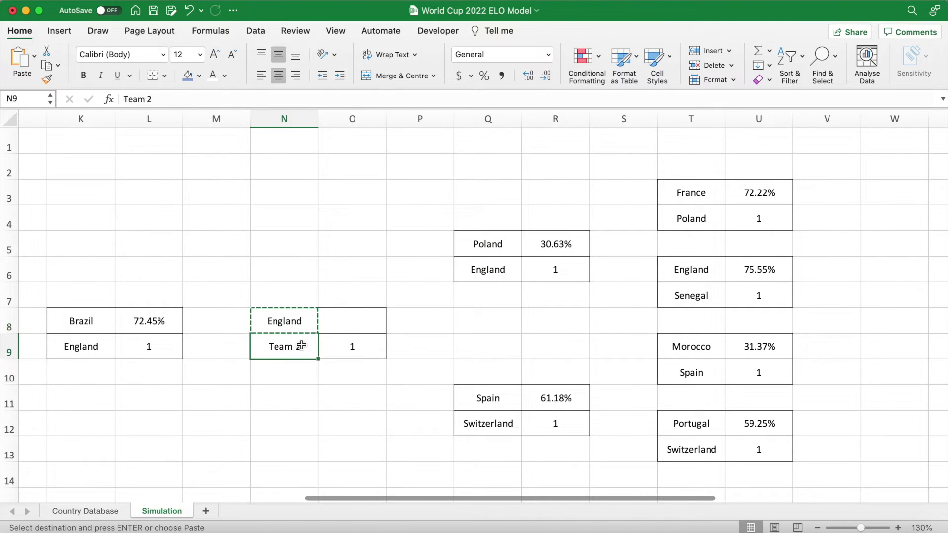
{"action": "key", "text": "cmd+v"}
- Change N9's formula to index the teams in Q11:Q12 and count against the win percentage in R11
{"action": "left_click", "coordinate": [216, 101]}
{"action": "left_click_drag", "start_coordinate": [216, 100], "coordinate": [191, 100]}
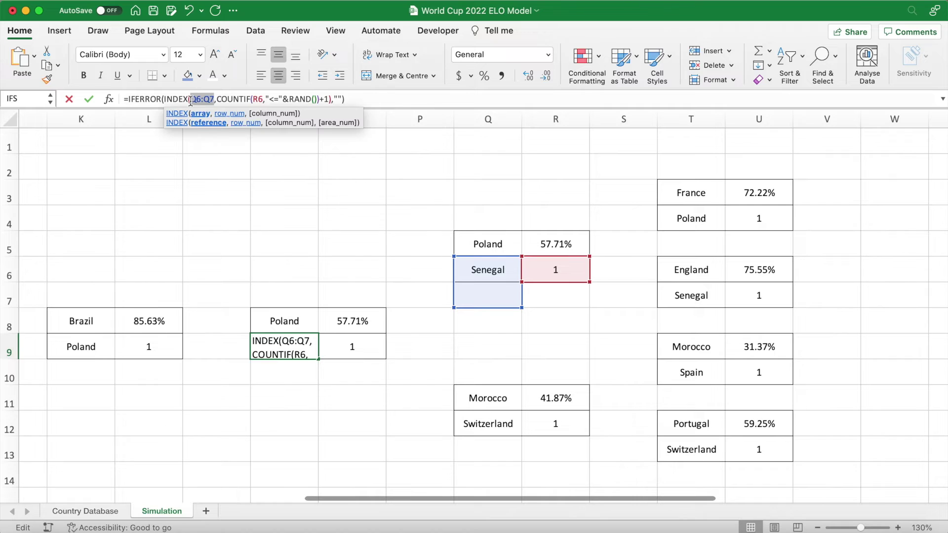
{"action": "key", "text": "BackSpace"}
{"action": "left_click_drag", "start_coordinate": [475, 392], "coordinate": [486, 424]}
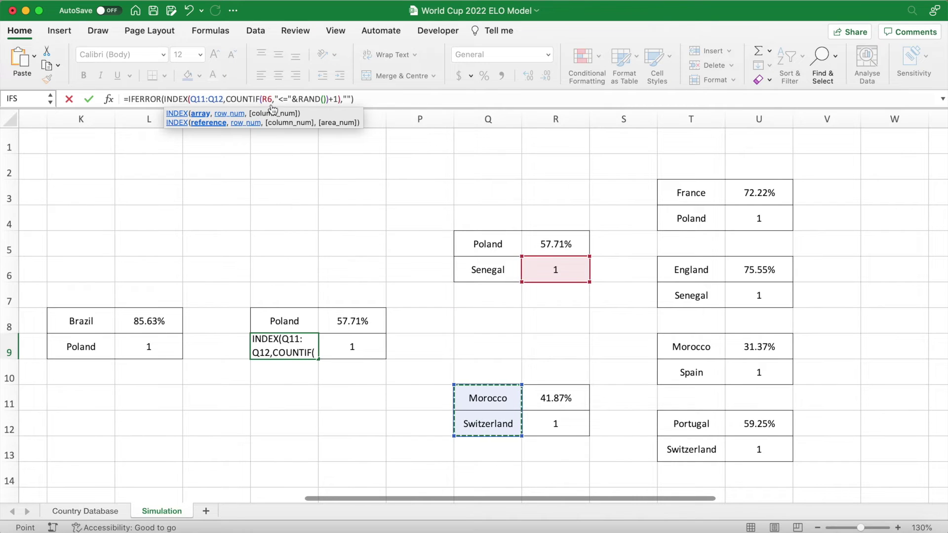
{"action": "left_click", "coordinate": [563, 401]}
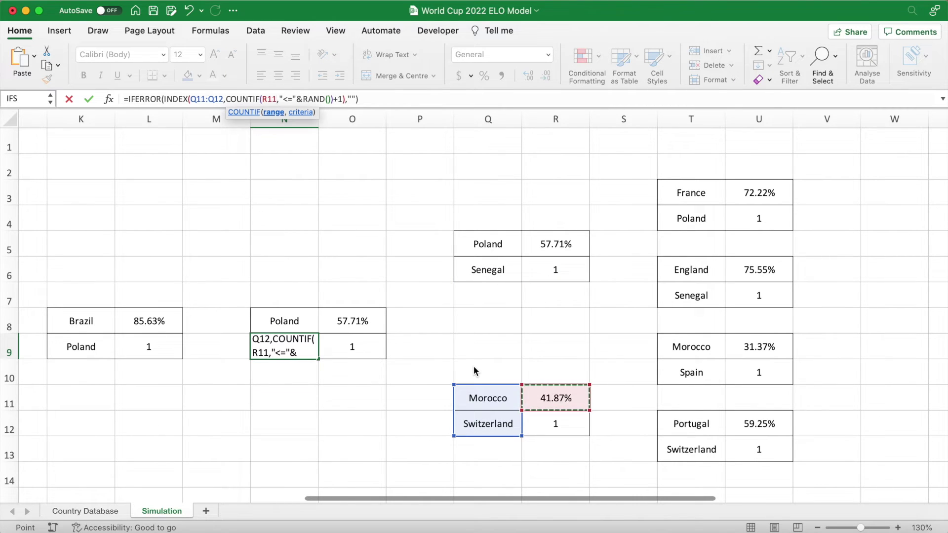
{"action": "key", "text": "Return"}
- Recalculate the simulation and zoom out to 80% to examine the whole bracket from both sides to the final
{"action": "scroll", "coordinate": [473, 366], "scroll_direction": "left", "scroll_amount": 3}
{"action": "scroll", "coordinate": [473, 366], "scroll_direction": "left", "scroll_amount": 2}
{"action": "left_click", "coordinate": [409, 239]}
{"action": "key", "text": "Delete"}
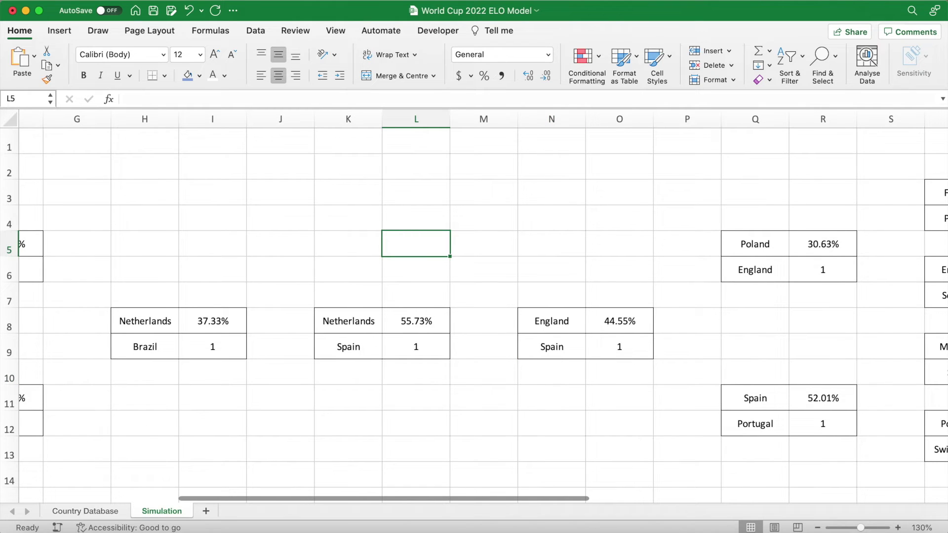
{"action": "left_click", "coordinate": [819, 528]}
{"action": "left_click", "coordinate": [819, 528]}
{"action": "left_click", "coordinate": [819, 528]}
{"action": "left_click", "coordinate": [819, 527]}
{"action": "scroll", "coordinate": [741, 465], "scroll_direction": "left", "scroll_amount": 1}
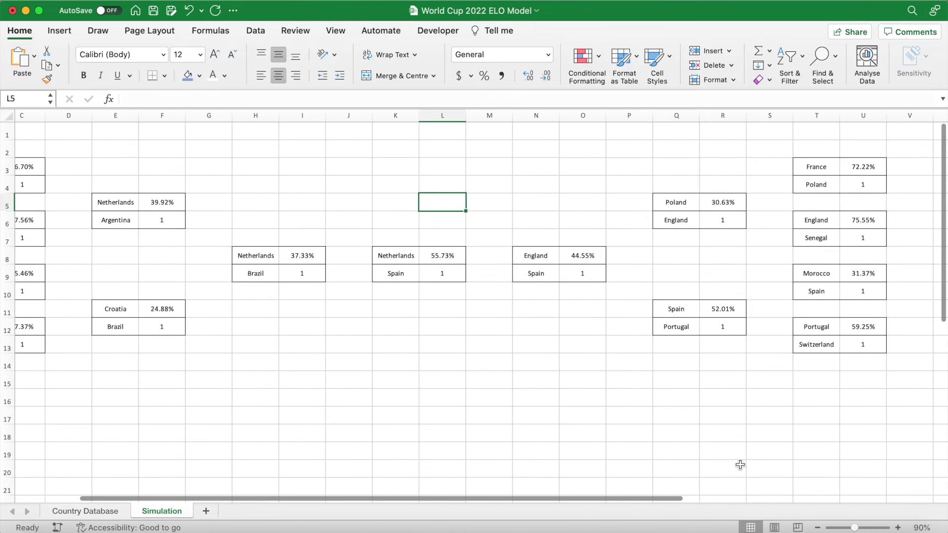
{"action": "left_click", "coordinate": [819, 528]}
{"action": "scroll", "coordinate": [612, 395], "scroll_direction": "left", "scroll_amount": 2}
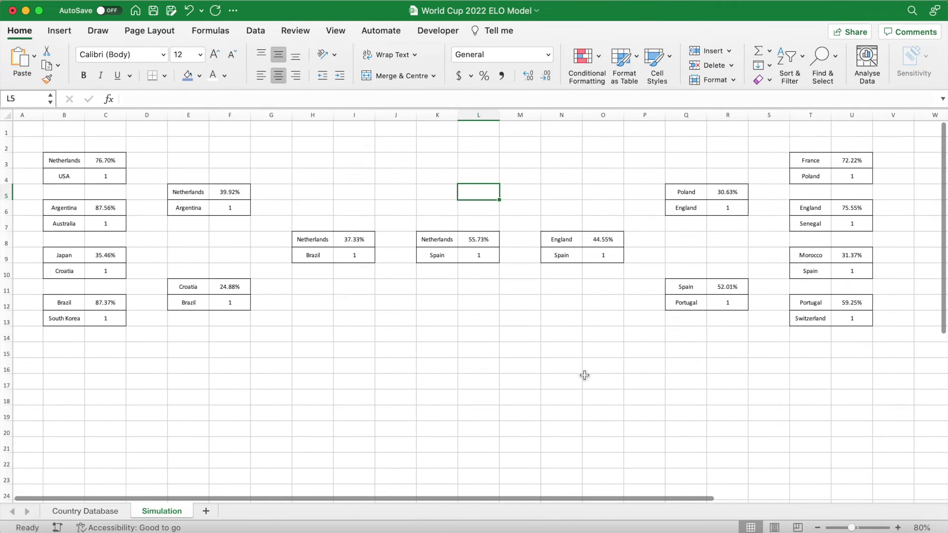
{"action": "left_click", "coordinate": [491, 367]}
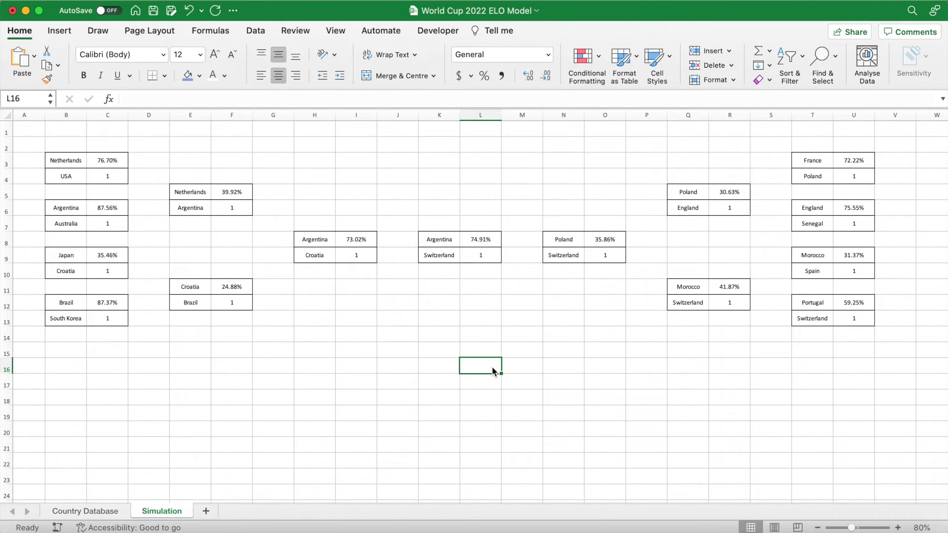
- Enter the bold label "WINNER:" in K4 above the final
{"action": "left_click", "coordinate": [441, 179]}
{"action": "key", "text": "super+b"}
{"action": "type", "text": "WINNER"}
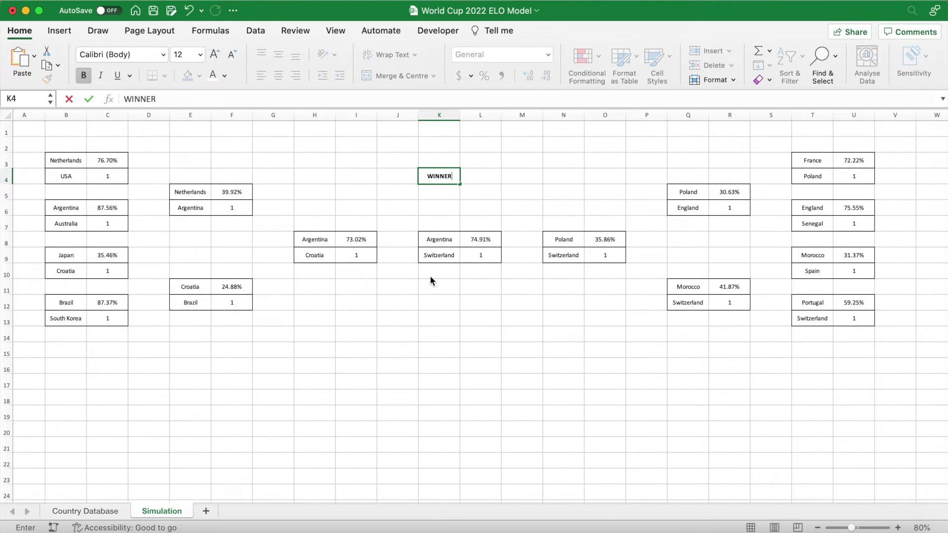
{"action": "type", "text": ":"}
{"action": "left_click", "coordinate": [483, 181]}
- Copy the winner formula from K8 for the tournament winner cell, L4
{"action": "left_click", "coordinate": [446, 244]}
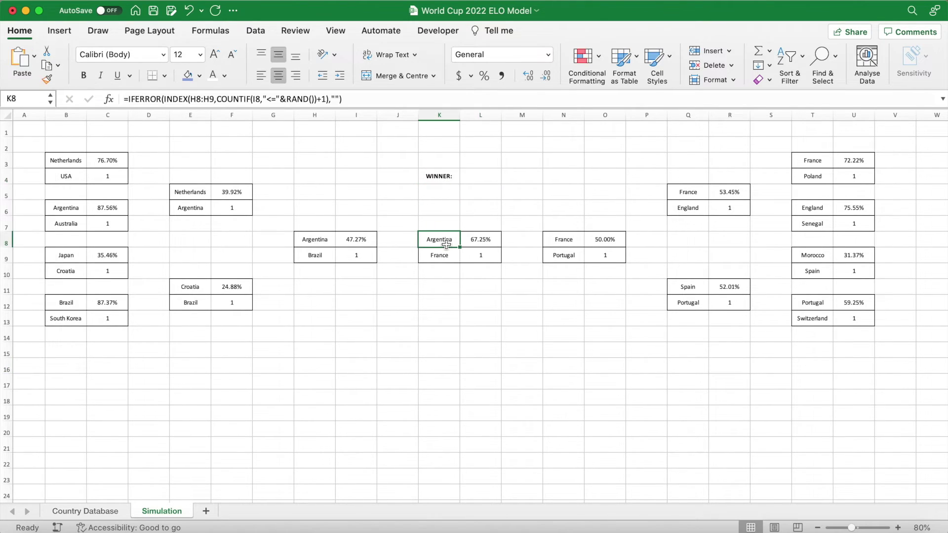
{"action": "key", "text": "super+c"}
{"action": "left_click", "coordinate": [479, 176]}
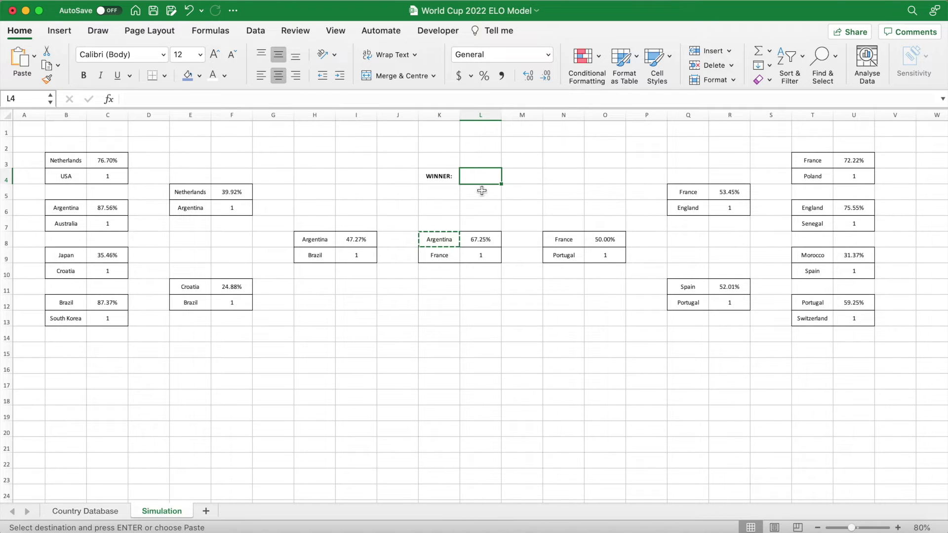
- Paste the match-winner formula into L4 and point its INDEX range to K8:K9 and its COUNTIF range to L8
{"action": "key", "text": "super+v"}
{"action": "double_click", "coordinate": [191, 102]}
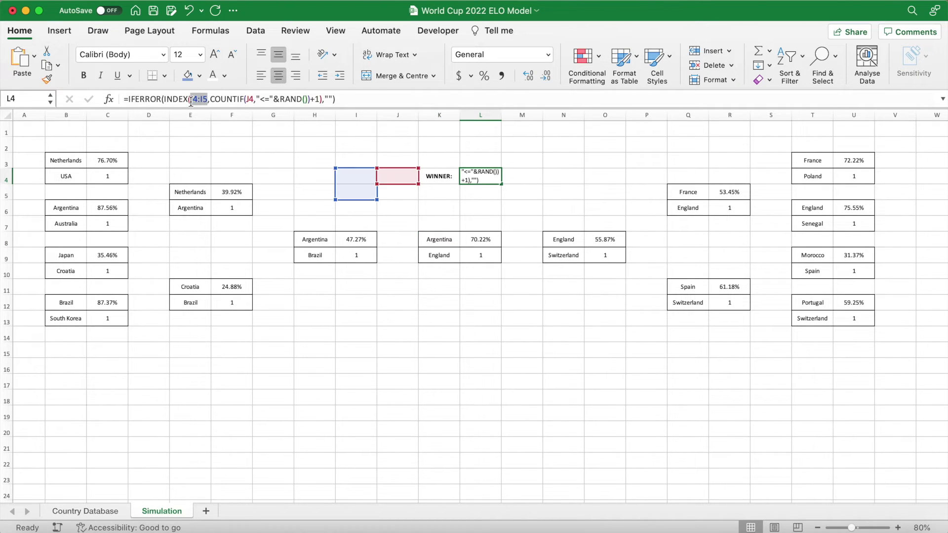
{"action": "key", "text": "BackSpace"}
{"action": "left_click_drag", "start_coordinate": [451, 245], "coordinate": [445, 257]}
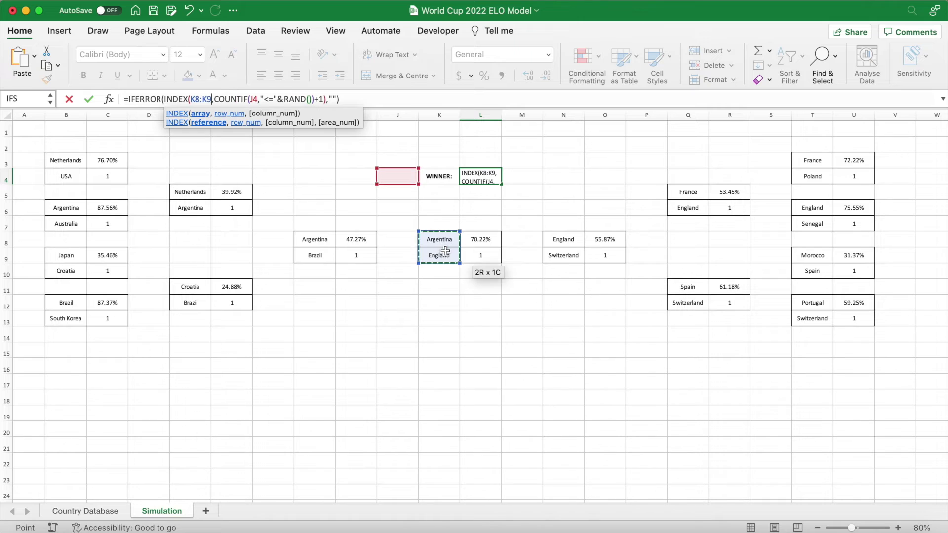
{"action": "double_click", "coordinate": [255, 99]}
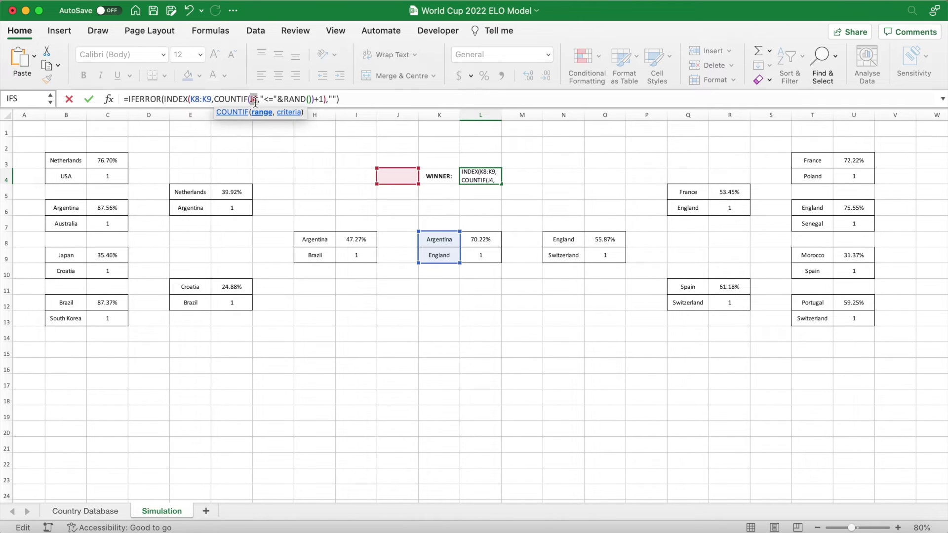
{"action": "left_click", "coordinate": [488, 240]}
{"action": "key", "text": "Return"}
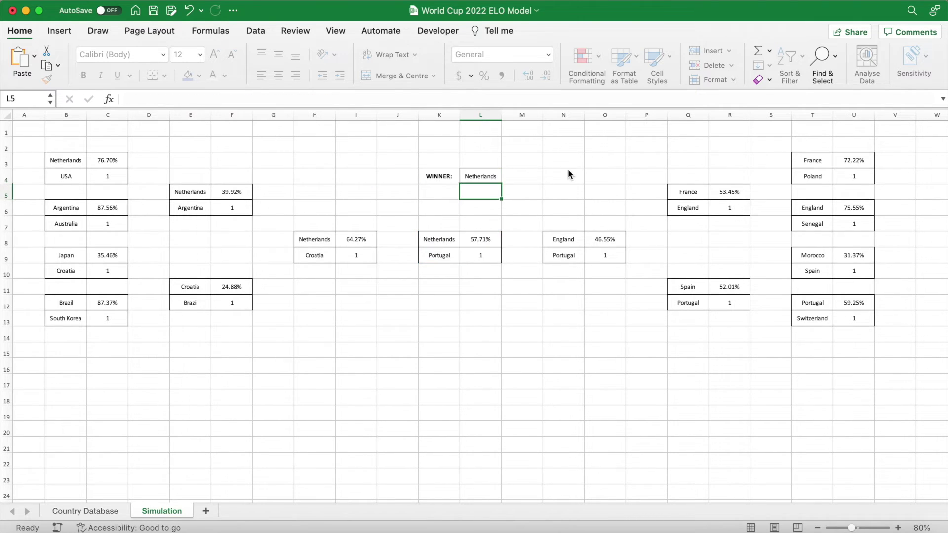
{"action": "left_click", "coordinate": [530, 207]}
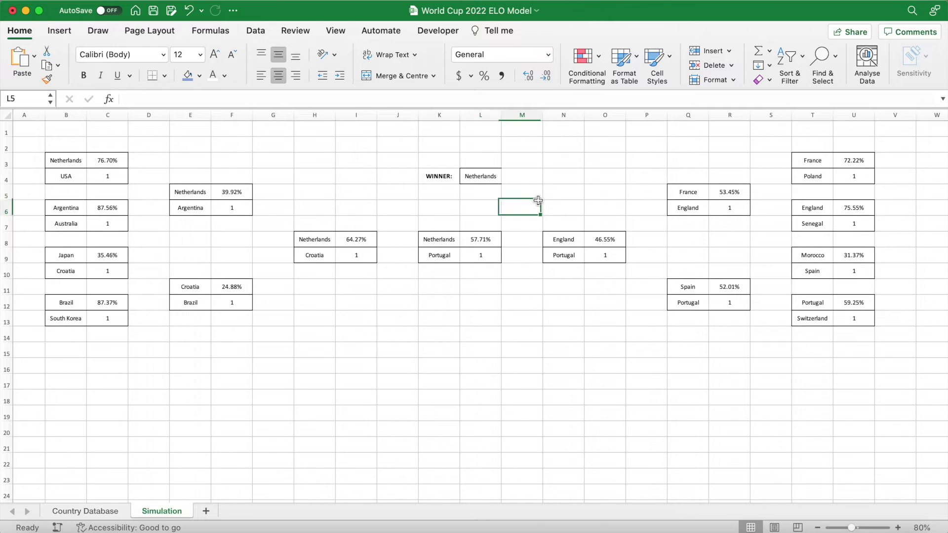
- Clear the formatting of the winner cell L4 and centre its content vertically and horizontally
{"action": "left_click", "coordinate": [470, 172]}
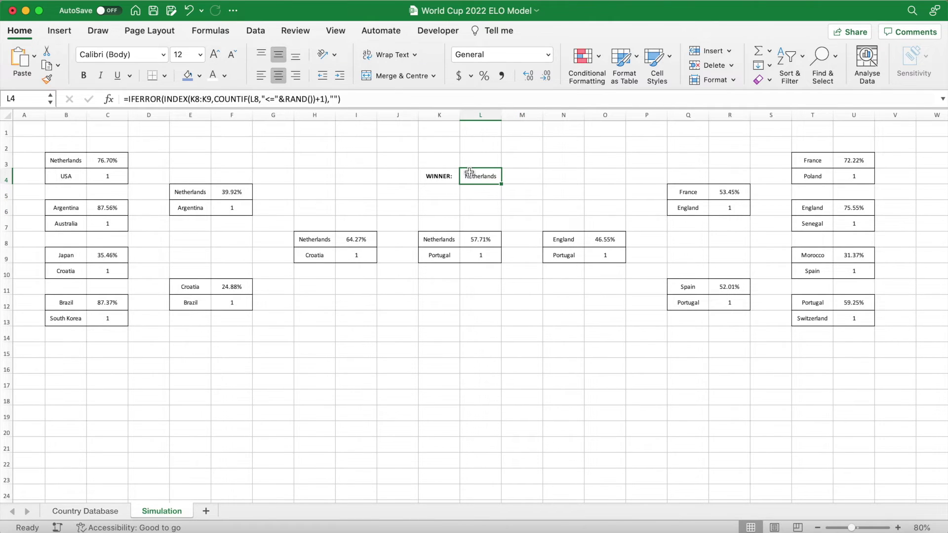
{"action": "left_click", "coordinate": [769, 81]}
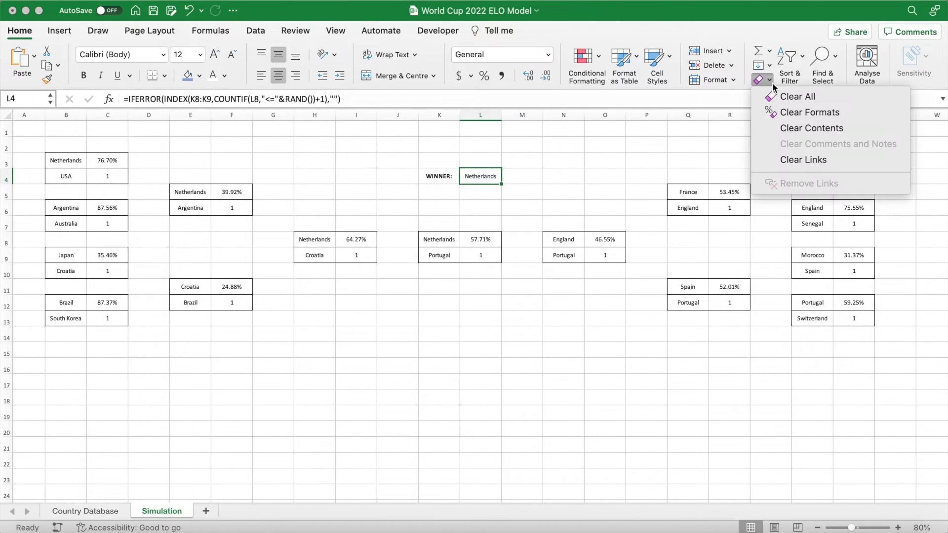
{"action": "left_click", "coordinate": [795, 113]}
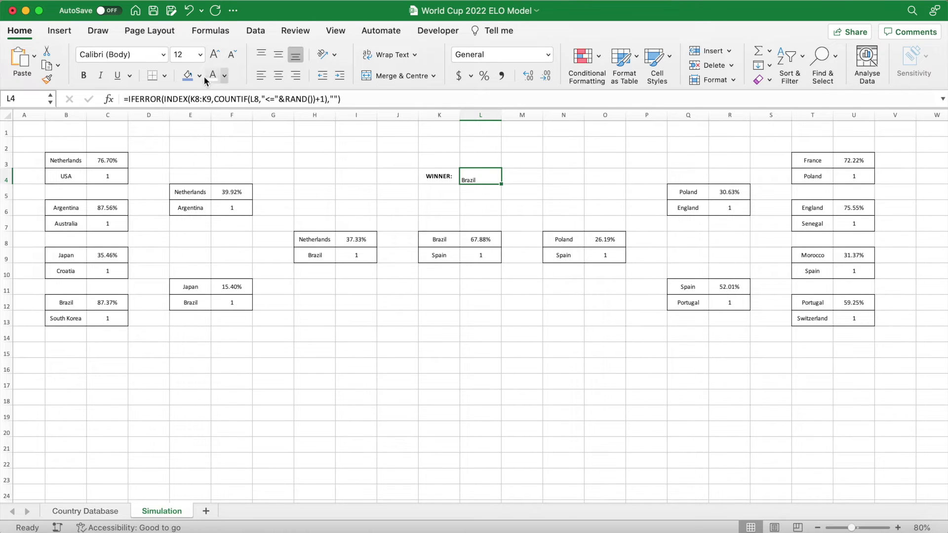
{"action": "left_click", "coordinate": [279, 55]}
{"action": "left_click", "coordinate": [278, 76]}
{"action": "left_click", "coordinate": [549, 156]}
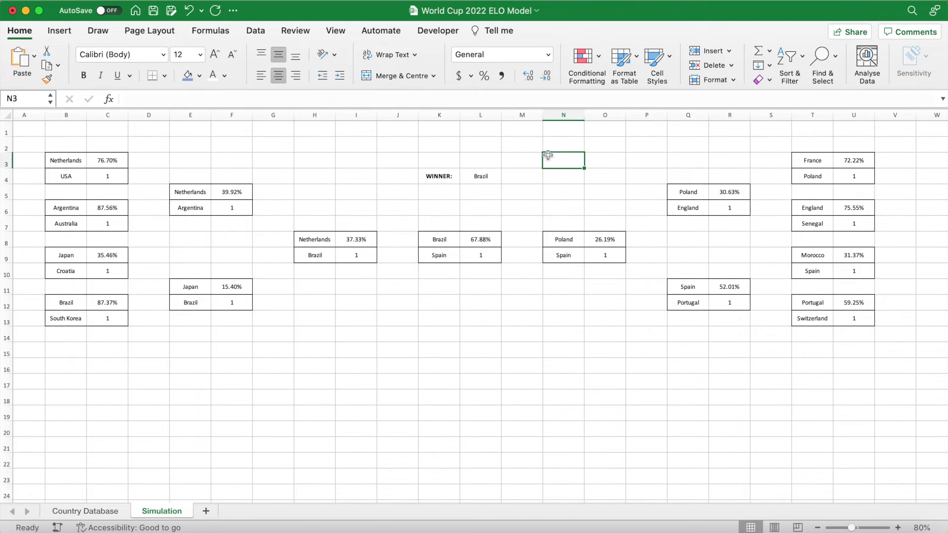
- Recalculate the sheet repeatedly to examine how the bracket and the winner change between simulations
{"action": "key", "text": "F9"}
{"action": "key", "text": "F9"}
{"action": "key", "text": "F9"}
{"action": "key", "text": "F9"}
{"action": "key", "text": "F9"}
{"action": "key", "text": "F9"}
{"action": "key", "text": "F9"}
{"action": "key", "text": "F9"}
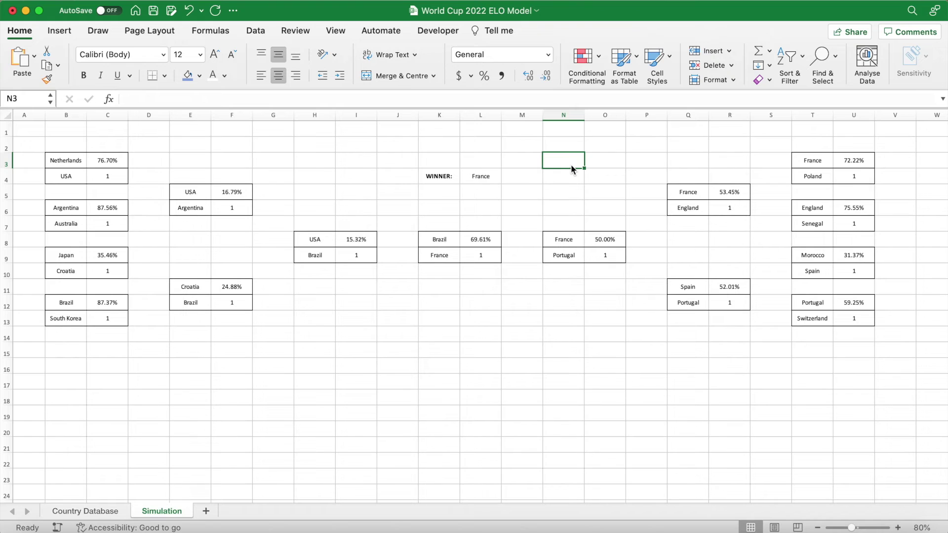
{"action": "key", "text": "F9"}
{"action": "key", "text": "F9"}
{"action": "key", "text": "F9"}
{"action": "key", "text": "F9"}
{"action": "key", "text": "F9"}
{"action": "key", "text": "F9"}
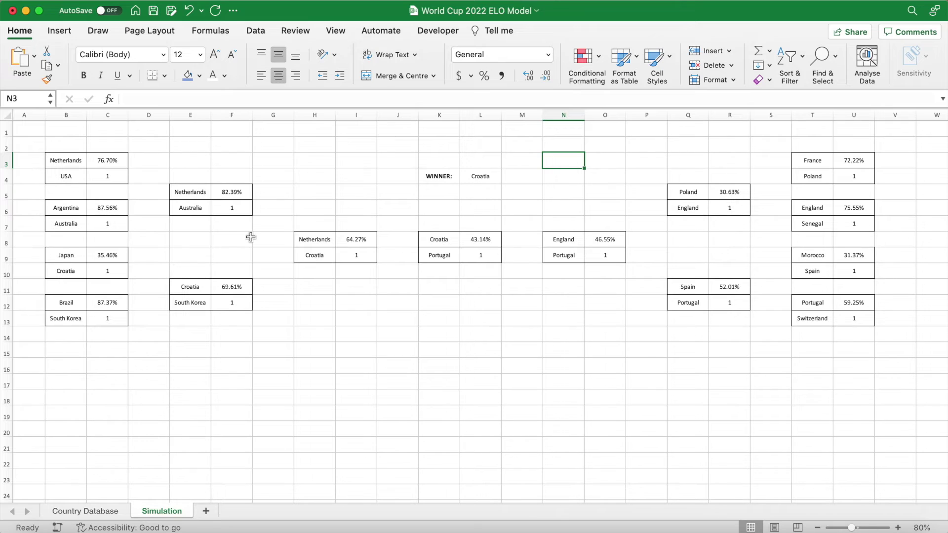
- Start a Classic conditional formatting rule on B3:B4 that only formats cells containing a given cell value
{"action": "left_click_drag", "start_coordinate": [74, 160], "coordinate": [69, 176]}
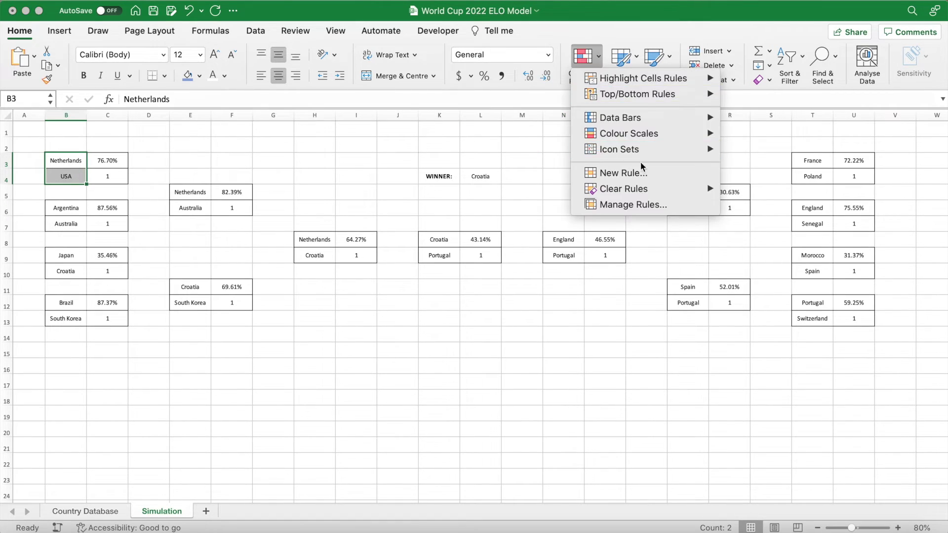
{"action": "left_click", "coordinate": [678, 173]}
{"action": "left_click", "coordinate": [469, 125]}
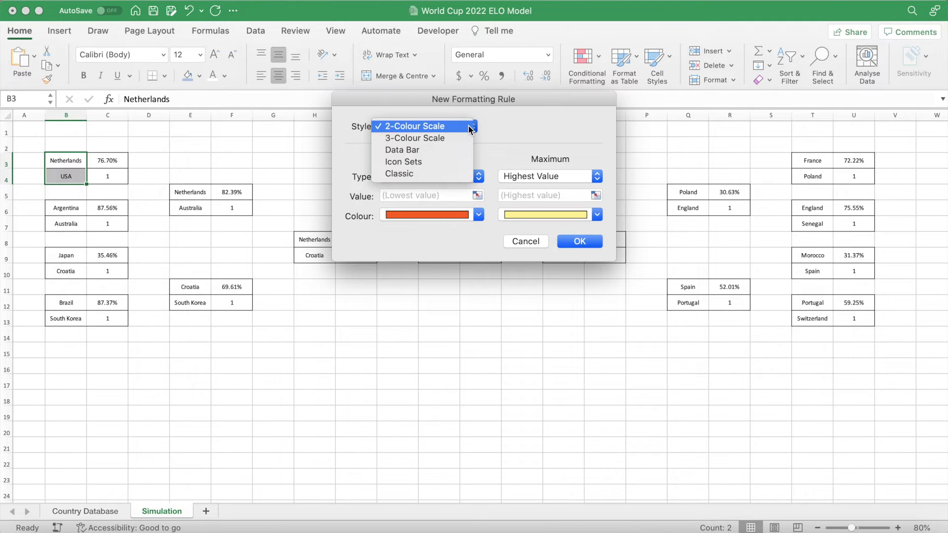
{"action": "left_click", "coordinate": [453, 171]}
{"action": "left_click", "coordinate": [548, 162]}
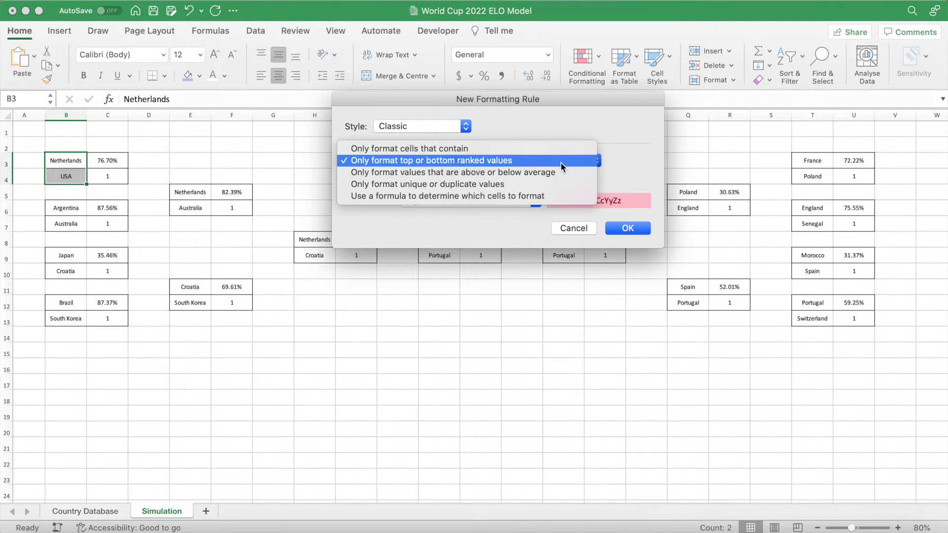
{"action": "left_click", "coordinate": [552, 148]}
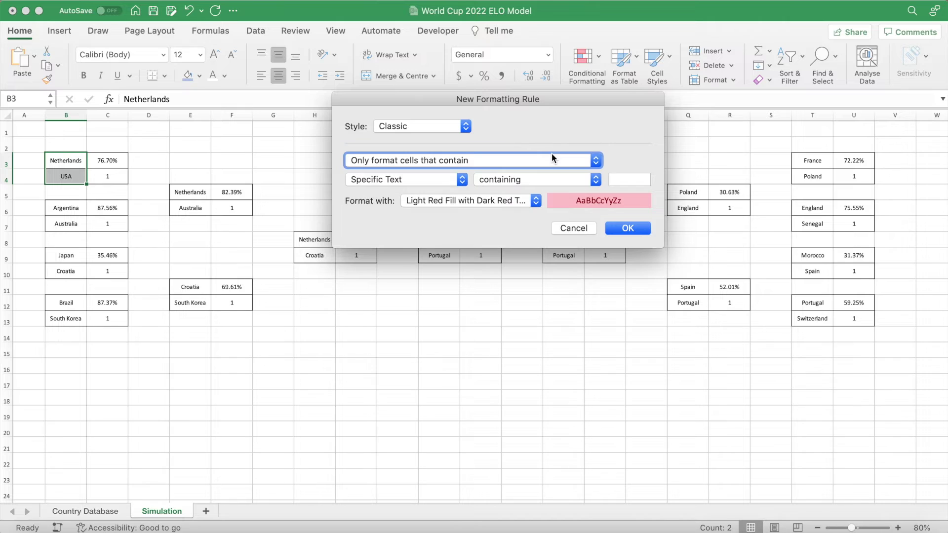
{"action": "left_click", "coordinate": [446, 189]}
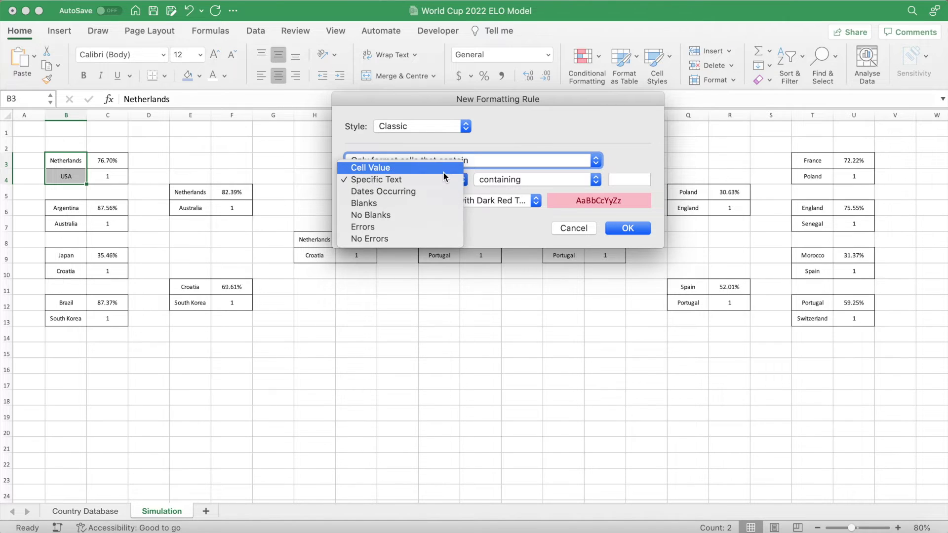
{"action": "left_click", "coordinate": [443, 171]}
- Make the rule apply to values equal to $E$5 with Green Fill with Dark Green Text, and confirm it
{"action": "left_click", "coordinate": [529, 182]}
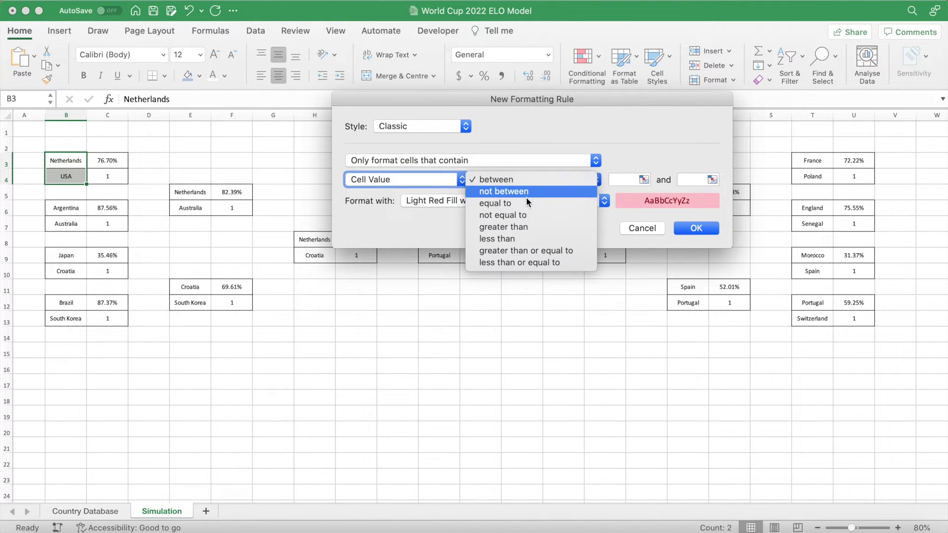
{"action": "left_click", "coordinate": [527, 203]}
{"action": "left_click", "coordinate": [626, 179]}
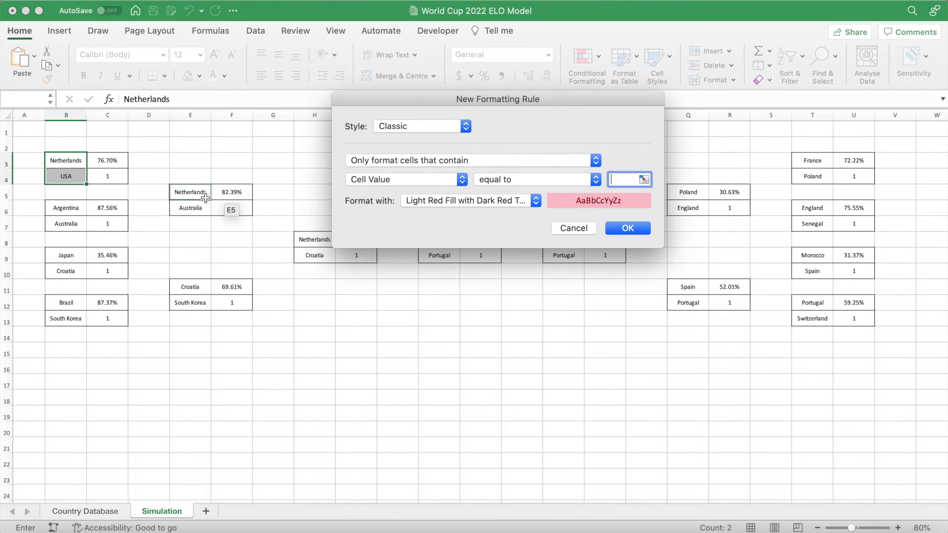
{"action": "left_click", "coordinate": [204, 200]}
{"action": "left_click", "coordinate": [436, 202]}
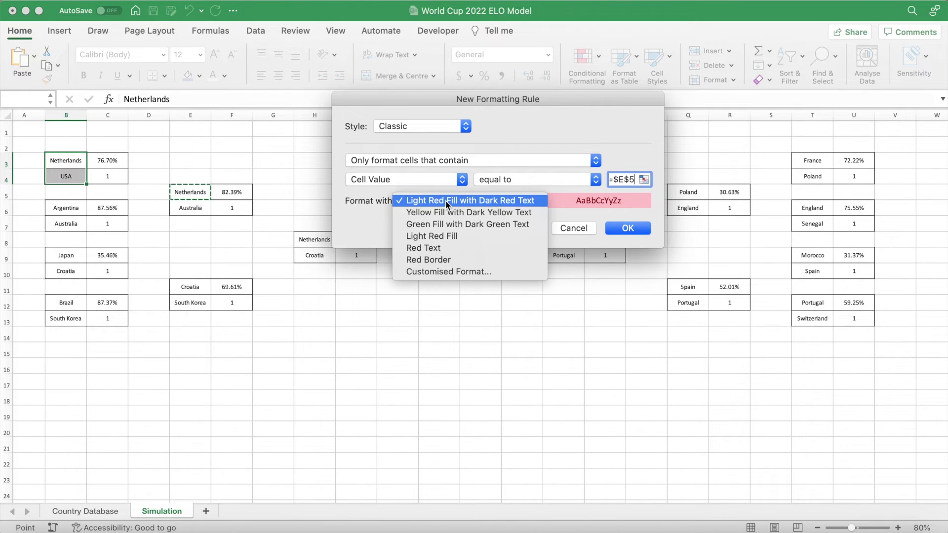
{"action": "left_click", "coordinate": [451, 225]}
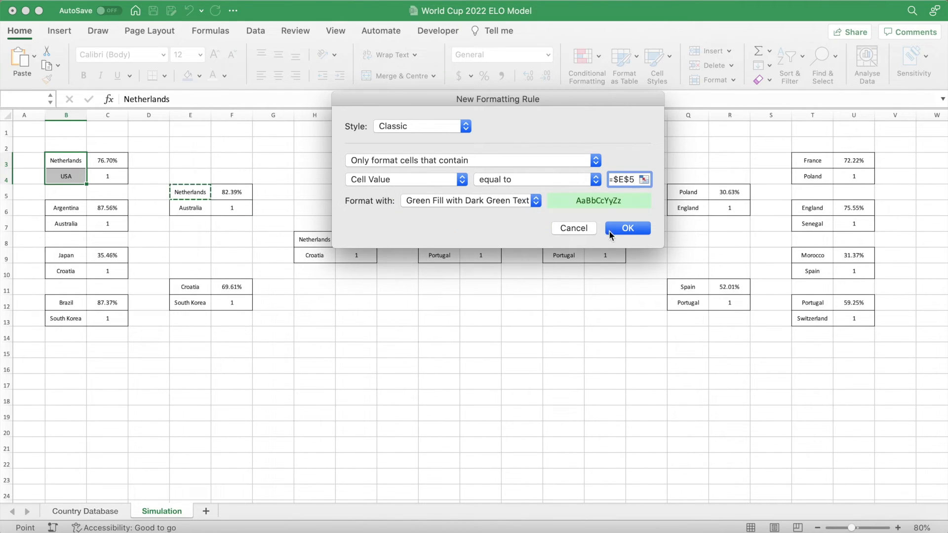
{"action": "left_click", "coordinate": [628, 228]}
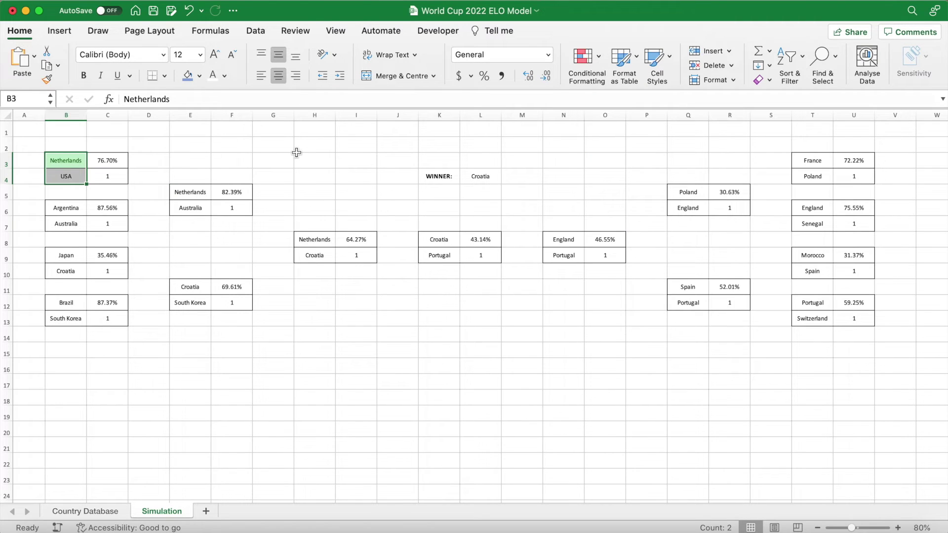
- Rerun the simulation several times from an empty cell to check the highlighting of the Netherlands–USA winner
{"action": "left_click", "coordinate": [297, 152]}
{"action": "key", "text": "Delete"}
{"action": "key", "text": "Delete"}
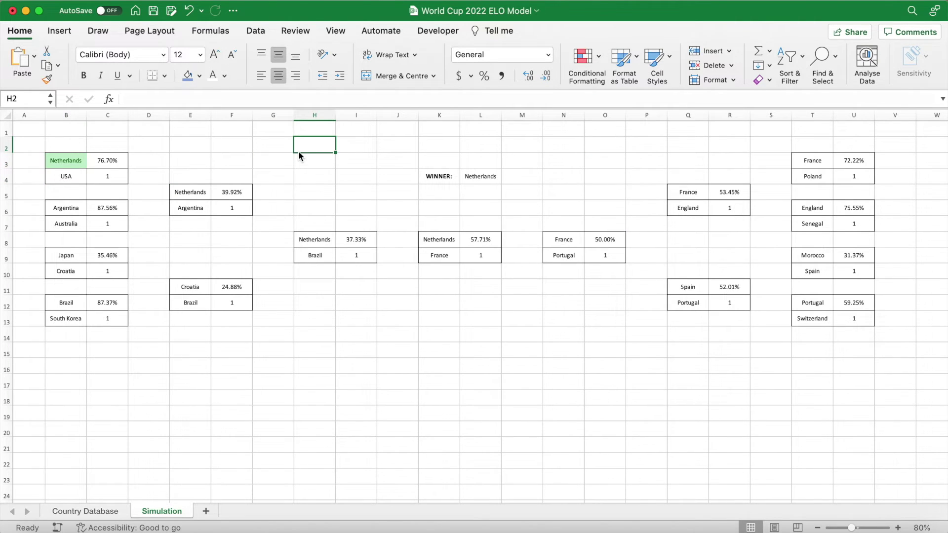
{"action": "key", "text": "Delete"}
{"action": "key", "text": "Delete"}
{"action": "key", "text": "Delete"}
{"action": "key", "text": "Delete"}
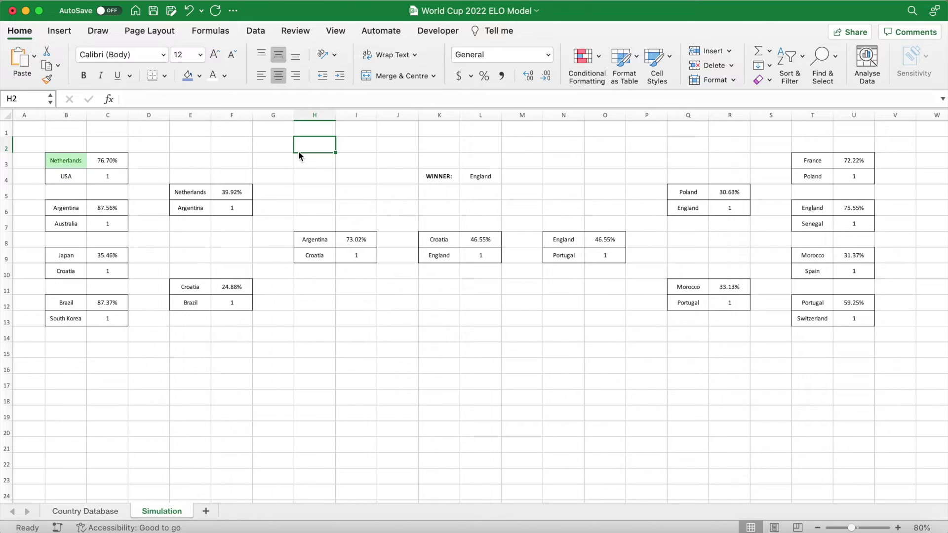
{"action": "key", "text": "Delete"}
{"action": "key", "text": "Delete"}
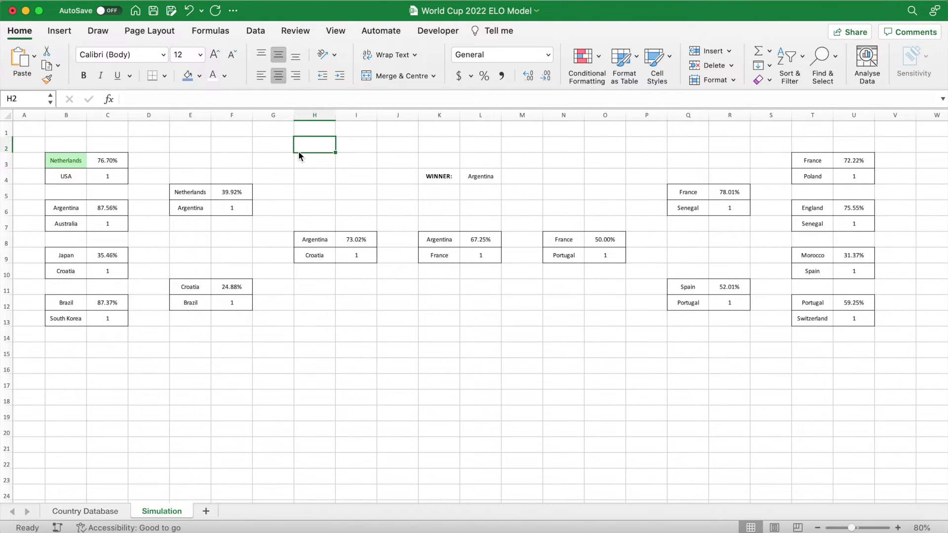
- Add an equal-to highlight rule on B6:B7 that compares with $E$6 and uses Green Fill with Dark Green Text
{"action": "left_click_drag", "start_coordinate": [75, 209], "coordinate": [75, 220]}
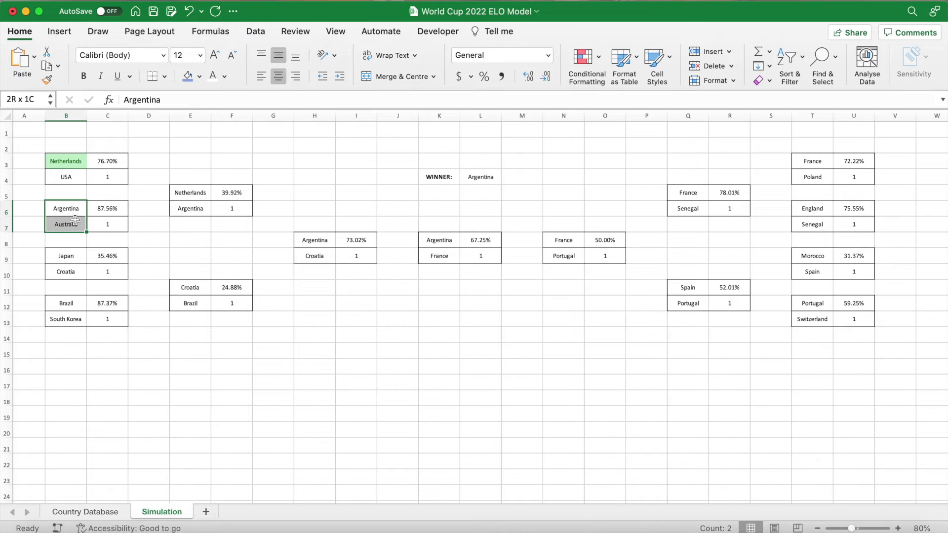
{"action": "left_click", "coordinate": [596, 61]}
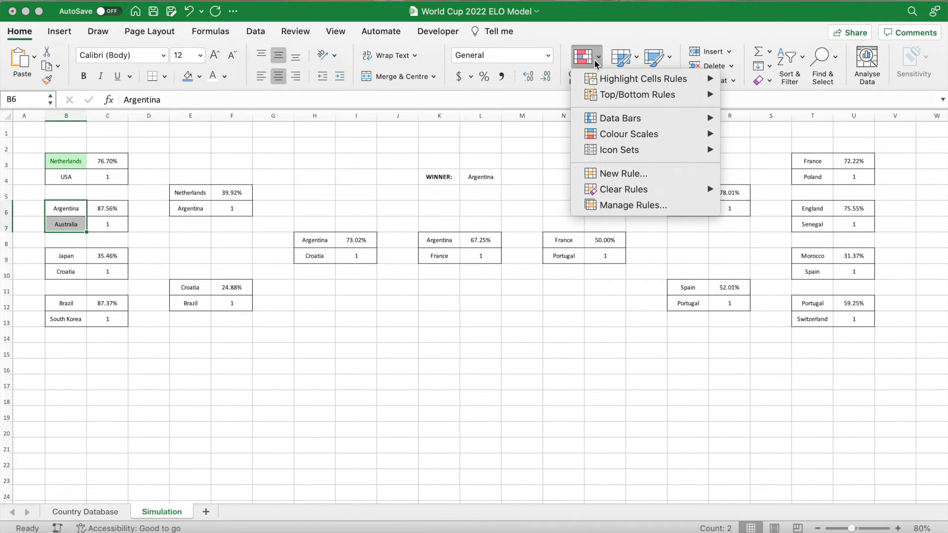
{"action": "mouse_move", "coordinate": [638, 79]}
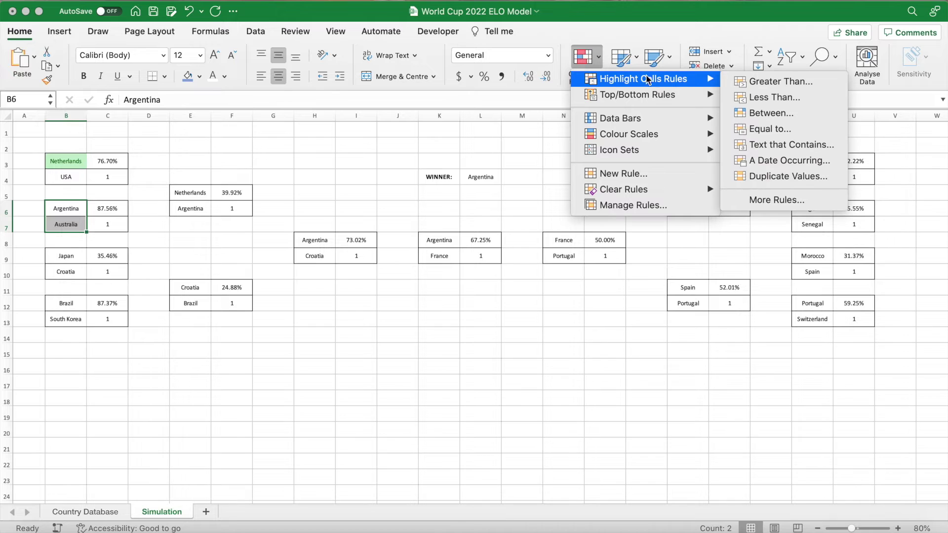
{"action": "left_click", "coordinate": [767, 128]}
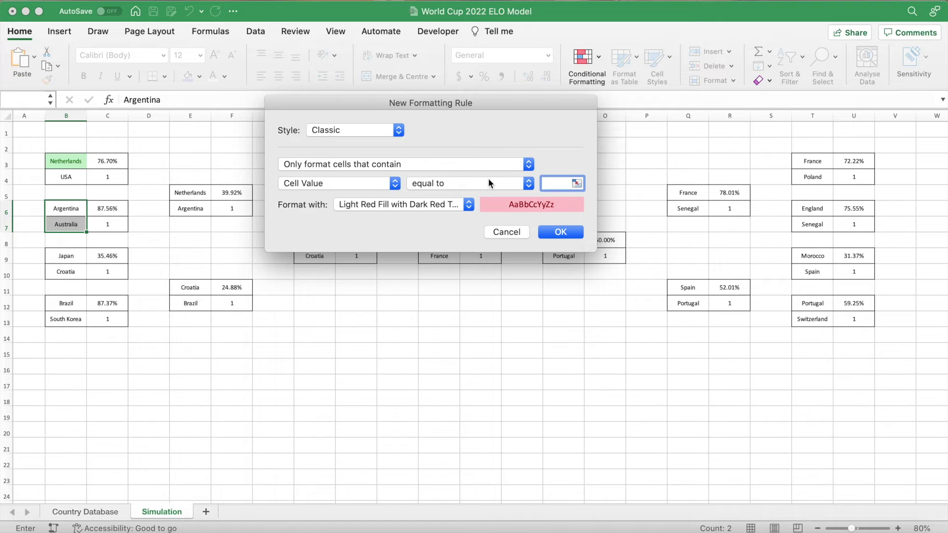
{"action": "left_click", "coordinate": [199, 208]}
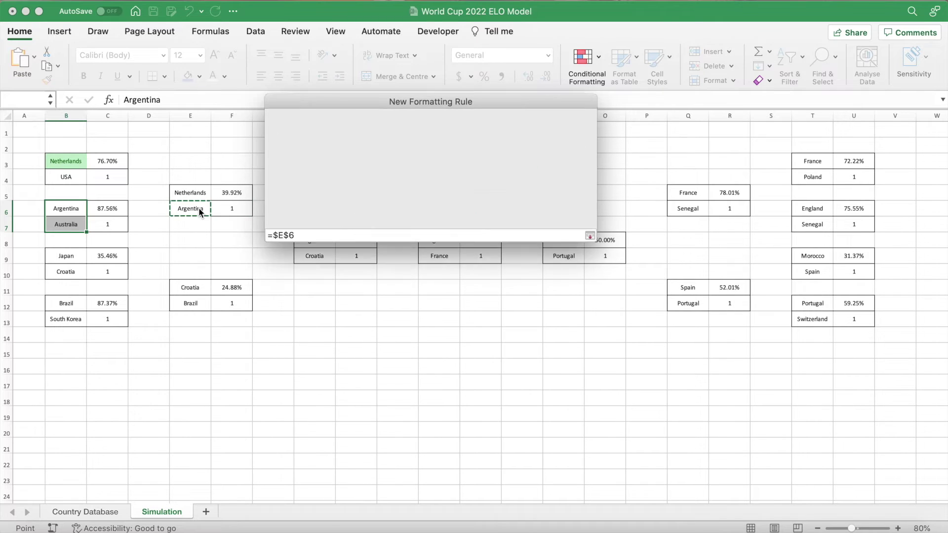
{"action": "left_click", "coordinate": [402, 208]}
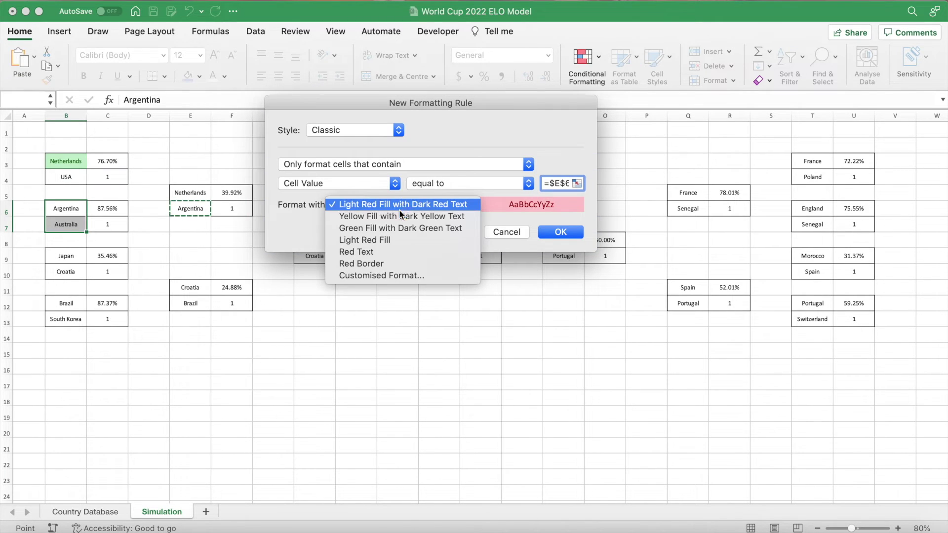
{"action": "left_click", "coordinate": [395, 227]}
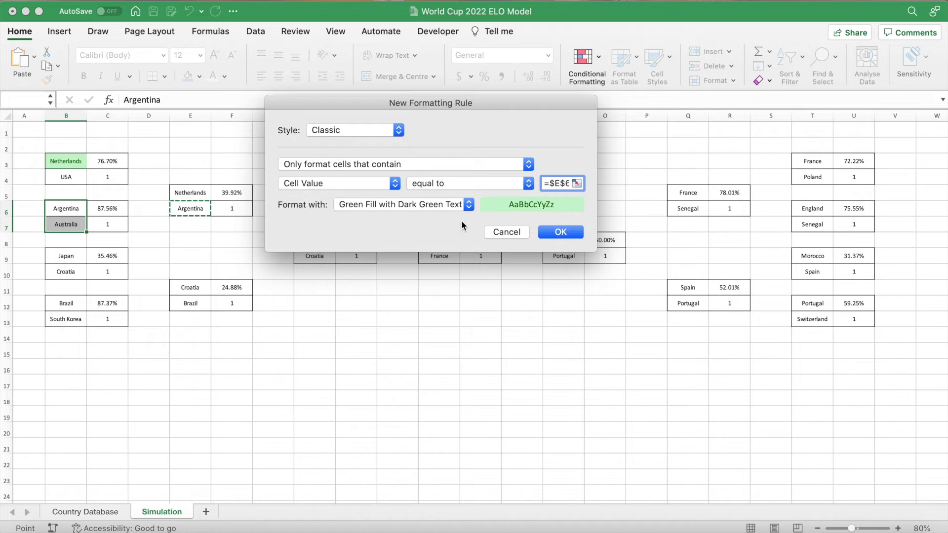
{"action": "left_click", "coordinate": [577, 231]}
- Recalculate the simulation repeatedly to check the green highlighting in the first two left-side matches
{"action": "left_click", "coordinate": [380, 354]}
{"action": "key", "text": "F9"}
{"action": "key", "text": "F9"}
{"action": "key", "text": "F9"}
{"action": "key", "text": "F9"}
{"action": "key", "text": "F9"}
{"action": "key", "text": "F9"}
{"action": "key", "text": "F9"}
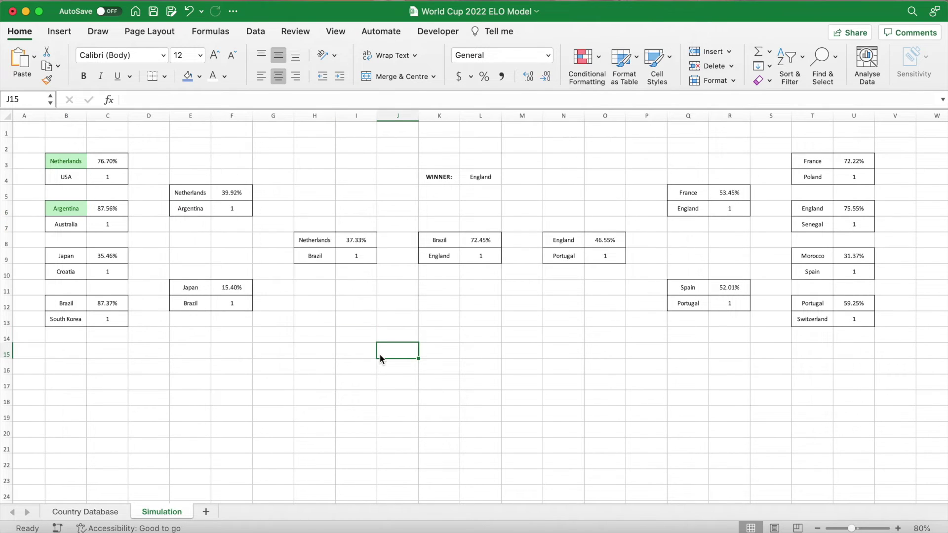
{"action": "key", "text": "F9"}
{"action": "key", "text": "F9"}
{"action": "key", "text": "F9"}
{"action": "key", "text": "F9"}
{"action": "key", "text": "F9"}
{"action": "key", "text": "F9"}
{"action": "key", "text": "F9"}
{"action": "key", "text": "F9"}
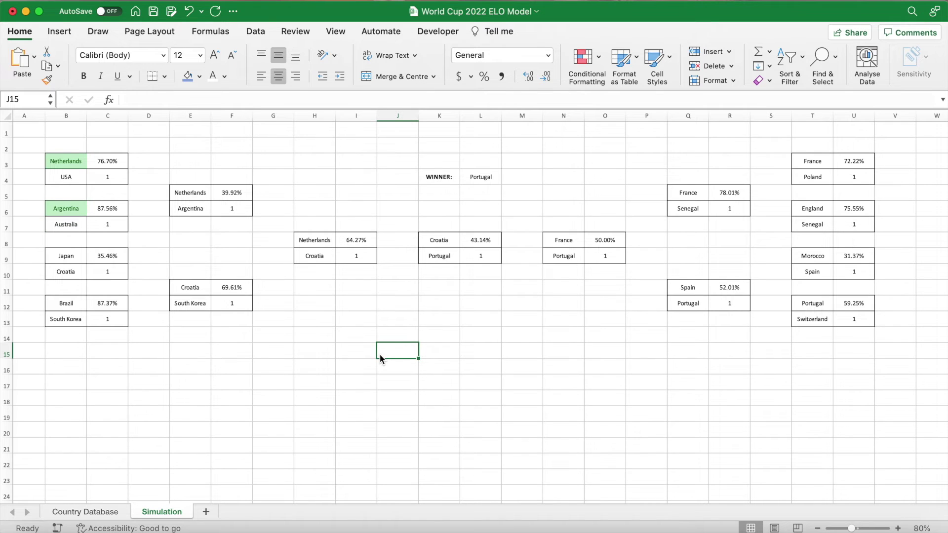
- Add green equal-to highlight rules for B9:B10 and B12:B13, compared with the advancing teams in E11 and E12
{"action": "left_click", "coordinate": [588, 57]}
{"action": "mouse_move", "coordinate": [652, 79]}
{"action": "left_click_drag", "start_coordinate": [68, 256], "coordinate": [68, 318]}
{"action": "left_click", "coordinate": [777, 130]}
{"action": "left_click", "coordinate": [190, 288]}
{"action": "left_click", "coordinate": [576, 231]}
{"action": "left_click", "coordinate": [587, 57]}
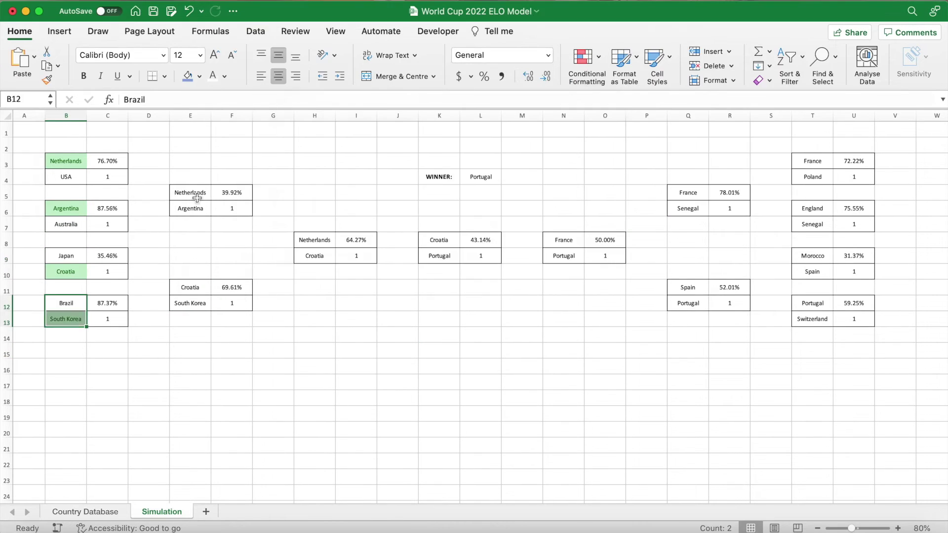
- Add green equal-to highlight rules for the quarter-final teams in E5:E6 and E11:E12, compared with their advancing semi-finalists
{"action": "left_click_drag", "start_coordinate": [191, 193], "coordinate": [191, 208]}
{"action": "left_click", "coordinate": [587, 57]}
{"action": "left_click_drag", "start_coordinate": [338, 104], "coordinate": [362, 326]}
{"action": "left_click", "coordinate": [582, 452]}
{"action": "left_click_drag", "start_coordinate": [192, 287], "coordinate": [191, 303]}
{"action": "left_click", "coordinate": [587, 58]}
- Add a green equal-to highlight rule for the semi-final teams in H8:H9, compared with the finalist in K8
{"action": "left_click_drag", "start_coordinate": [316, 240], "coordinate": [316, 256]}
{"action": "left_click", "coordinate": [462, 206]}
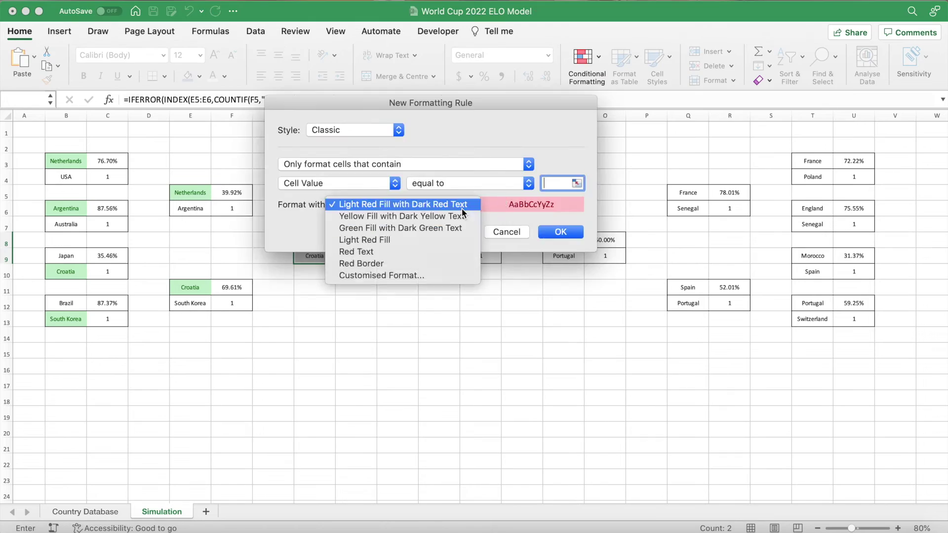
{"action": "left_click", "coordinate": [382, 275]}
- Add green equal-to highlight rules for T3:T4, T6:T7, T9:T10 and T12:T13, compared with their advancing teams in column Q
{"action": "left_click_drag", "start_coordinate": [813, 162], "coordinate": [813, 177]}
{"action": "left_click", "coordinate": [771, 130]}
{"action": "left_click_drag", "start_coordinate": [813, 209], "coordinate": [813, 224]}
{"action": "left_click", "coordinate": [587, 57]}
{"action": "left_click", "coordinate": [770, 133]}
{"action": "left_click_drag", "start_coordinate": [812, 256], "coordinate": [812, 272]}
{"action": "left_click_drag", "start_coordinate": [813, 304], "coordinate": [812, 319]}
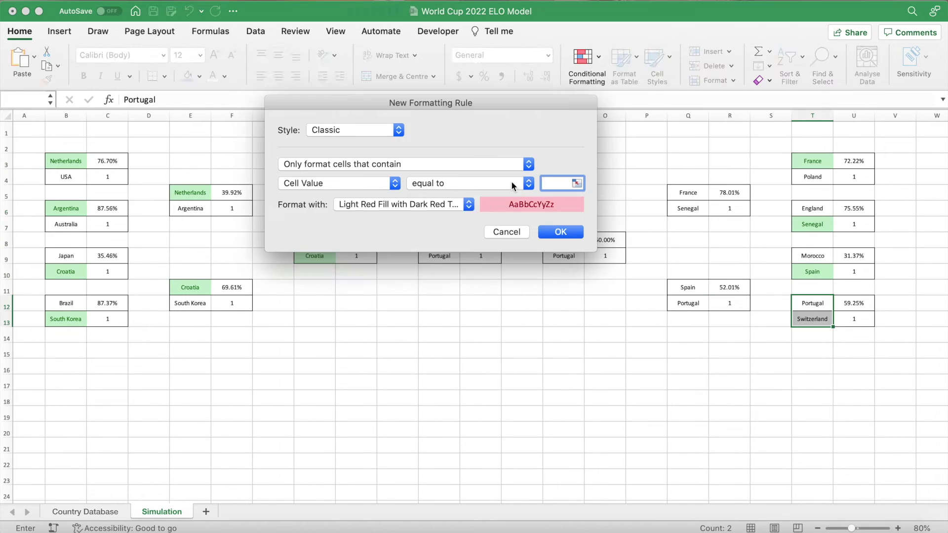
- Add green equal-to highlight rules for the quarter-final teams in Q5:Q6 and Q11:Q12, compared with their semi-finalists in N8 and N9
{"action": "left_click_drag", "start_coordinate": [688, 193], "coordinate": [688, 209]}
{"action": "left_click", "coordinate": [587, 58]}
{"action": "left_click", "coordinate": [779, 127]}
{"action": "left_click_drag", "start_coordinate": [688, 288], "coordinate": [688, 303]}
- Add an equal-to highlight rule for the semi-final teams in N8:N9, compared with the finalist in K9, using Green Fill with Dark Green Text
{"action": "left_click_drag", "start_coordinate": [563, 240], "coordinate": [564, 256]}
{"action": "left_click_drag", "start_coordinate": [431, 103], "coordinate": [384, 299]}
{"action": "left_click", "coordinate": [480, 256]}
{"action": "left_click", "coordinate": [391, 402]}
{"action": "left_click", "coordinate": [389, 428]}
{"action": "left_click", "coordinate": [514, 429]}
{"action": "left_click_drag", "start_coordinate": [563, 240], "coordinate": [564, 255]}
{"action": "left_click", "coordinate": [587, 57]}
{"action": "left_click", "coordinate": [779, 128]}
{"action": "left_click_drag", "start_coordinate": [601, 94], "coordinate": [551, 304]}
{"action": "left_click", "coordinate": [535, 330]}
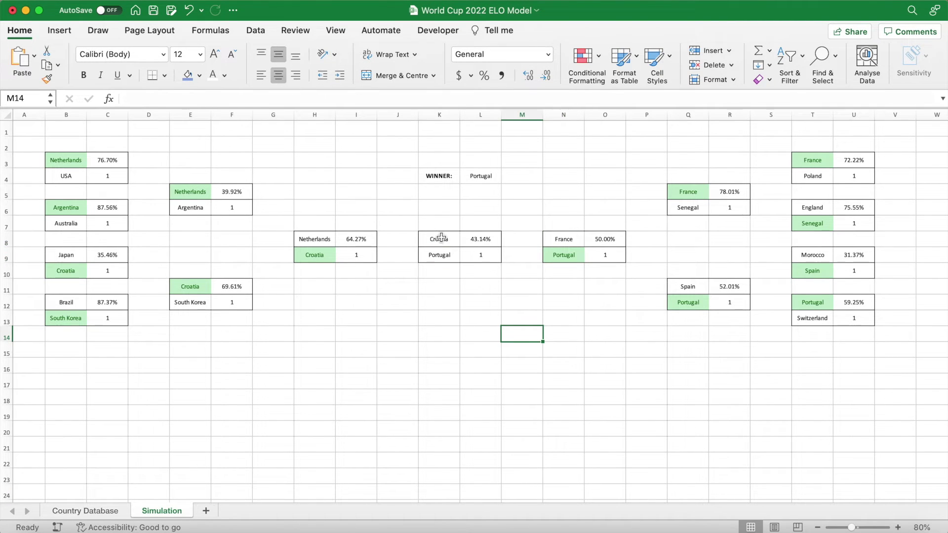
- Set up an equal-to highlight rule on the finalists in K8:K9 that compares with the winner in $L$4
{"action": "left_click_drag", "start_coordinate": [441, 237], "coordinate": [441, 255]}
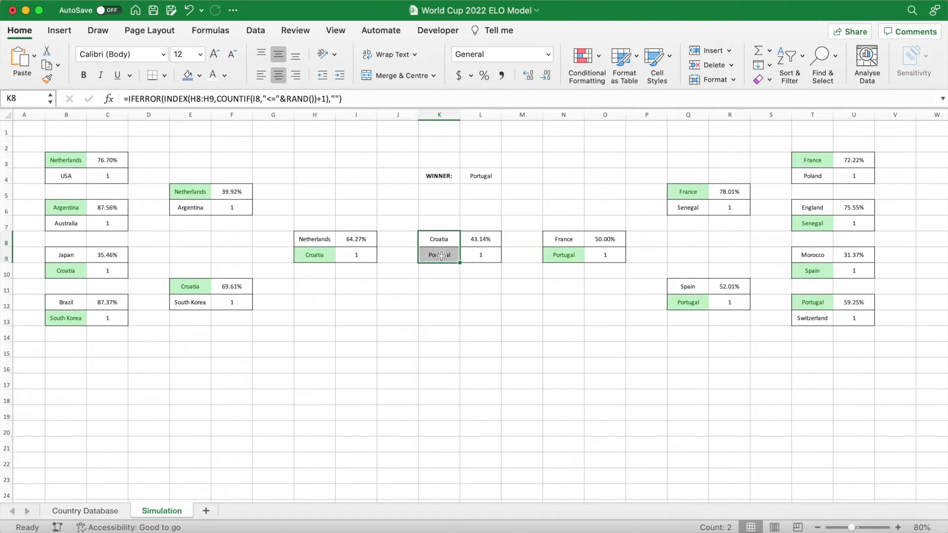
{"action": "left_click", "coordinate": [597, 61]}
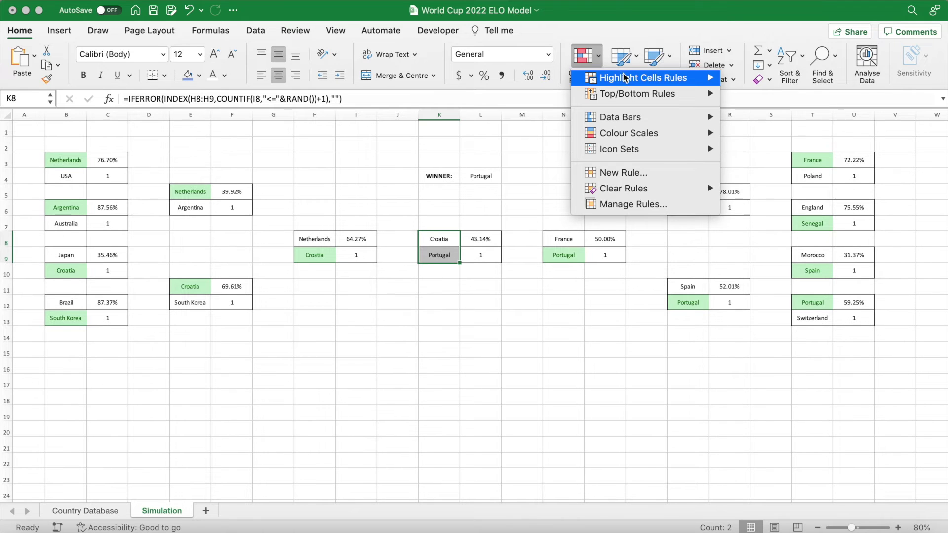
{"action": "mouse_move", "coordinate": [625, 78]}
{"action": "left_click", "coordinate": [776, 129]}
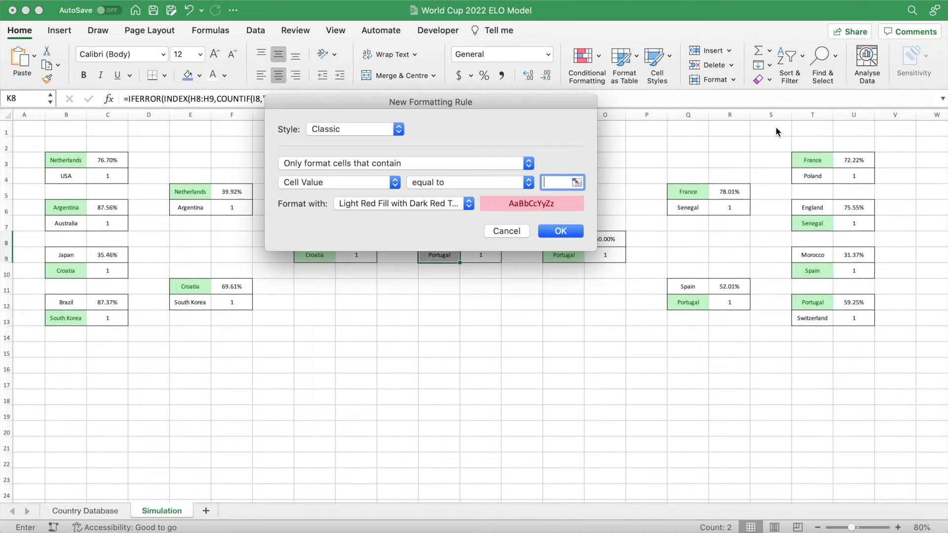
{"action": "left_click_drag", "start_coordinate": [513, 102], "coordinate": [488, 304]}
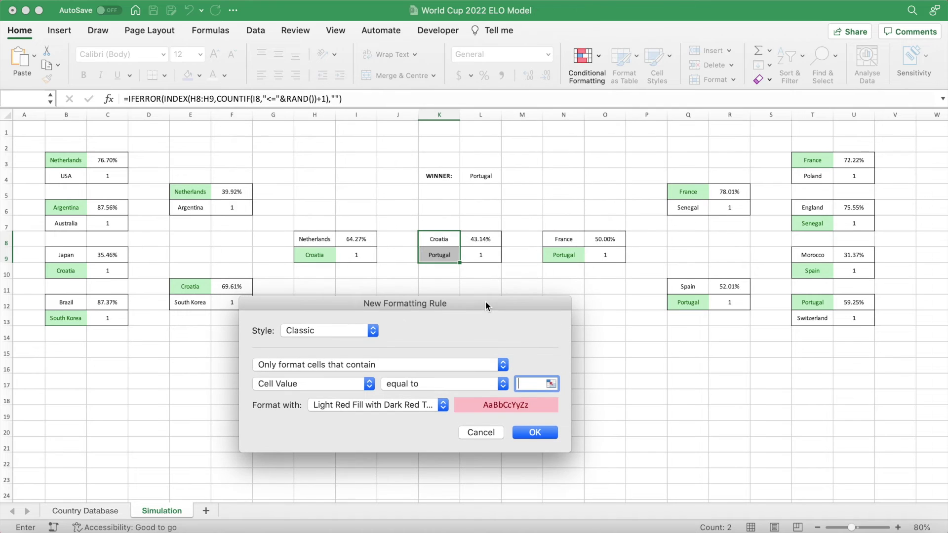
{"action": "left_click", "coordinate": [481, 178]}
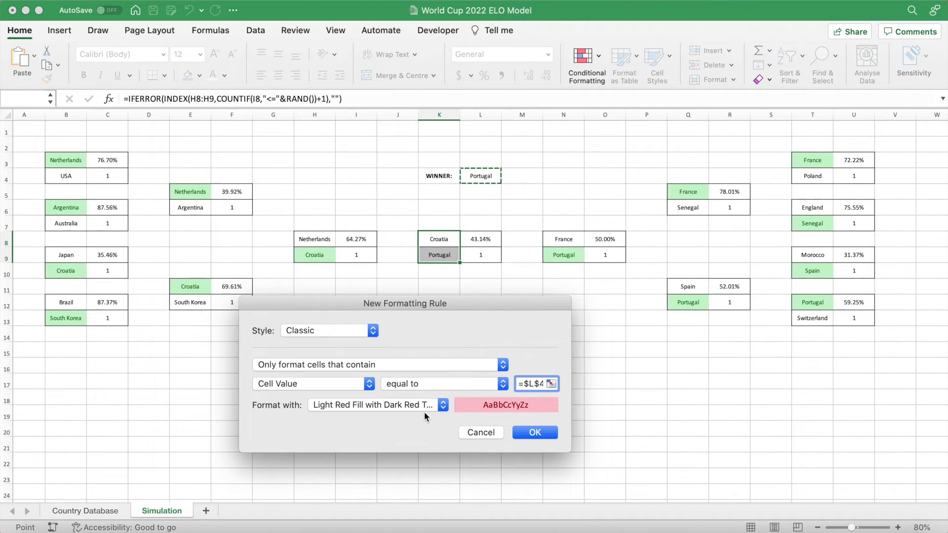
- Give the finalists' rule a customised format with the standard orange background fill and apply it
{"action": "left_click", "coordinate": [426, 406]}
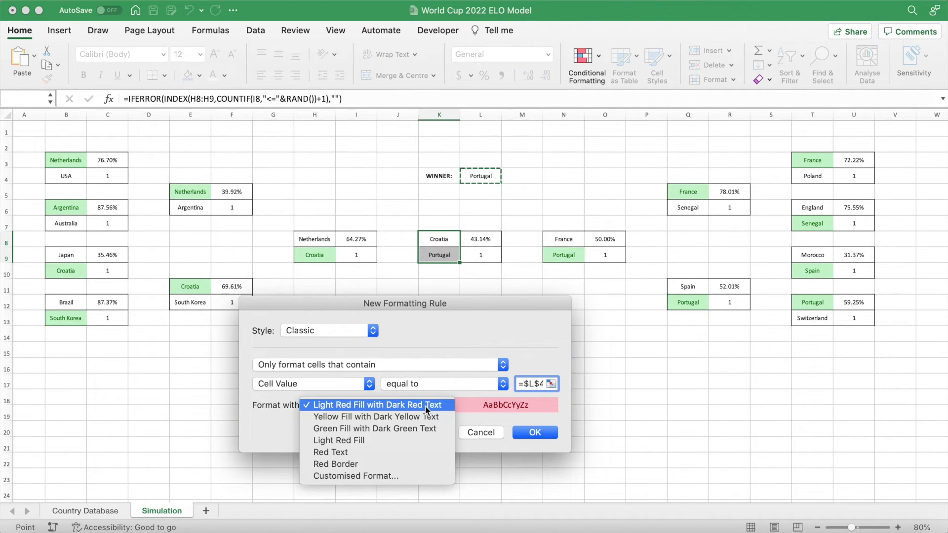
{"action": "left_click", "coordinate": [418, 475]}
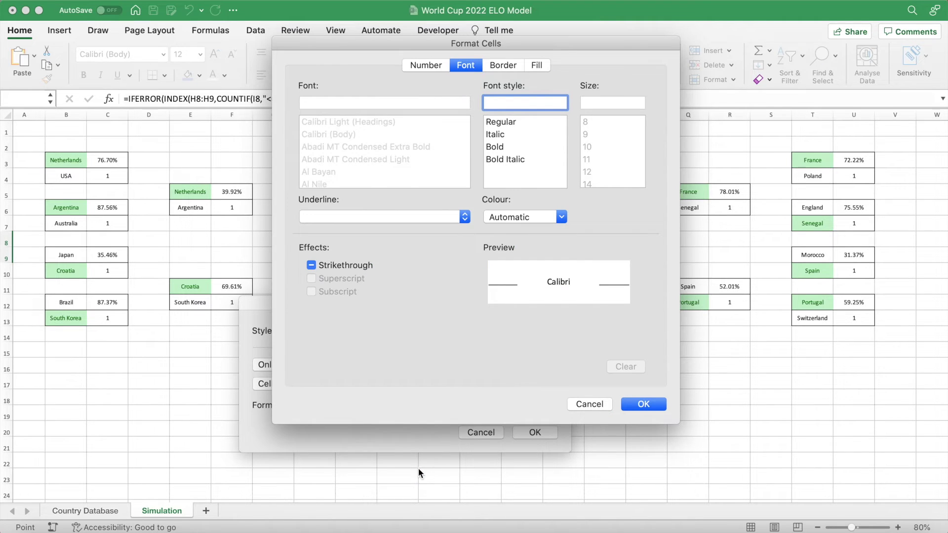
{"action": "left_click", "coordinate": [545, 61]}
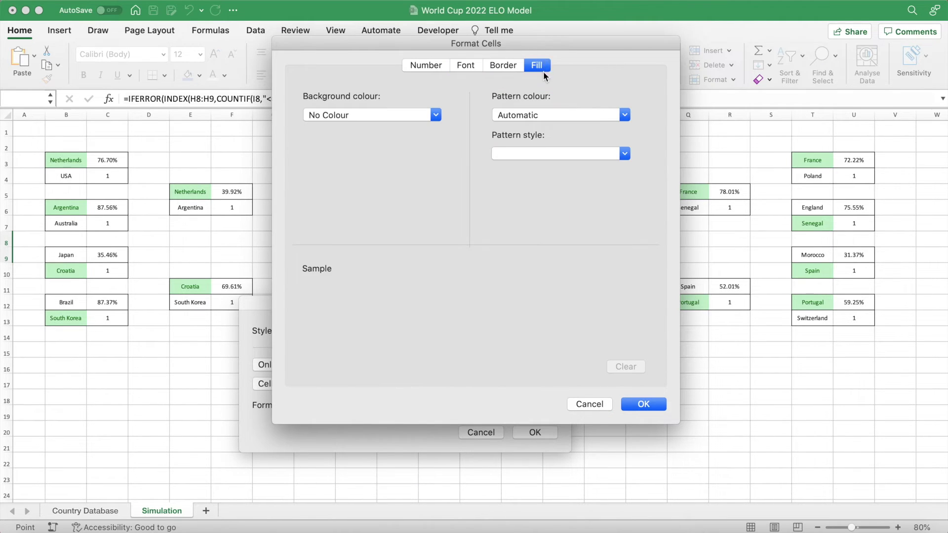
{"action": "left_click", "coordinate": [437, 115]}
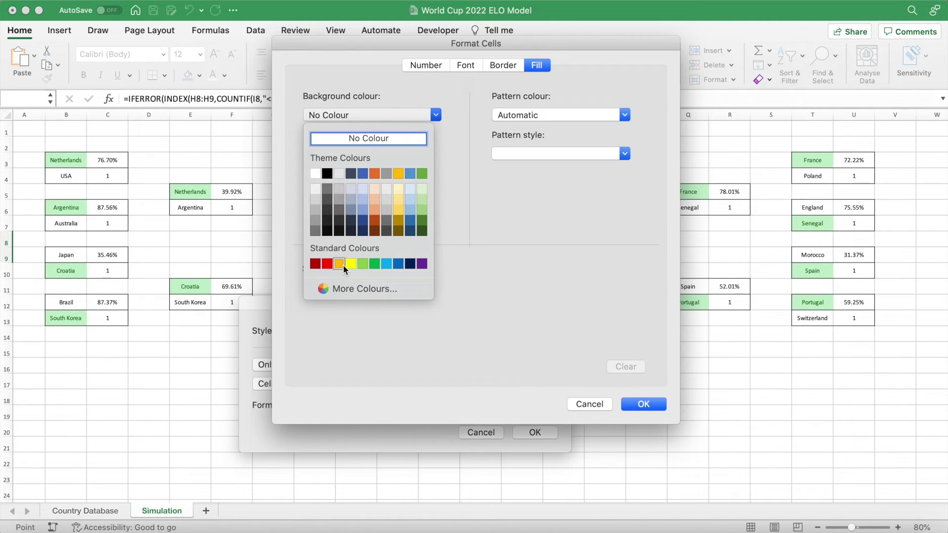
{"action": "left_click", "coordinate": [344, 264]}
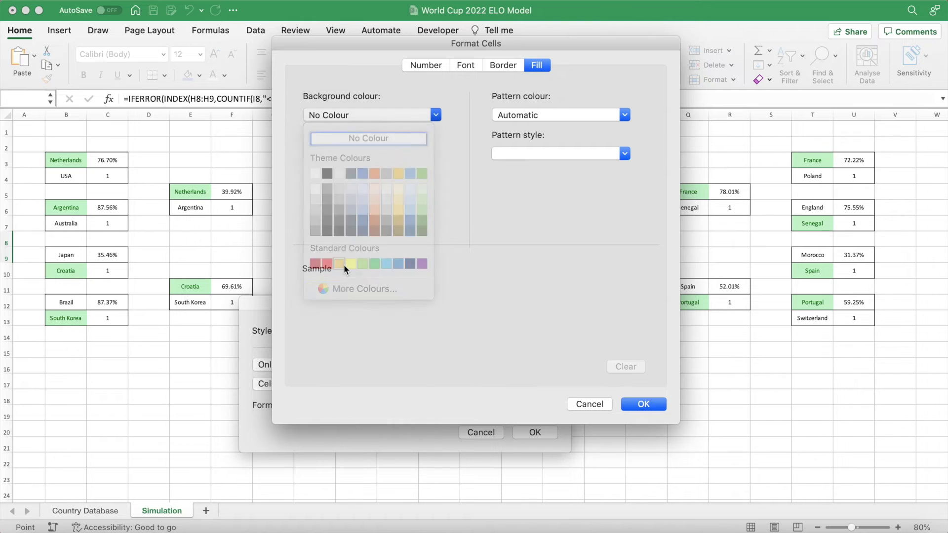
{"action": "left_click", "coordinate": [665, 408]}
{"action": "left_click", "coordinate": [549, 433]}
{"action": "left_click", "coordinate": [494, 340]}
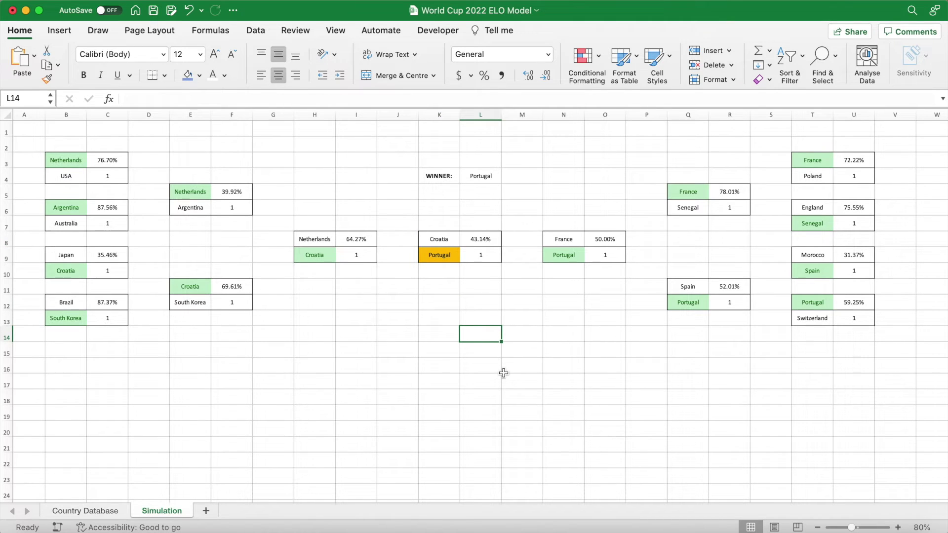
- Recalculate the simulation repeatedly to check the orange highlight on the final's winner
{"action": "key", "text": "F9"}
{"action": "key", "text": "F9"}
{"action": "key", "text": "F9"}
{"action": "key", "text": "F9"}
{"action": "key", "text": "F9"}
{"action": "key", "text": "F9"}
{"action": "key", "text": "F9"}
{"action": "key", "text": "F9"}
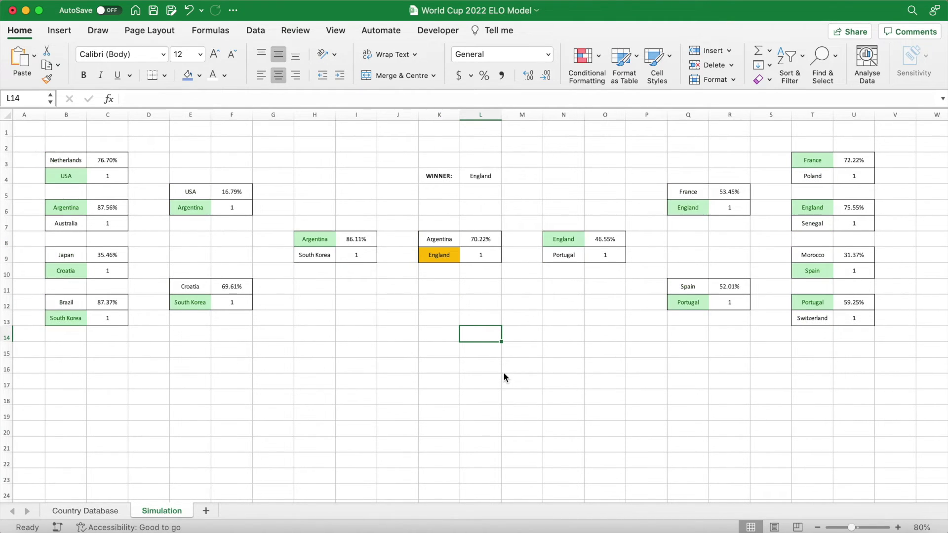
- Fill the winner cell L4 with the standard orange colour
{"action": "left_click", "coordinate": [483, 176]}
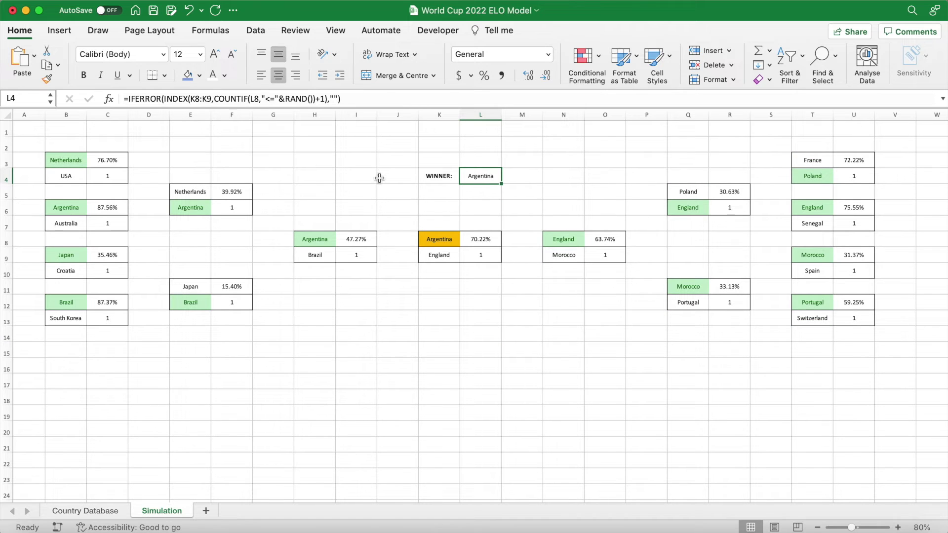
{"action": "left_click", "coordinate": [199, 75]}
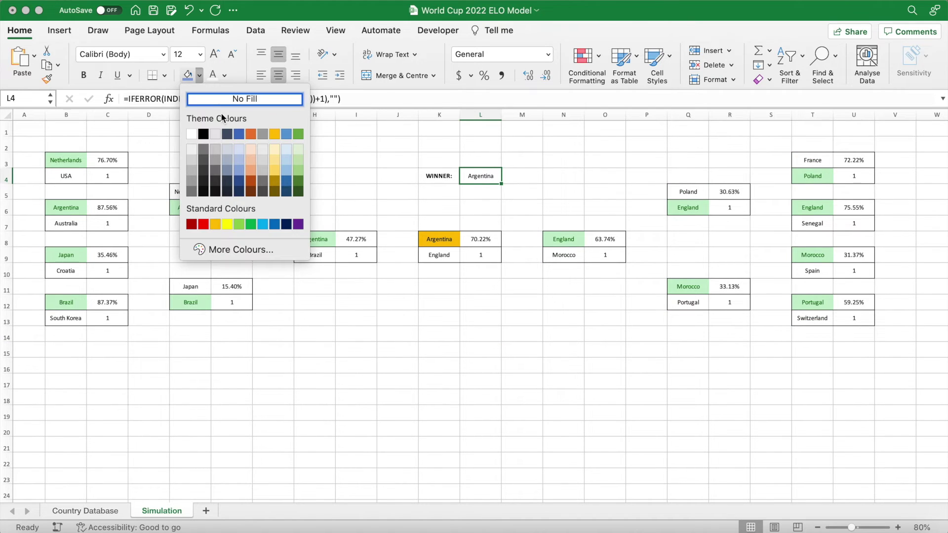
{"action": "left_click", "coordinate": [216, 225]}
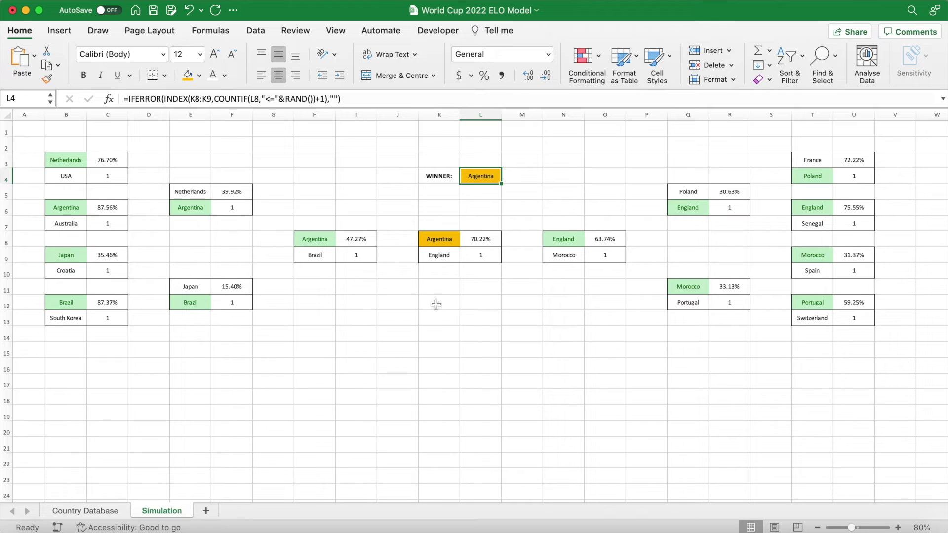
{"action": "left_click", "coordinate": [440, 326]}
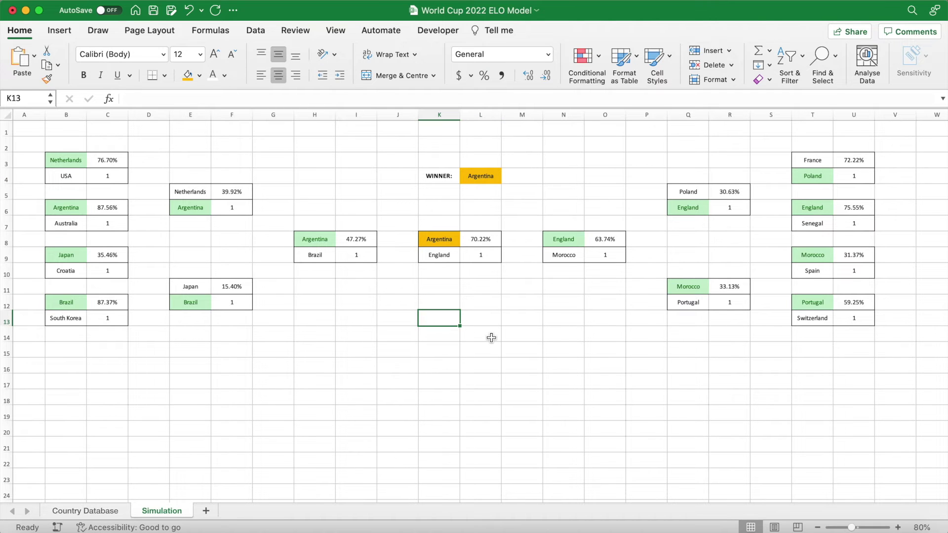
- Bring the whole bracket into view and recalculate it many times to check the highlighting in every round
{"action": "scroll", "coordinate": [491, 337], "scroll_direction": "up", "scroll_amount": 2}
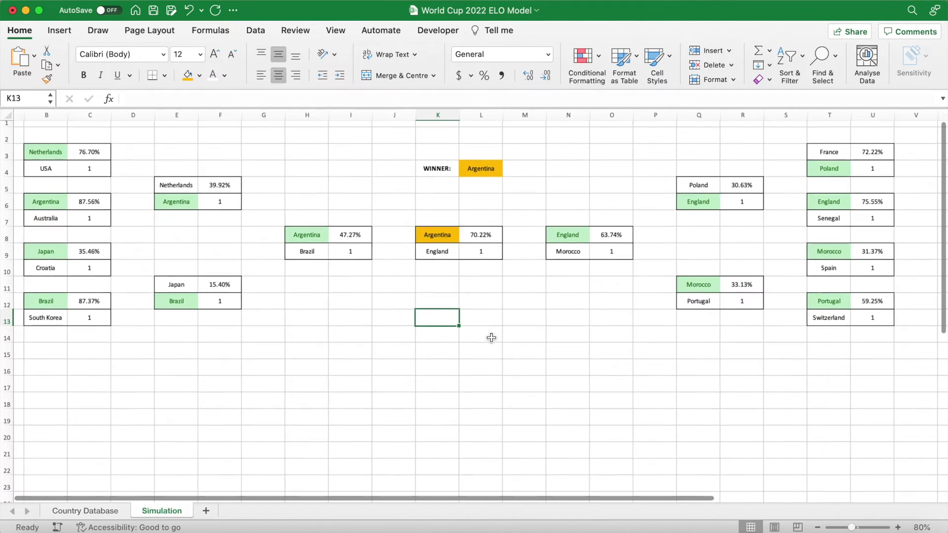
{"action": "scroll", "coordinate": [475, 387], "scroll_direction": "up", "scroll_amount": 2}
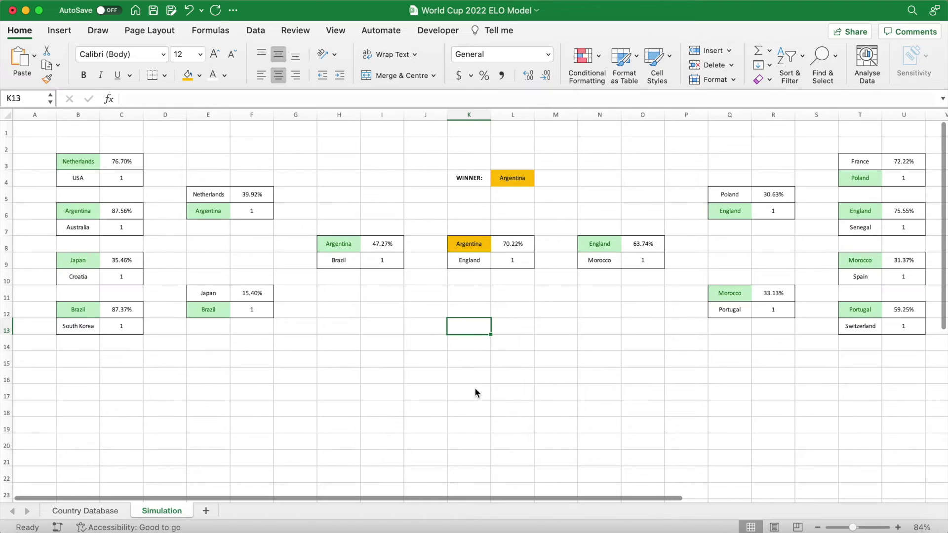
{"action": "key", "text": "F9"}
{"action": "key", "text": "F9"}
{"action": "key", "text": "F9"}
{"action": "key", "text": "F9"}
{"action": "key", "text": "F9"}
{"action": "key", "text": "F9"}
{"action": "key", "text": "F9"}
{"action": "key", "text": "F9"}
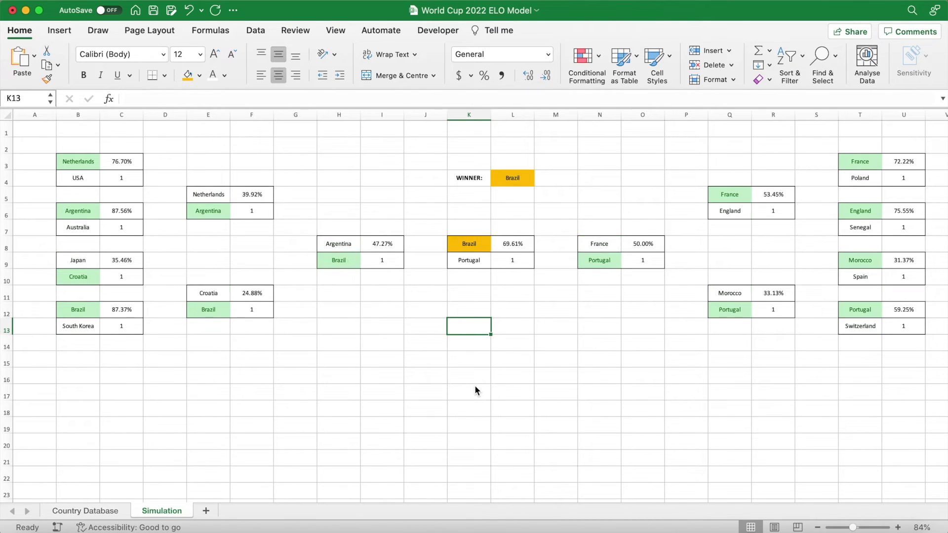
{"action": "key", "text": "F9"}
{"action": "key", "text": "F9"}
{"action": "key", "text": "F9"}
{"action": "key", "text": "F9"}
{"action": "key", "text": "F9"}
{"action": "key", "text": "F9"}
{"action": "key", "text": "F9"}
{"action": "key", "text": "F9"}
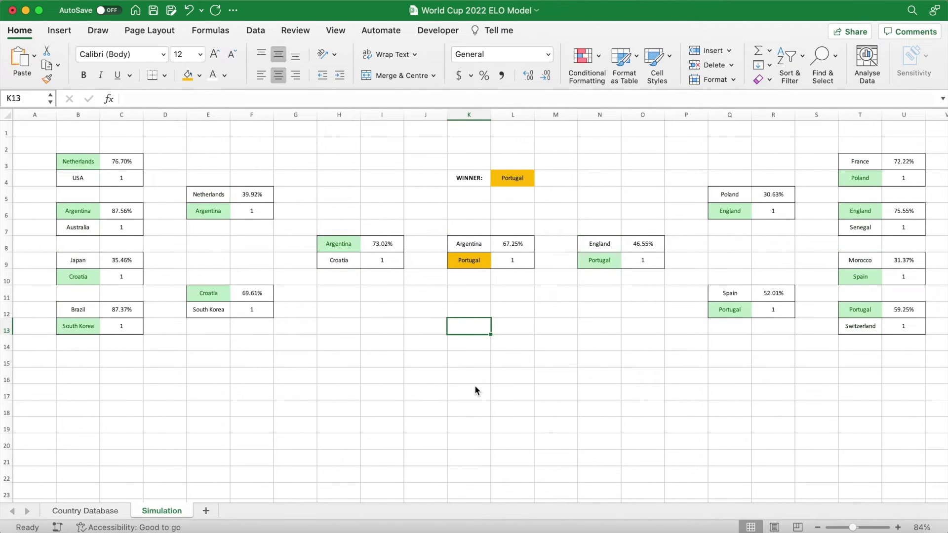
{"action": "key", "text": "F9"}
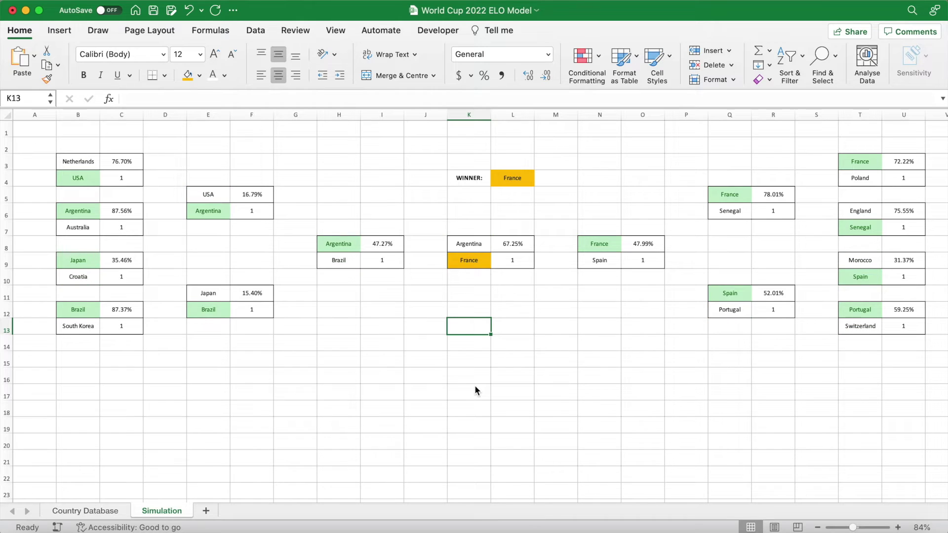
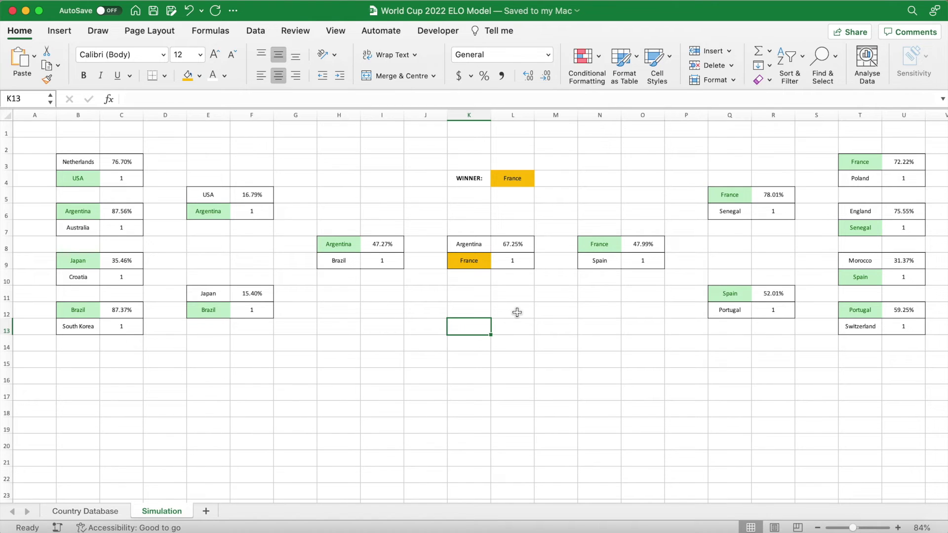
- Add a new worksheet named Raw Simulations and enlarge its view to 130%
{"action": "left_click", "coordinate": [206, 511]}
{"action": "double_click", "coordinate": [235, 513]}
{"action": "type", "text": "Raw Simulatio"}
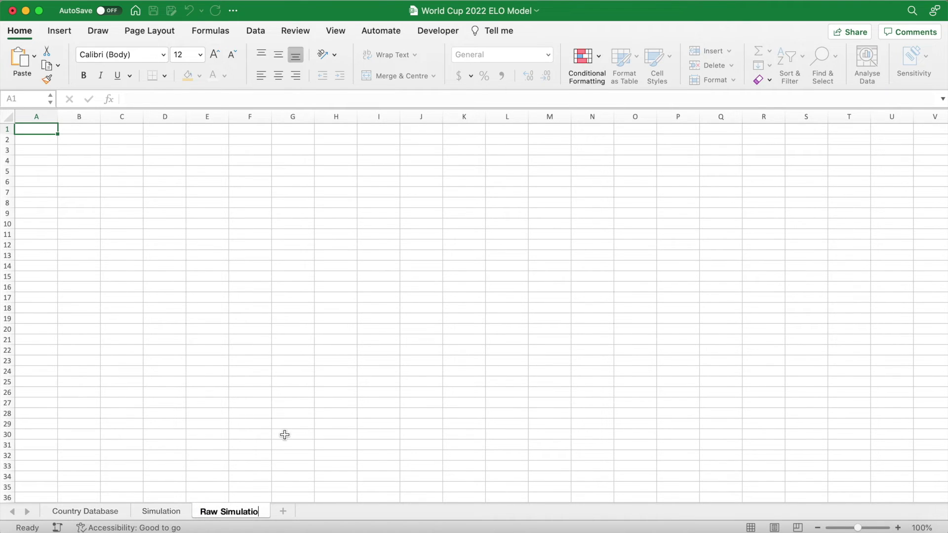
{"action": "type", "text": "ns"}
{"action": "key", "text": "Return"}
{"action": "left_click", "coordinate": [898, 528]}
{"action": "left_click", "coordinate": [898, 528]}
{"action": "left_click", "coordinate": [898, 528]}
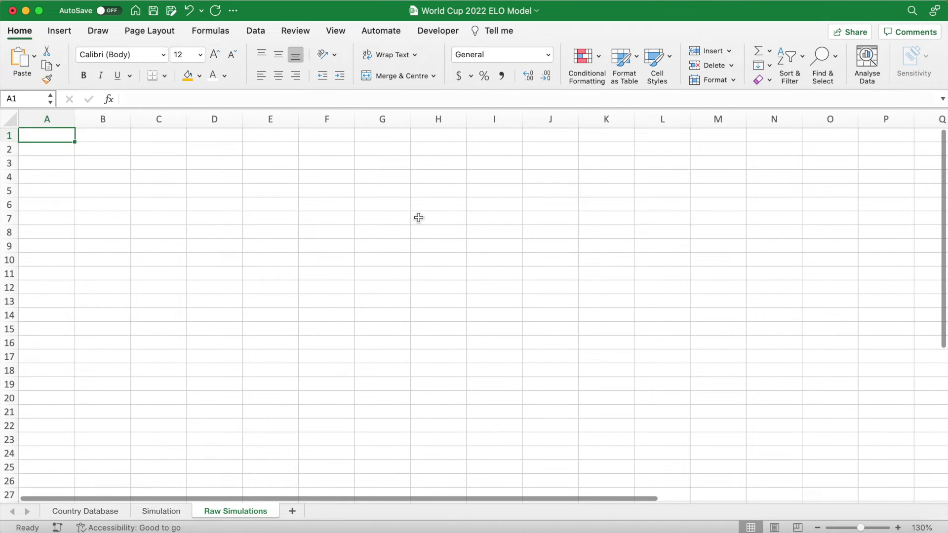
- Enter =TRANSPOSE(teams) in B2 to list the team names across row 2
{"action": "key", "text": "Down"}
{"action": "key", "text": "Right"}
{"action": "type", "text": "=TRANSPOSE"}
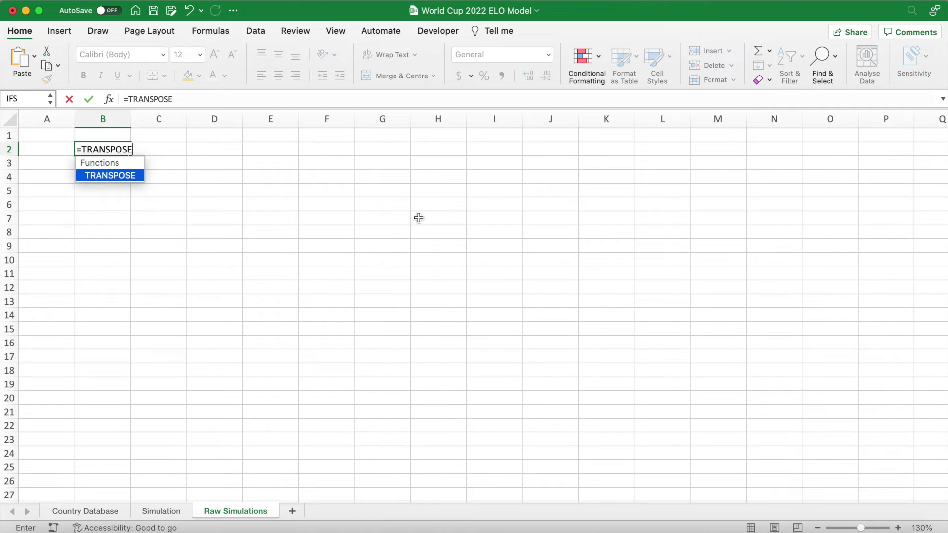
{"action": "type", "text": "("}
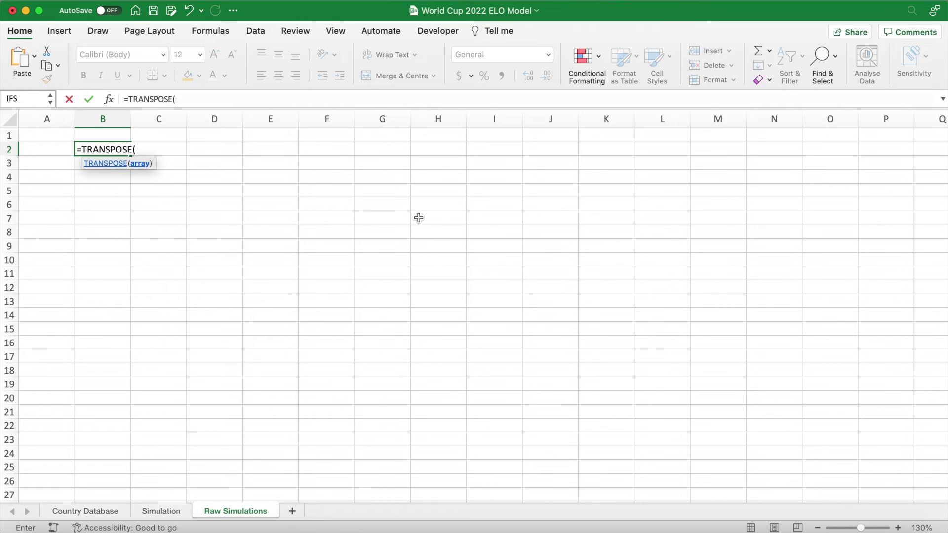
{"action": "type", "text": "teams)"}
{"action": "key", "text": "Return"}
{"action": "scroll", "coordinate": [449, 218], "scroll_direction": "right", "scroll_amount": 3}
{"action": "scroll", "coordinate": [449, 217], "scroll_direction": "left", "scroll_amount": 3}
- Enter the bold label Trials in A3
{"action": "left_click", "coordinate": [35, 165]}
{"action": "key", "text": "super+b"}
{"action": "type", "text": "TRials"}
{"action": "key", "text": "BackSpace"}
{"action": "key", "text": "BackSpace"}
{"action": "key", "text": "BackSpace"}
{"action": "key", "text": "BackSpace"}
{"action": "key", "text": "BackSpace"}
{"action": "type", "text": "rials"}
{"action": "key", "text": "Return"}
- Number the trials down column A by entering =SEQUENCE(5000) in A4
{"action": "type", "text": "1"}
{"action": "key", "text": "Escape"}
{"action": "type", "text": "=SE"}
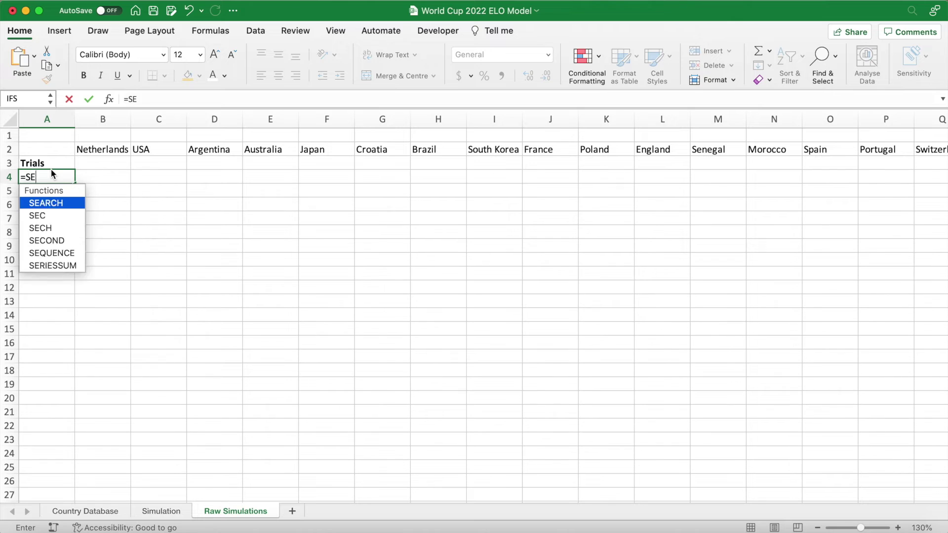
{"action": "type", "text": "QUENCE("}
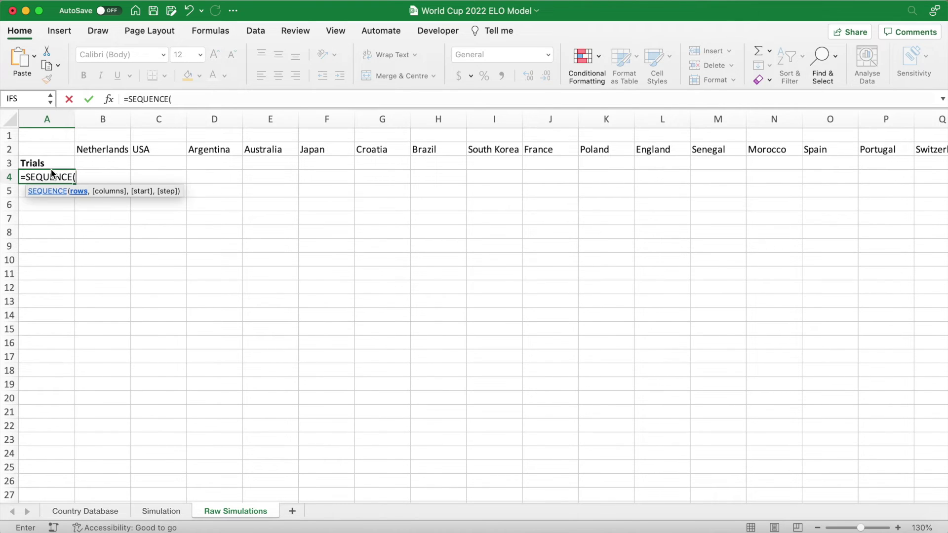
{"action": "type", "text": "5"}
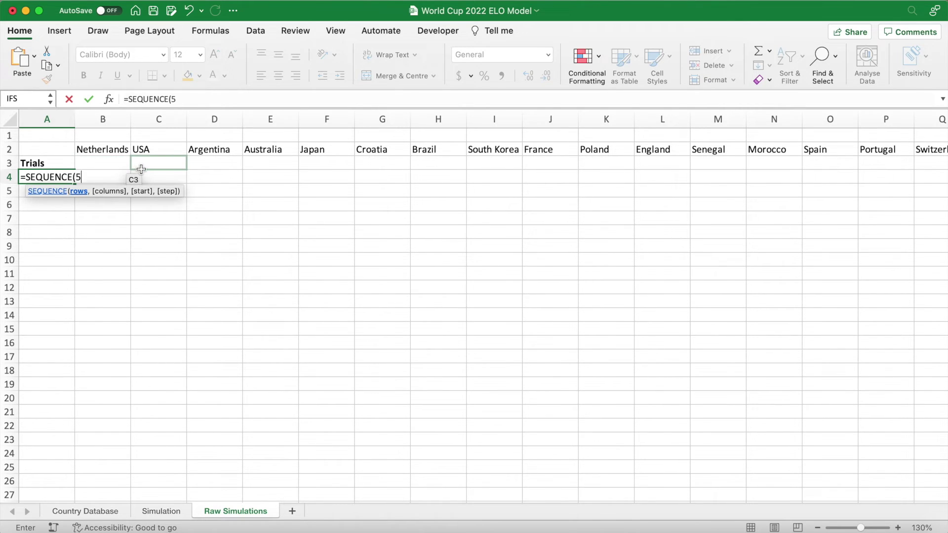
{"action": "type", "text": "000)"}
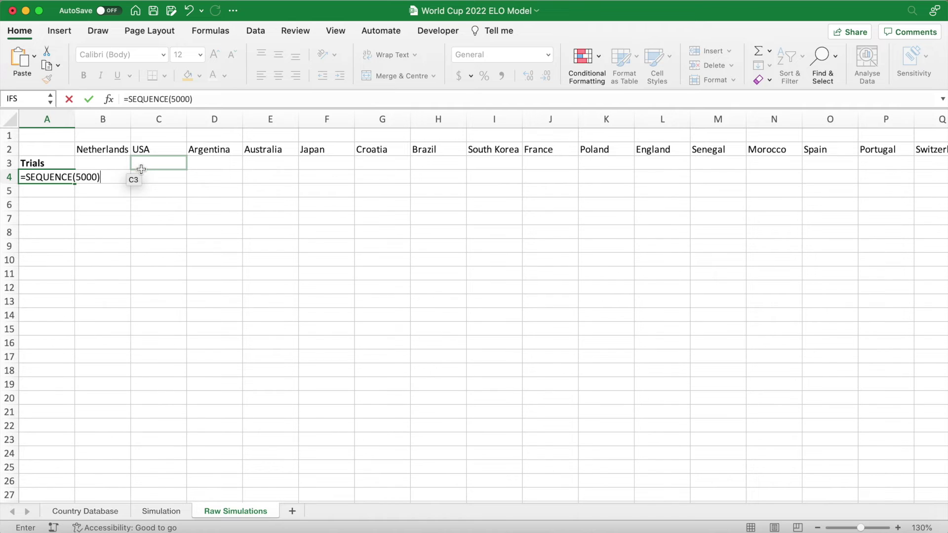
{"action": "key", "text": "Return"}
{"action": "scroll", "coordinate": [195, 303], "scroll_direction": "down", "scroll_amount": 15}
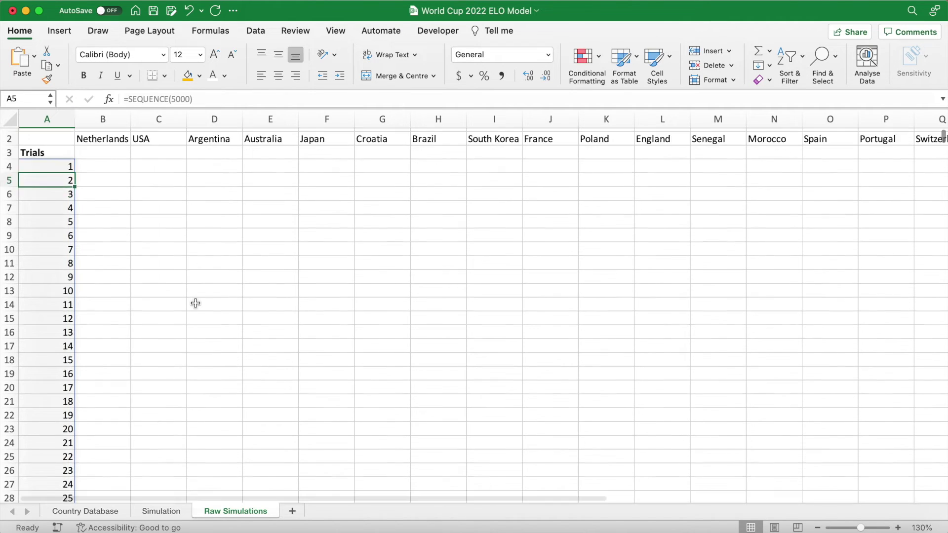
{"action": "scroll", "coordinate": [195, 309], "scroll_direction": "up", "scroll_amount": 15}
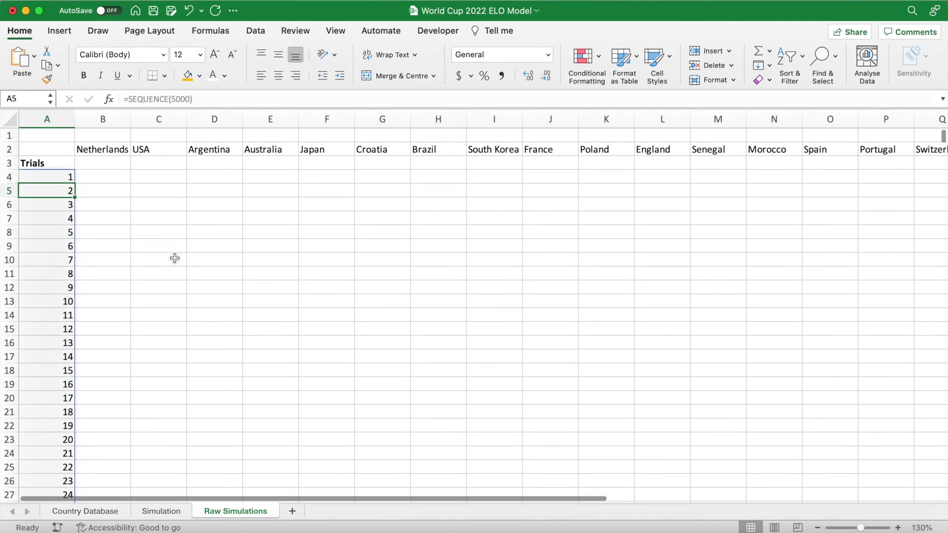
- Enter =COUNTIF(Simulation!$B$3:$U$13,'Raw Simulations'!B$2) in B3 to count the Netherlands' appearances in the bracket
{"action": "left_click", "coordinate": [108, 165]}
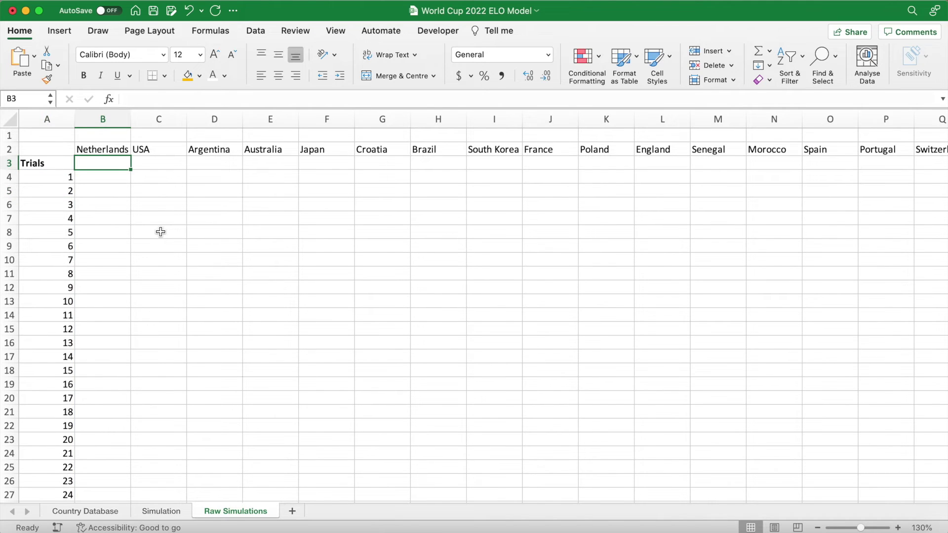
{"action": "type", "text": "="}
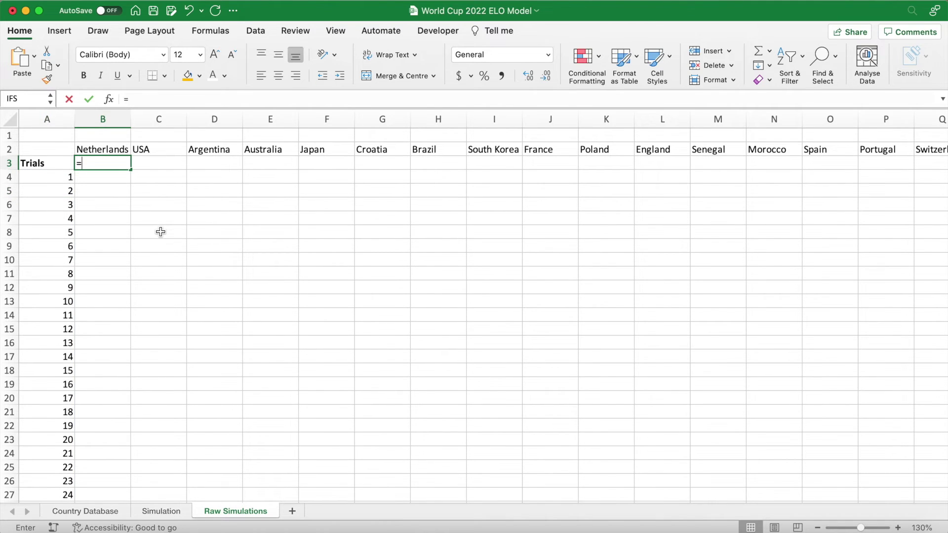
{"action": "type", "text": "COUNTIF("}
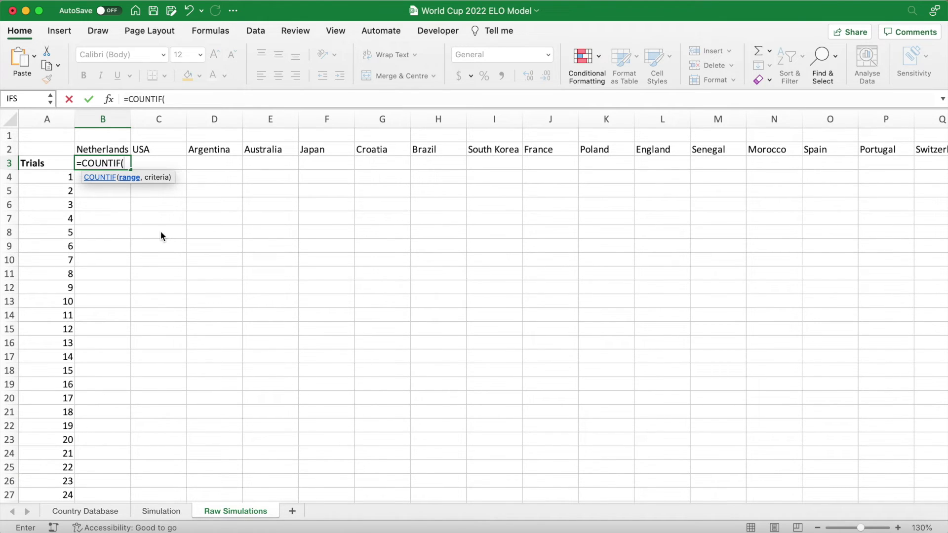
{"action": "left_click", "coordinate": [162, 512]}
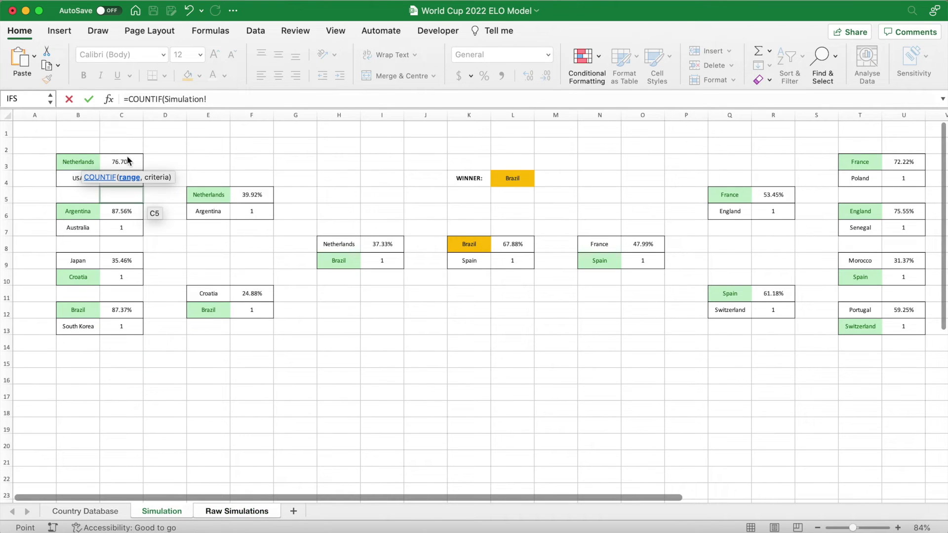
{"action": "left_click_drag", "start_coordinate": [76, 161], "coordinate": [917, 330]}
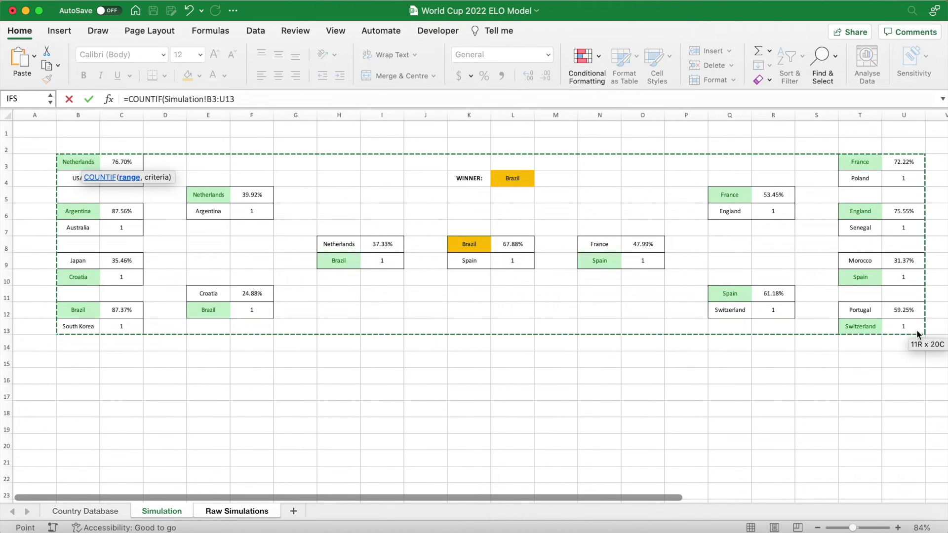
{"action": "key", "text": "F4"}
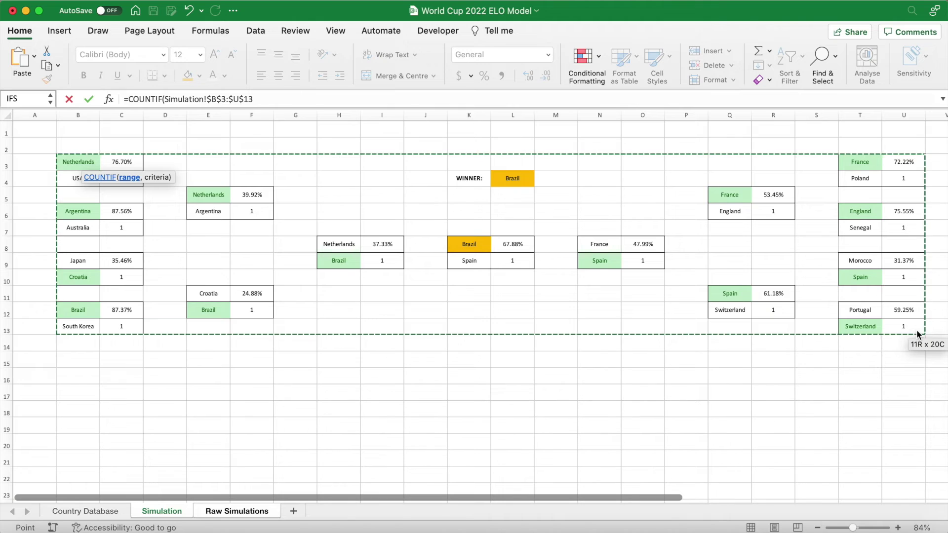
{"action": "type", "text": ","}
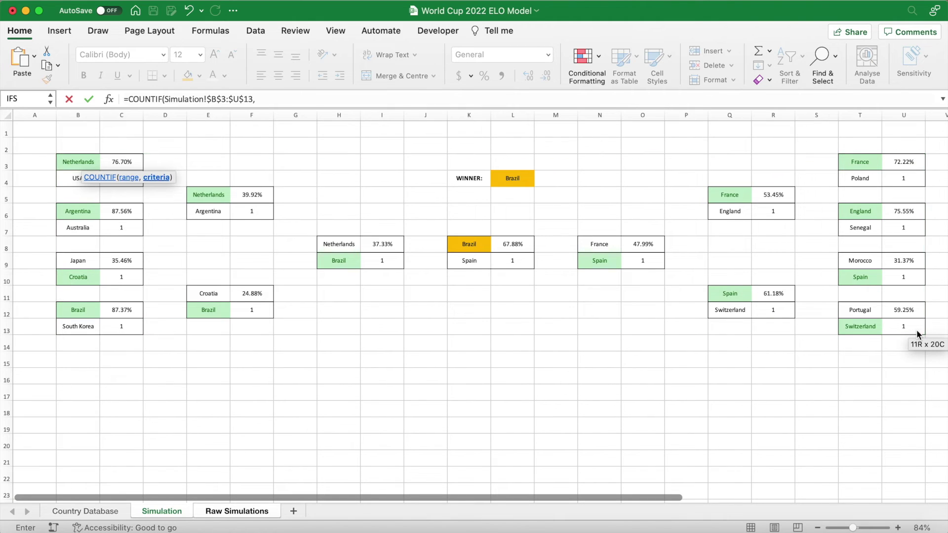
{"action": "left_click", "coordinate": [271, 515]}
{"action": "left_click", "coordinate": [117, 148]}
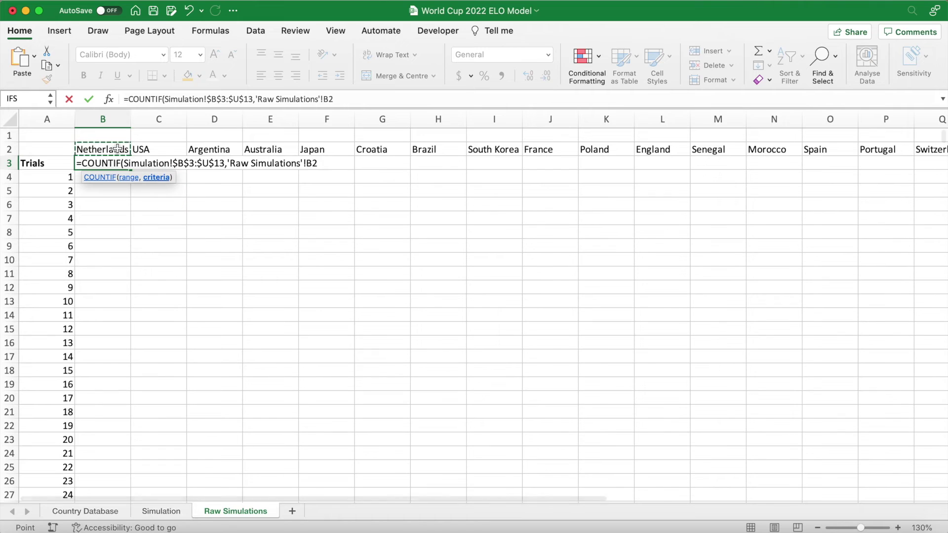
{"action": "left_click", "coordinate": [328, 100]}
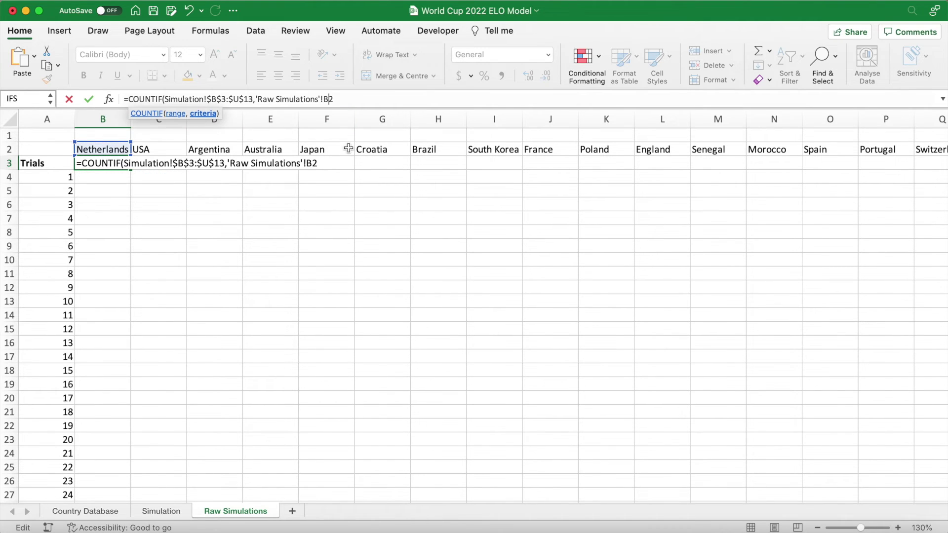
{"action": "type", "text": "$"}
{"action": "left_click", "coordinate": [351, 99]}
{"action": "type", "text": ")"}
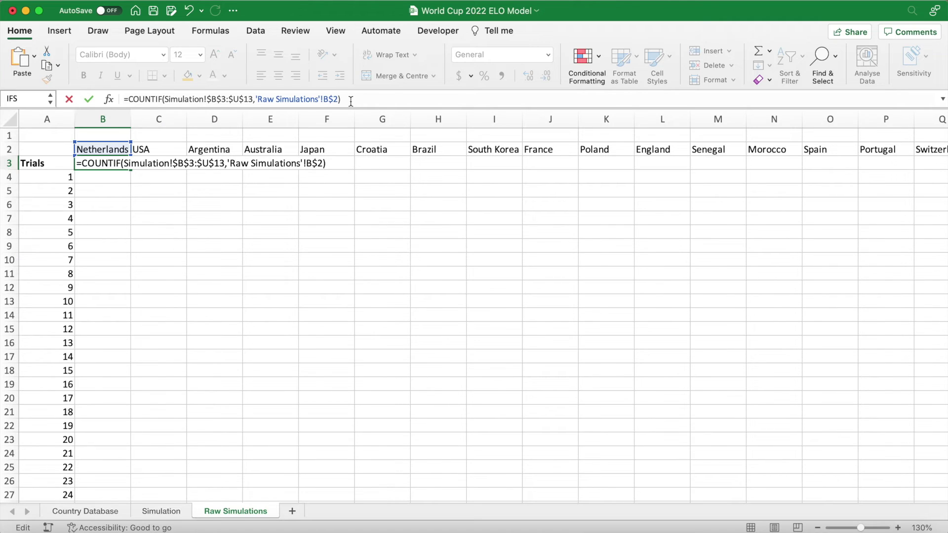
{"action": "key", "text": "Return"}
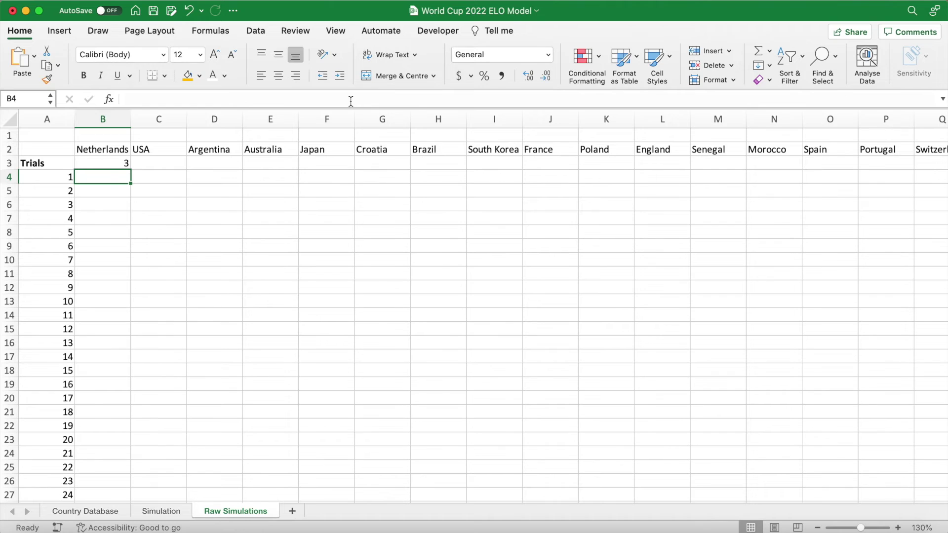
- Fill the COUNTIF formula from B3 across row 3 through Q3 for all teams
{"action": "left_click", "coordinate": [113, 162]}
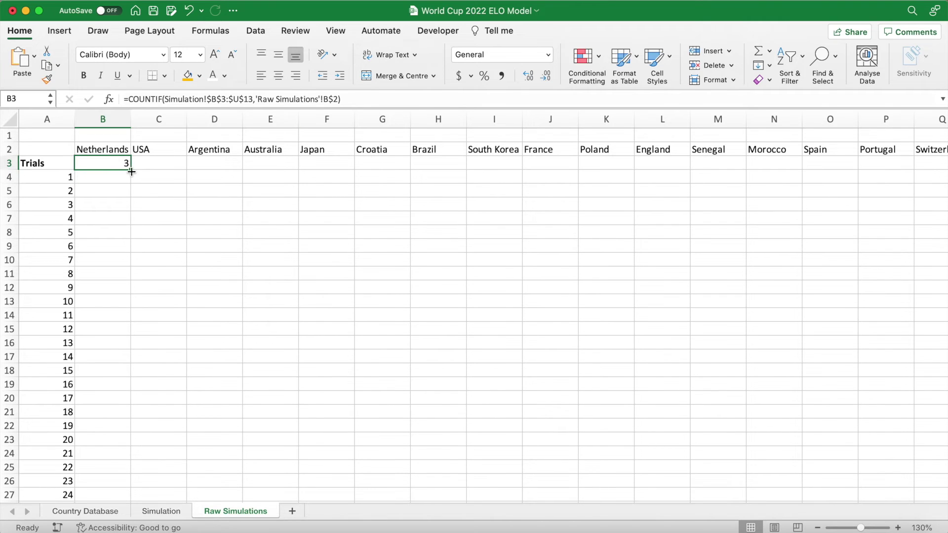
{"action": "left_click_drag", "start_coordinate": [131, 171], "coordinate": [512, 176]}
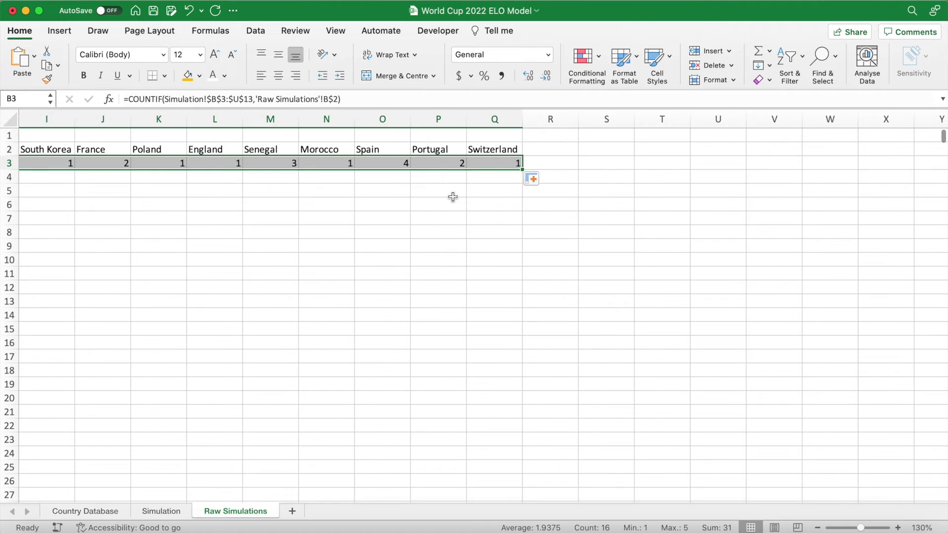
{"action": "scroll", "coordinate": [453, 197], "scroll_direction": "left", "scroll_amount": 10}
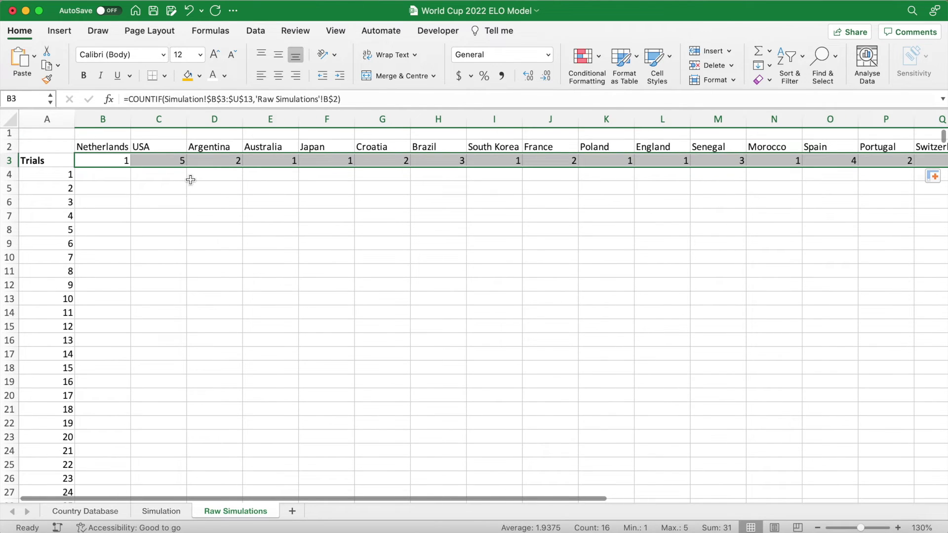
- Examine the bracket counts in row 3 for USA, Spain, Senegal and Brazil
{"action": "left_click", "coordinate": [171, 159]}
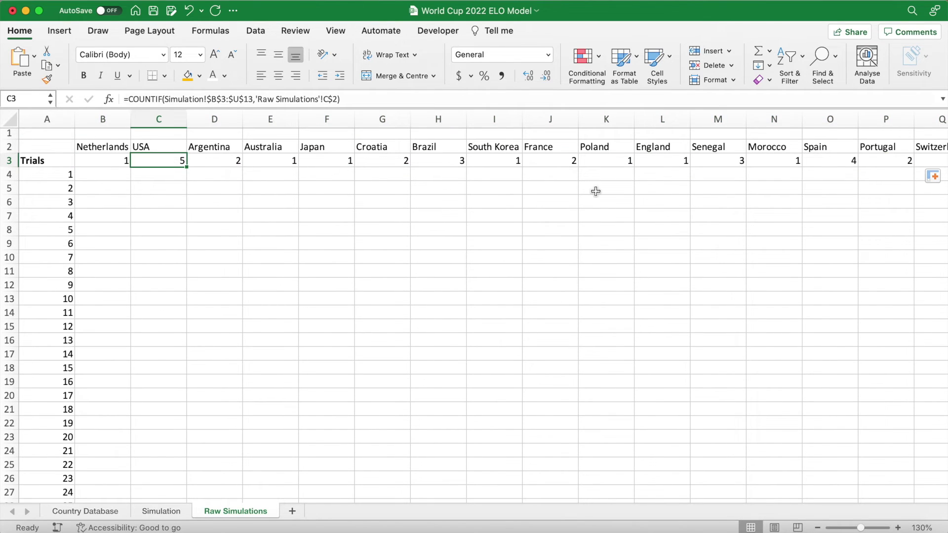
{"action": "left_click", "coordinate": [831, 163]}
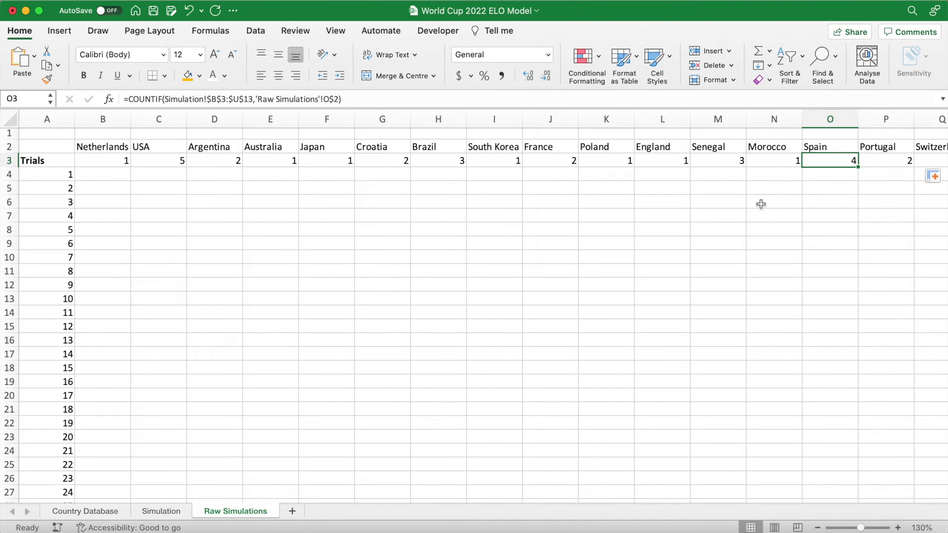
{"action": "left_click", "coordinate": [721, 162]}
{"action": "left_click", "coordinate": [463, 169]}
{"action": "scroll", "coordinate": [643, 235], "scroll_direction": "right", "scroll_amount": 3}
{"action": "scroll", "coordinate": [644, 236], "scroll_direction": "down", "scroll_amount": 1}
{"action": "scroll", "coordinate": [644, 235], "scroll_direction": "left", "scroll_amount": 3}
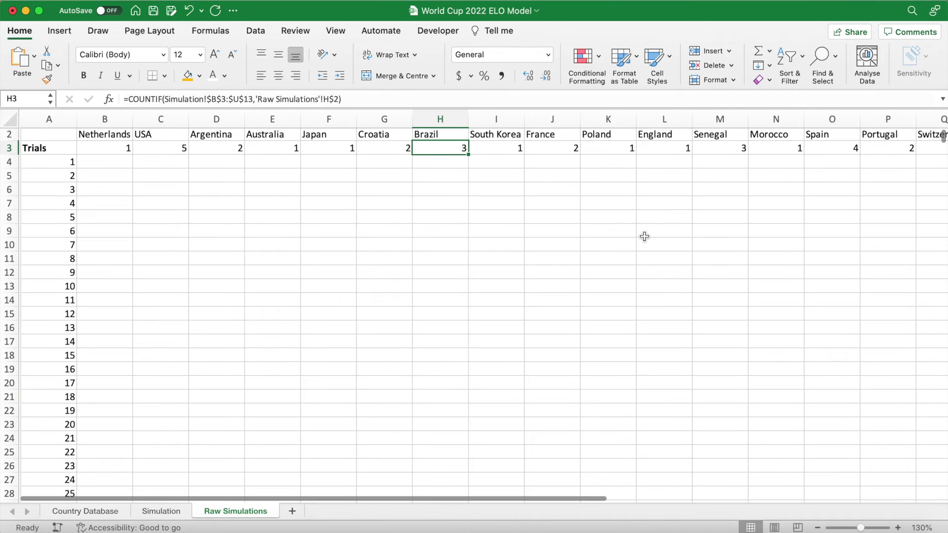
{"action": "scroll", "coordinate": [92, 169], "scroll_direction": "up", "scroll_amount": 1}
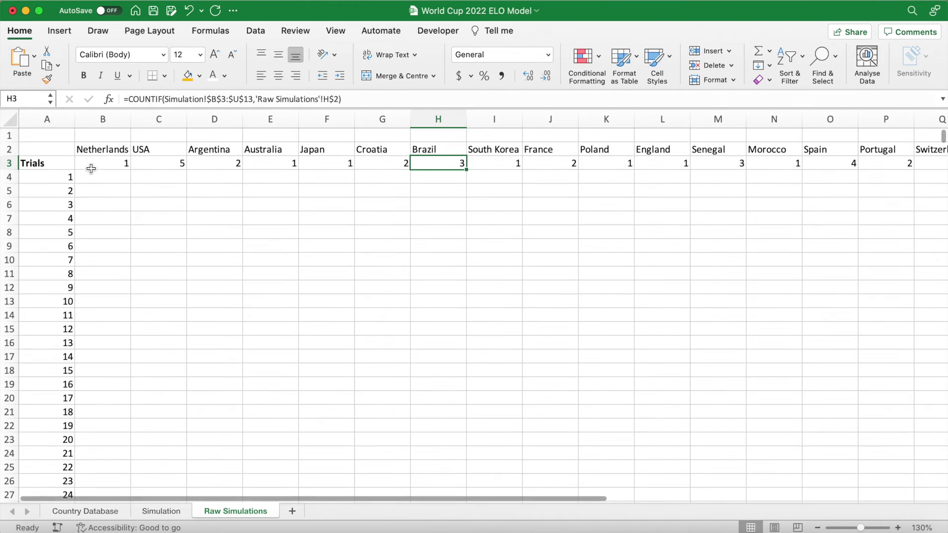
- Create a what-if Data Table over A3:Q5003 with the empty cell $AD$2 as column input and no row input
{"action": "left_click", "coordinate": [54, 163]}
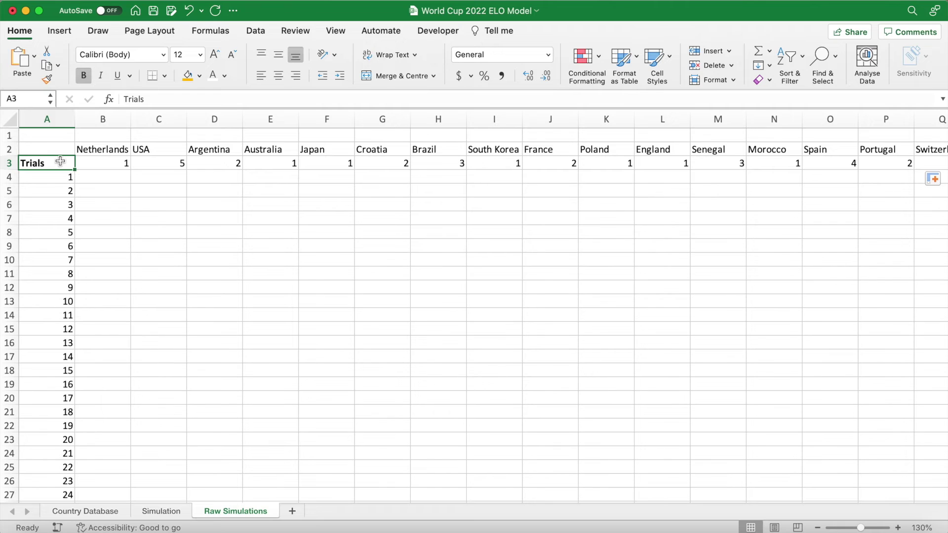
{"action": "key", "text": "ctrl+shift+Right"}
{"action": "key", "text": "ctrl+shift+Down"}
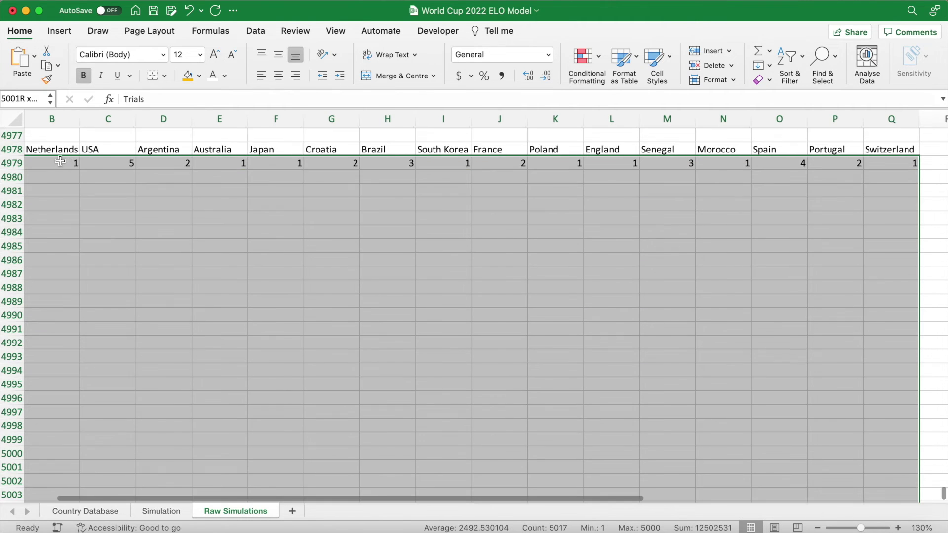
{"action": "left_click", "coordinate": [255, 30]}
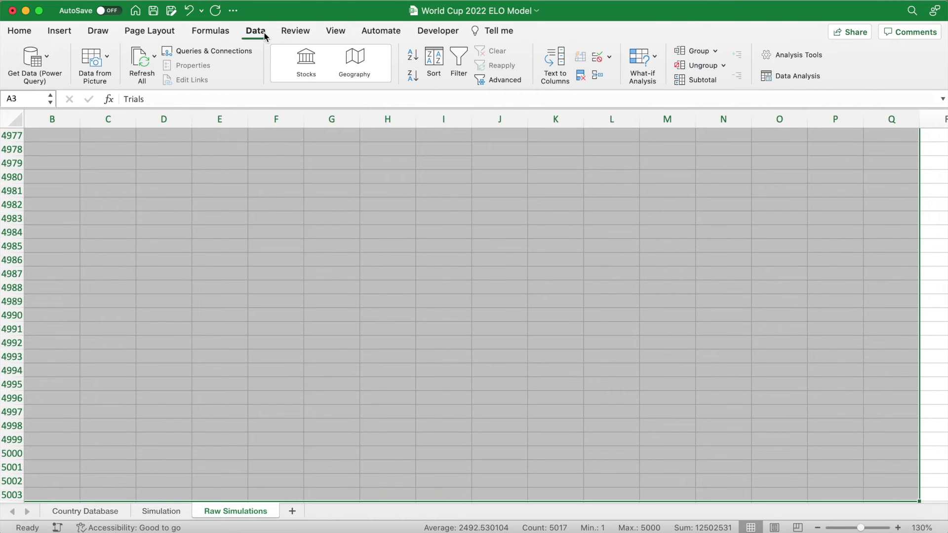
{"action": "left_click", "coordinate": [656, 58]}
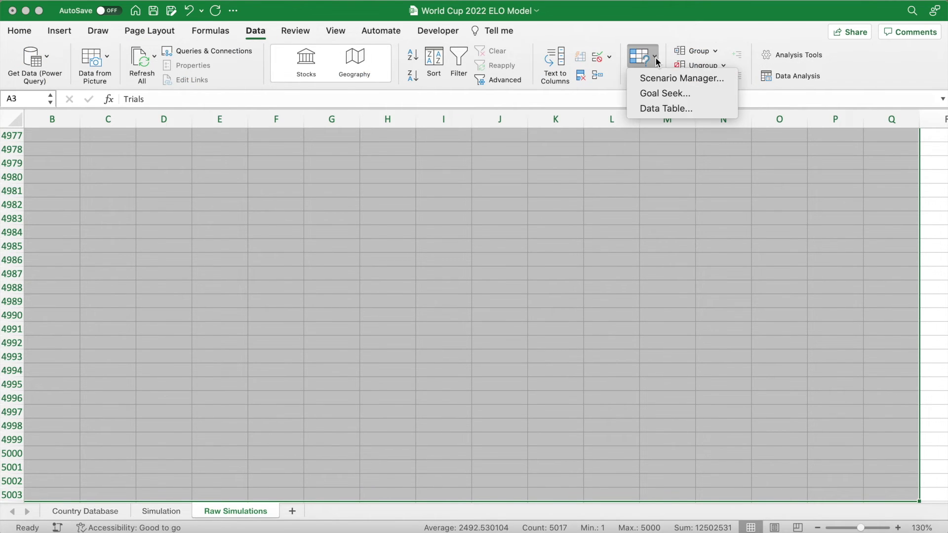
{"action": "left_click", "coordinate": [711, 109]}
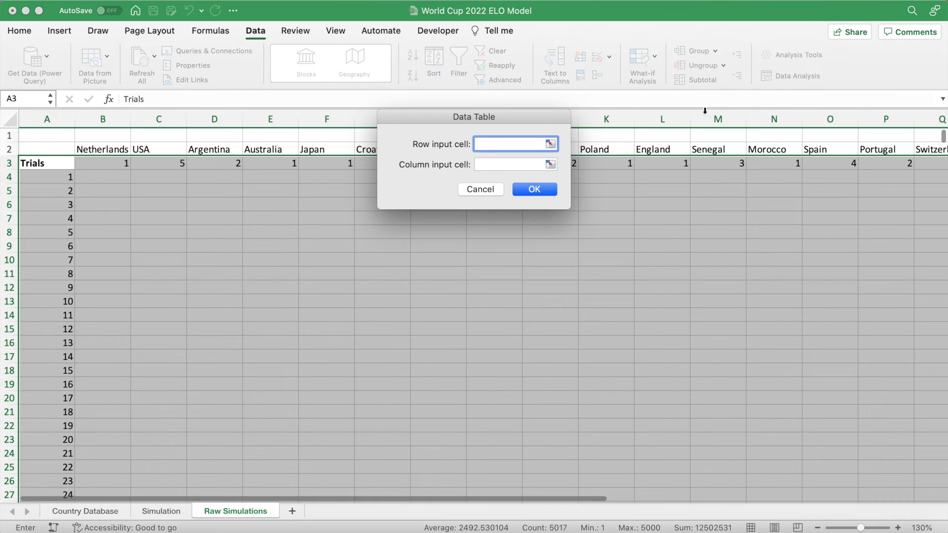
{"action": "left_click", "coordinate": [517, 163]}
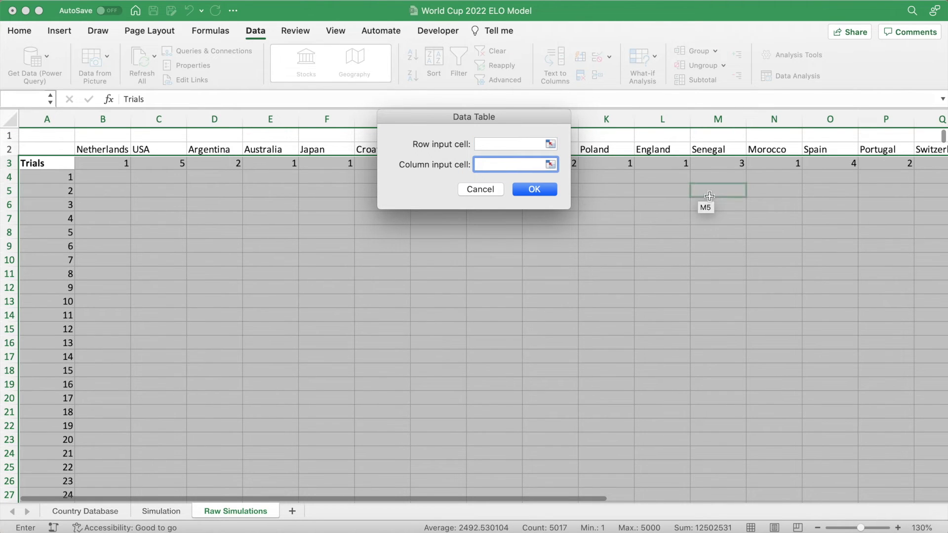
{"action": "scroll", "coordinate": [710, 197], "scroll_direction": "right", "scroll_amount": 5}
{"action": "scroll", "coordinate": [731, 171], "scroll_direction": "right", "scroll_amount": 2}
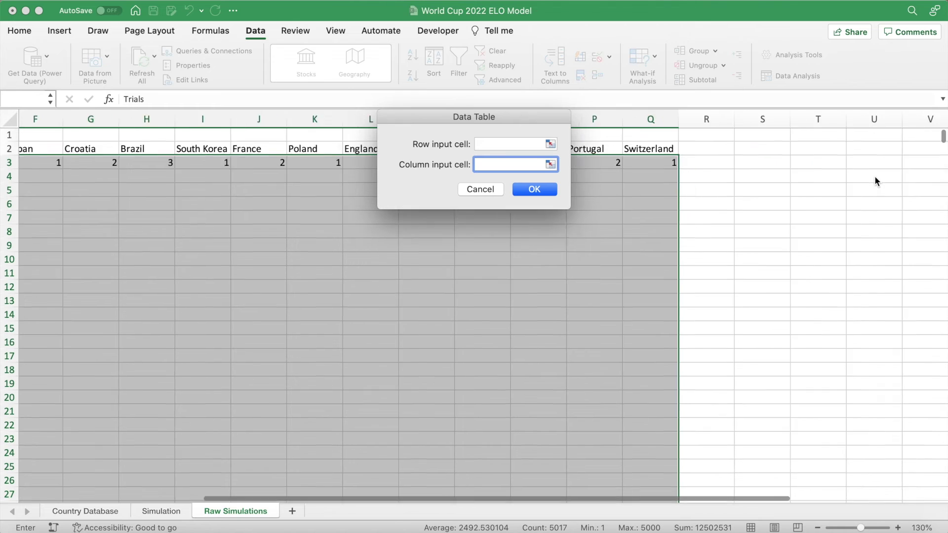
{"action": "scroll", "coordinate": [875, 178], "scroll_direction": "right", "scroll_amount": 8}
{"action": "left_click", "coordinate": [736, 149]}
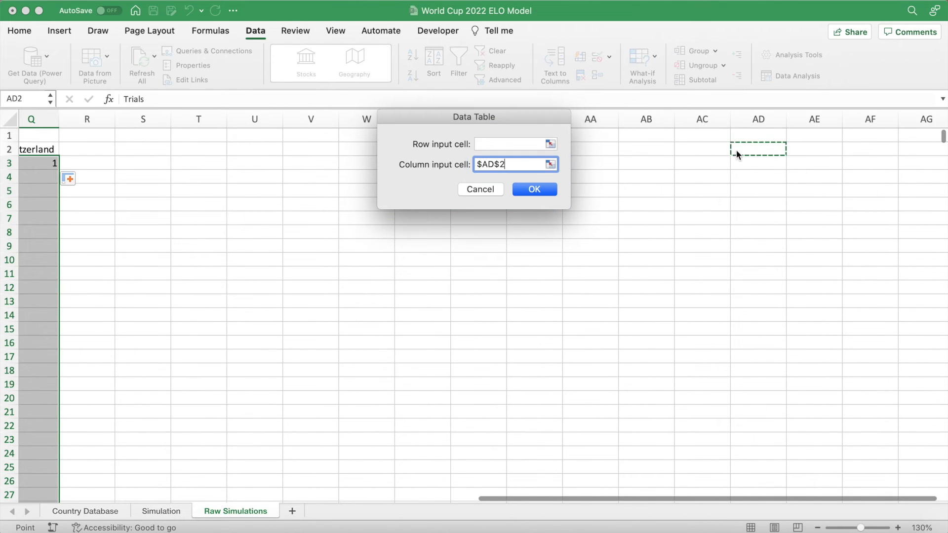
{"action": "left_click", "coordinate": [546, 190]}
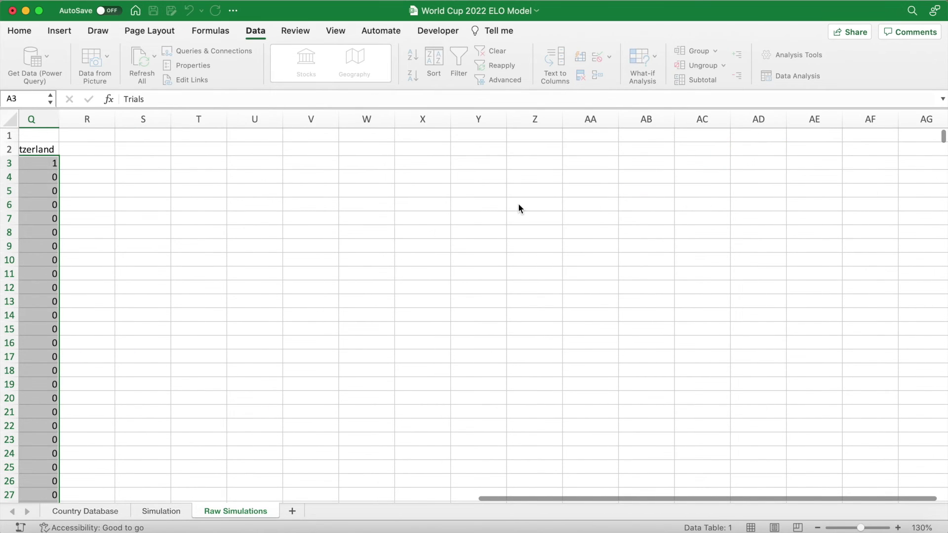
- Look through the simulated trial results for each team in the data table
{"action": "scroll", "coordinate": [518, 205], "scroll_direction": "left", "scroll_amount": 15}
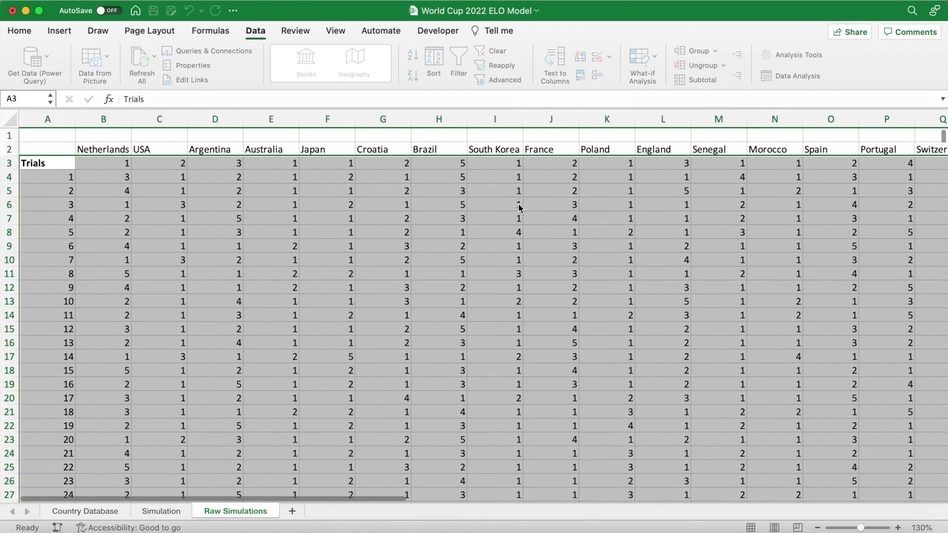
{"action": "left_click", "coordinate": [512, 231]}
{"action": "scroll", "coordinate": [498, 308], "scroll_direction": "down", "scroll_amount": 11}
{"action": "scroll", "coordinate": [499, 307], "scroll_direction": "down", "scroll_amount": 20}
{"action": "scroll", "coordinate": [499, 308], "scroll_direction": "down", "scroll_amount": 20}
{"action": "scroll", "coordinate": [499, 308], "scroll_direction": "up", "scroll_amount": 20}
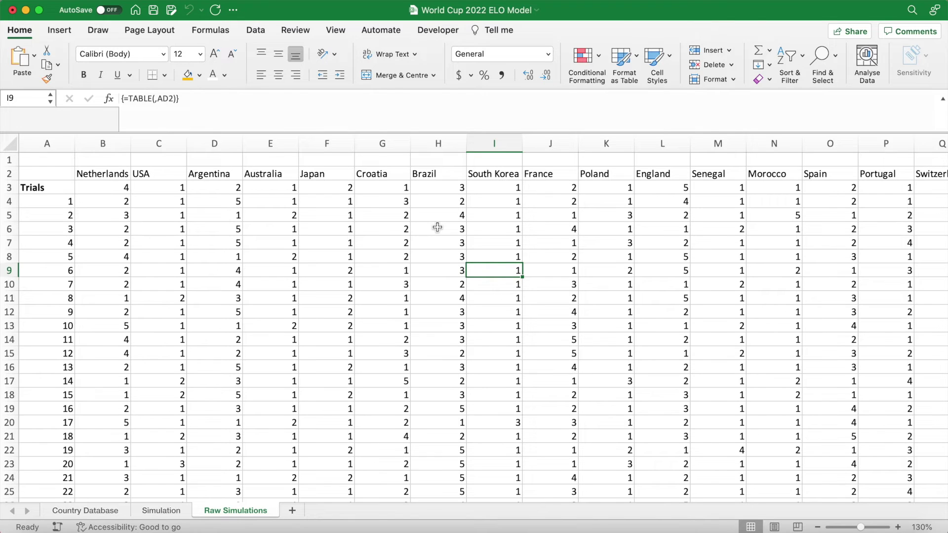
- Add a new worksheet named Sim Results and enlarge its view to 130%
{"action": "left_click", "coordinate": [293, 511]}
{"action": "double_click", "coordinate": [309, 510]}
{"action": "type", "text": "Sim Results"}
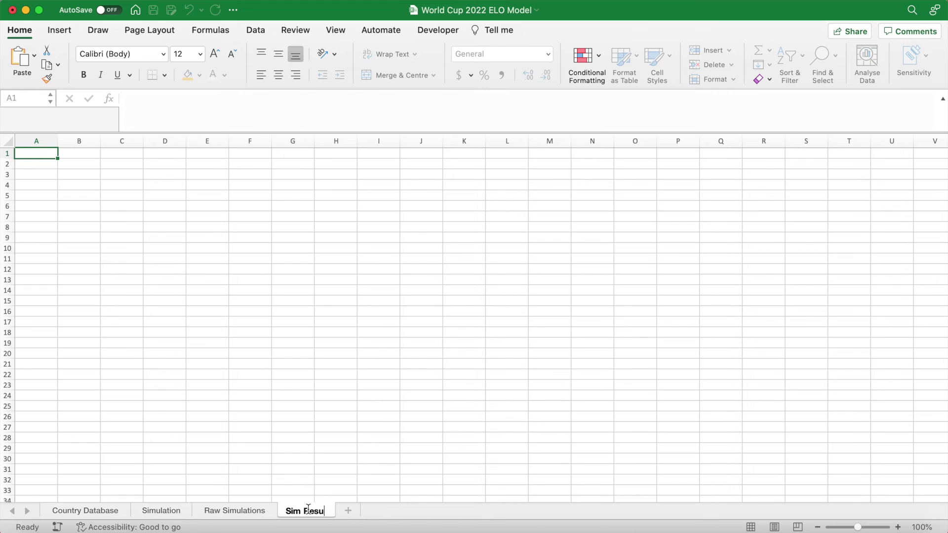
{"action": "key", "text": "Return"}
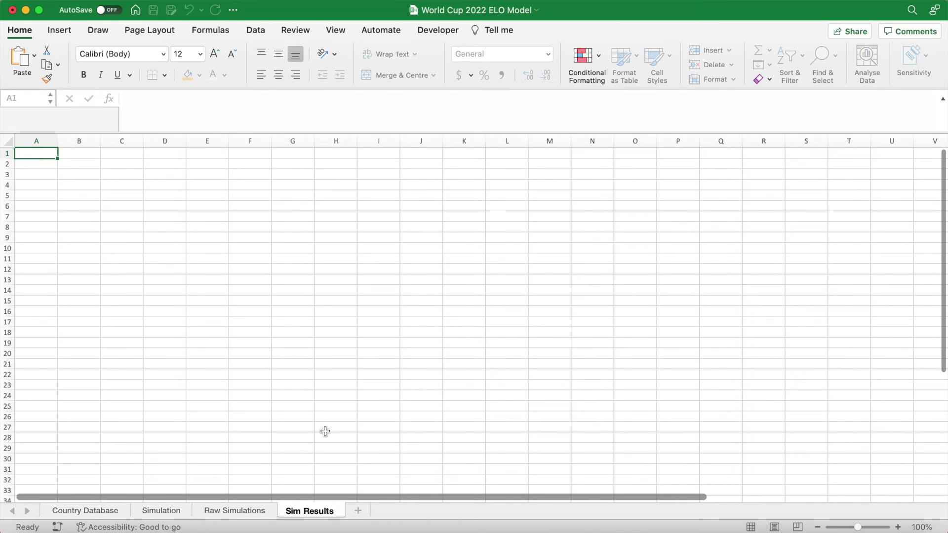
{"action": "left_click", "coordinate": [898, 527]}
{"action": "left_click", "coordinate": [897, 527]}
{"action": "left_click", "coordinate": [898, 527]}
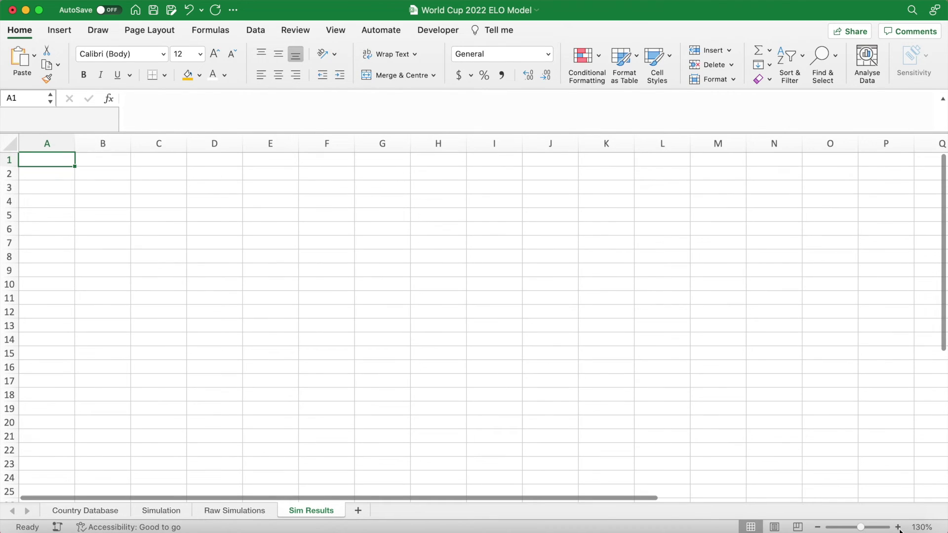
- Enter the column headers Team, Round of 16 and Quarter Final in cells A1 to C1
{"action": "key", "text": "Down"}
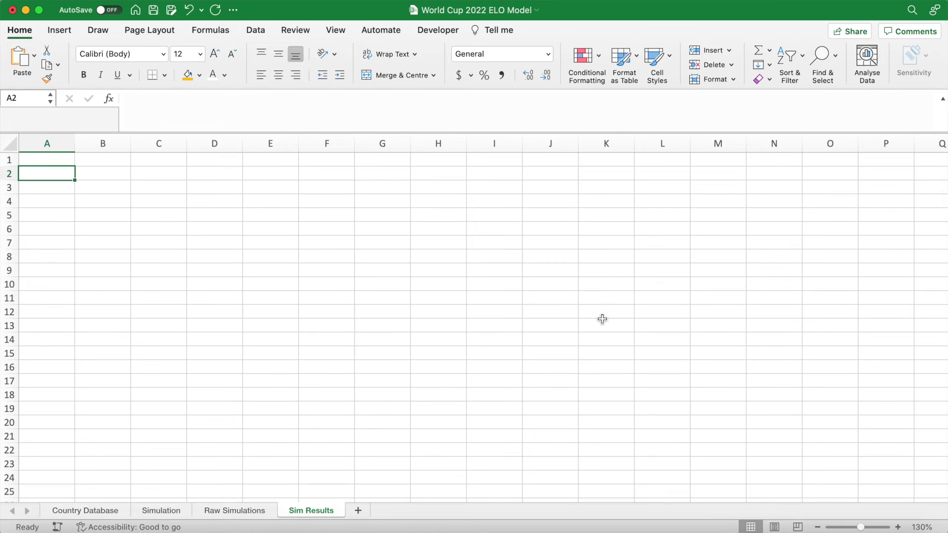
{"action": "key", "text": "Up"}
{"action": "type", "text": "Team"}
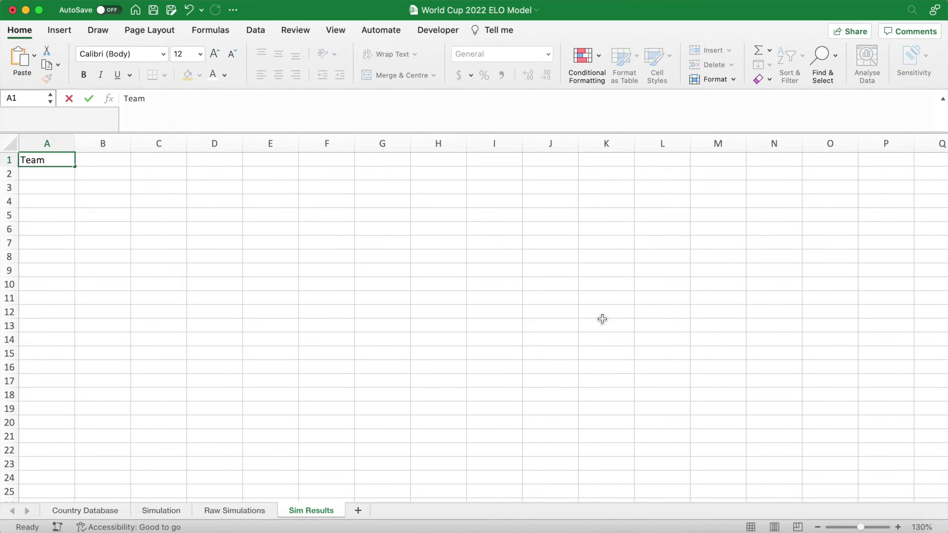
{"action": "key", "text": "Tab"}
{"action": "type", "text": "ROund of 16"}
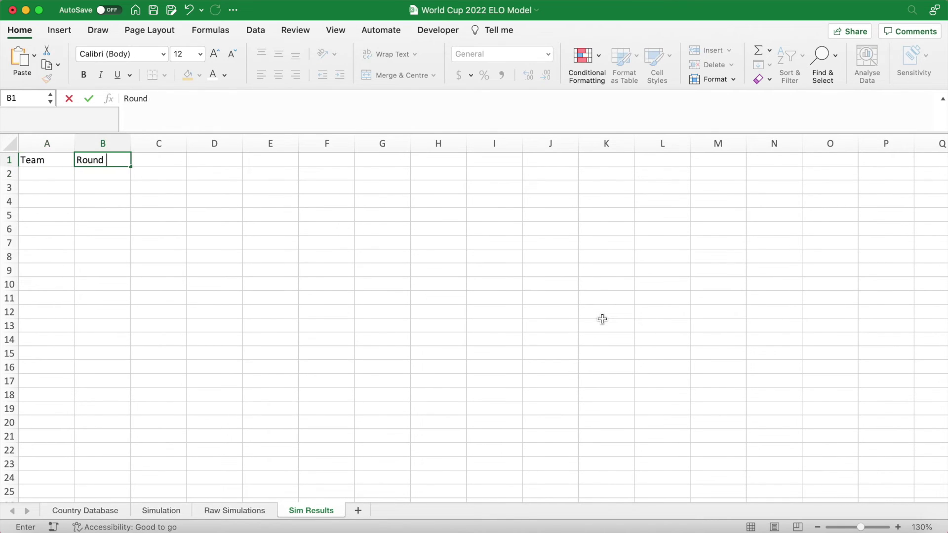
{"action": "key", "text": "Tab"}
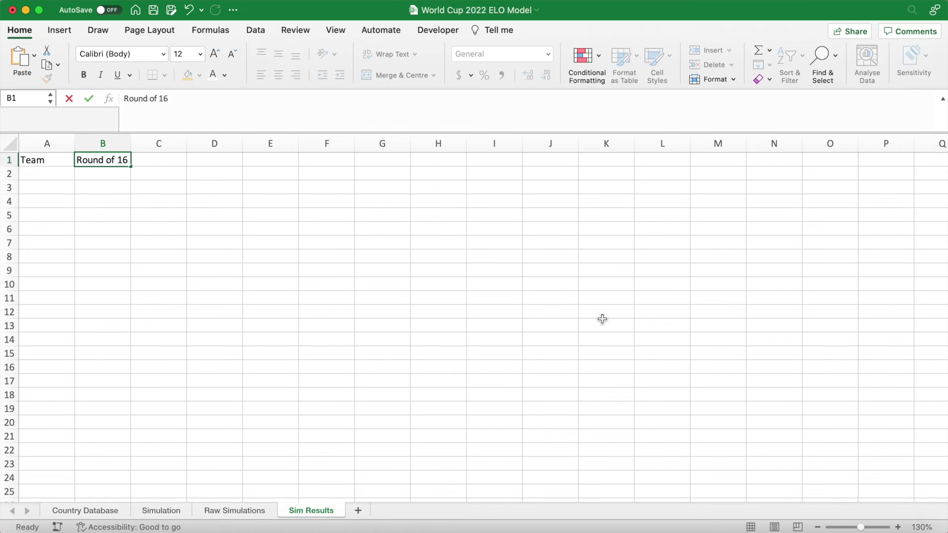
{"action": "type", "text": "Quarter FInal"}
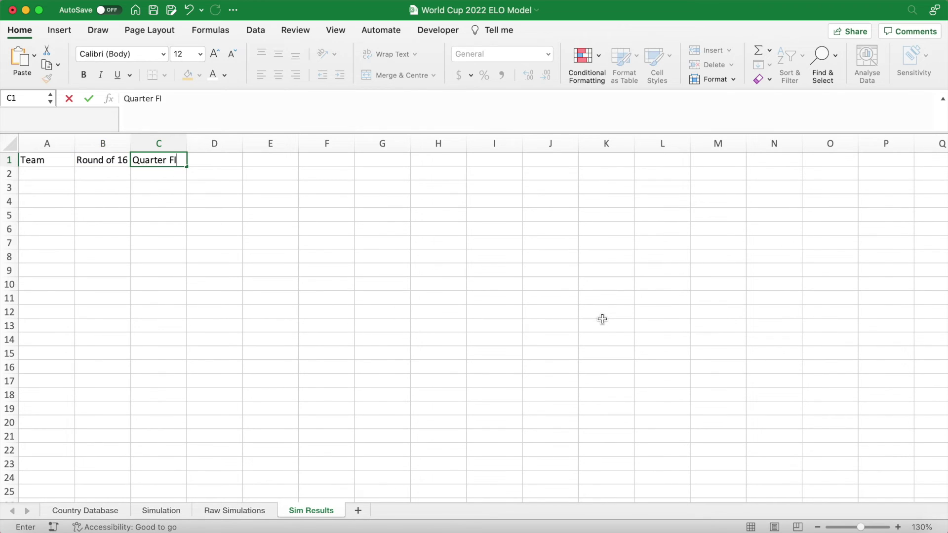
{"action": "key", "text": "BackSpace"}
{"action": "key", "text": "BackSpace"}
{"action": "key", "text": "BackSpace"}
{"action": "type", "text": "inal"}
{"action": "key", "text": "ctrl+Return"}
- Enter the column headers Semi Final, Final and Winner in cells D1 to F1
{"action": "key", "text": "Tab"}
{"action": "type", "text": "Semi Final"}
{"action": "key", "text": "ctrl+Return"}
{"action": "key", "text": "Tab"}
{"action": "type", "text": "Final"}
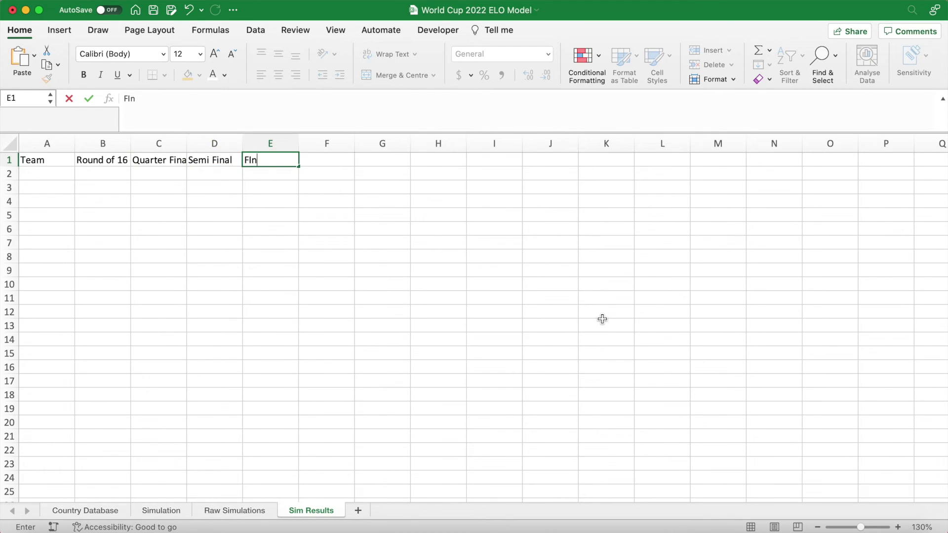
{"action": "key", "text": "ctrl+Return"}
{"action": "key", "text": "Tab"}
{"action": "type", "text": "Winner"}
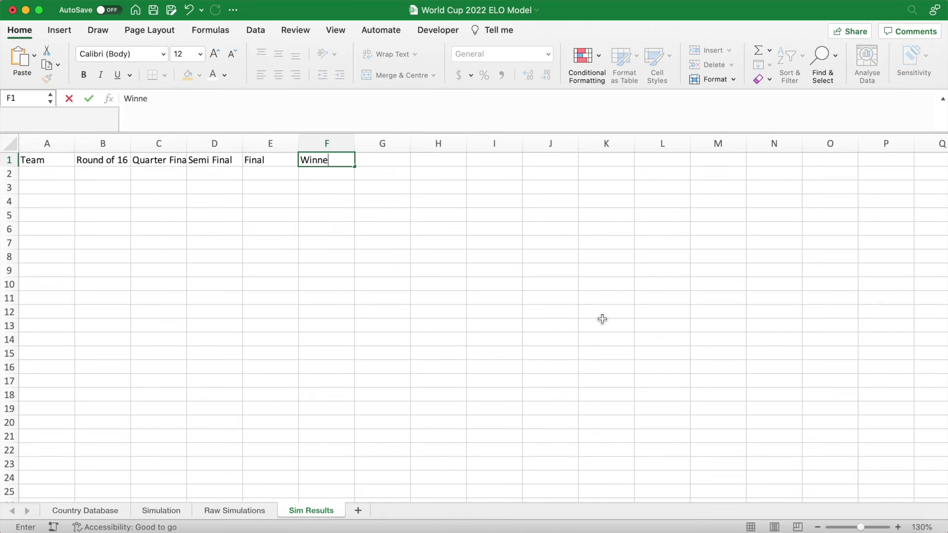
{"action": "key", "text": "ctrl+Return"}
- Make the headers in A1:F1 bold and widen columns B and C to fit their text
{"action": "left_click_drag", "start_coordinate": [47, 160], "coordinate": [338, 161]}
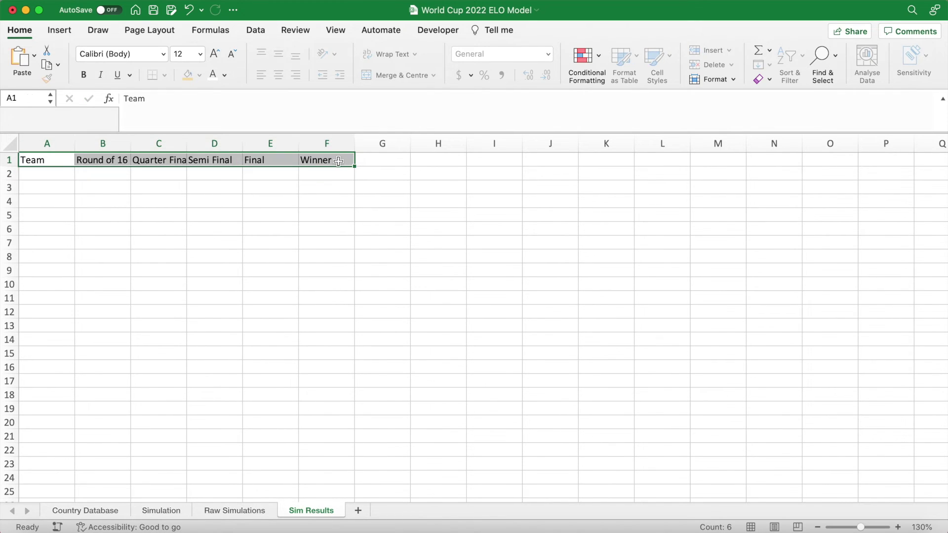
{"action": "key", "text": "super+b"}
{"action": "left_click_drag", "start_coordinate": [128, 142], "coordinate": [199, 142]}
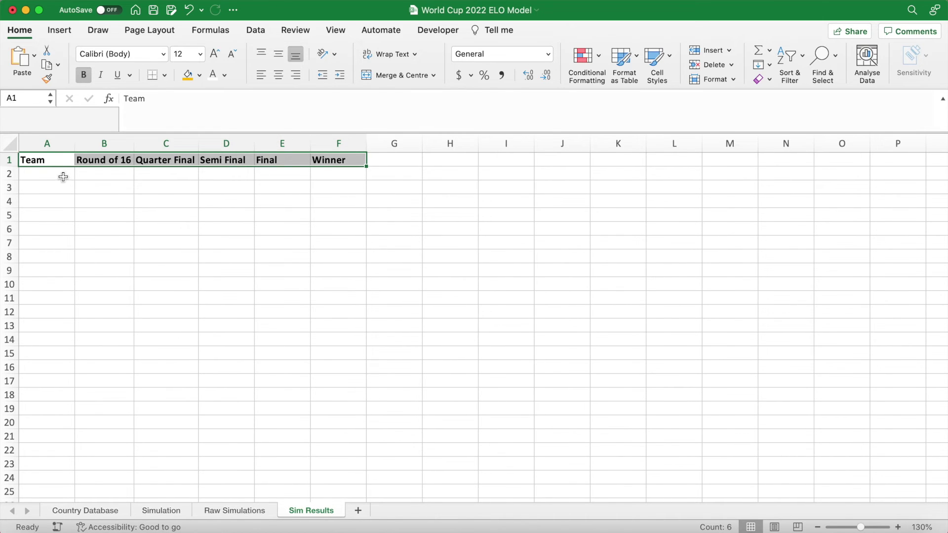
- List all teams below the Team header by entering the formula =teams in A2
{"action": "left_click", "coordinate": [63, 176]}
{"action": "type", "text": "=teams"}
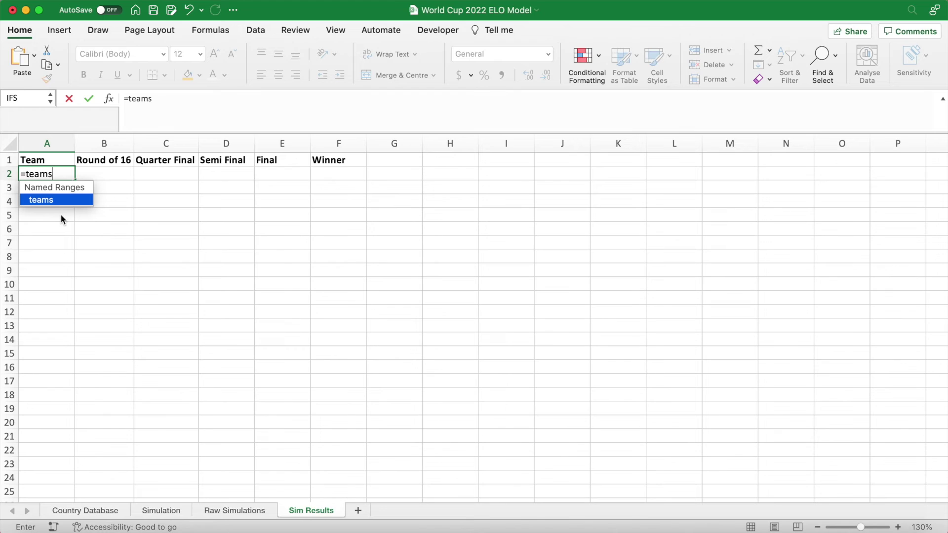
{"action": "key", "text": "Return"}
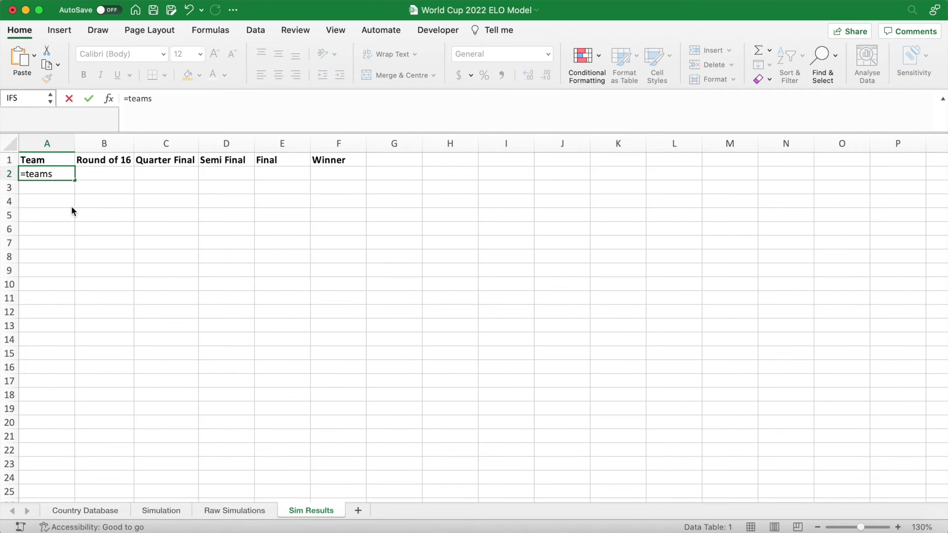
- Begin a COUNTIF formula in B2 with a nested INDEX over the absolute array 'Raw Simulations'!$B$4:$Q$1000000
{"action": "left_click", "coordinate": [105, 176]}
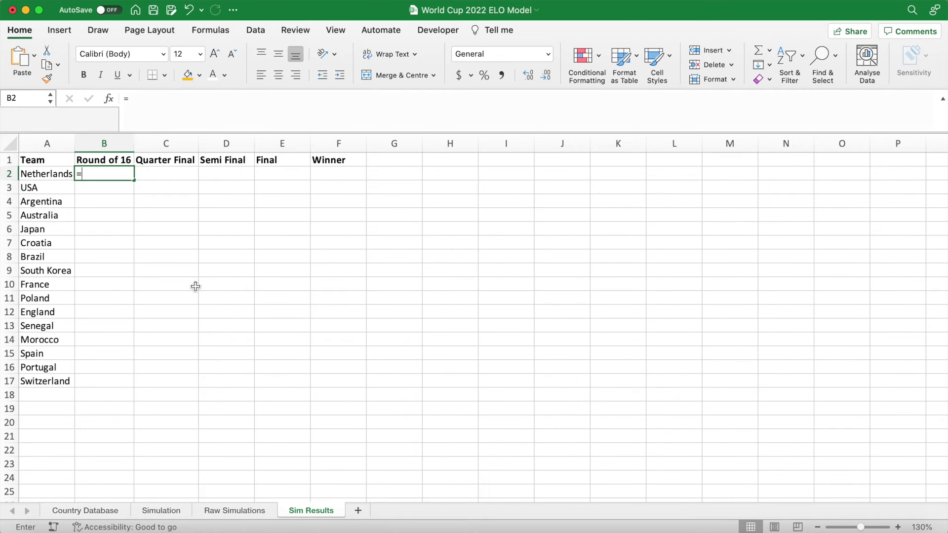
{"action": "type", "text": "=COUNTIF("}
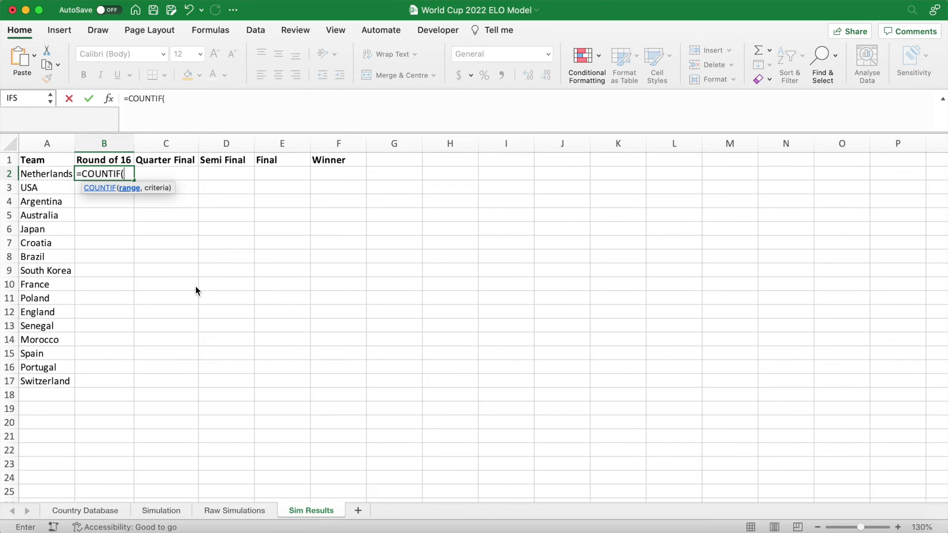
{"action": "type", "text": "INDEX("}
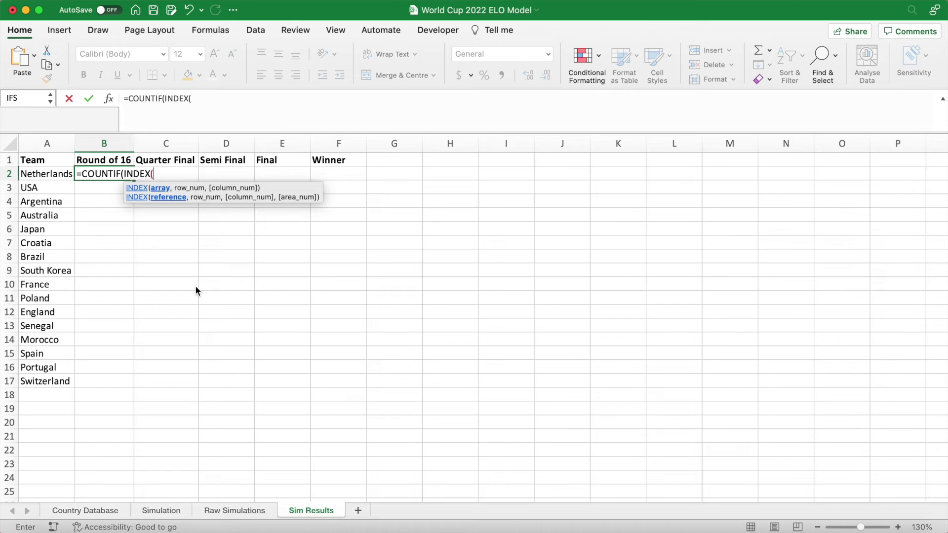
{"action": "left_click", "coordinate": [263, 514]}
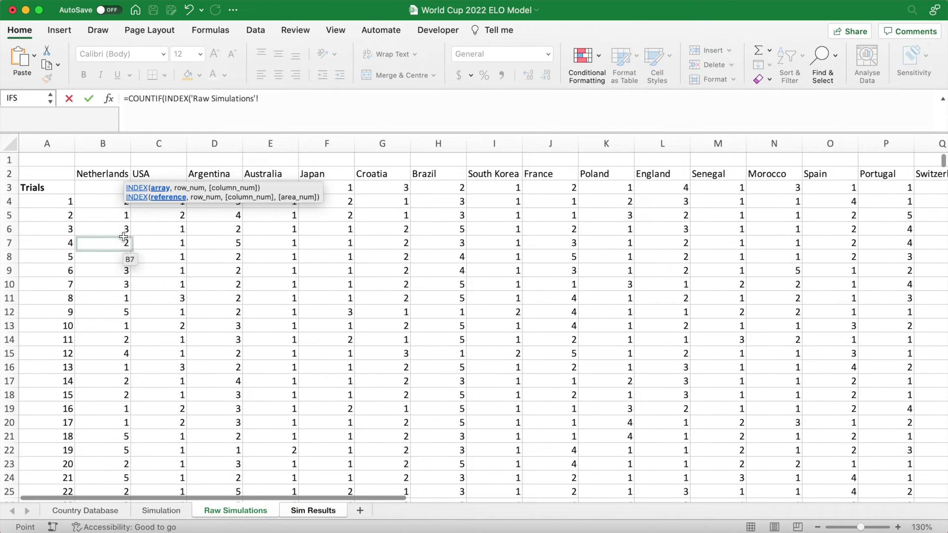
{"action": "left_click", "coordinate": [108, 205]}
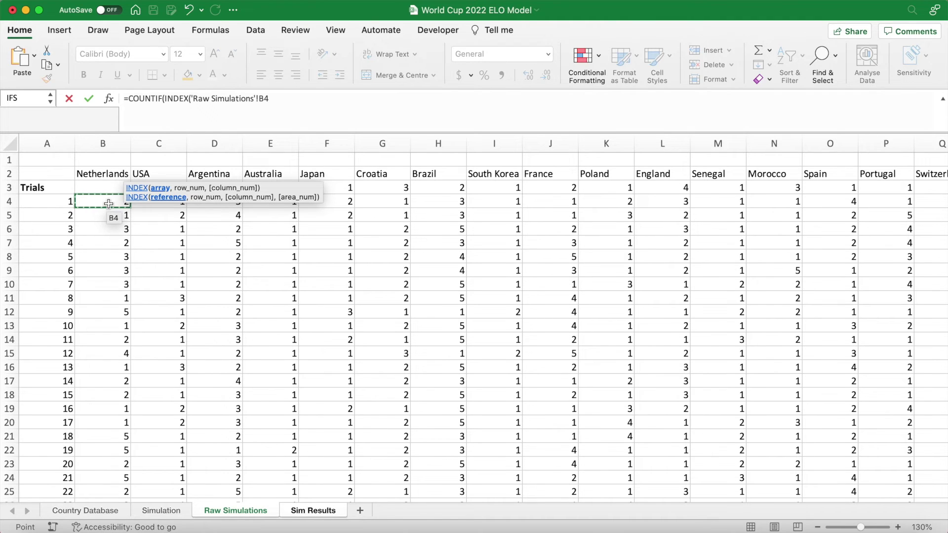
{"action": "key", "text": "super+shift+Right"}
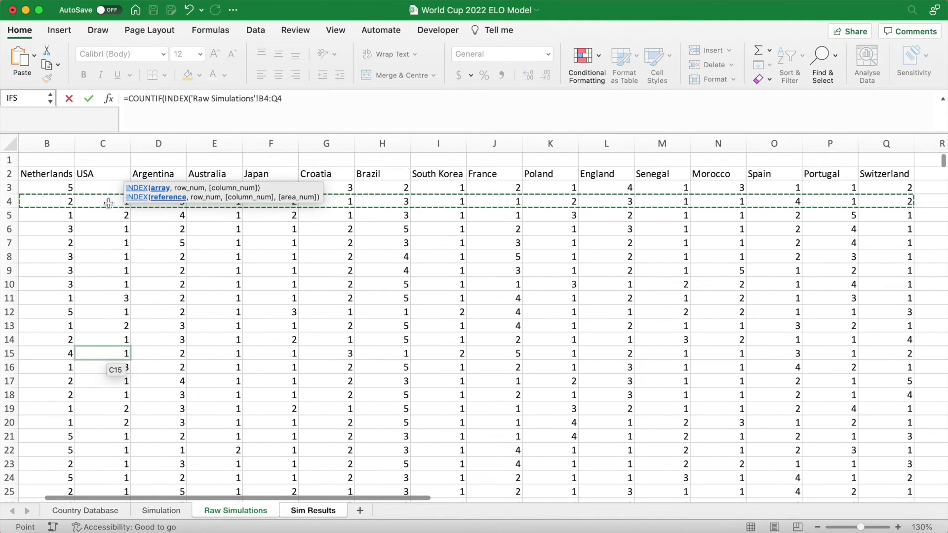
{"action": "left_click", "coordinate": [290, 99]}
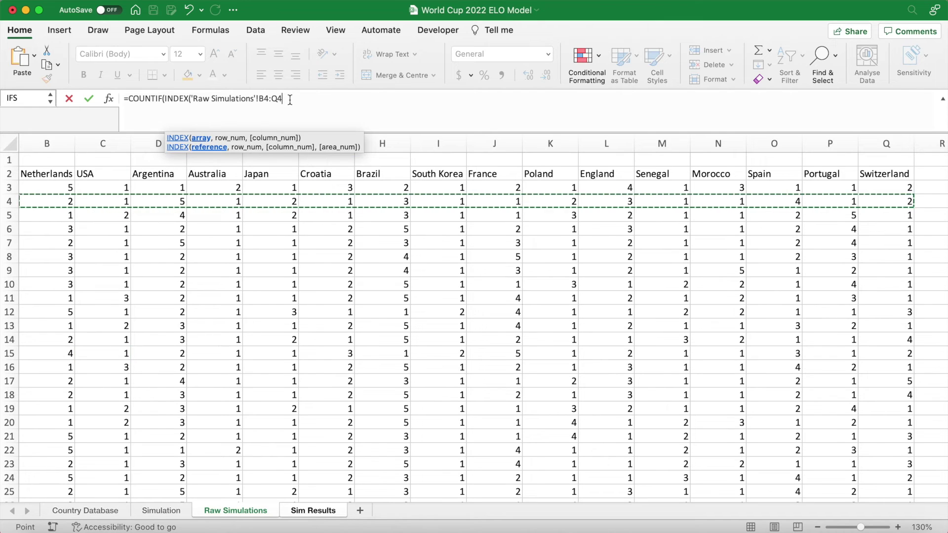
{"action": "key", "text": "BackSpace"}
{"action": "type", "text": "1000000"}
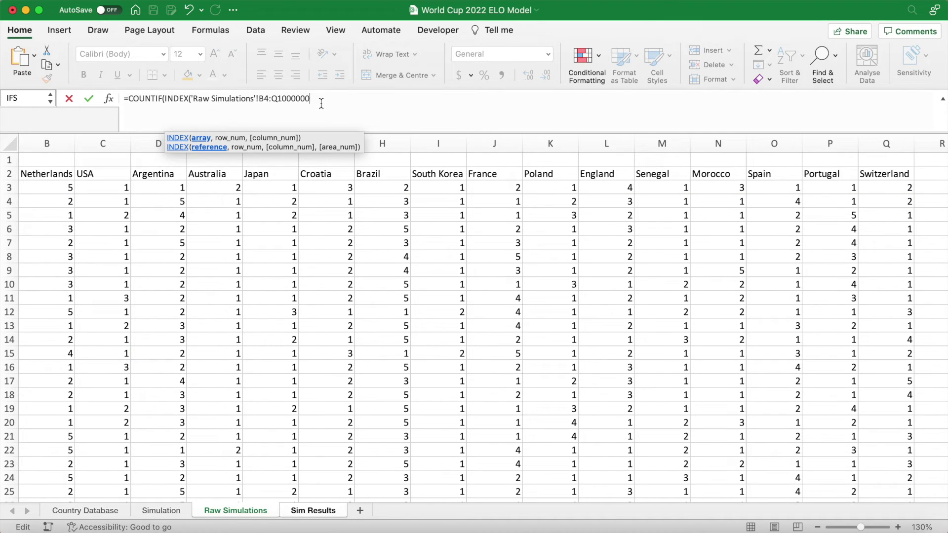
{"action": "left_click_drag", "start_coordinate": [309, 99], "coordinate": [259, 102]}
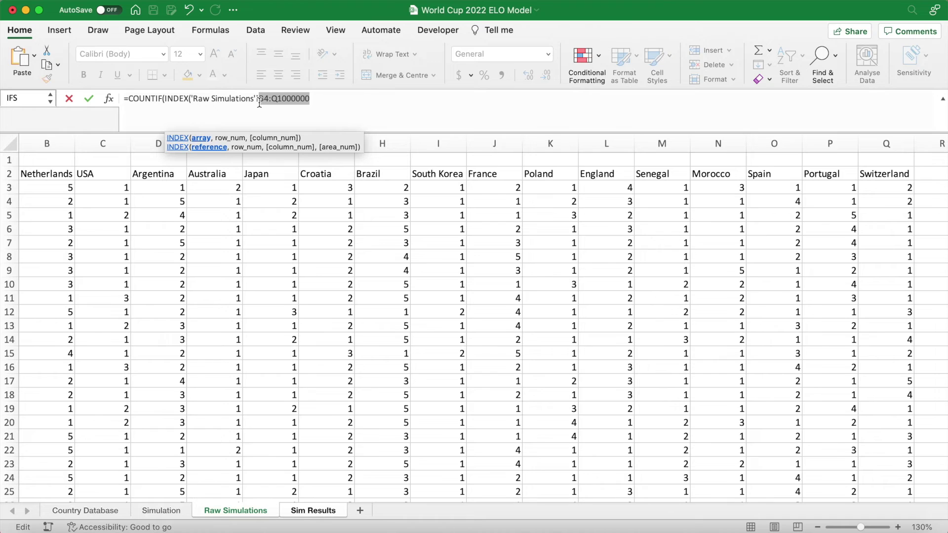
{"action": "key", "text": "F4"}
{"action": "left_click", "coordinate": [340, 98]}
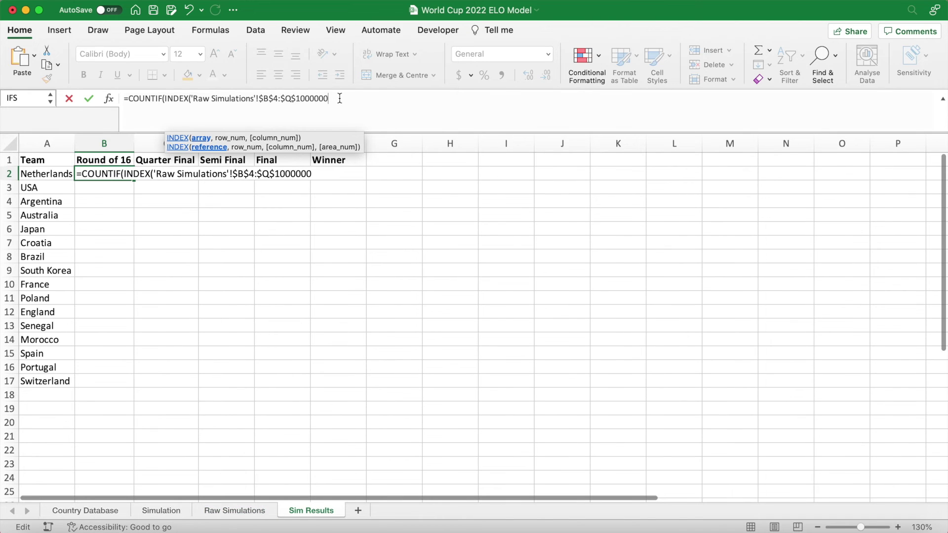
- Set INDEX's row number to 0 and begin its column number with a MATCH looking up 'Sim Results'!$A2
{"action": "type", "text": ","}
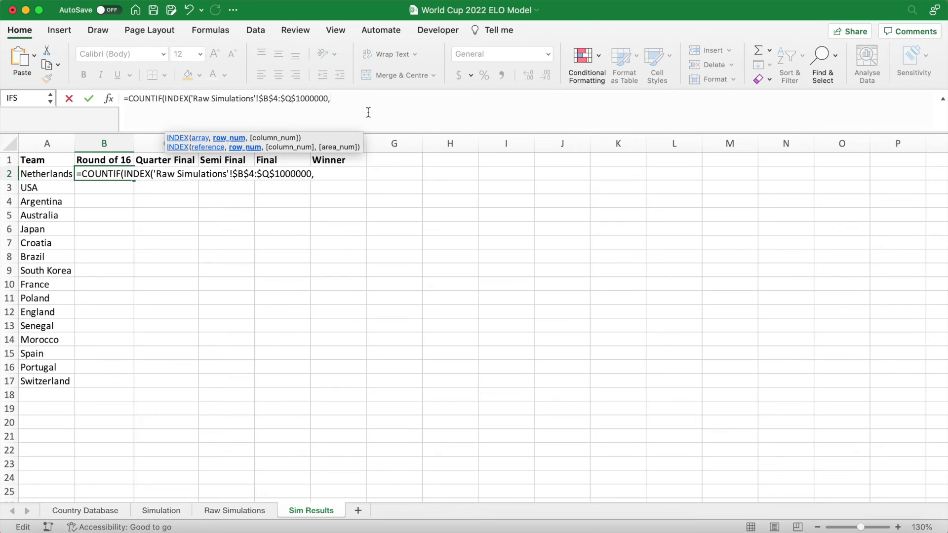
{"action": "type", "text": "0,"}
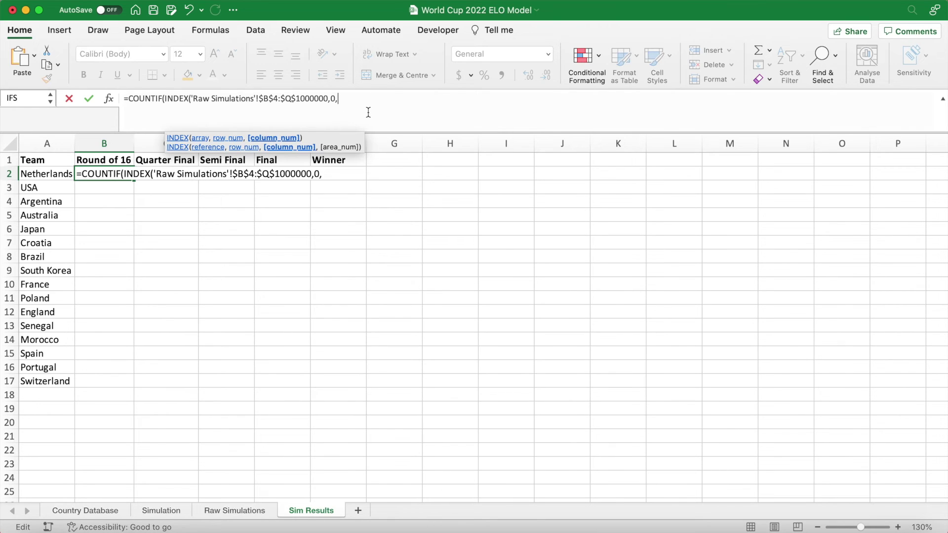
{"action": "type", "text": "M"}
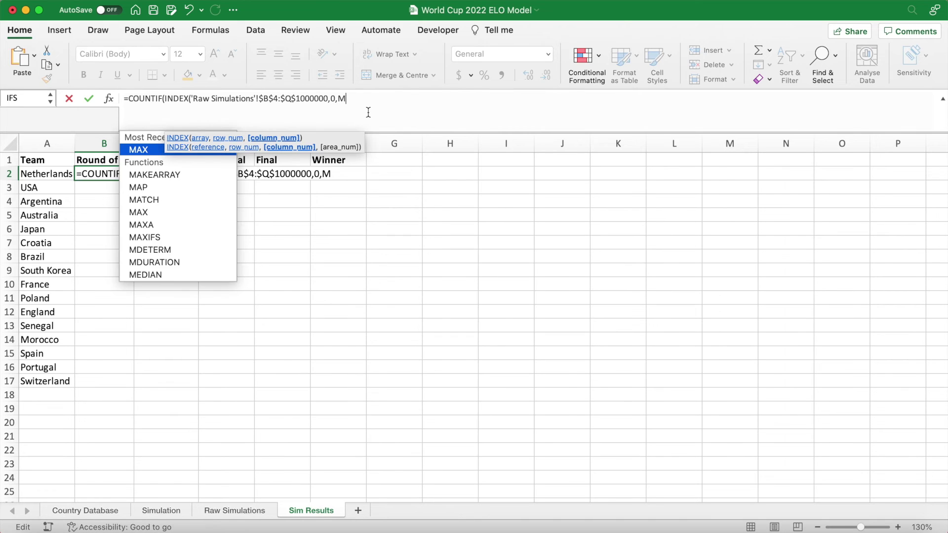
{"action": "type", "text": "ATCH("}
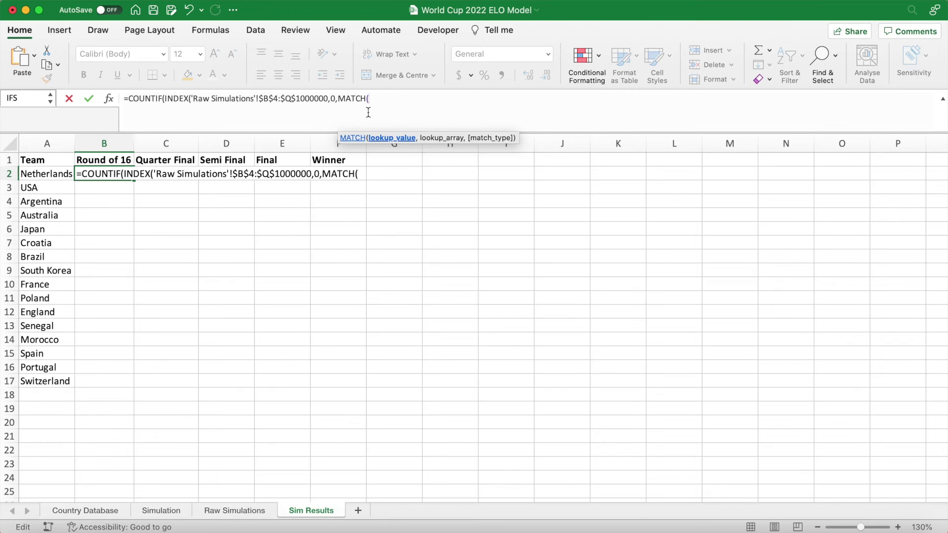
{"action": "left_click", "coordinate": [47, 174]}
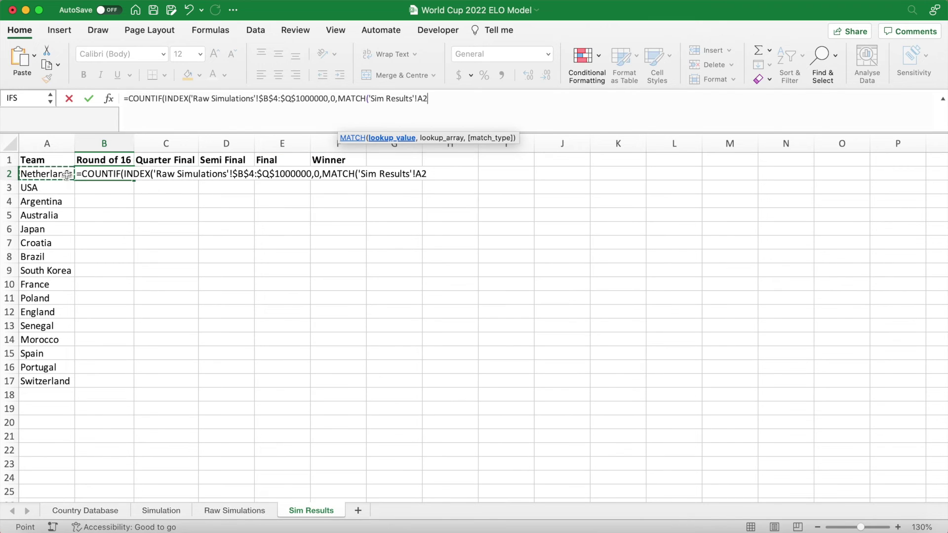
{"action": "left_click", "coordinate": [417, 99]}
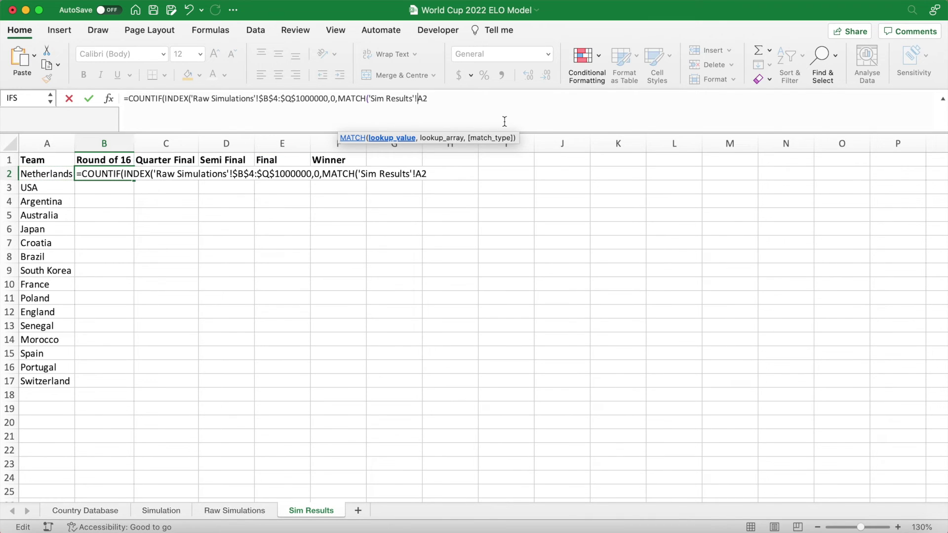
{"action": "type", "text": "$A2"}
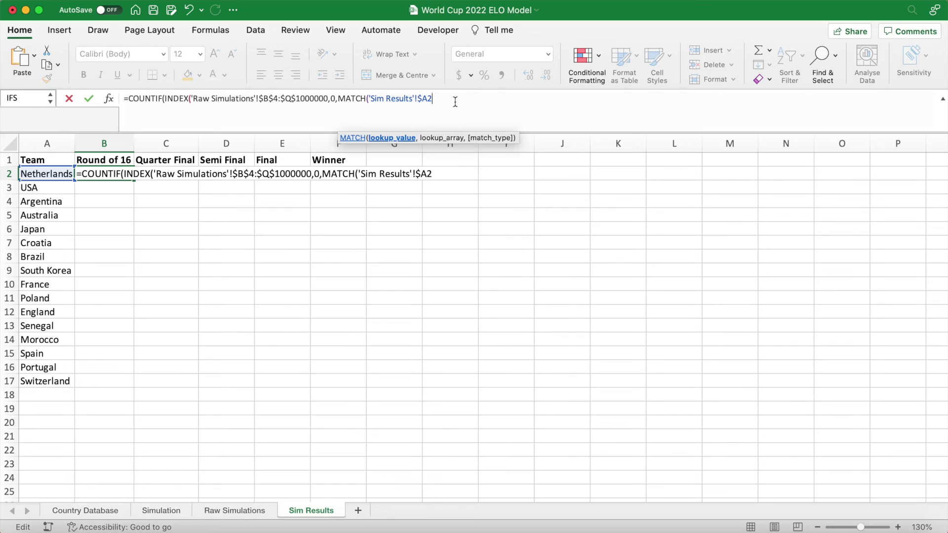
- Set MATCH's lookup array to the absolute spilled team header range 'Raw Simulations'!$B$2#
{"action": "type", "text": ","}
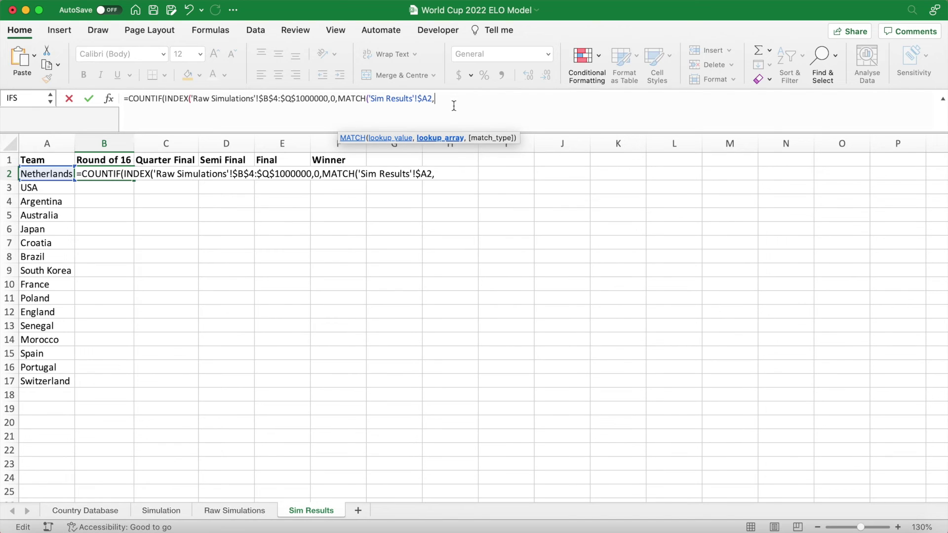
{"action": "left_click", "coordinate": [257, 510]}
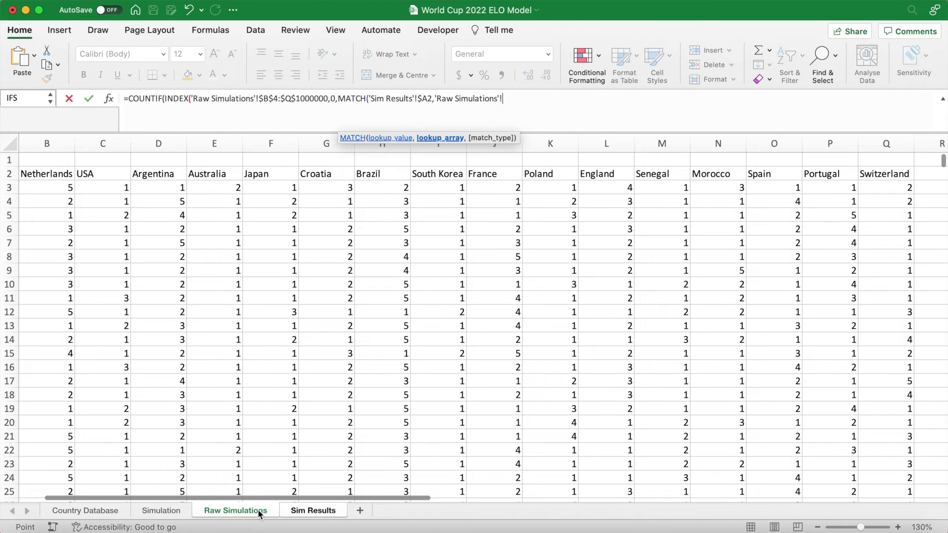
{"action": "left_click_drag", "start_coordinate": [102, 163], "coordinate": [567, 177]}
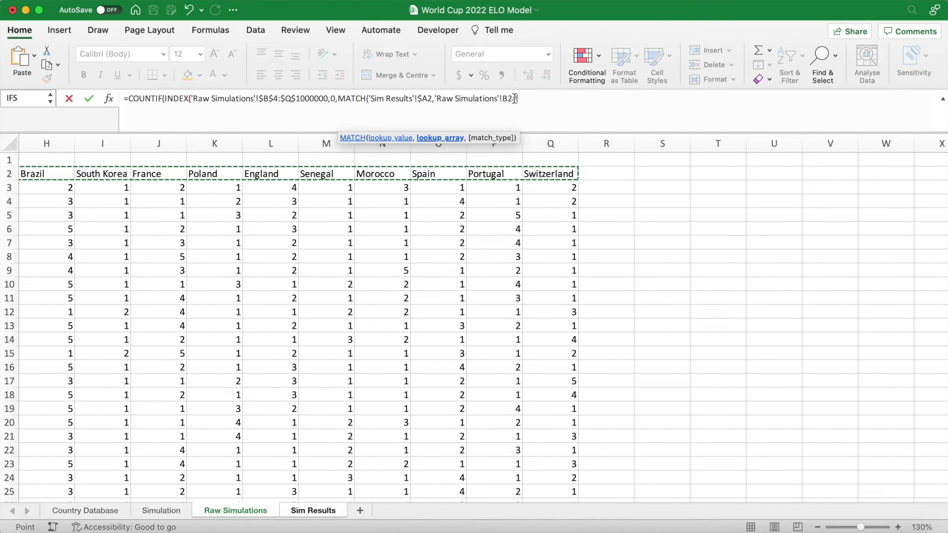
{"action": "left_click_drag", "start_coordinate": [504, 99], "coordinate": [519, 99]}
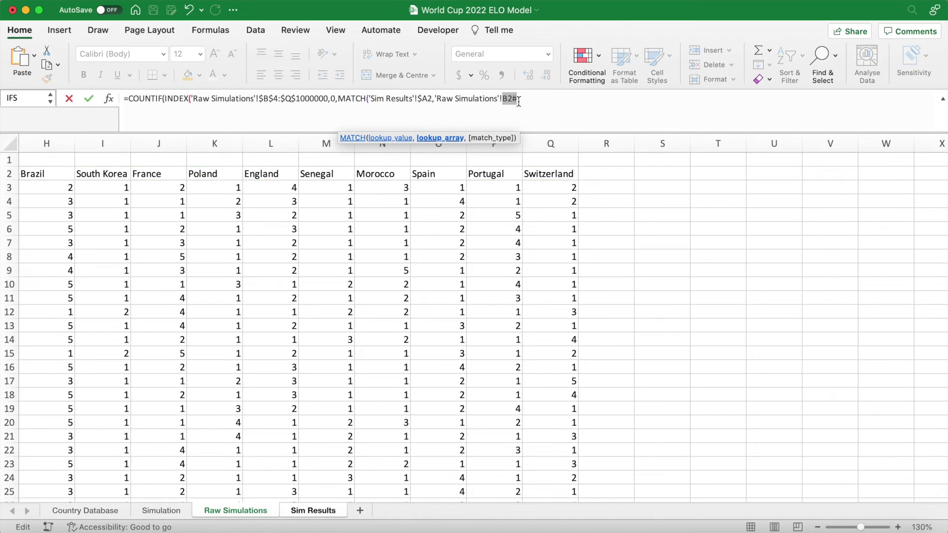
{"action": "key", "text": "F4"}
{"action": "left_click", "coordinate": [537, 102]}
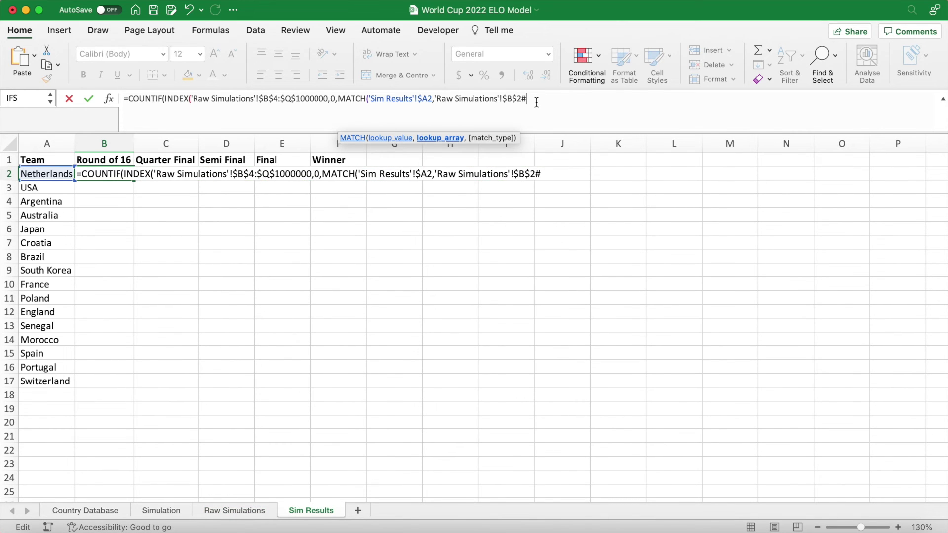
- Set MATCH to exact match (0), close the INDEX, and finish the COUNTIF in B2 with the criterion 1
{"action": "type", "text": "#,"}
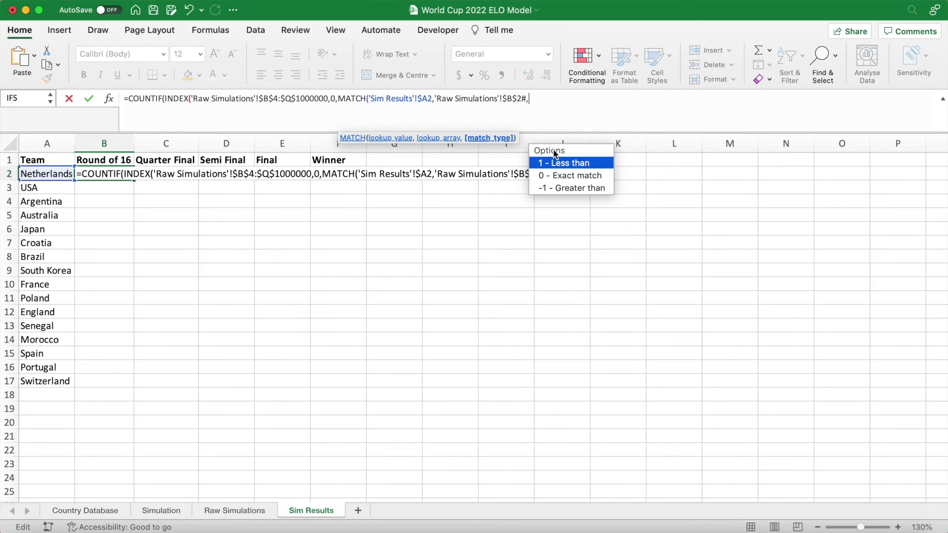
{"action": "double_click", "coordinate": [582, 176]}
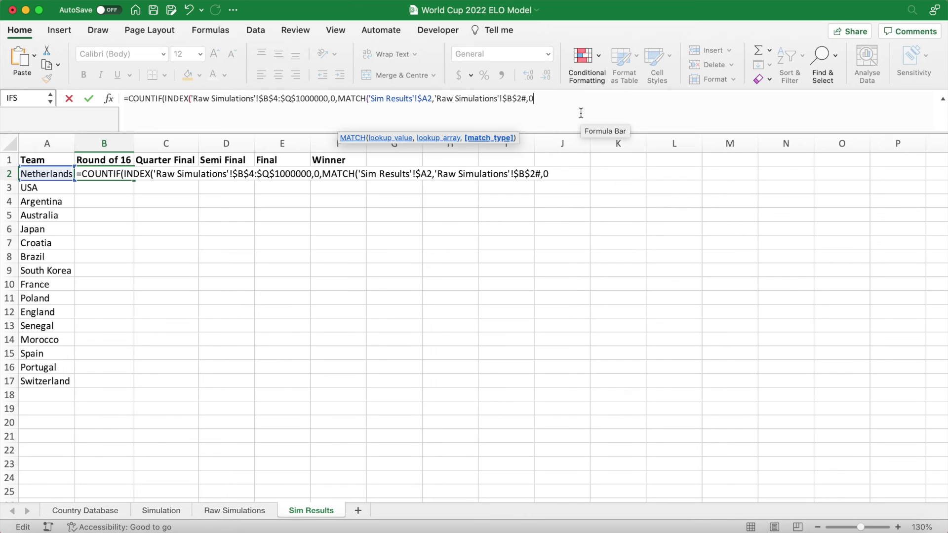
{"action": "type", "text": "))"}
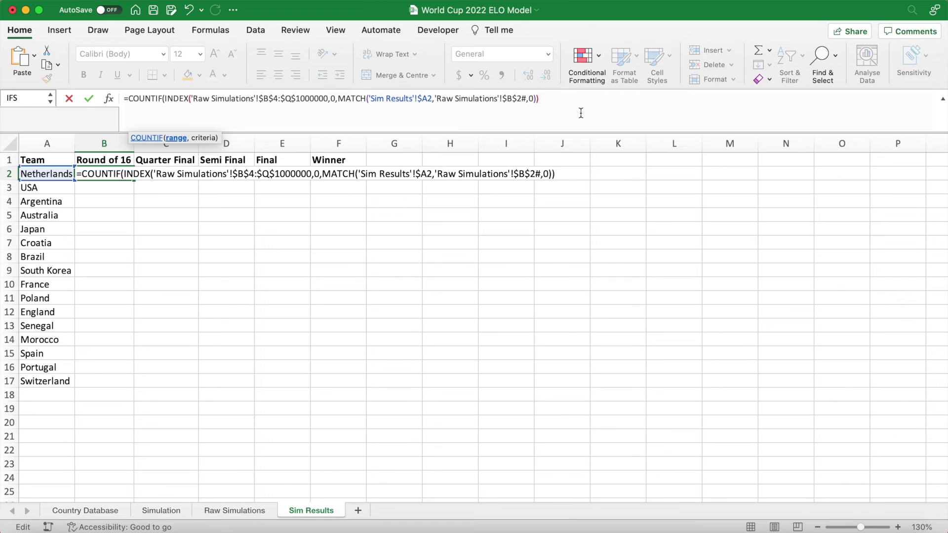
{"action": "type", "text": ",1)"}
{"action": "key", "text": "Return"}
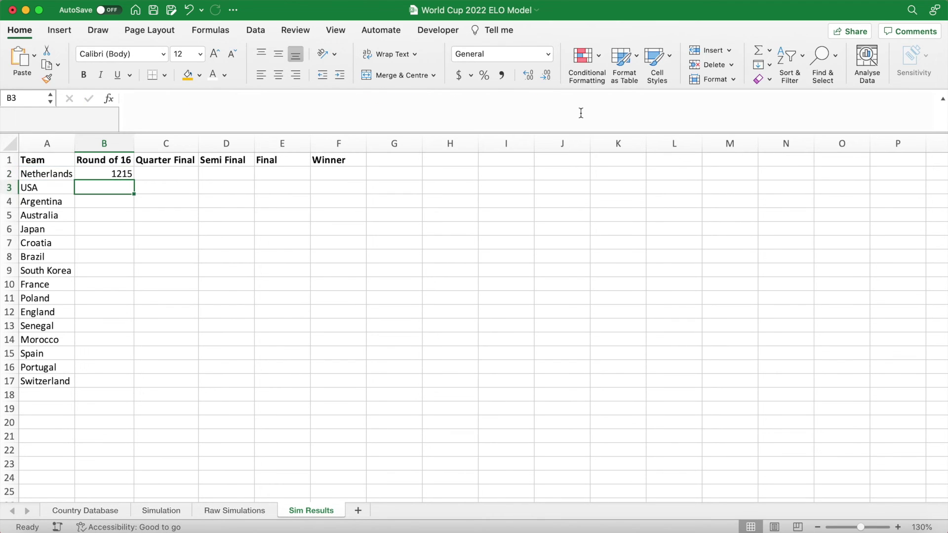
- Extend the formula in B2 by dividing the COUNTIF by a COUNTA over the trial numbers in 'Raw Simulations'!A4:A1000000
{"action": "left_click", "coordinate": [129, 173]}
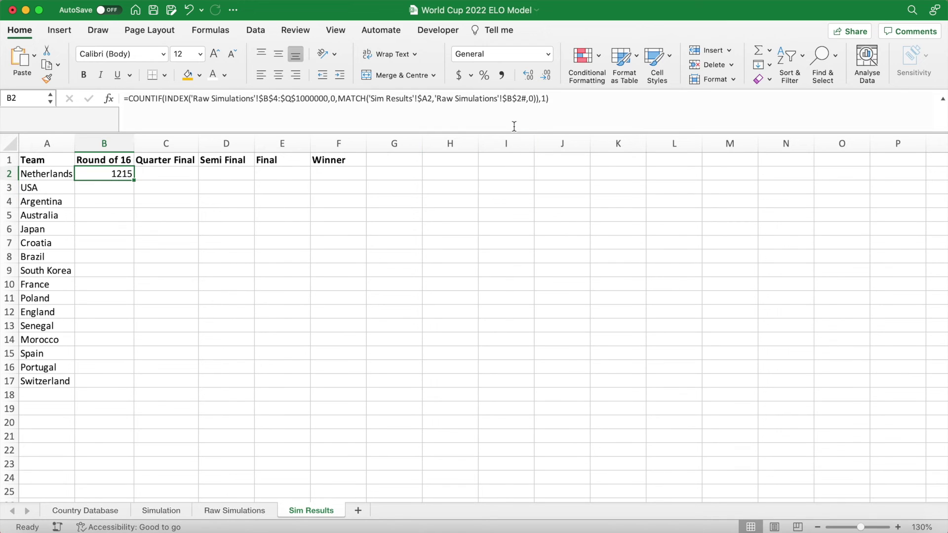
{"action": "left_click", "coordinate": [566, 102]}
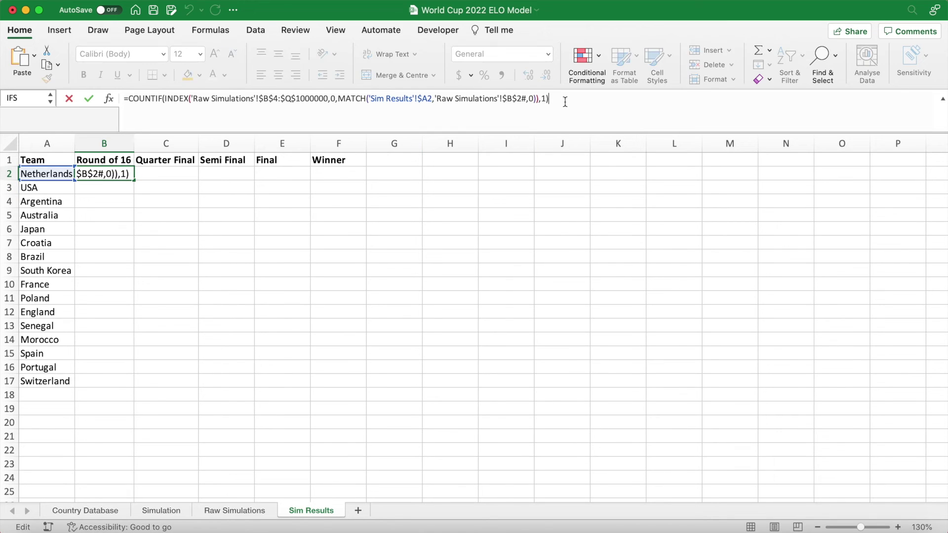
{"action": "type", "text": "/COUNTA"}
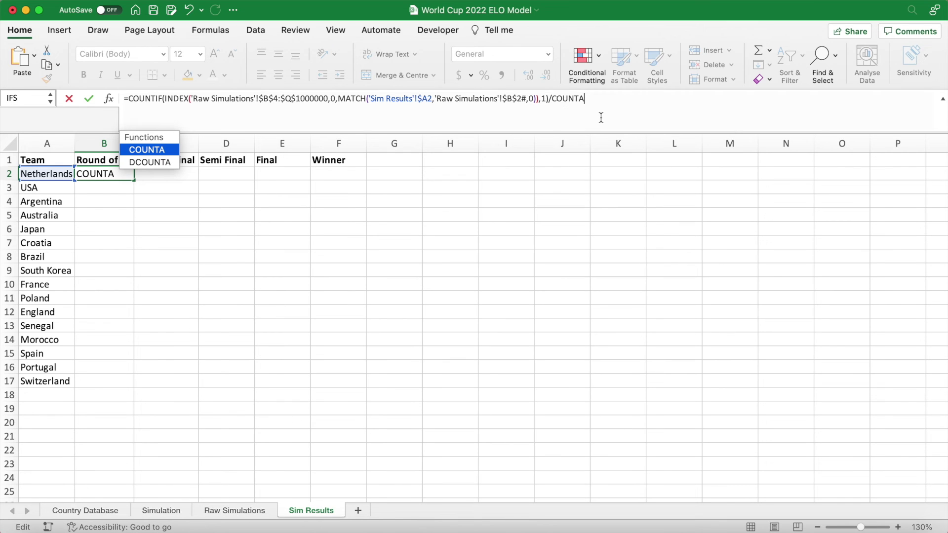
{"action": "type", "text": "("}
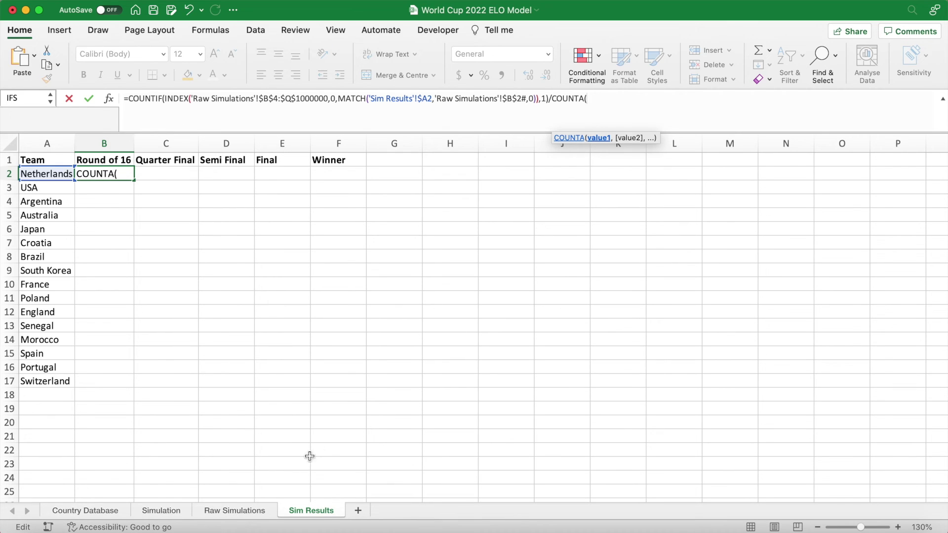
{"action": "left_click", "coordinate": [251, 509]}
{"action": "scroll", "coordinate": [181, 351], "scroll_direction": "left", "scroll_amount": 8}
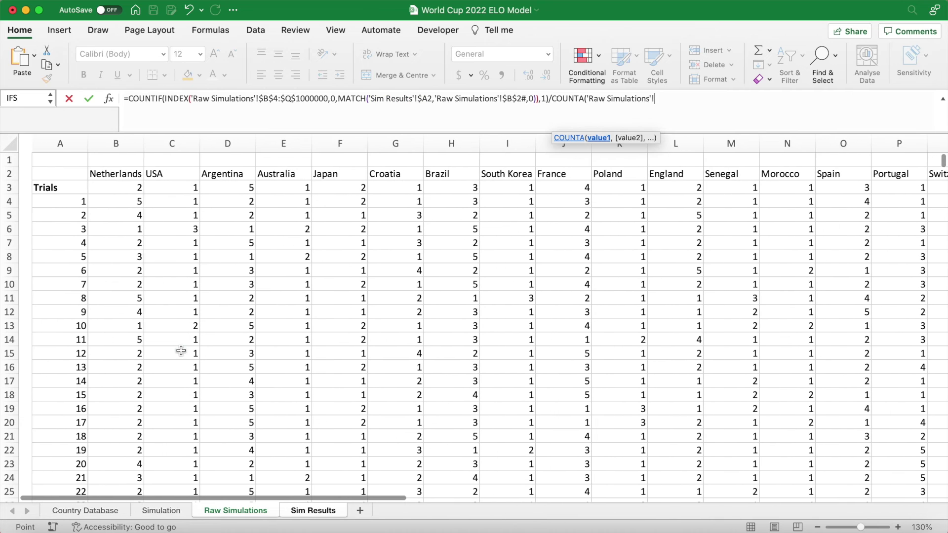
{"action": "left_click", "coordinate": [60, 204]}
{"action": "left_click_drag", "start_coordinate": [59, 204], "coordinate": [100, 205]}
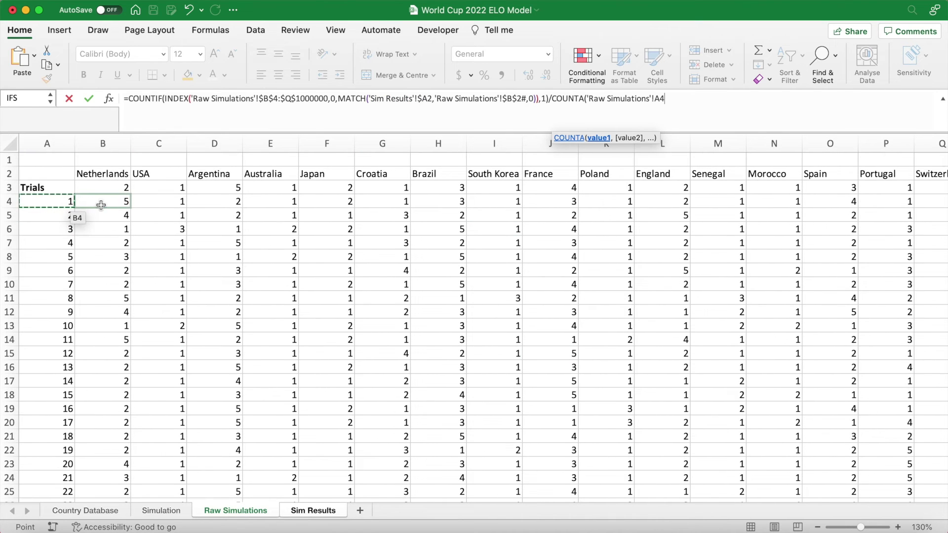
{"action": "type", "text": ":A1000000"}
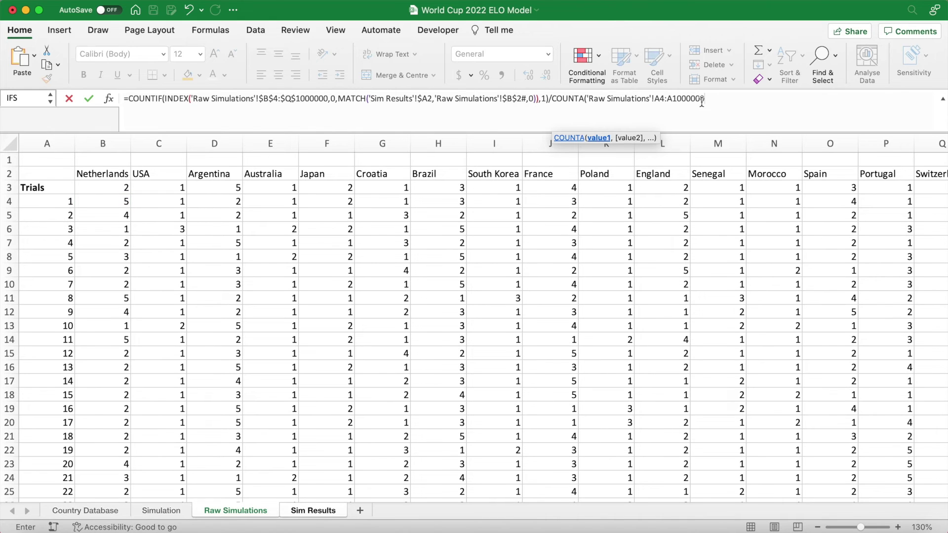
- Make the COUNTA range absolute as $A$4:$A$1000000 and complete the formula in B2
{"action": "left_click_drag", "start_coordinate": [710, 102], "coordinate": [653, 103]}
{"action": "key", "text": "F4"}
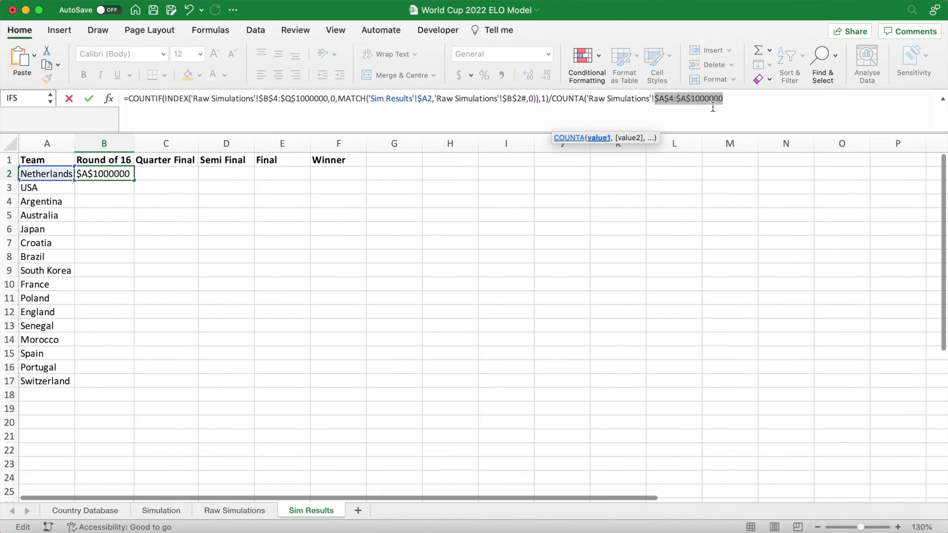
{"action": "left_click", "coordinate": [749, 105]}
{"action": "type", "text": ")"}
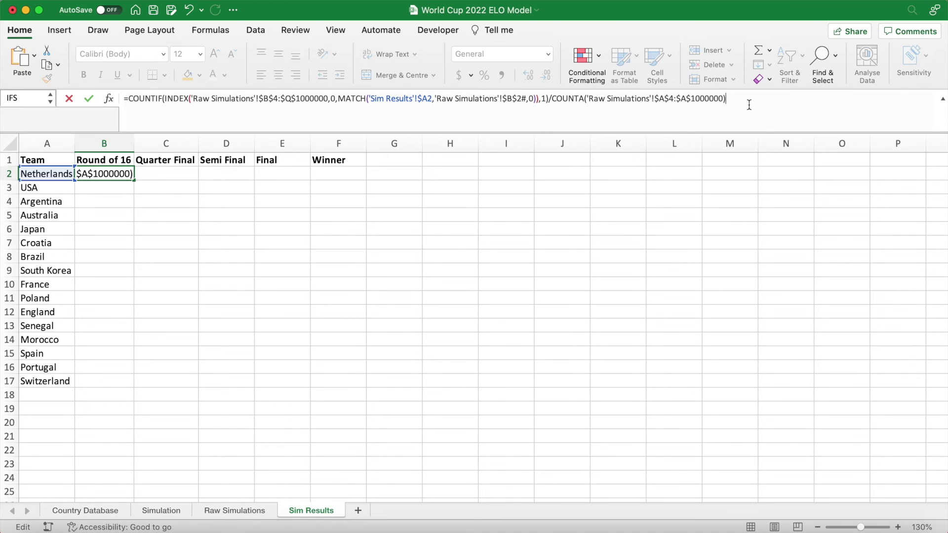
{"action": "key", "text": "Return"}
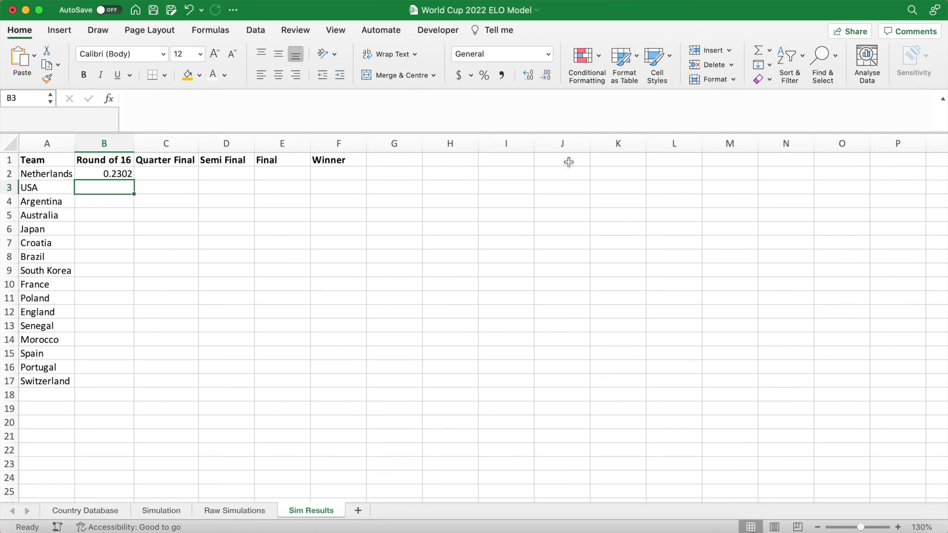
- Copy the formula in B2 across the remaining round columns to F2
{"action": "left_click", "coordinate": [120, 172]}
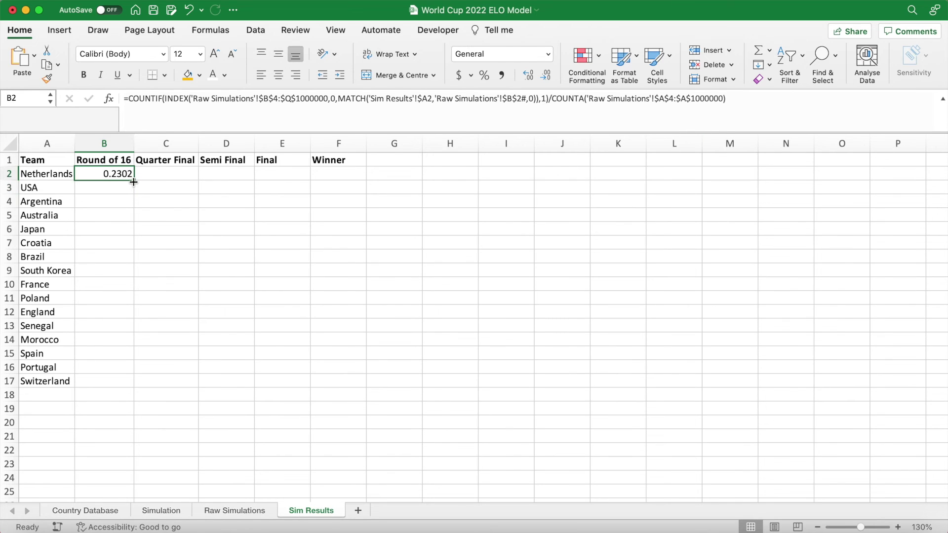
{"action": "left_click_drag", "start_coordinate": [134, 183], "coordinate": [343, 184]}
{"action": "left_click", "coordinate": [375, 202]}
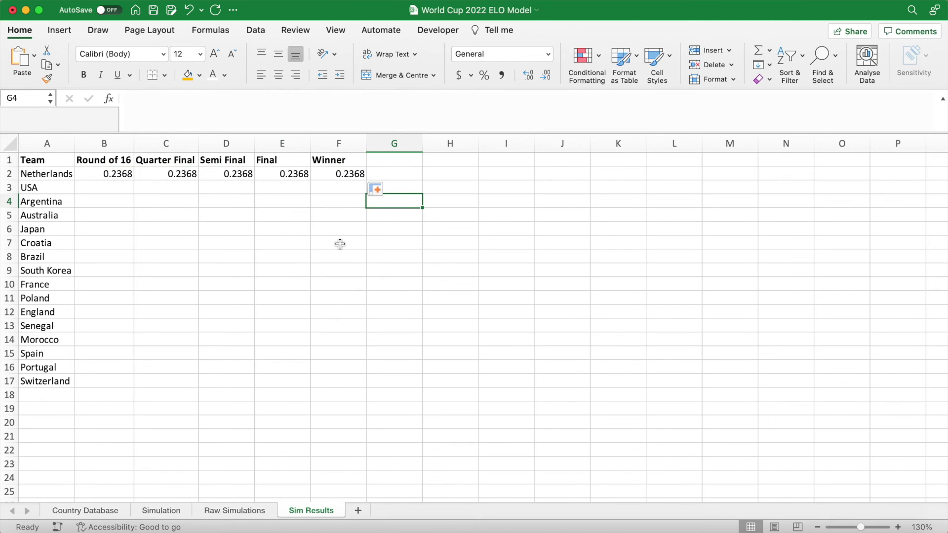
- Check the copied formulas in C2:F2 against the Netherlands' bracket positions in the Simulation sheet and the round codes in Raw Simulations
{"action": "left_click", "coordinate": [191, 176]}
{"action": "left_click", "coordinate": [228, 175]}
{"action": "left_click", "coordinate": [281, 175]}
{"action": "left_click", "coordinate": [324, 175]}
{"action": "left_click", "coordinate": [167, 175]}
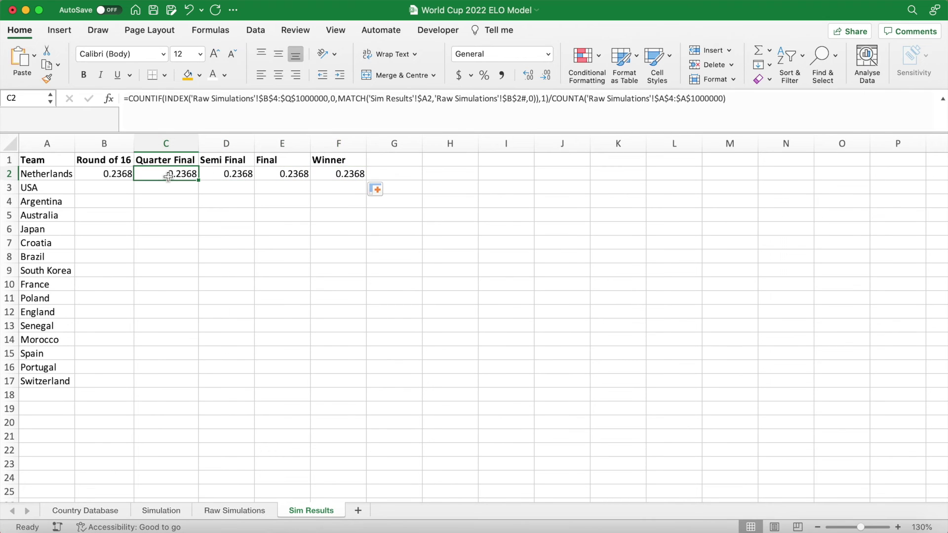
{"action": "left_click", "coordinate": [158, 513]}
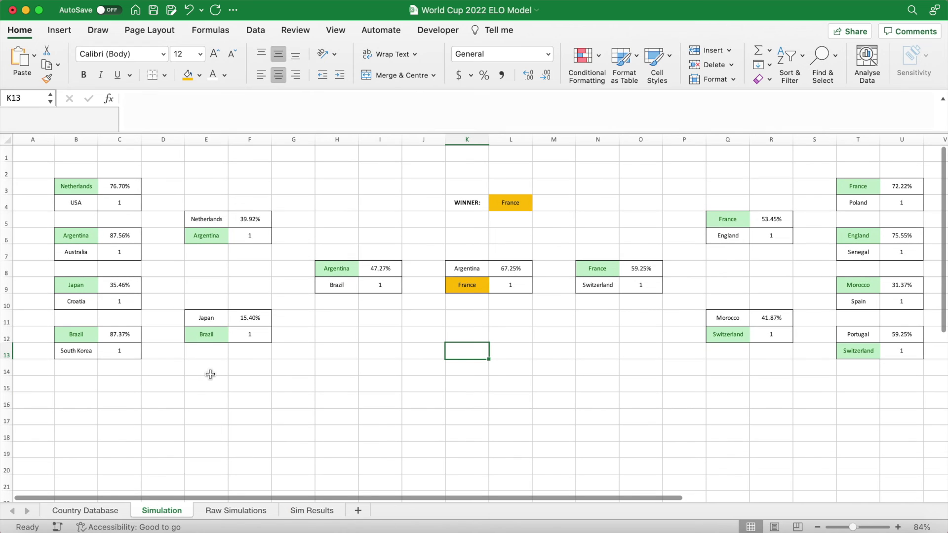
{"action": "left_click", "coordinate": [88, 185]}
{"action": "left_click", "coordinate": [208, 221]}
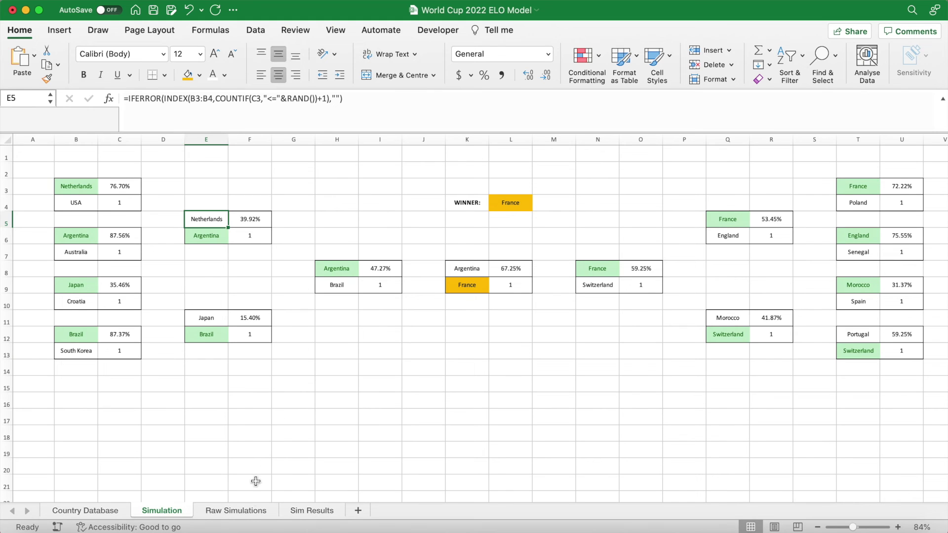
{"action": "left_click", "coordinate": [246, 515]}
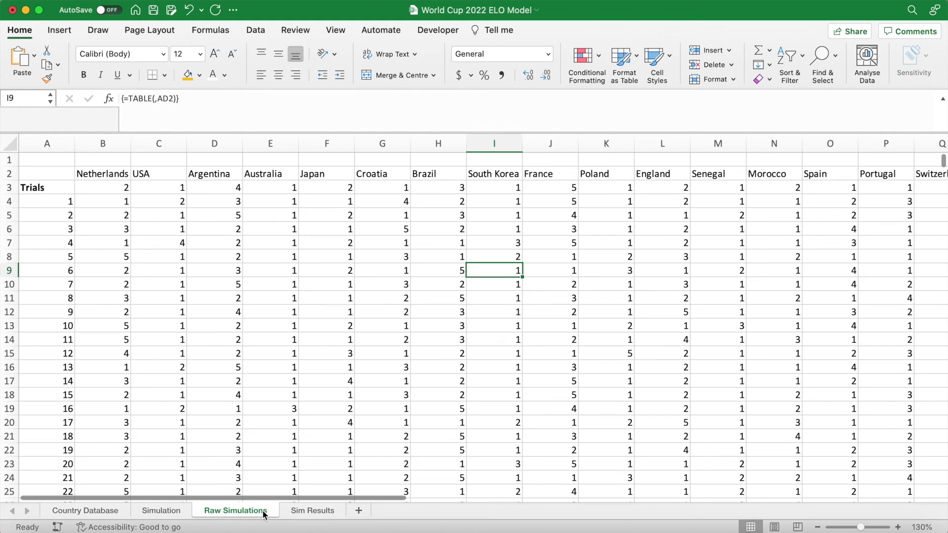
{"action": "left_click", "coordinate": [317, 509]}
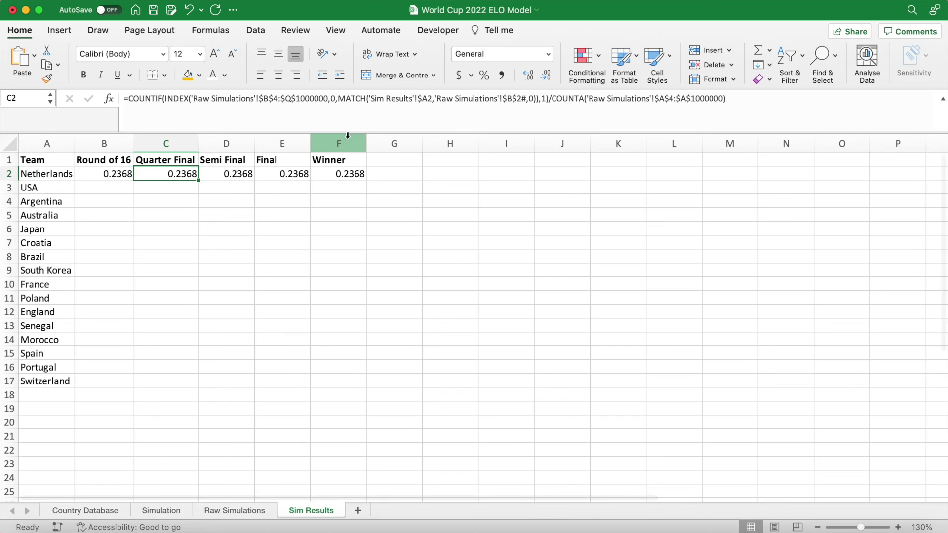
- Change the COUNTIF criterion in the Quarter Final formula in C2 to 2
{"action": "left_click", "coordinate": [544, 100]}
{"action": "double_click", "coordinate": [543, 99]}
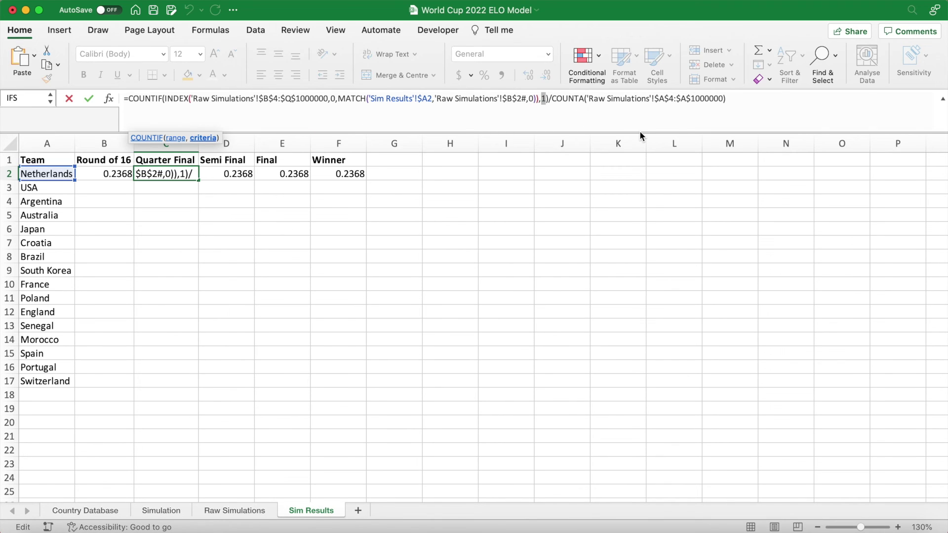
{"action": "key", "text": "BackSpace"}
{"action": "type", "text": "2"}
{"action": "key", "text": "Return"}
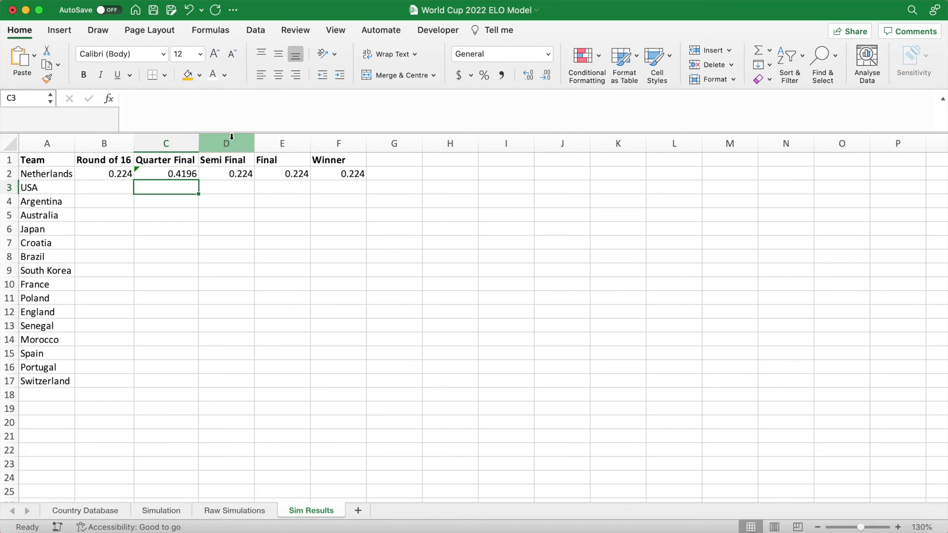
- Fill the Round of 16 and Quarter Final formulas in B2 and C2 down to row 17
{"action": "left_click", "coordinate": [123, 173]}
{"action": "left_click_drag", "start_coordinate": [133, 179], "coordinate": [128, 381]}
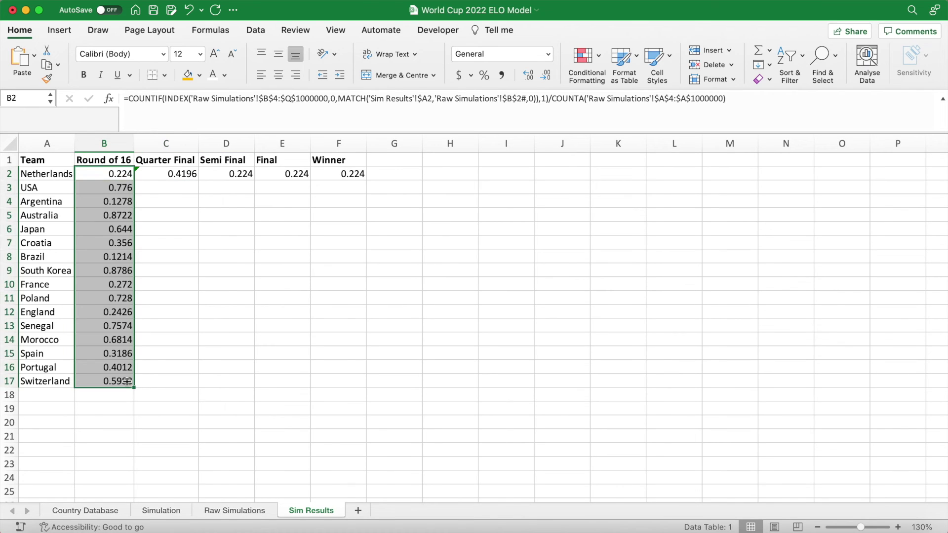
{"action": "left_click", "coordinate": [191, 177]}
{"action": "left_click_drag", "start_coordinate": [198, 181], "coordinate": [196, 382]}
- Change the COUNTIF criterion in the Semi Final formula in D2 to 3 and fill it down to D17
{"action": "left_click", "coordinate": [242, 170]}
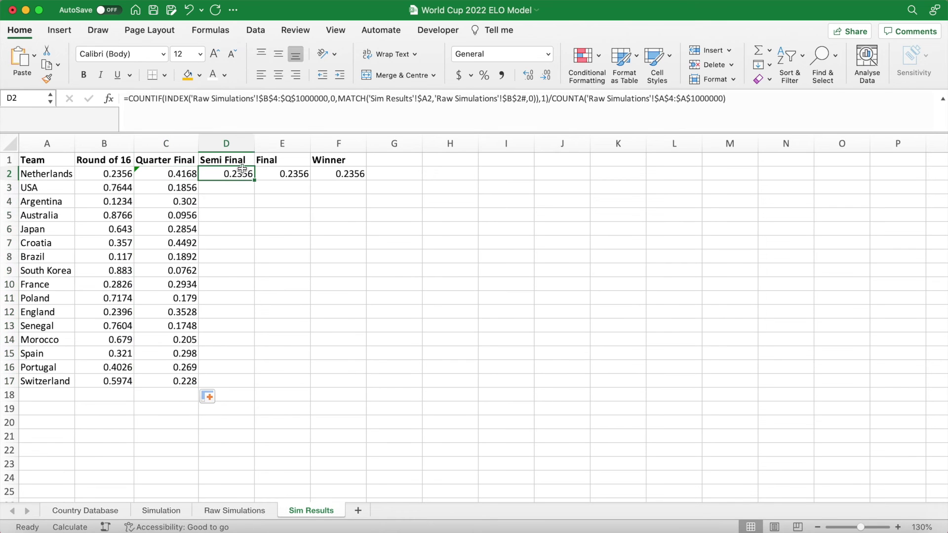
{"action": "left_click", "coordinate": [545, 101]}
{"action": "key", "text": "BackSpace"}
{"action": "type", "text": "3"}
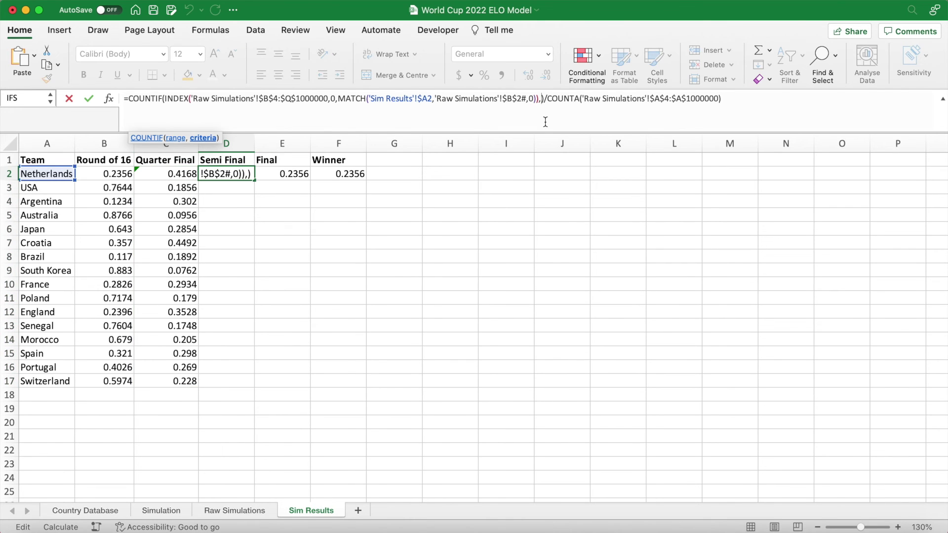
{"action": "key", "text": "Return"}
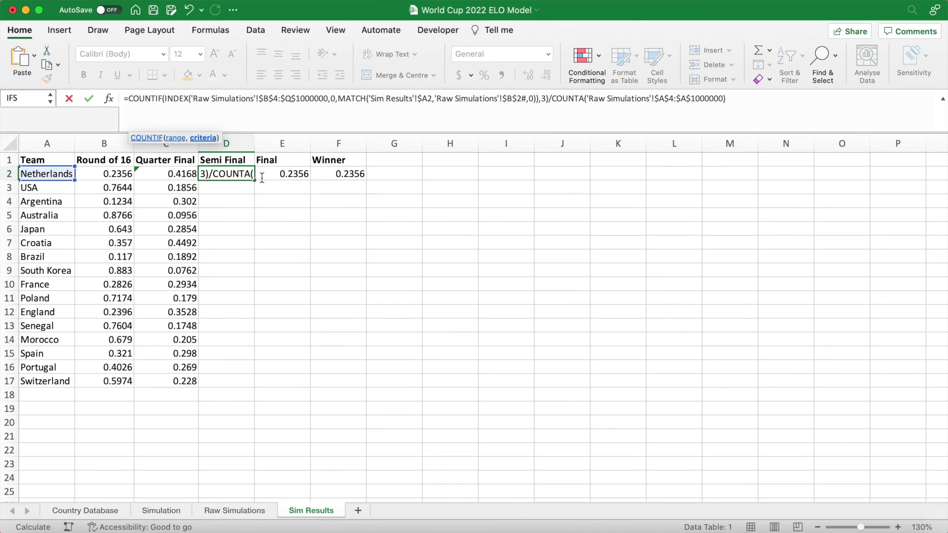
{"action": "left_click_drag", "start_coordinate": [255, 181], "coordinate": [242, 391]}
- Change the COUNTIF criterion in the Final formula in E2 to 4 and fill it down to E17
{"action": "left_click", "coordinate": [302, 173]}
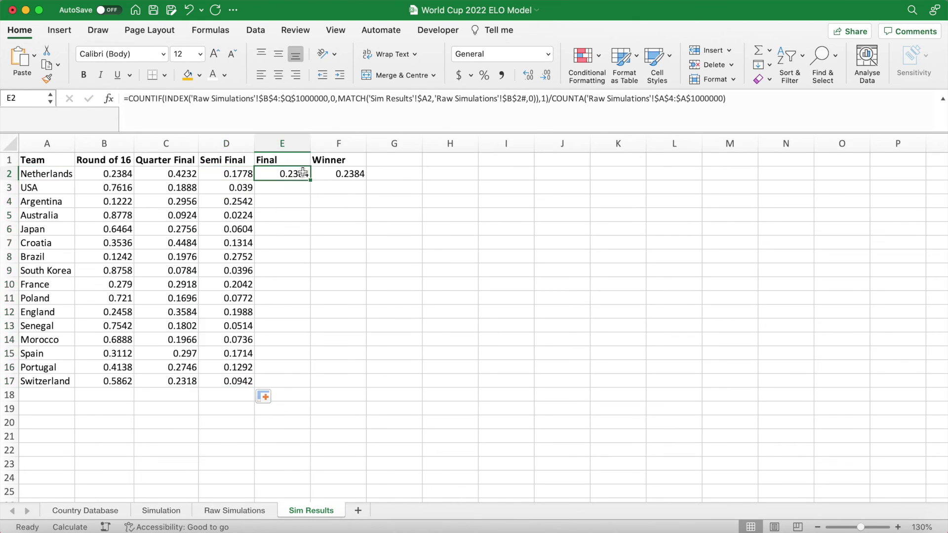
{"action": "left_click", "coordinate": [547, 101]}
{"action": "key", "text": "BackSpace"}
{"action": "type", "text": "4"}
{"action": "key", "text": "Return"}
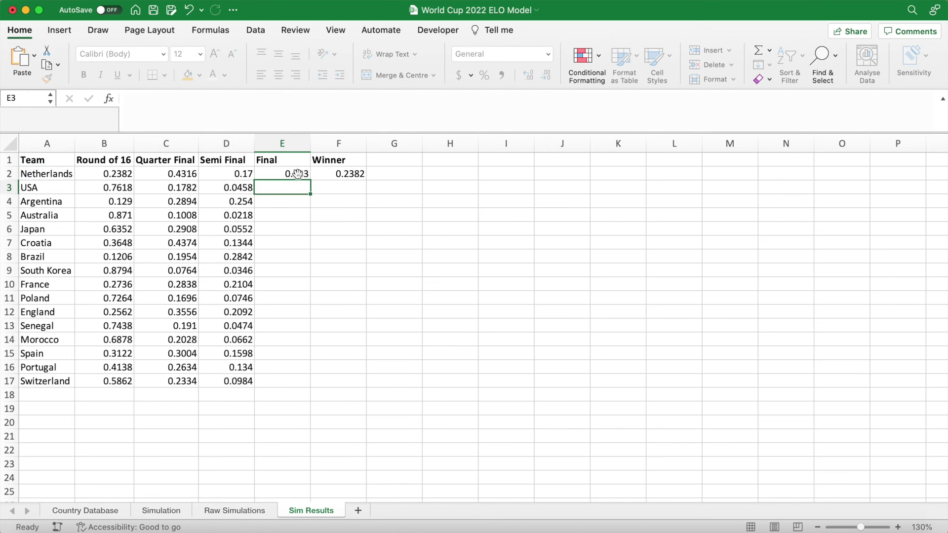
{"action": "left_click", "coordinate": [305, 174]}
{"action": "left_click_drag", "start_coordinate": [312, 180], "coordinate": [308, 388]}
- Change the COUNTIF criterion in the Winner formula in F2 to 5 and fill it down to F17
{"action": "left_click", "coordinate": [349, 172]}
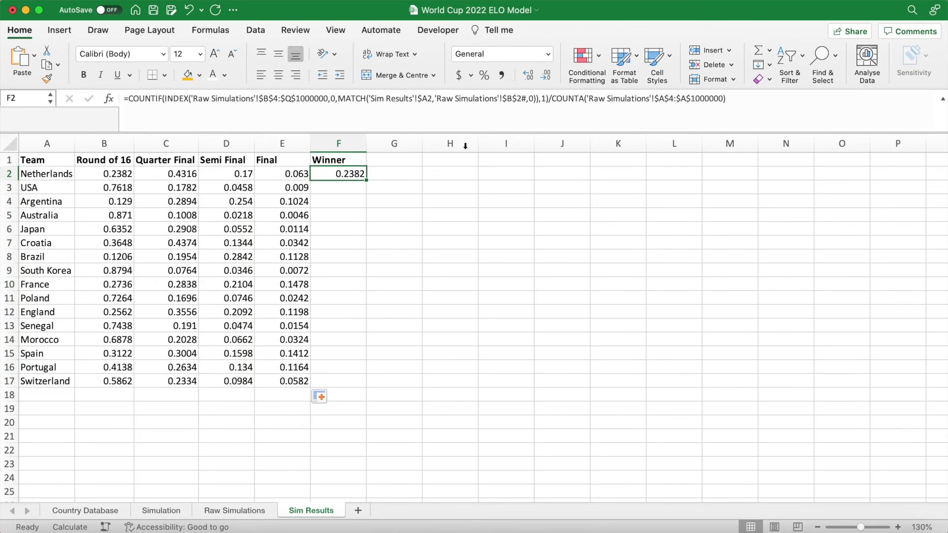
{"action": "left_click", "coordinate": [546, 100]}
{"action": "key", "text": "BackSpace"}
{"action": "type", "text": "5"}
{"action": "key", "text": "Return"}
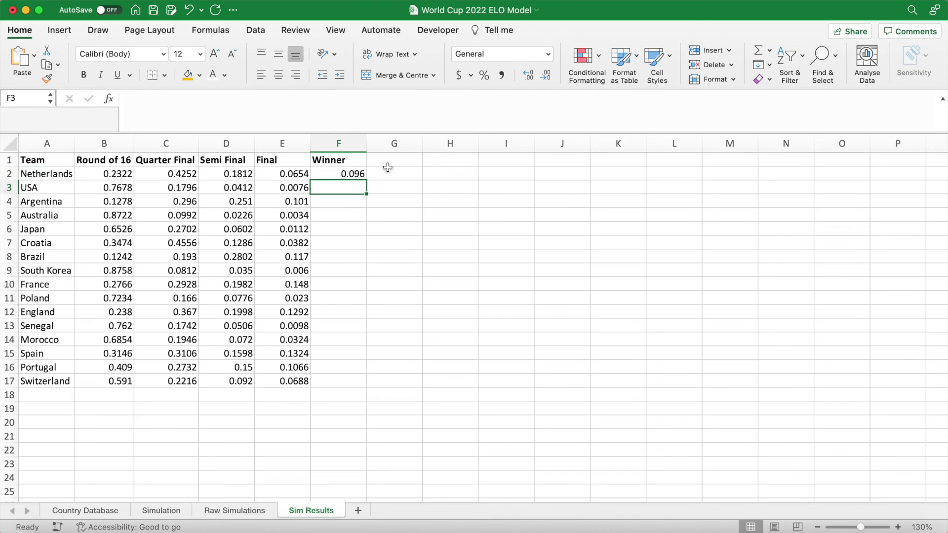
{"action": "left_click", "coordinate": [346, 177]}
{"action": "left_click_drag", "start_coordinate": [366, 182], "coordinate": [366, 384]}
{"action": "left_click", "coordinate": [264, 407]}
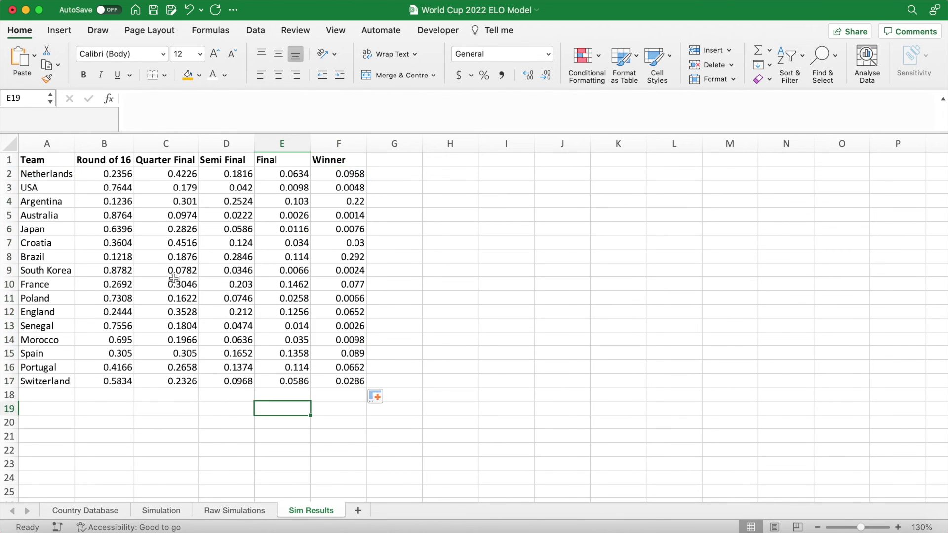
- Check the sums of the Netherlands and Australia rows, and format B2:F17 as percentages with two decimal places
{"action": "left_click_drag", "start_coordinate": [112, 174], "coordinate": [339, 177]}
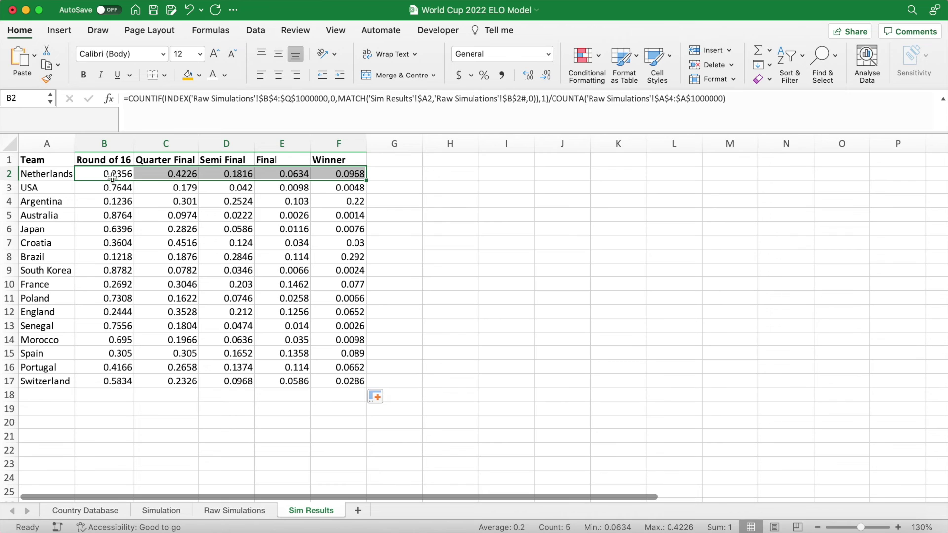
{"action": "left_click_drag", "start_coordinate": [109, 216], "coordinate": [351, 215]}
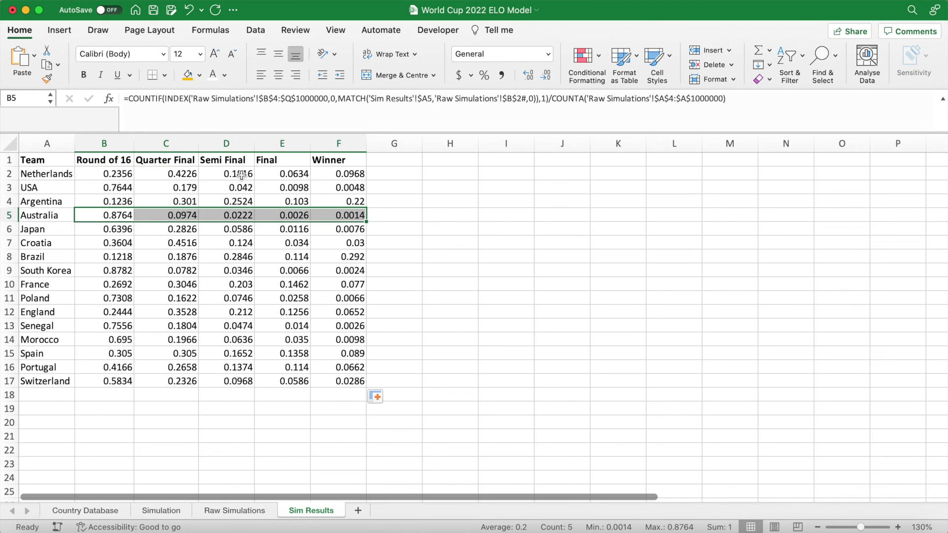
{"action": "left_click_drag", "start_coordinate": [113, 175], "coordinate": [344, 385]}
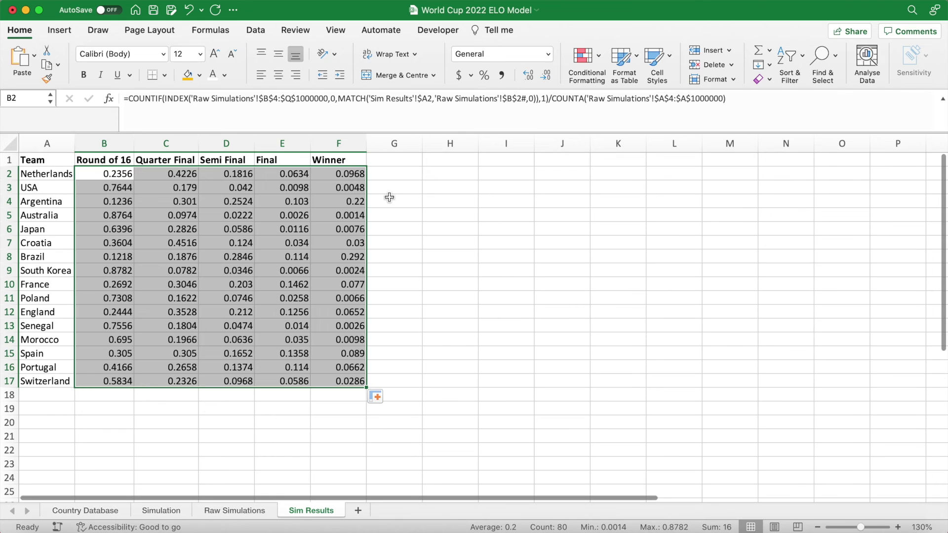
{"action": "left_click", "coordinate": [485, 75]}
{"action": "left_click", "coordinate": [524, 75]}
{"action": "left_click", "coordinate": [524, 75]}
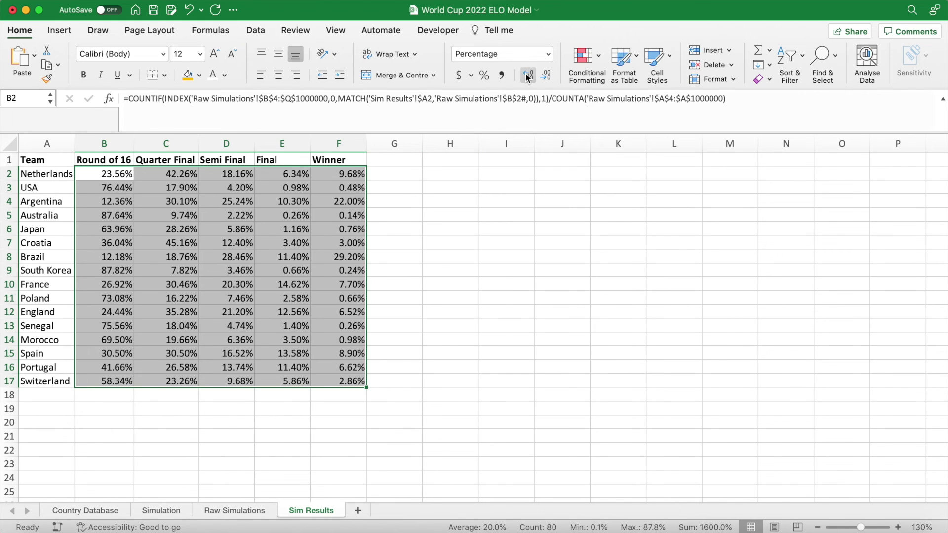
{"action": "left_click", "coordinate": [448, 238]}
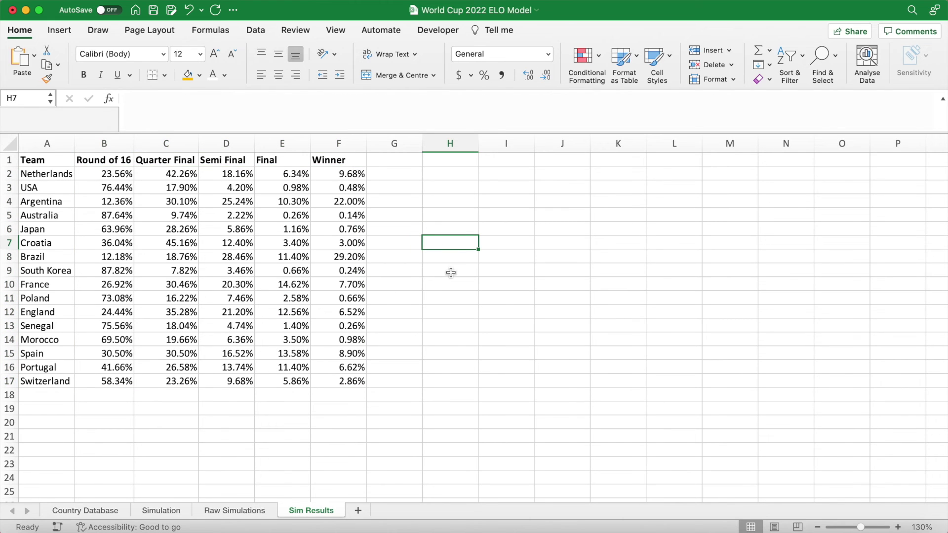
- Recalculate the workbook several times to examine how the Sim Results probabilities vary between simulation runs
{"action": "key", "text": "F9"}
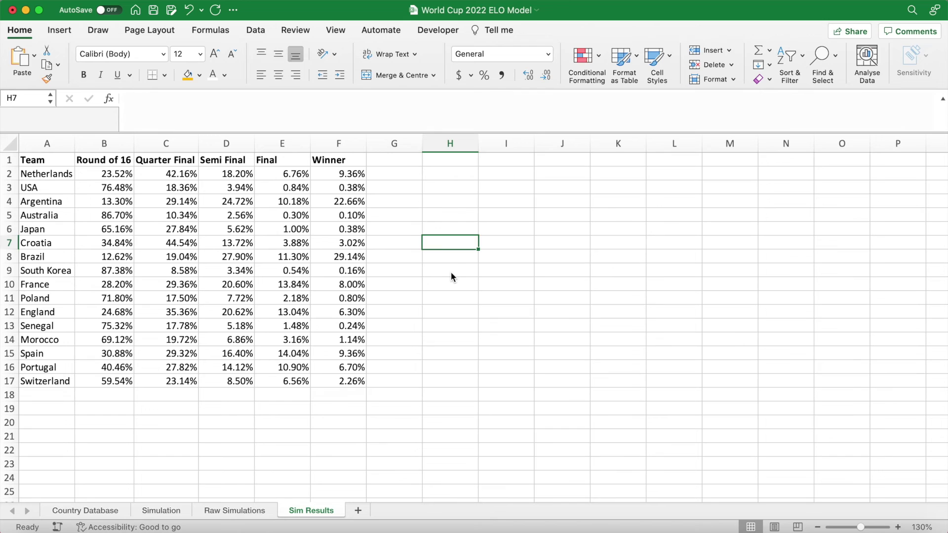
{"action": "key", "text": "F9"}
{"action": "key", "text": "F9"}
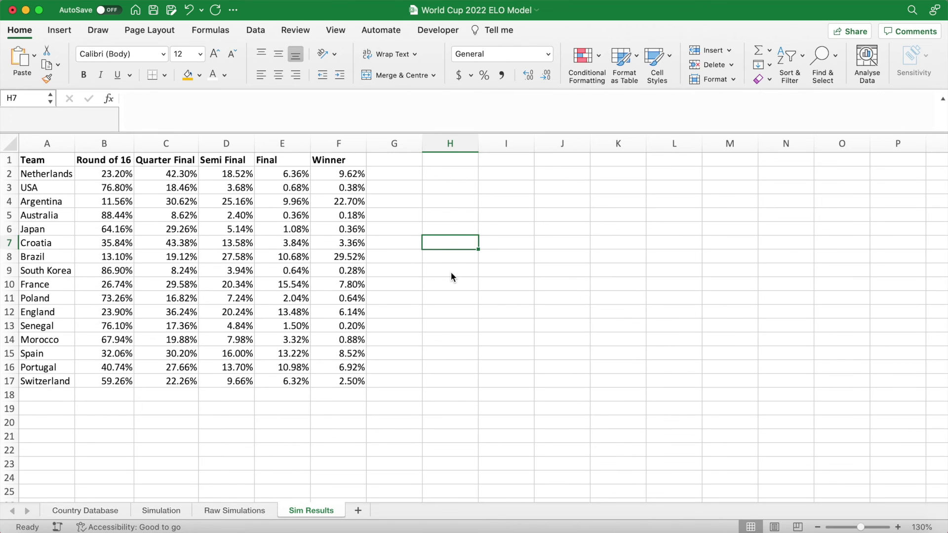
{"action": "key", "text": "F9"}
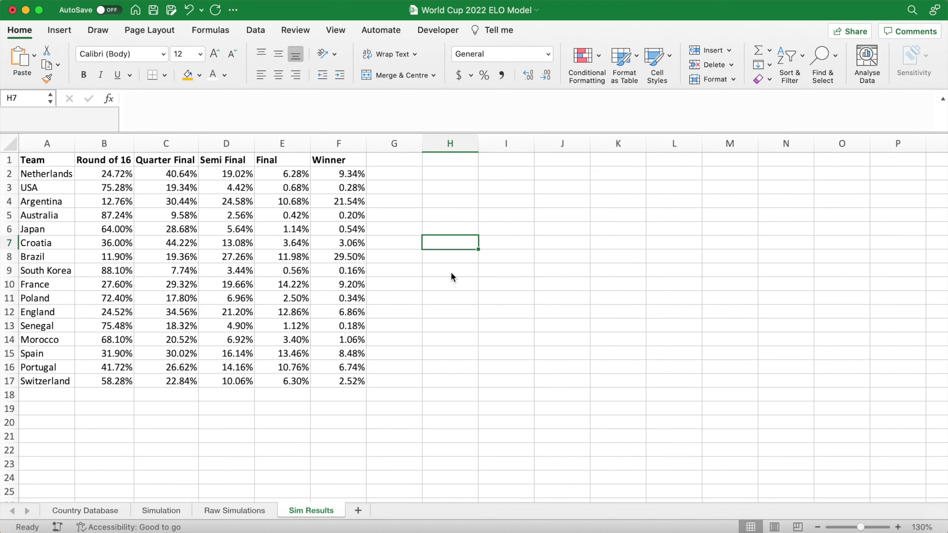
{"action": "key", "text": "F9"}
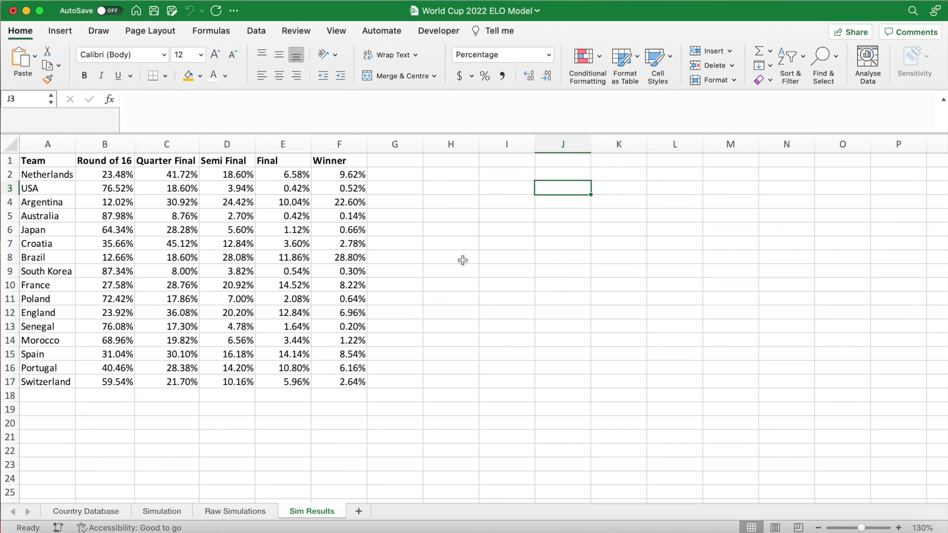
- Add a new worksheet after Sim Results and name it Data Analysis
{"action": "left_click", "coordinate": [359, 511]}
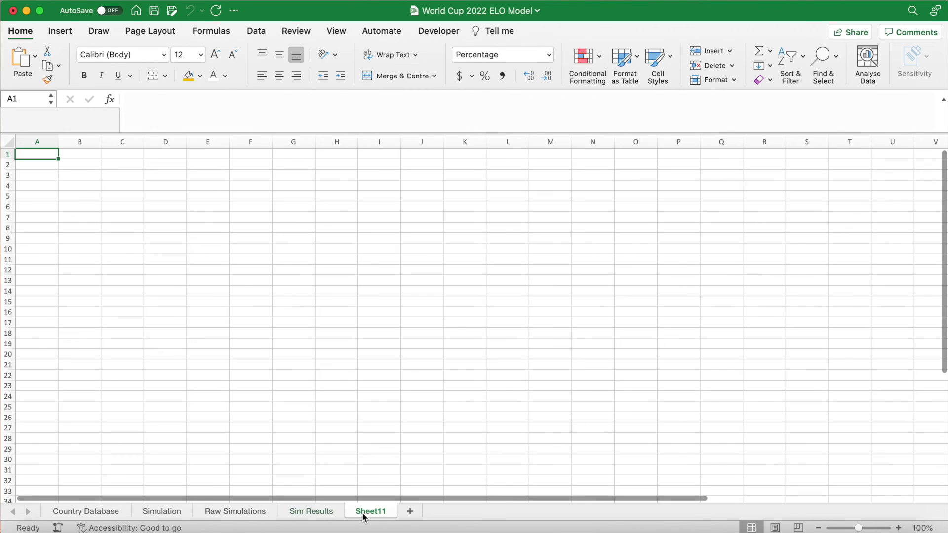
{"action": "double_click", "coordinate": [367, 510]}
{"action": "type", "text": "Data Analysis"}
{"action": "key", "text": "Return"}
{"action": "left_click", "coordinate": [899, 528]}
{"action": "left_click", "coordinate": [899, 528]}
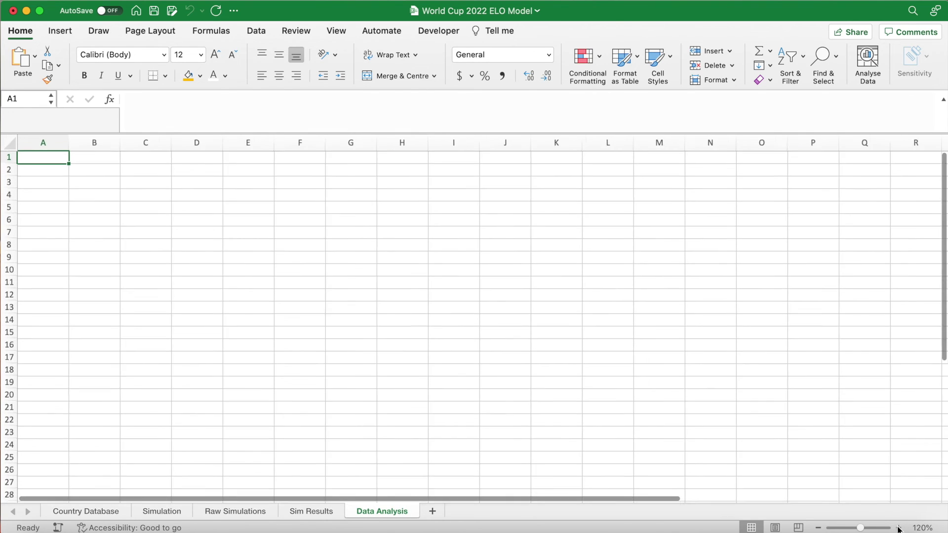
{"action": "left_click", "coordinate": [899, 528]}
- Copy the Sim Results header row A1:F1 to A1 of Data Analysis and widen columns B and C to fit their headings
{"action": "left_click", "coordinate": [320, 512]}
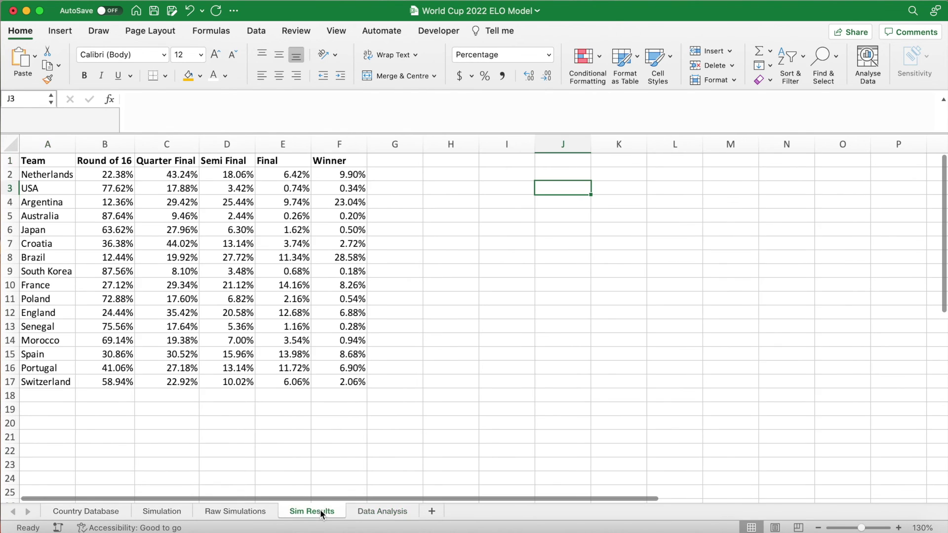
{"action": "left_click_drag", "start_coordinate": [49, 162], "coordinate": [343, 160]}
{"action": "key", "text": "super+c"}
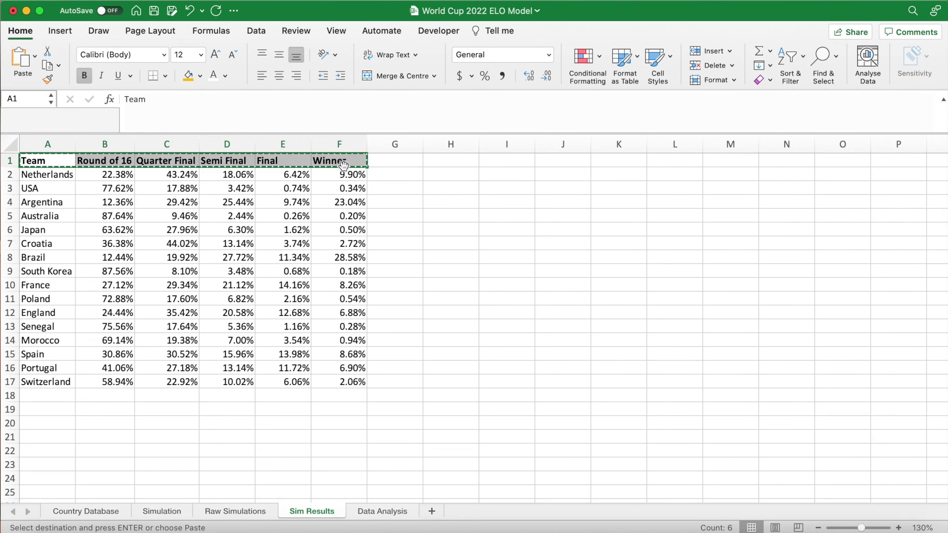
{"action": "left_click", "coordinate": [380, 512]}
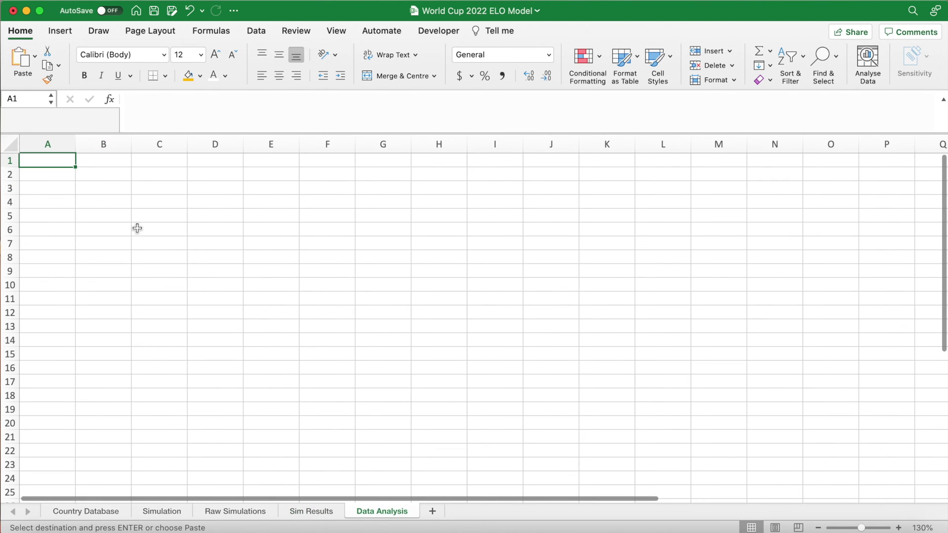
{"action": "key", "text": "super+v"}
{"action": "left_click_drag", "start_coordinate": [132, 143], "coordinate": [132, 144]}
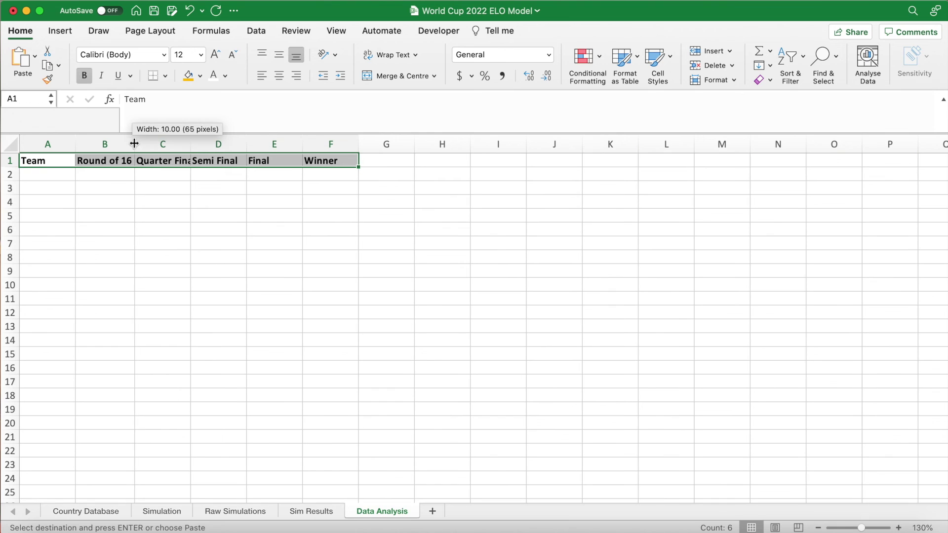
{"action": "left_click_drag", "start_coordinate": [191, 144], "coordinate": [199, 143]}
- Enter =SORT('Sim Results'!A2:F17,{6,5,4,3,2},-1) in A2 of Data Analysis to rank the teams in descending order from the Winner column backwards
{"action": "left_click", "coordinate": [70, 174]}
{"action": "type", "text": "=SORT"}
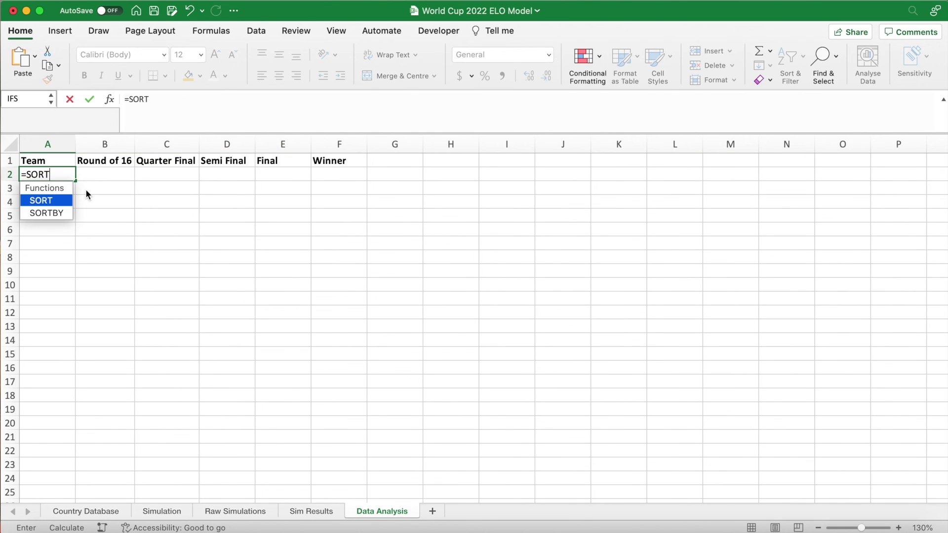
{"action": "type", "text": "("}
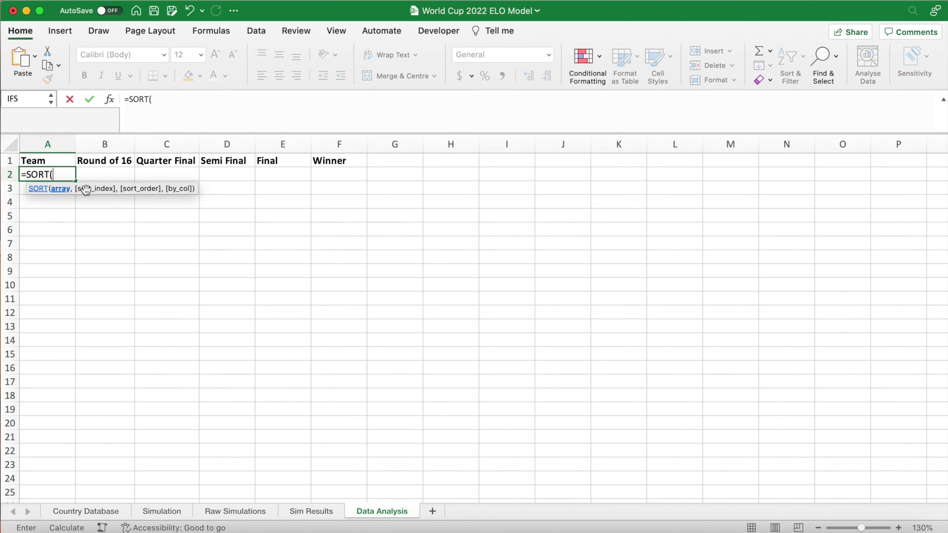
{"action": "left_click", "coordinate": [324, 512]}
{"action": "left_click", "coordinate": [54, 175]}
{"action": "left_click_drag", "start_coordinate": [53, 175], "coordinate": [352, 385]}
{"action": "type", "text": ","}
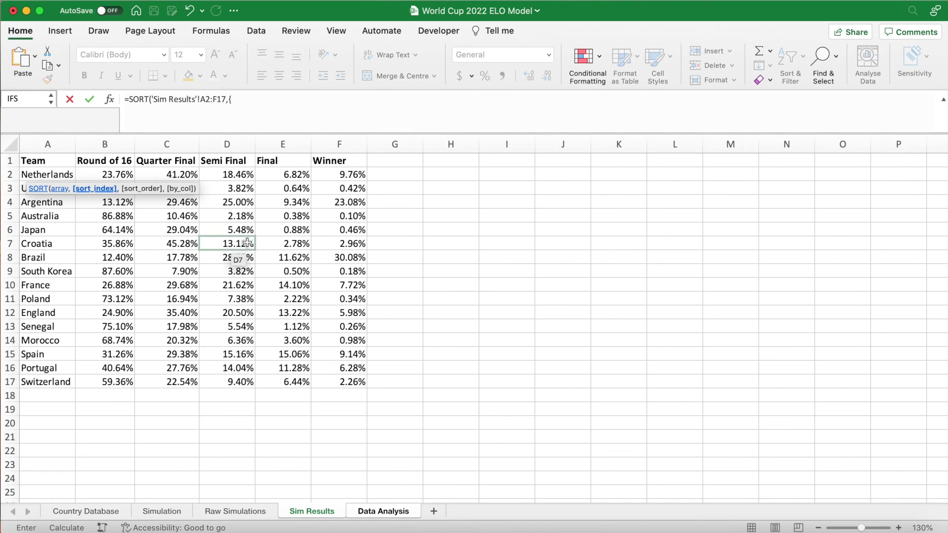
{"action": "type", "text": "{"}
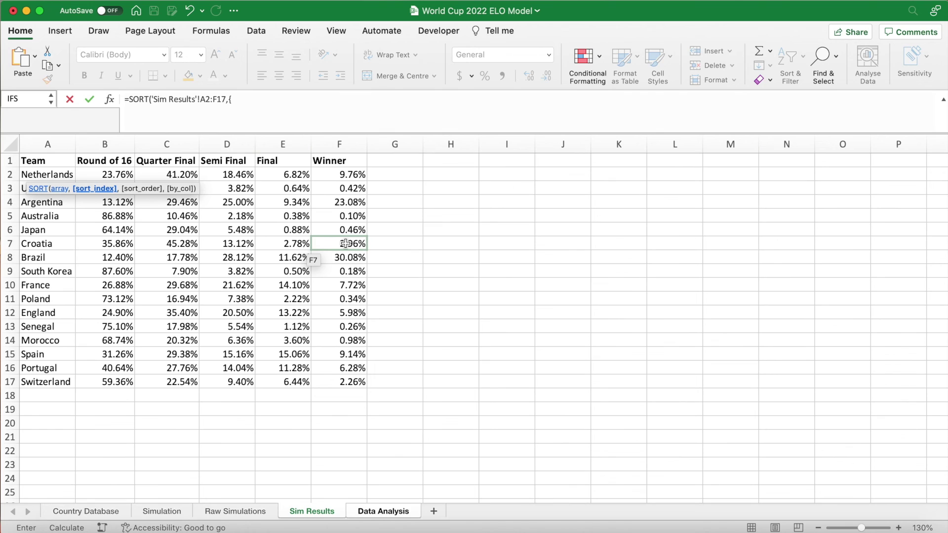
{"action": "type", "text": "6,5,4,3,2"}
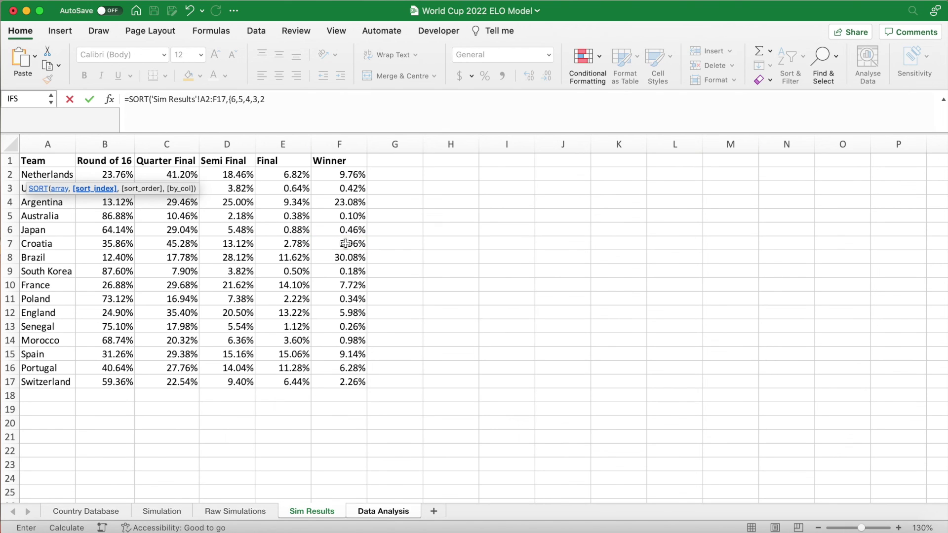
{"action": "type", "text": "},"}
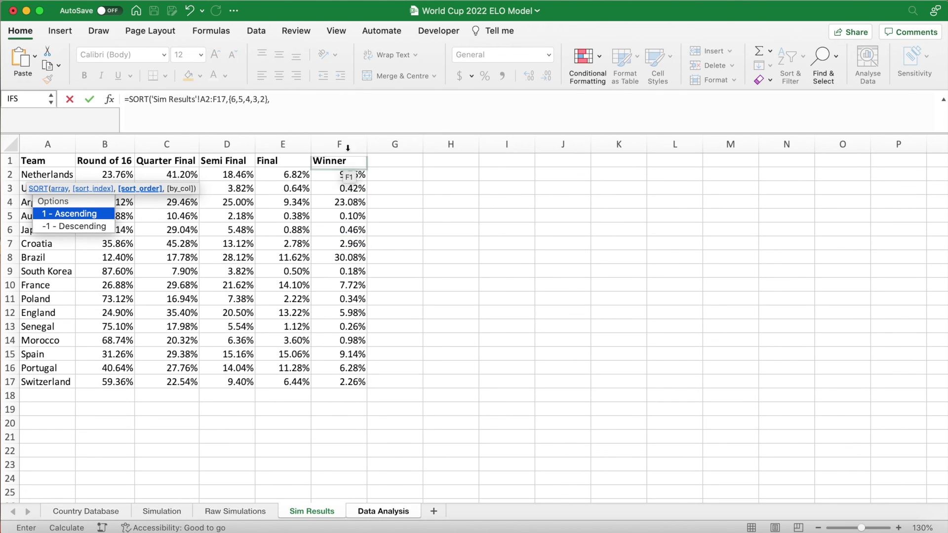
{"action": "double_click", "coordinate": [82, 226]}
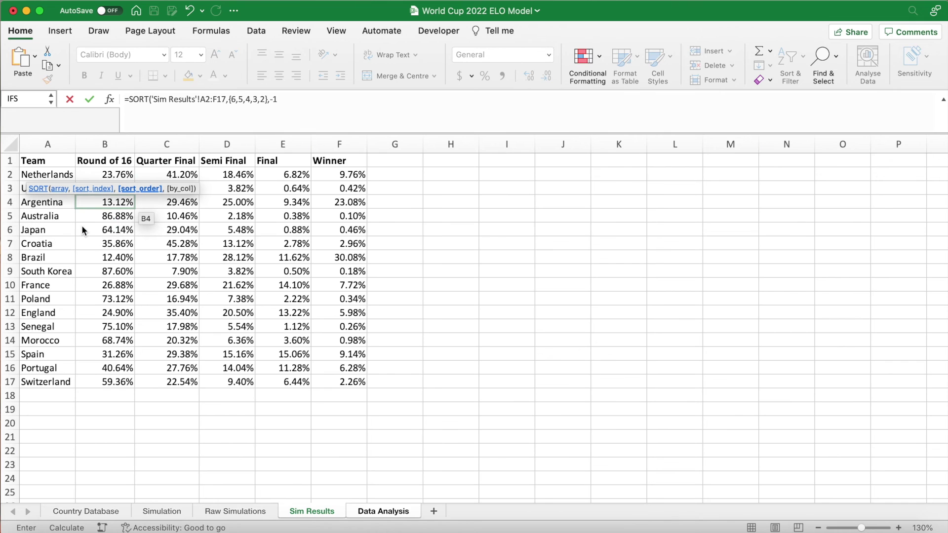
{"action": "type", "text": ")"}
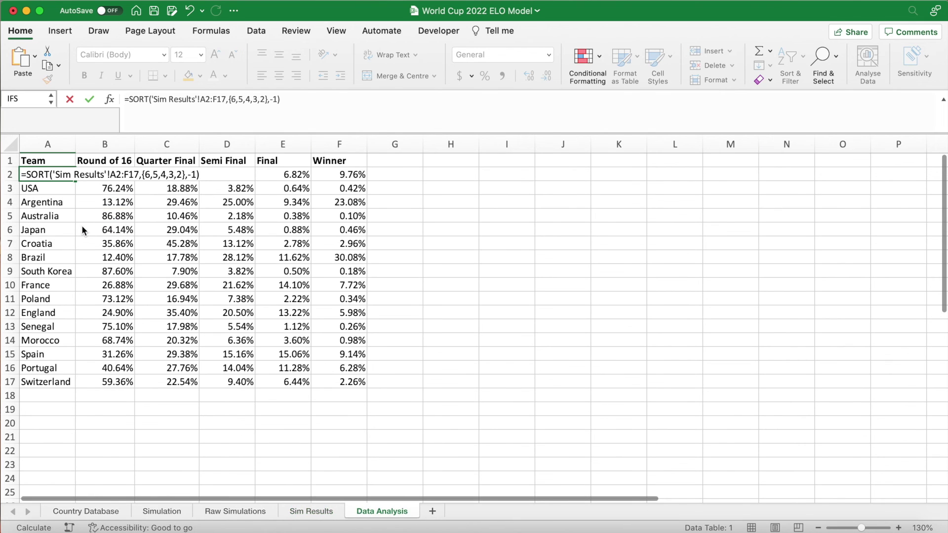
{"action": "key", "text": "Return"}
{"action": "left_click", "coordinate": [174, 232]}
{"action": "left_click", "coordinate": [336, 177]}
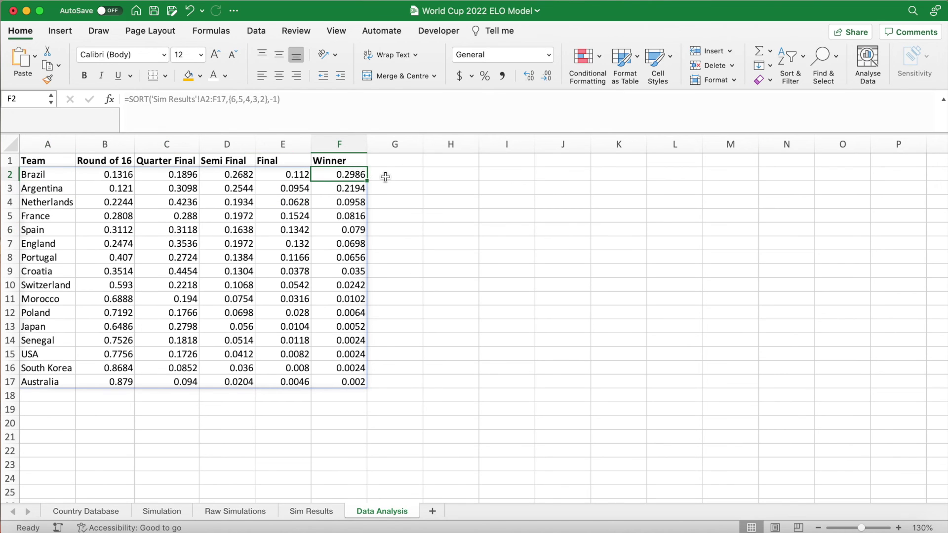
{"action": "left_click", "coordinate": [345, 381]}
- Format the sorted probabilities in B2:F17 of Data Analysis as percentages with two decimal places
{"action": "left_click", "coordinate": [110, 175]}
{"action": "left_click_drag", "start_coordinate": [110, 174], "coordinate": [346, 381]}
{"action": "left_click", "coordinate": [484, 76]}
{"action": "left_click", "coordinate": [527, 79]}
{"action": "left_click", "coordinate": [526, 79]}
{"action": "left_click", "coordinate": [430, 190]}
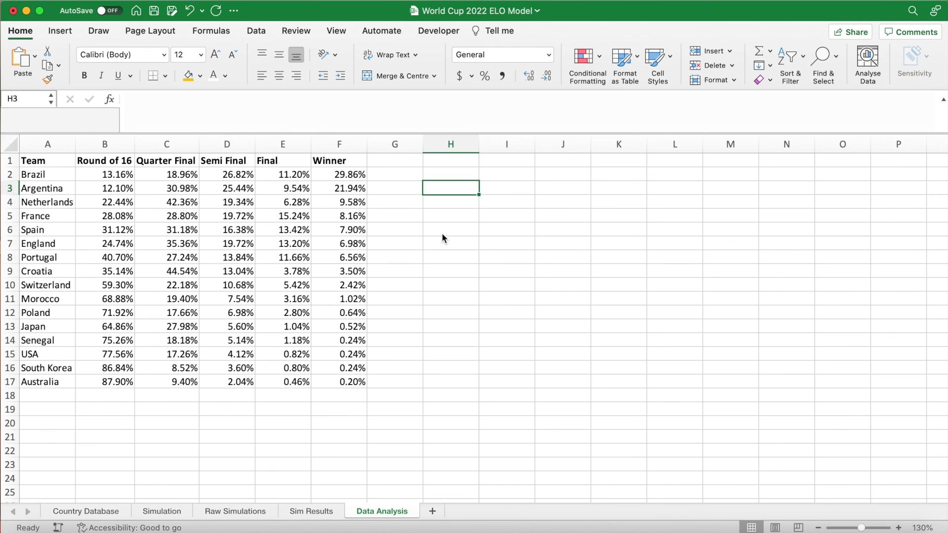
- Recalculate the workbook three times to examine how the sorted team ranking changes
{"action": "key", "text": "F9"}
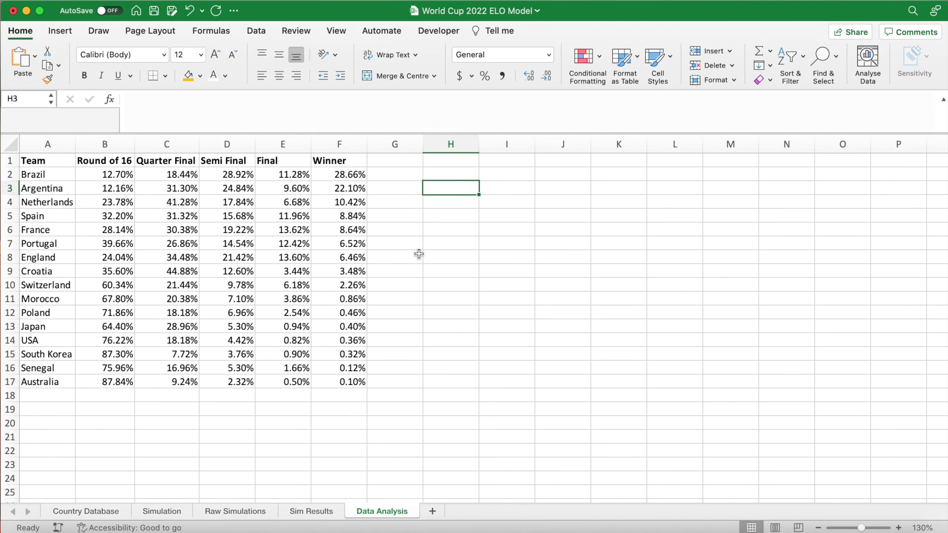
{"action": "key", "text": "F9"}
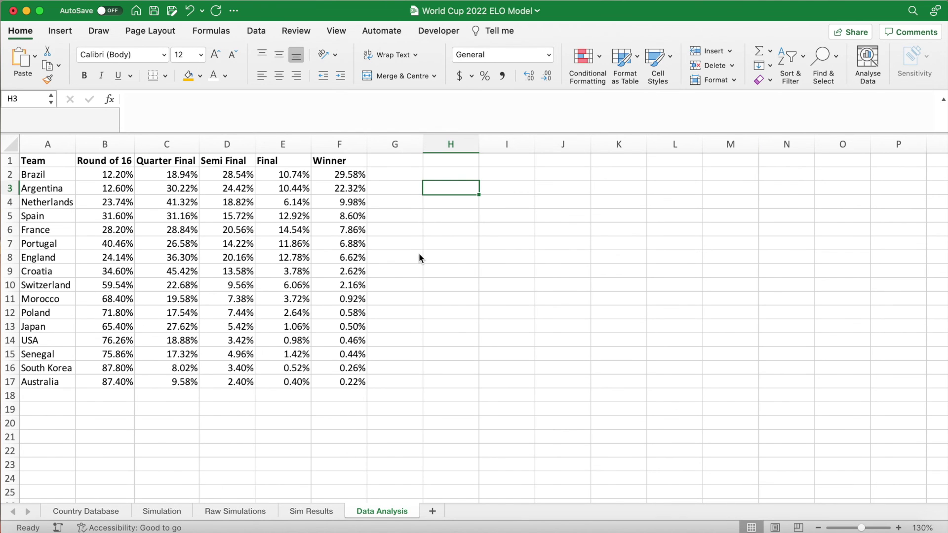
{"action": "key", "text": "F9"}
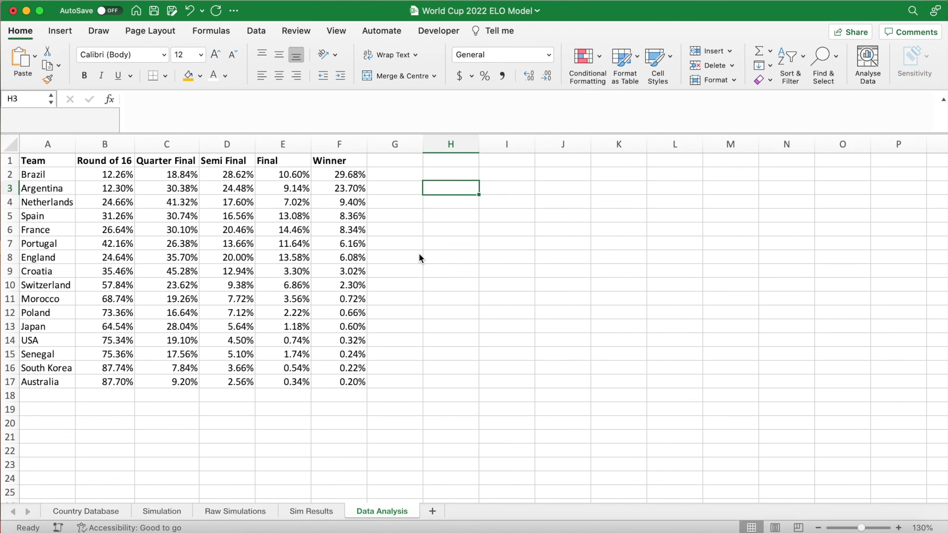
- Apply the Green-Yellow-Red colour scale to the Winner column in F2:F18
{"action": "left_click_drag", "start_coordinate": [339, 175], "coordinate": [339, 396]}
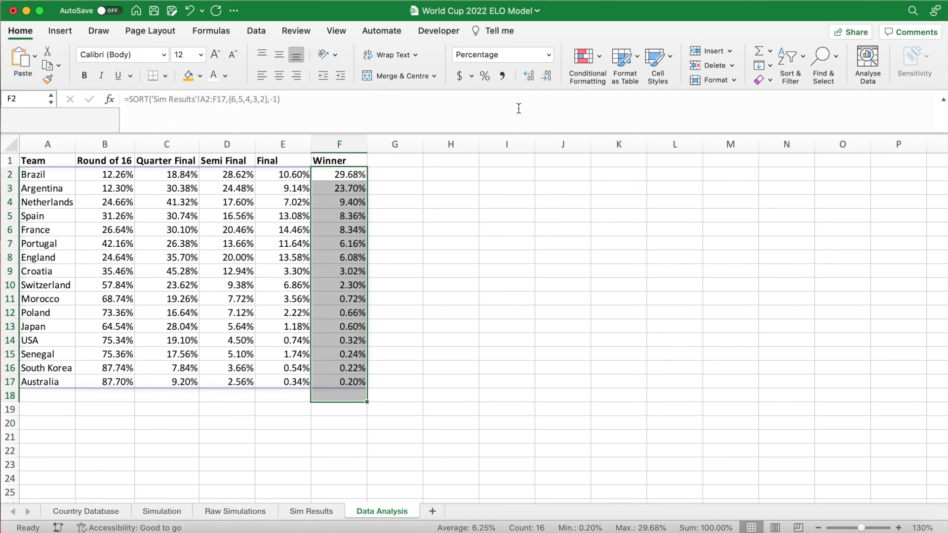
{"action": "left_click", "coordinate": [588, 46]}
{"action": "mouse_move", "coordinate": [643, 138]}
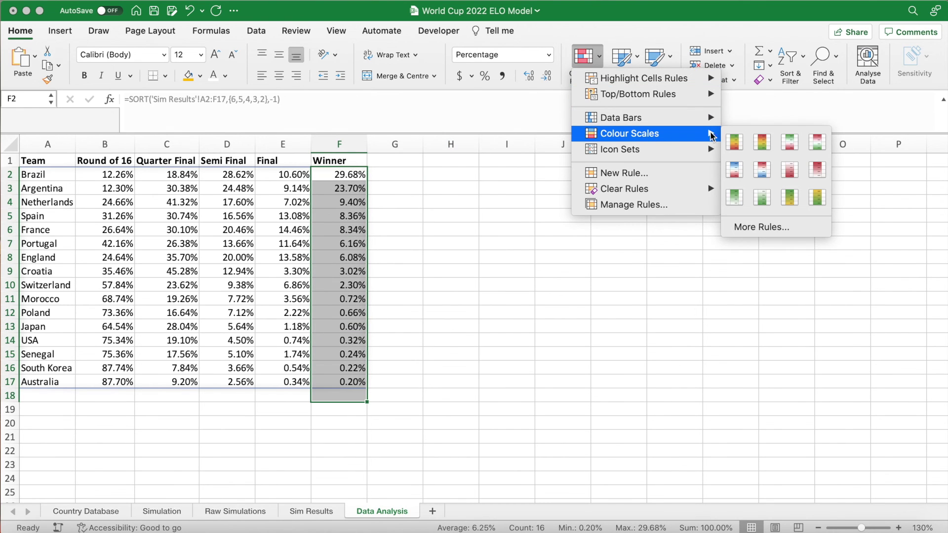
{"action": "left_click", "coordinate": [736, 140]}
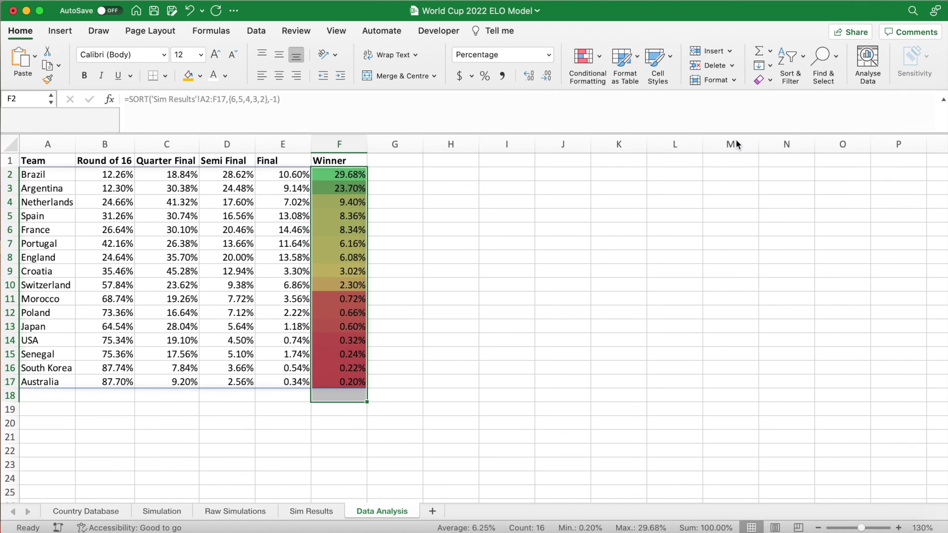
{"action": "left_click", "coordinate": [458, 239]}
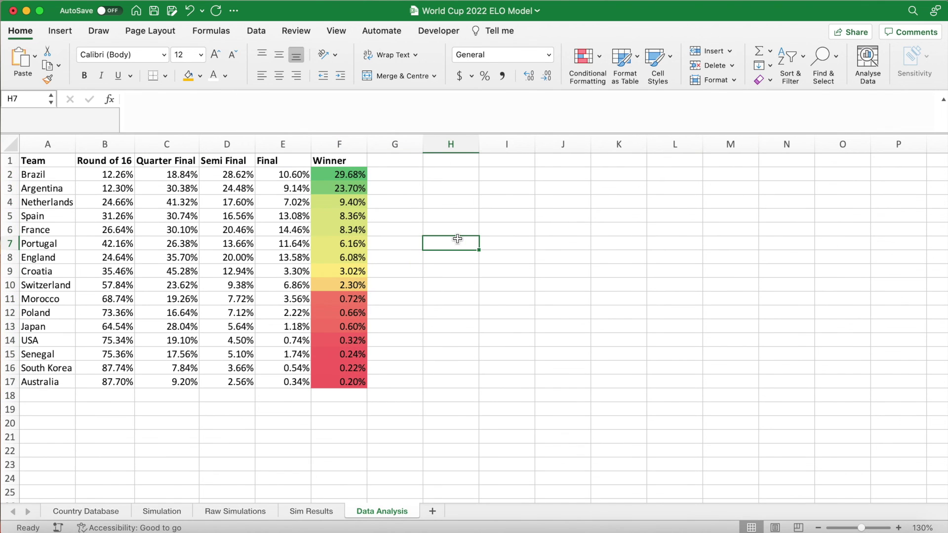
{"action": "left_click", "coordinate": [363, 176]}
{"action": "left_click", "coordinate": [347, 385]}
{"action": "left_click", "coordinate": [433, 296]}
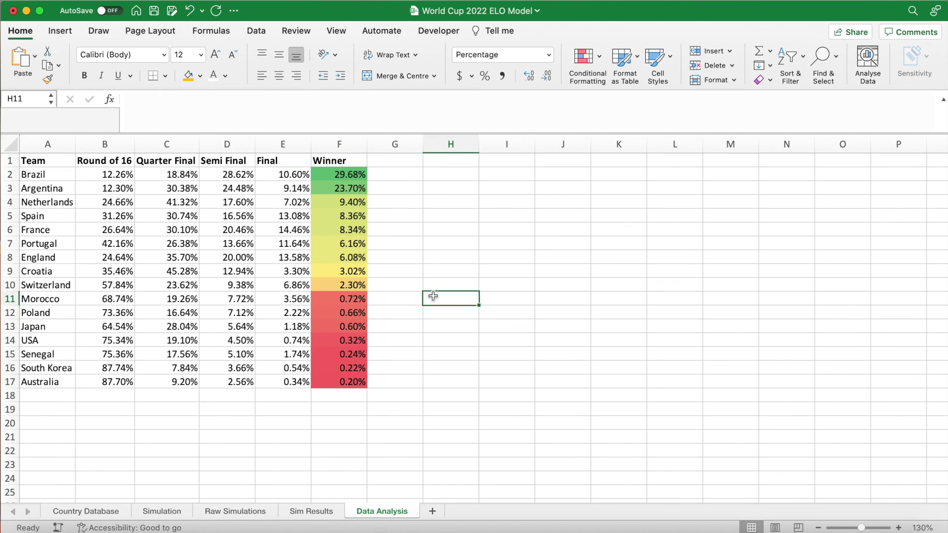
- Insert a clustered column chart of Team (A1:A17) against Winner (F1:F17) and place it beside the table
{"action": "left_click_drag", "start_coordinate": [64, 162], "coordinate": [63, 380]}
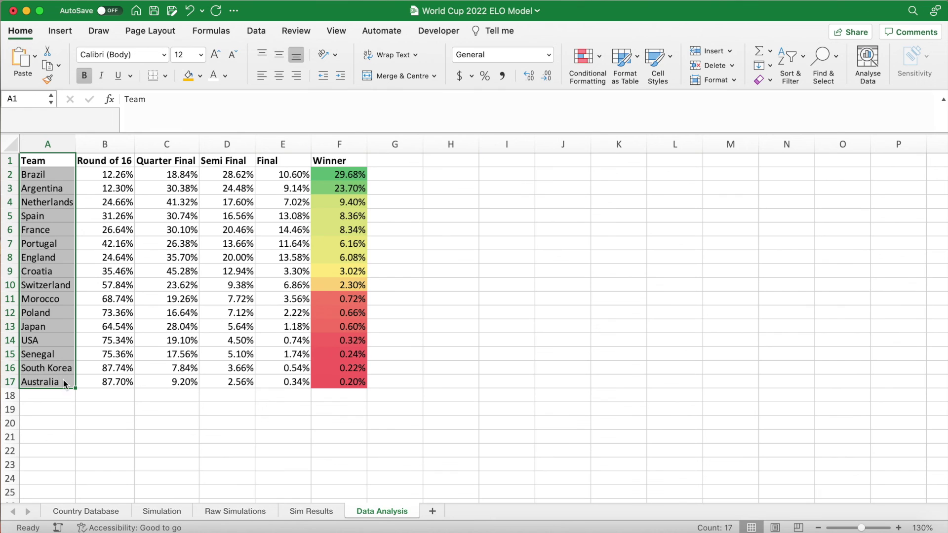
{"action": "left_click_drag", "start_coordinate": [339, 161], "coordinate": [349, 383]}
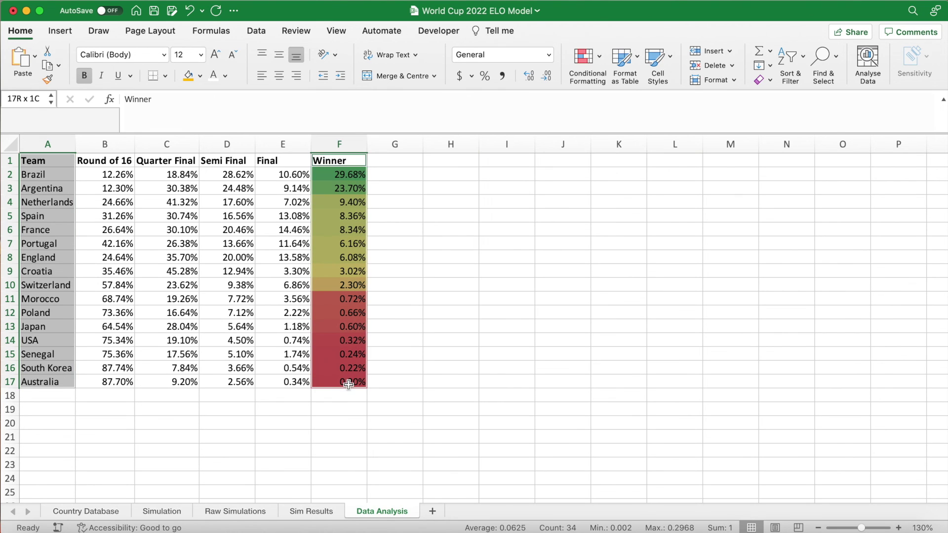
{"action": "left_click", "coordinate": [66, 30]}
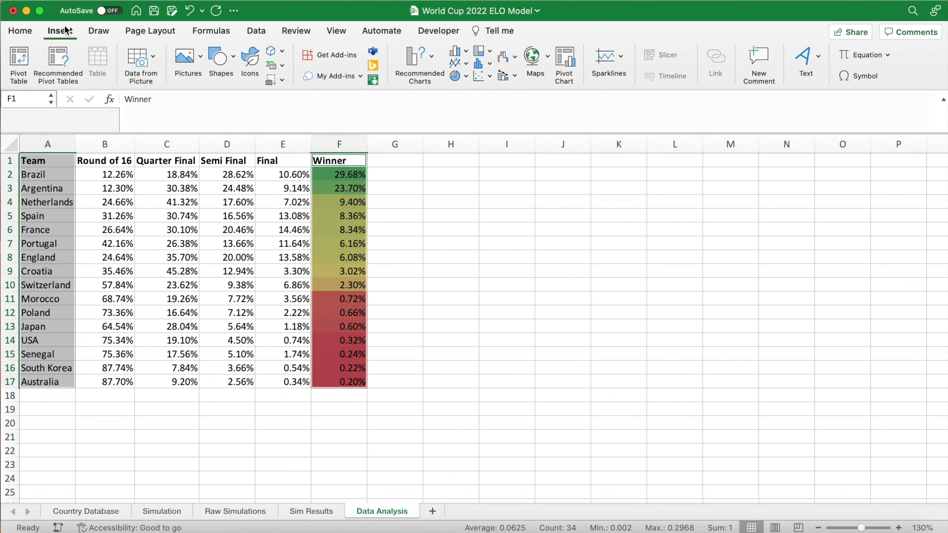
{"action": "left_click", "coordinate": [425, 60]}
{"action": "left_click", "coordinate": [503, 108]}
{"action": "left_click_drag", "start_coordinate": [539, 258], "coordinate": [629, 201]}
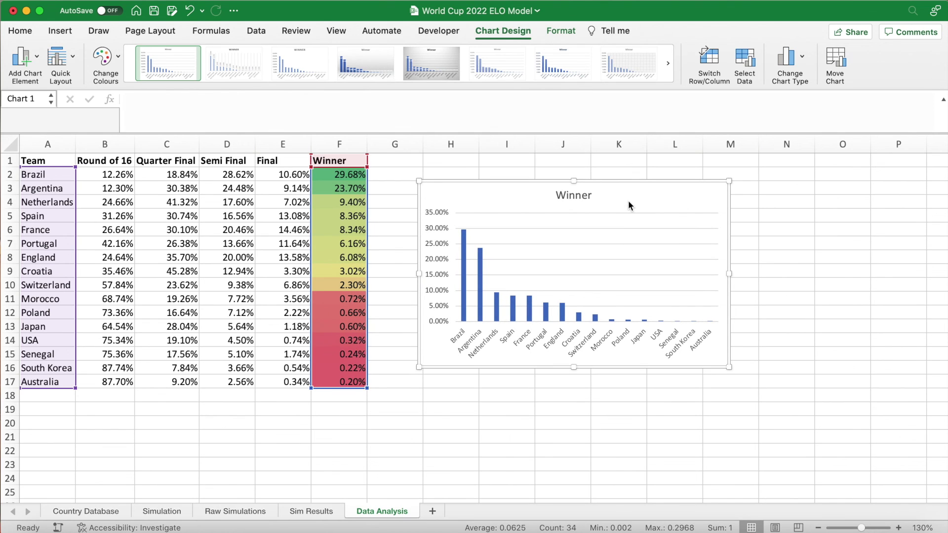
- Try several preset chart styles on the Winner column chart and enlarge it to about column P and row 21
{"action": "left_click", "coordinate": [249, 63]}
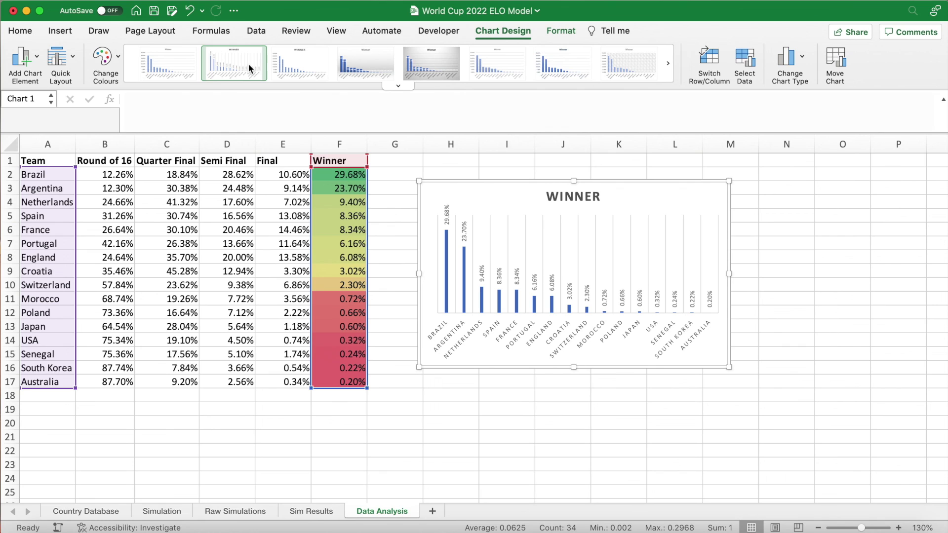
{"action": "left_click", "coordinate": [301, 70]}
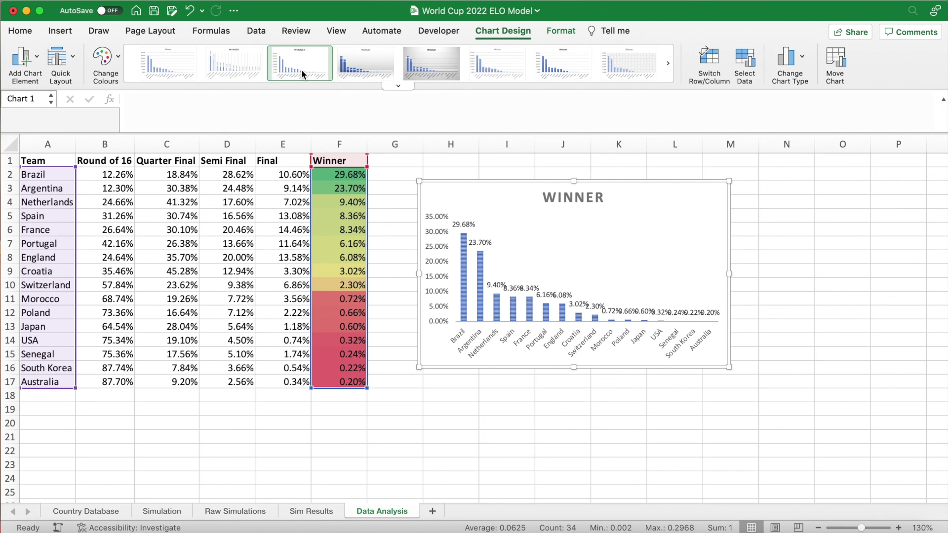
{"action": "left_click", "coordinate": [357, 68]}
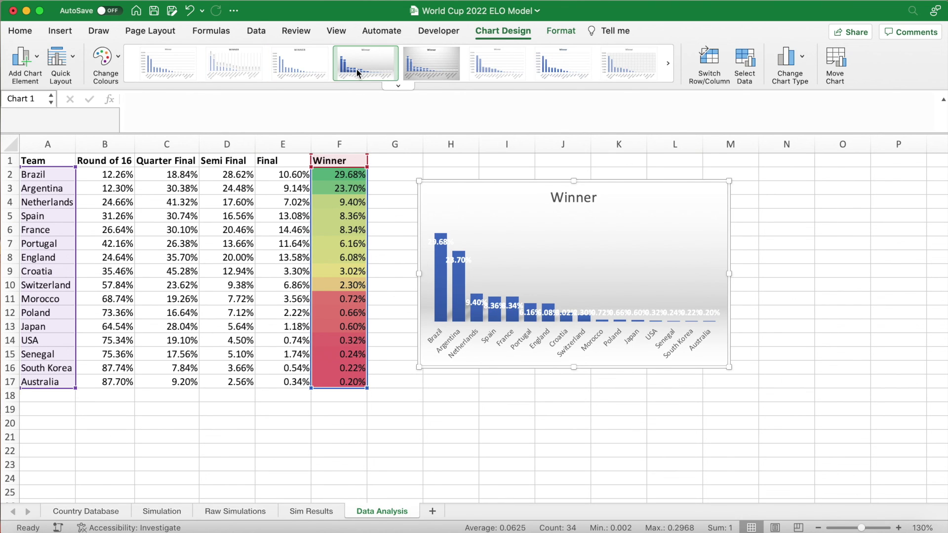
{"action": "left_click_drag", "start_coordinate": [730, 367], "coordinate": [836, 408]}
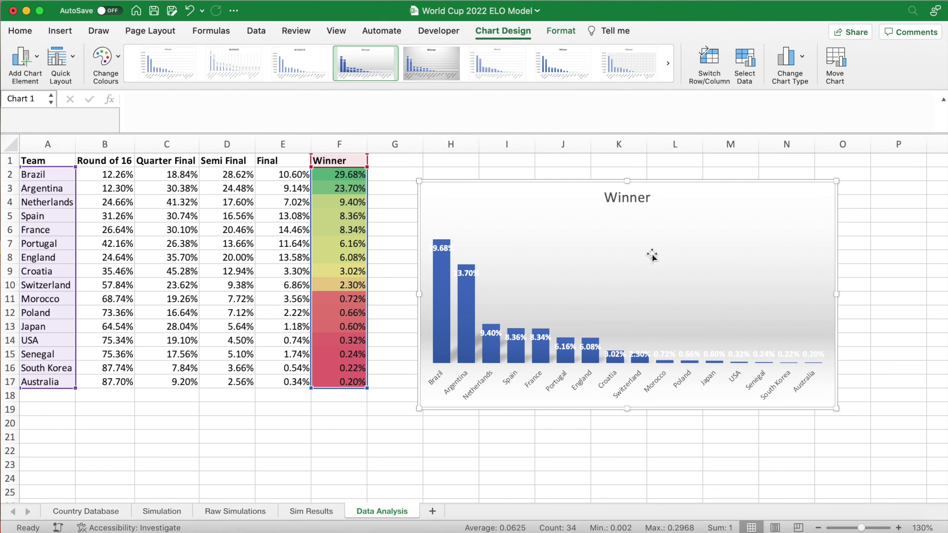
{"action": "left_click_drag", "start_coordinate": [848, 411], "coordinate": [912, 437]}
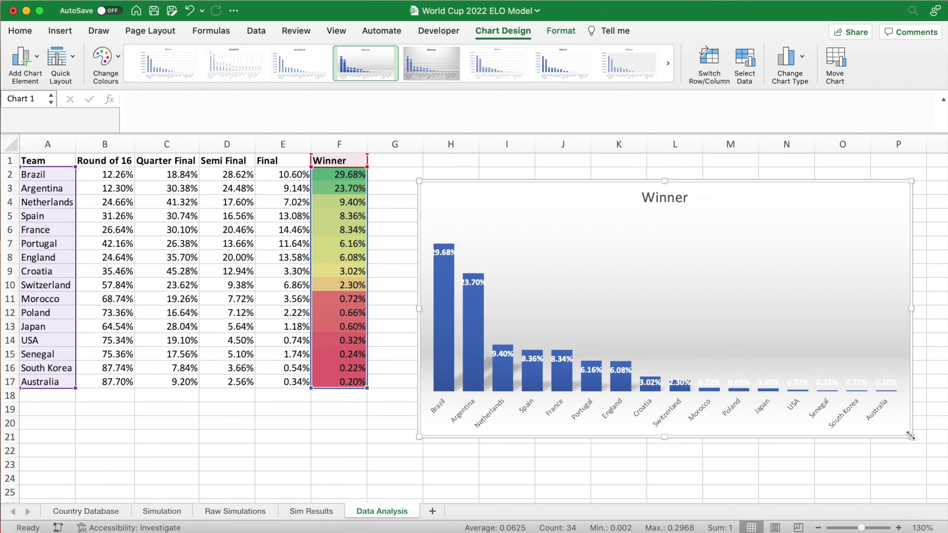
{"action": "left_click", "coordinate": [488, 66]}
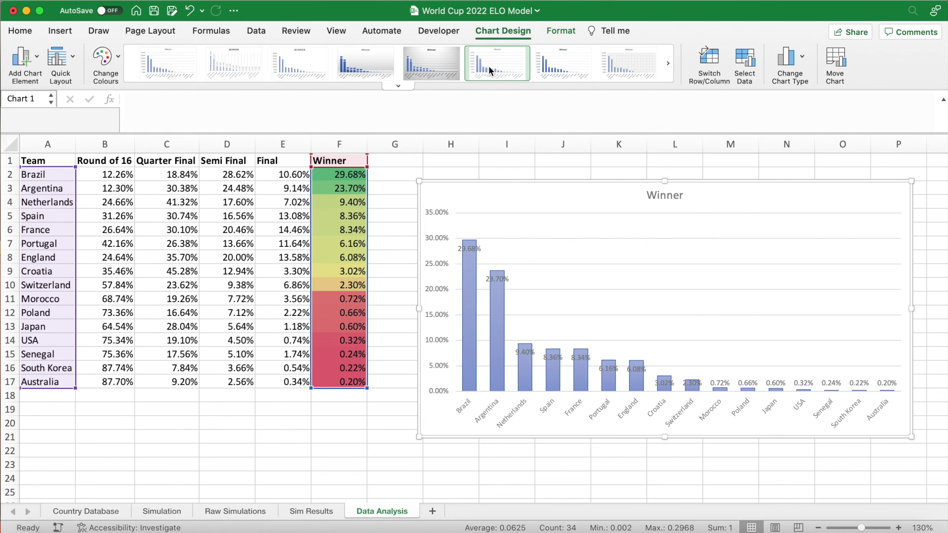
{"action": "left_click", "coordinate": [561, 72]}
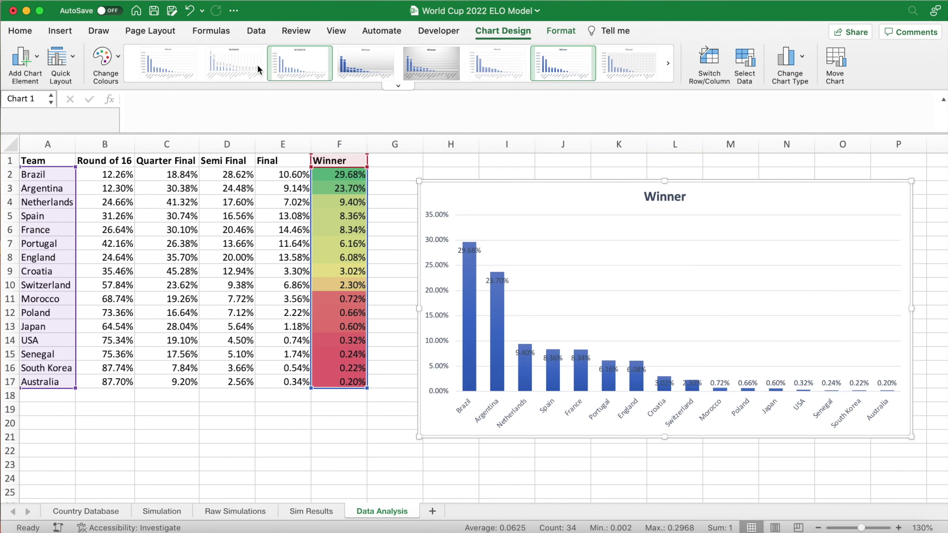
- Apply the style with a capitalised title, vertical gridlines and rotated data labels to the Winner chart, and resize it to about H2:N13
{"action": "left_click", "coordinate": [236, 65]}
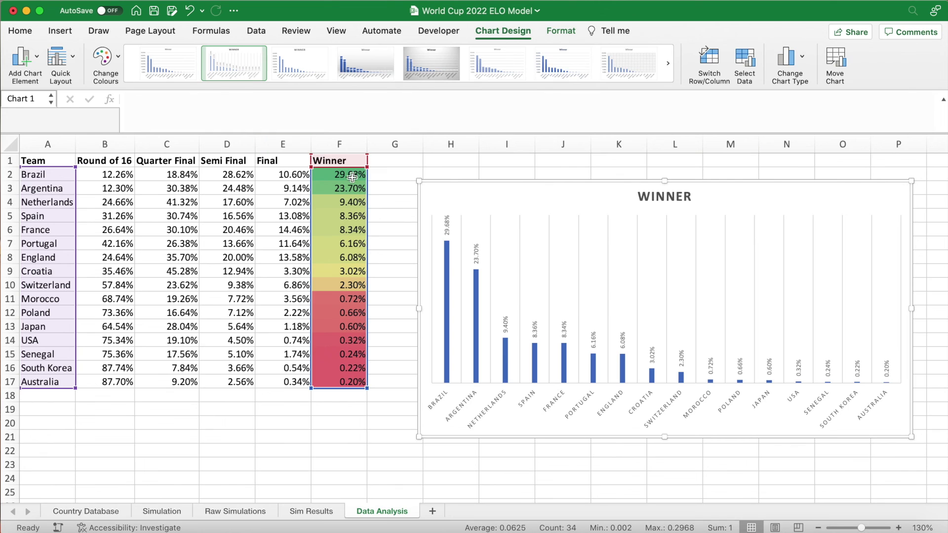
{"action": "left_click_drag", "start_coordinate": [477, 195], "coordinate": [477, 182]}
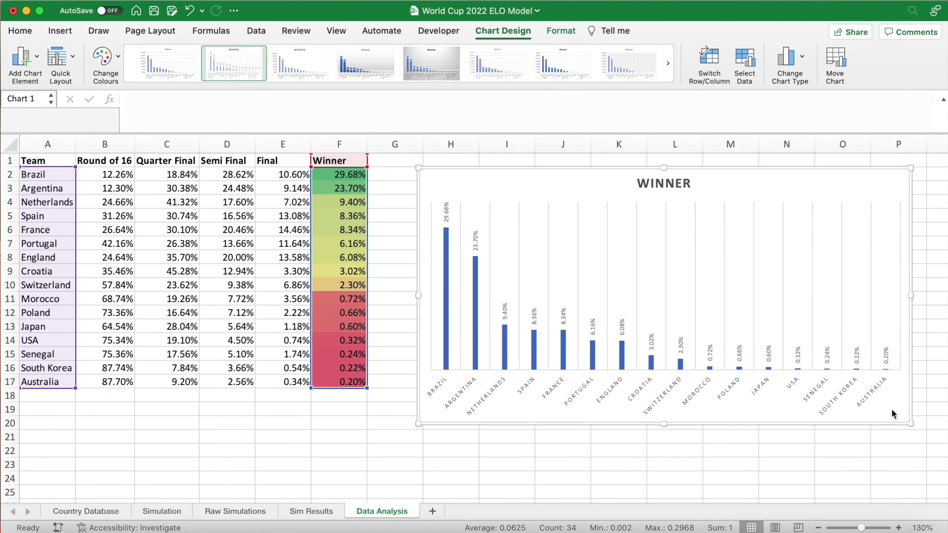
{"action": "left_click_drag", "start_coordinate": [911, 425], "coordinate": [790, 335]}
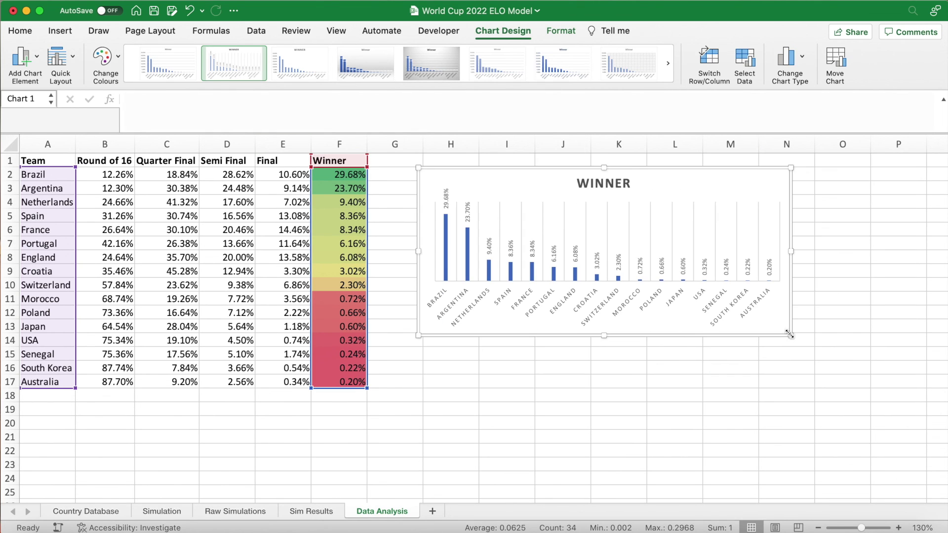
{"action": "left_click", "coordinate": [520, 369]}
- Insert a Filled Map chart from the Team column (A1:A17) and the Winner column (F1:F17)
{"action": "left_click_drag", "start_coordinate": [54, 160], "coordinate": [58, 385]}
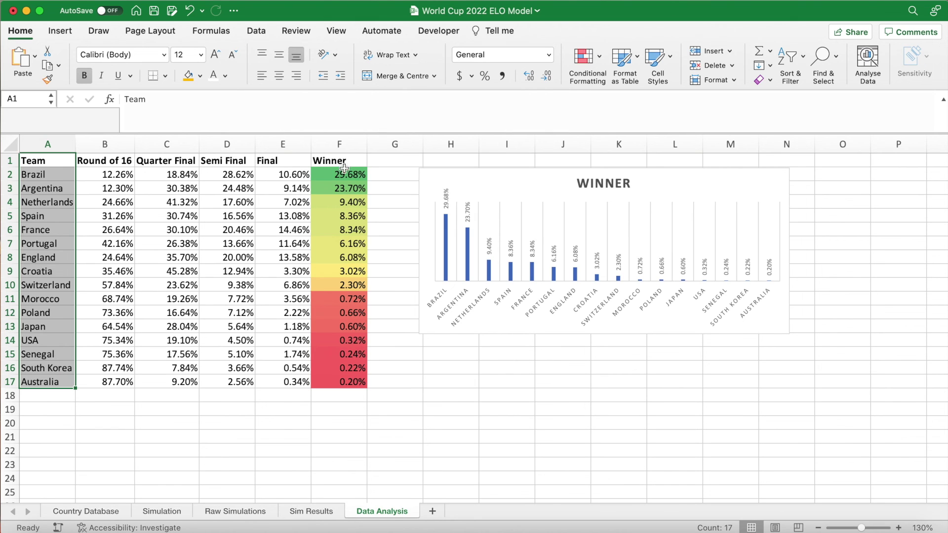
{"action": "left_click_drag", "start_coordinate": [344, 161], "coordinate": [345, 383]}
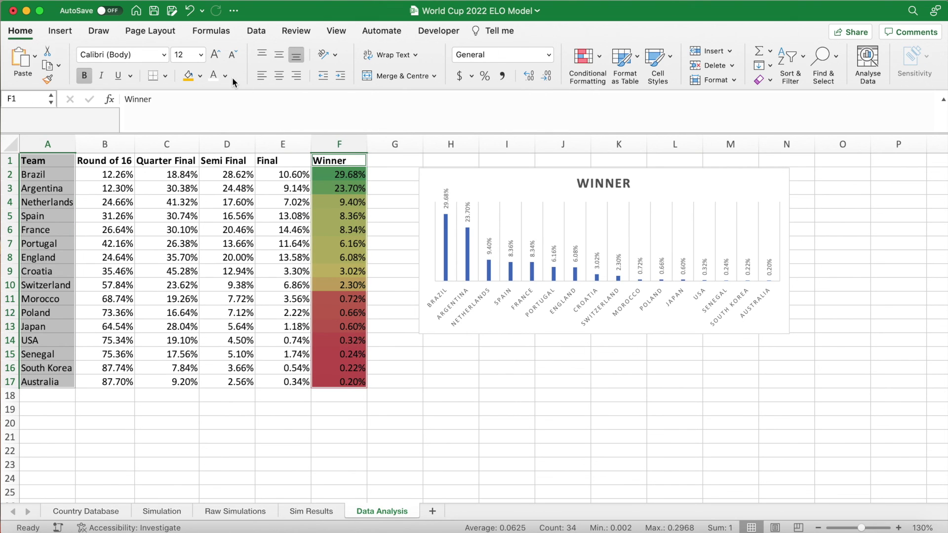
{"action": "left_click", "coordinate": [60, 32]}
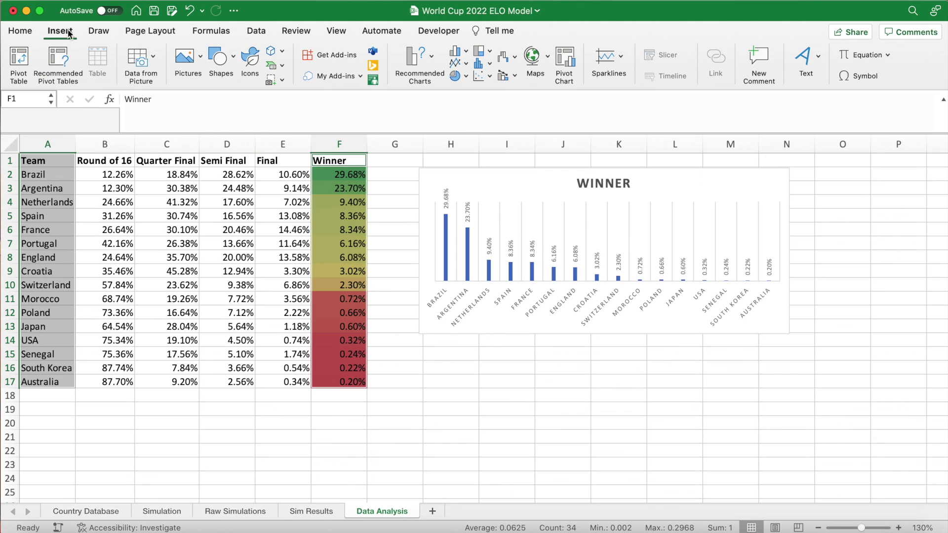
{"action": "left_click", "coordinate": [435, 61]}
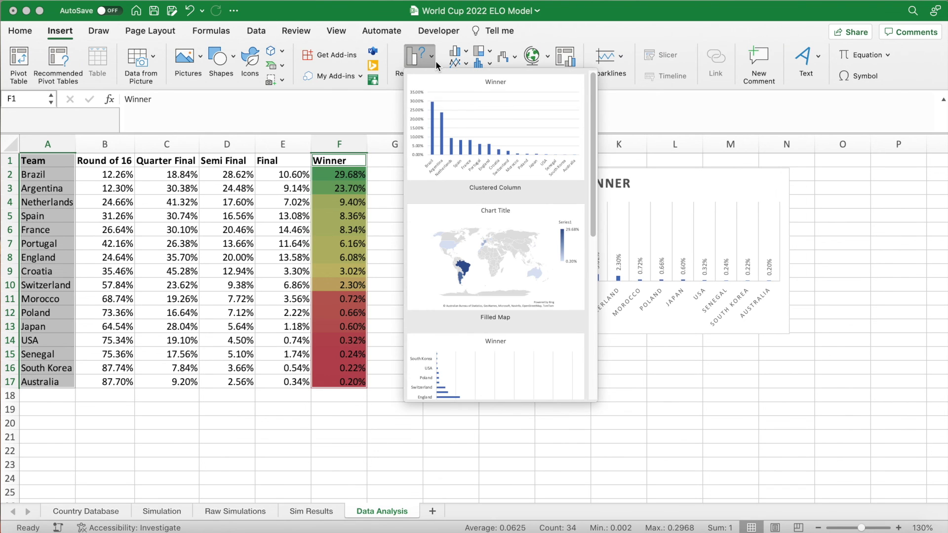
{"action": "scroll", "coordinate": [507, 250], "scroll_direction": "down", "scroll_amount": 2}
{"action": "left_click", "coordinate": [516, 244]}
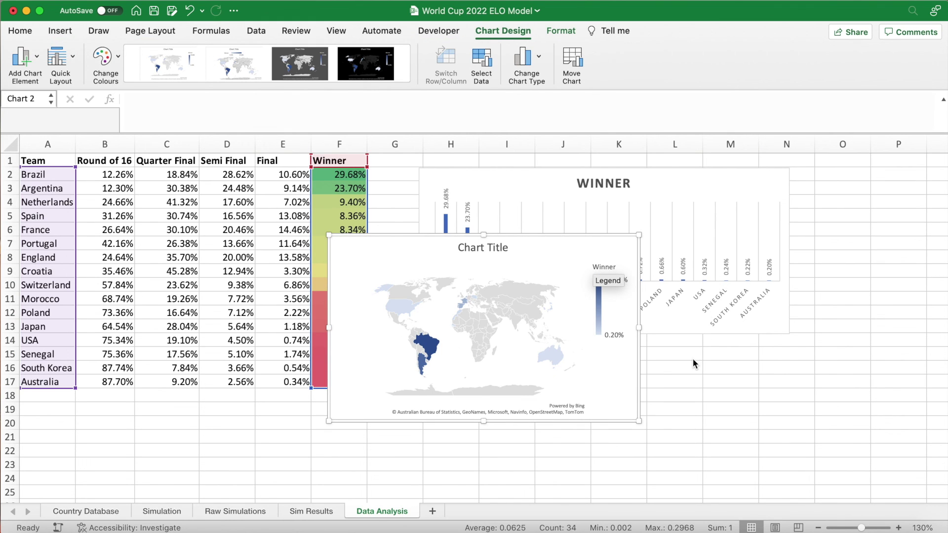
- Move the map chart below the probability table, spanning about rows 19 to 32
{"action": "scroll", "coordinate": [692, 359], "scroll_direction": "down", "scroll_amount": 3}
{"action": "scroll", "coordinate": [692, 359], "scroll_direction": "up", "scroll_amount": 1}
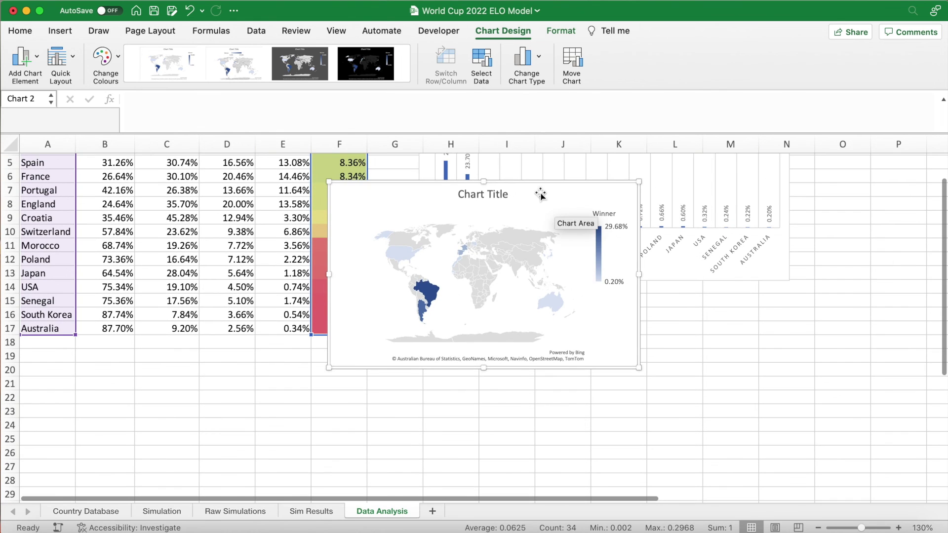
{"action": "left_click_drag", "start_coordinate": [536, 195], "coordinate": [406, 352]}
{"action": "scroll", "coordinate": [495, 361], "scroll_direction": "down", "scroll_amount": 5}
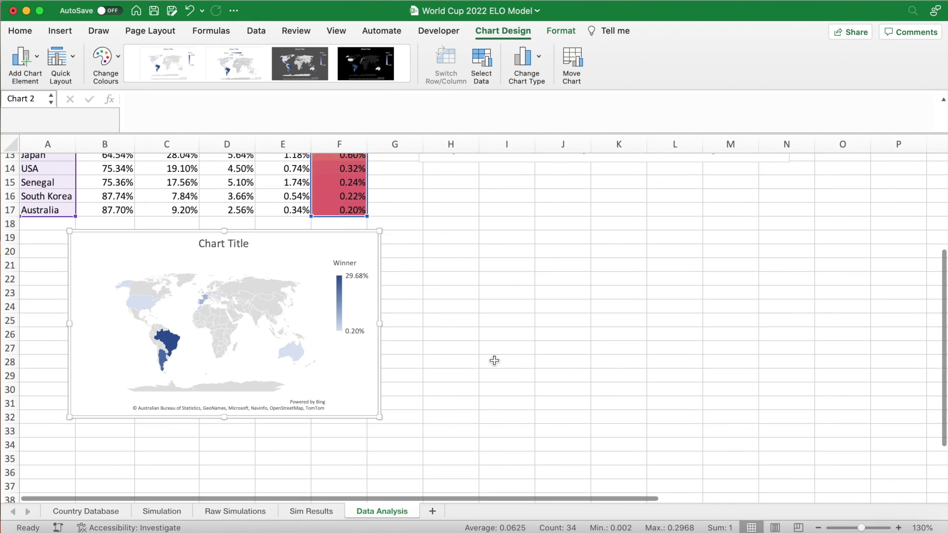
{"action": "left_click", "coordinate": [445, 383]}
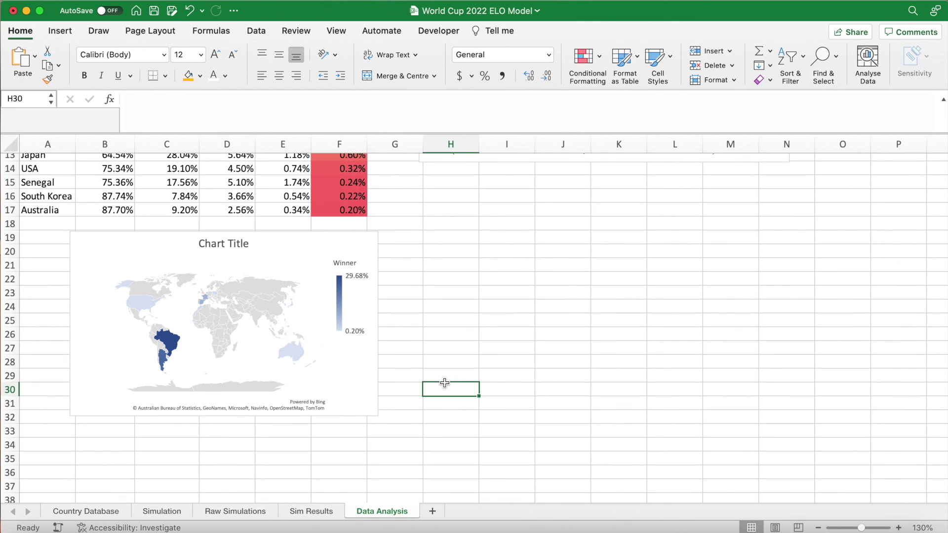
- Change the map chart's title to "WC Winner Location"
{"action": "double_click", "coordinate": [235, 243]}
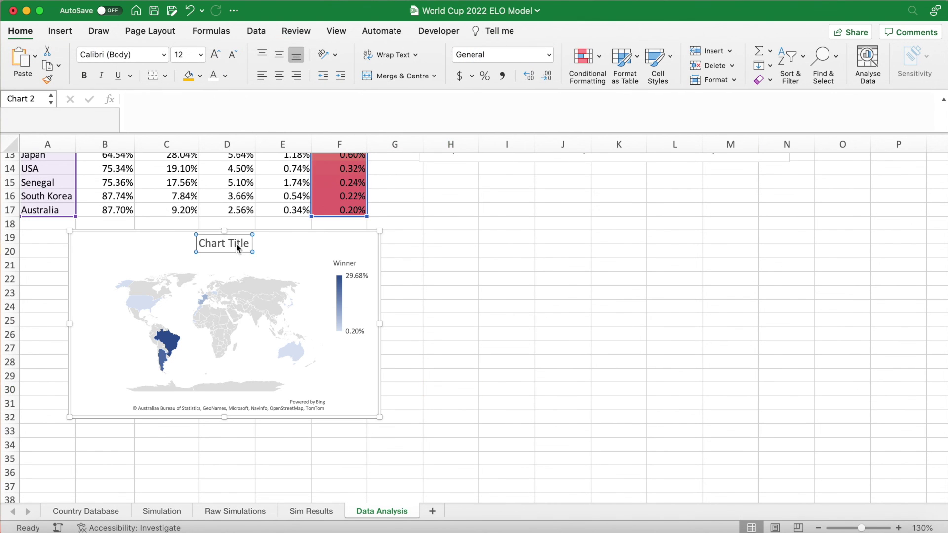
{"action": "double_click", "coordinate": [235, 242]}
{"action": "left_click", "coordinate": [235, 243]}
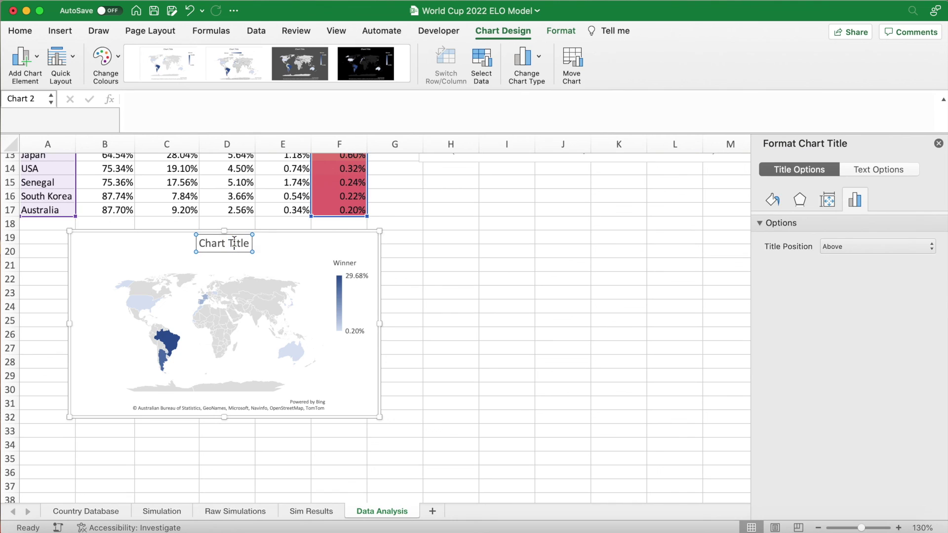
{"action": "left_click_drag", "start_coordinate": [201, 245], "coordinate": [246, 247]}
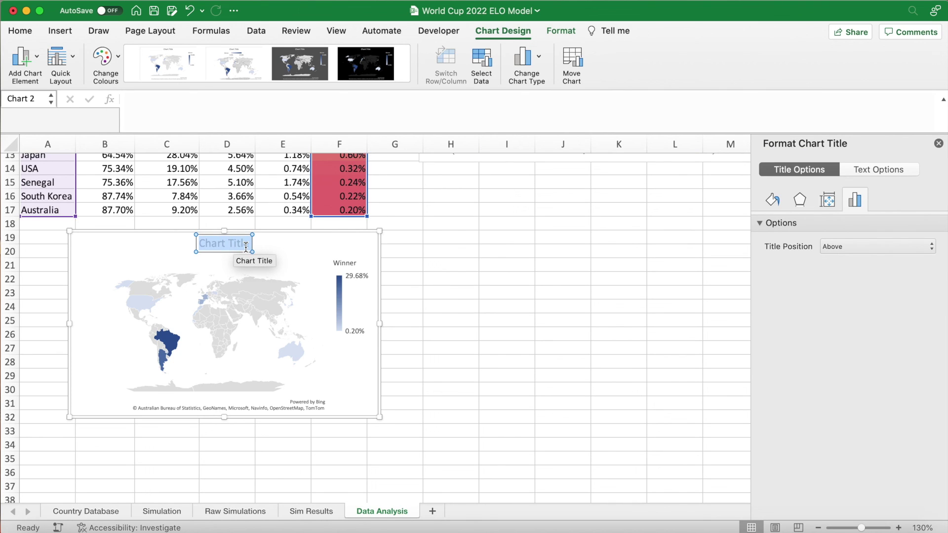
{"action": "type", "text": "WC Winner"}
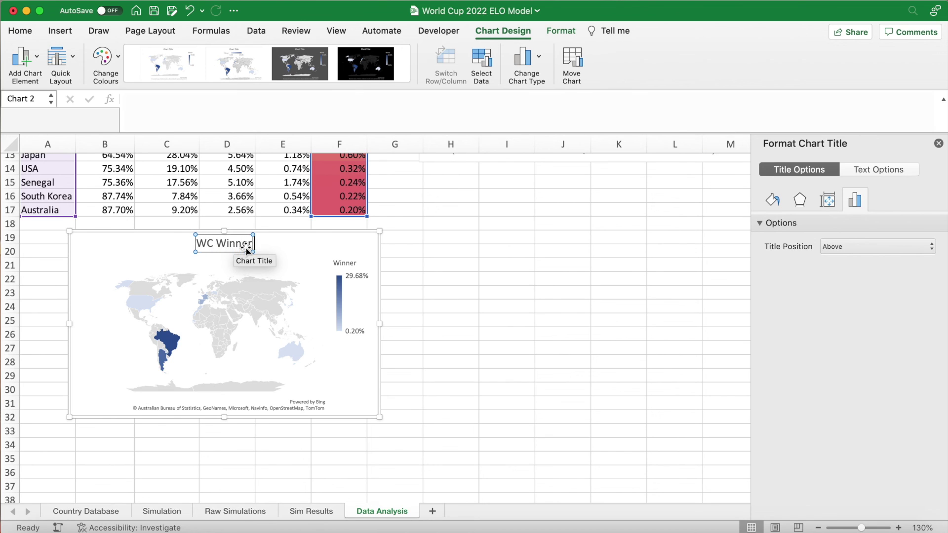
{"action": "type", "text": " Location"}
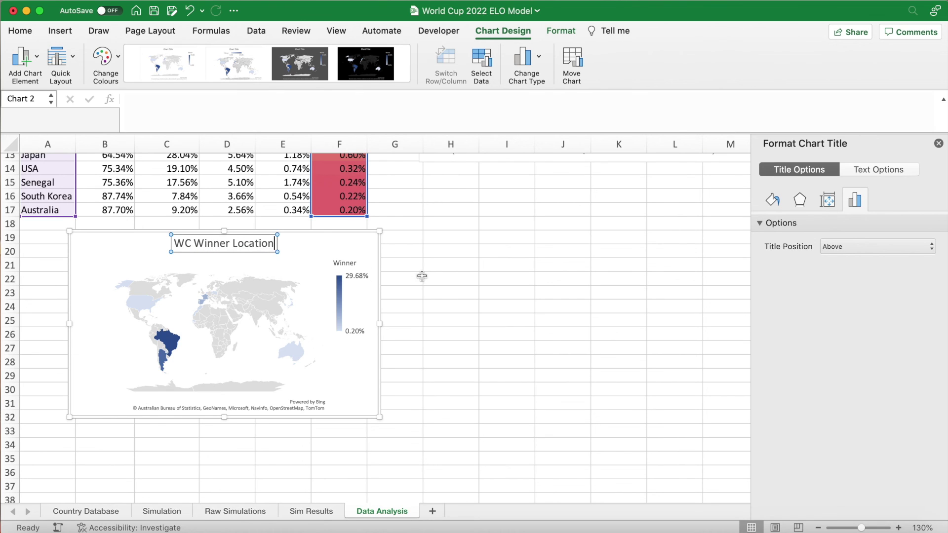
{"action": "left_click", "coordinate": [424, 282]}
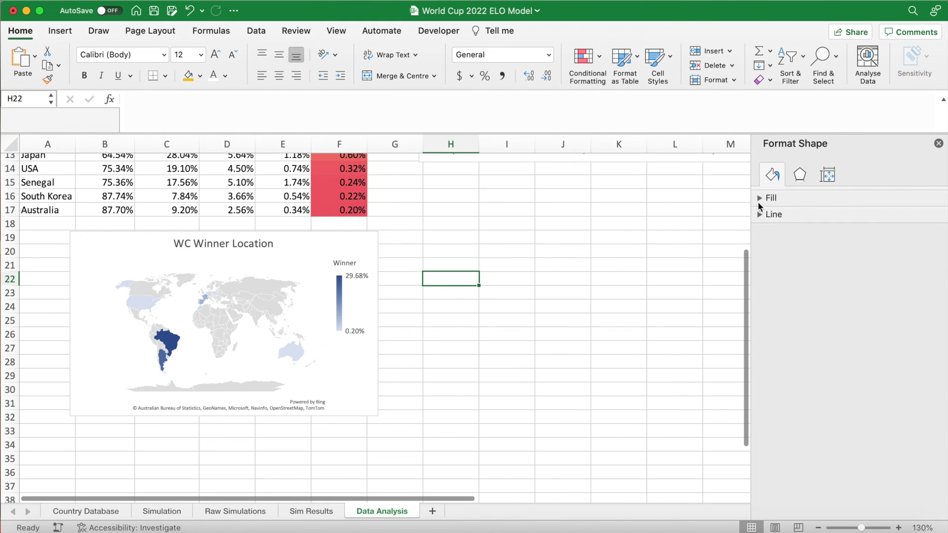
- Recolour the map's two-colour gradient with standard green for the highest value and the lightest theme green for the lowest value
{"action": "left_click", "coordinate": [761, 198]}
{"action": "left_click", "coordinate": [761, 199]}
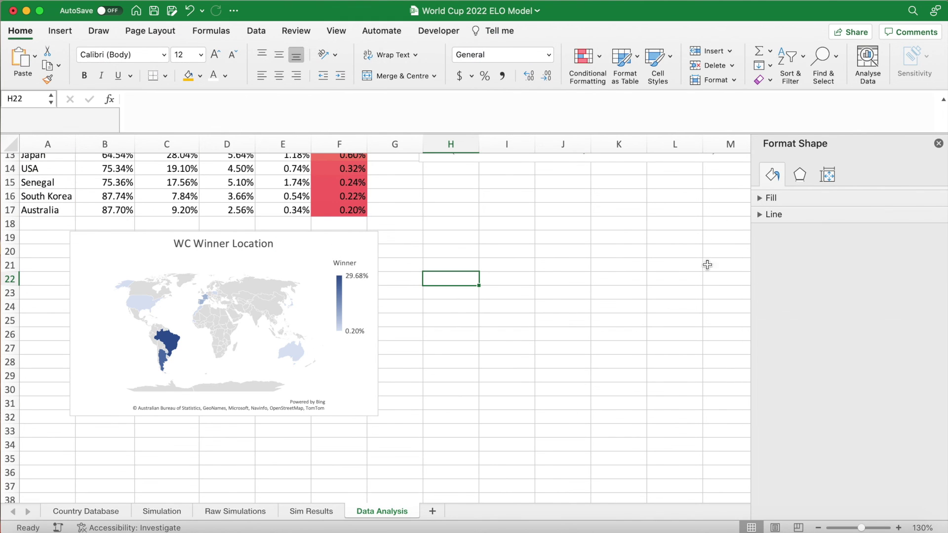
{"action": "left_click", "coordinate": [267, 289]}
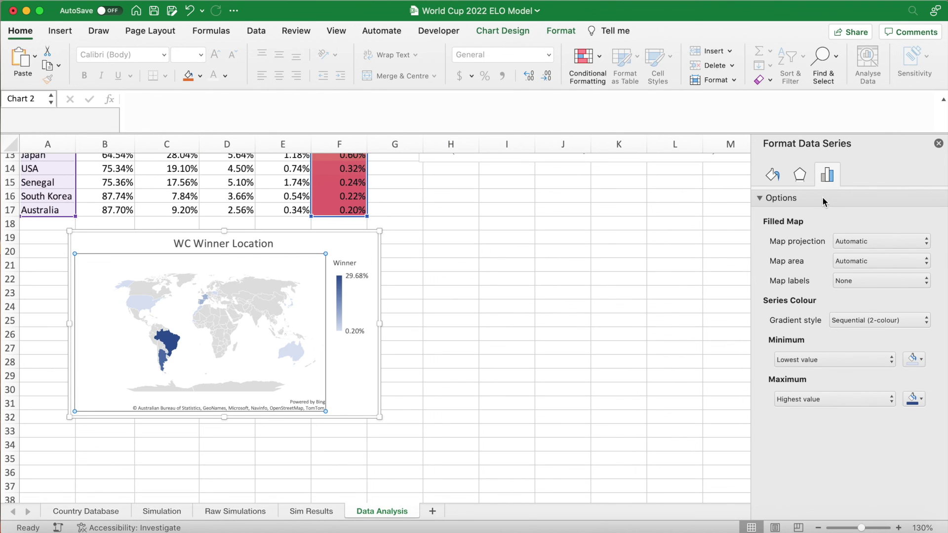
{"action": "left_click", "coordinate": [921, 400]}
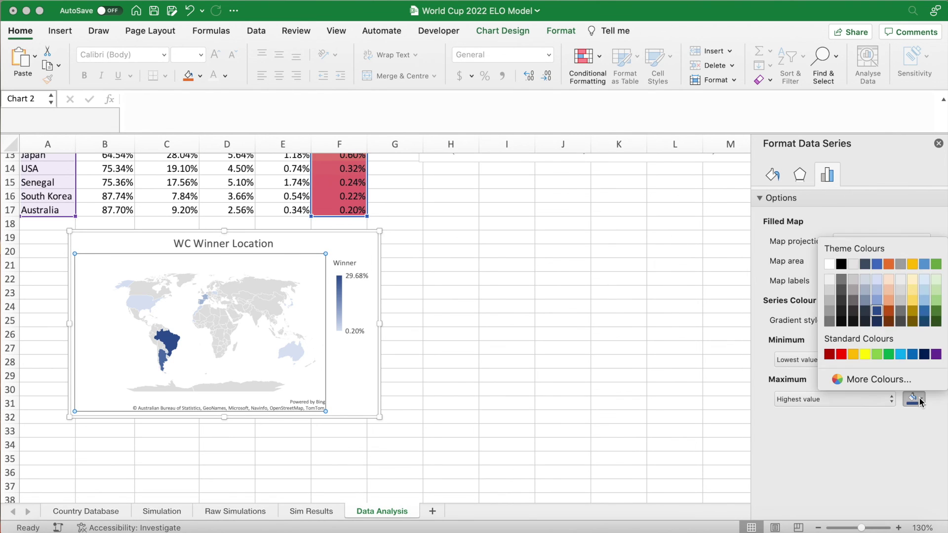
{"action": "left_click", "coordinate": [889, 354]}
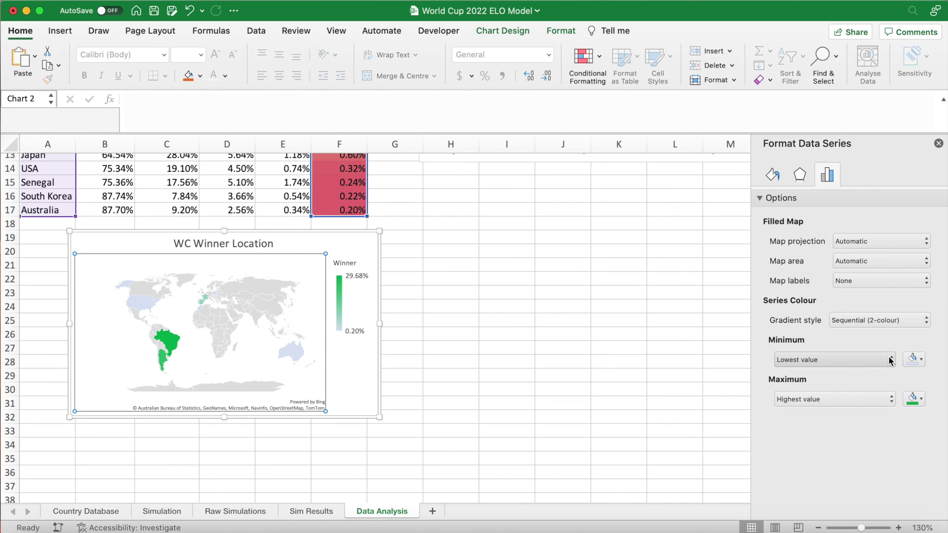
{"action": "left_click", "coordinate": [921, 360]}
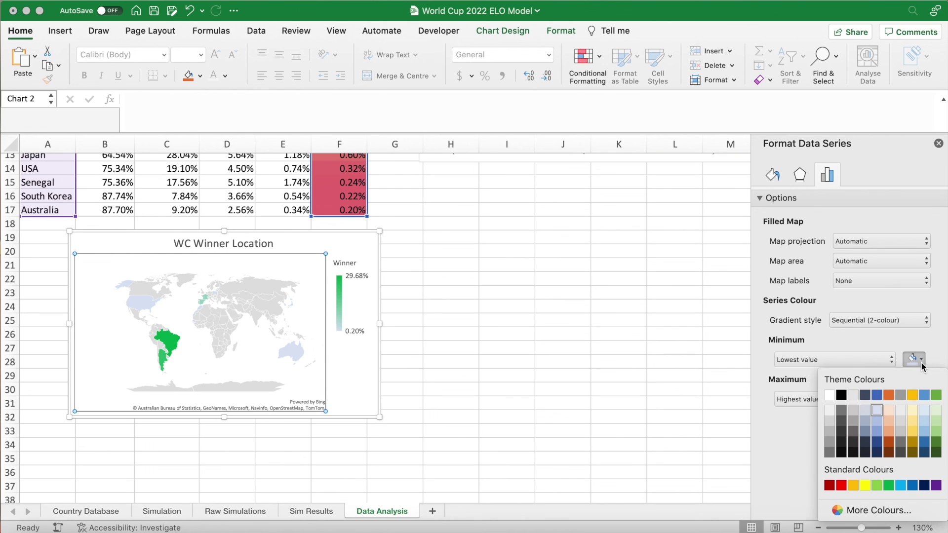
{"action": "left_click", "coordinate": [936, 410]}
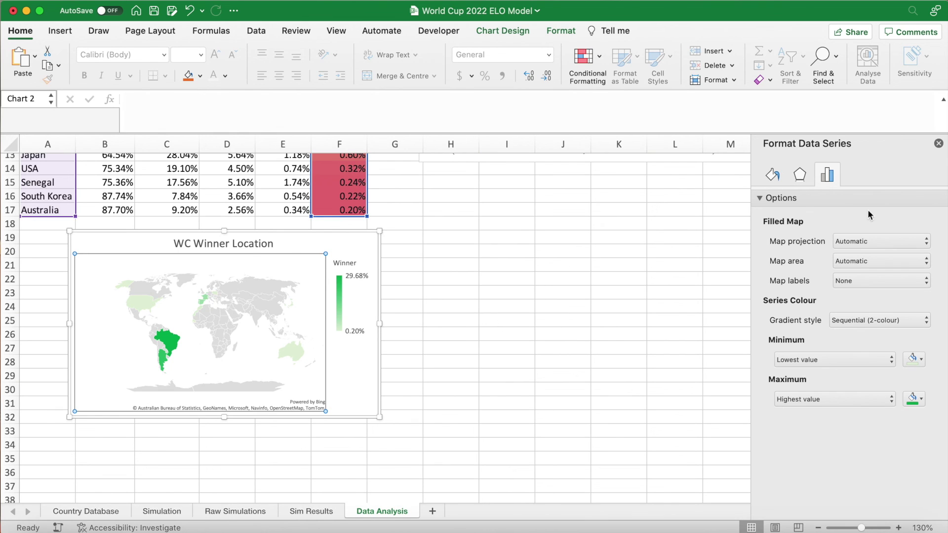
{"action": "left_click", "coordinate": [939, 144]}
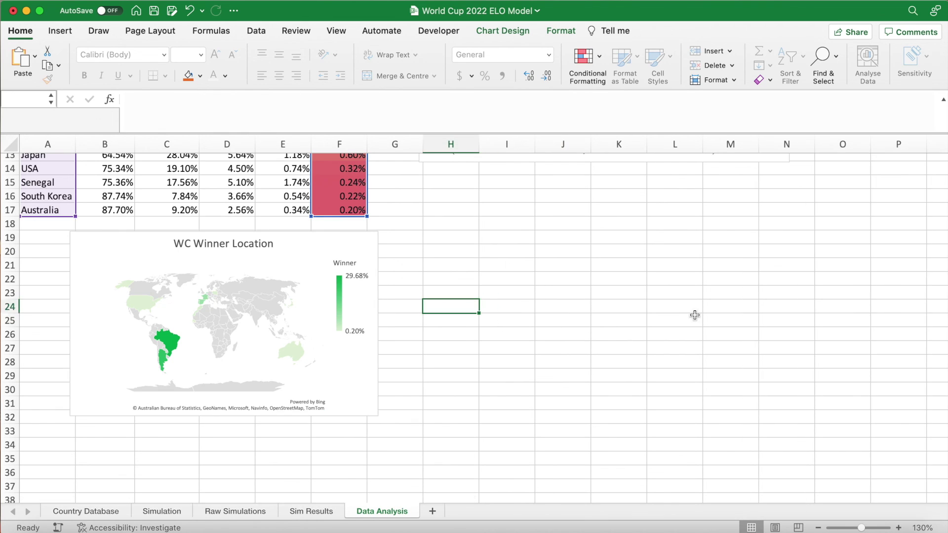
{"action": "scroll", "coordinate": [547, 335], "scroll_direction": "up", "scroll_amount": 4}
{"action": "scroll", "coordinate": [549, 332], "scroll_direction": "up", "scroll_amount": 4}
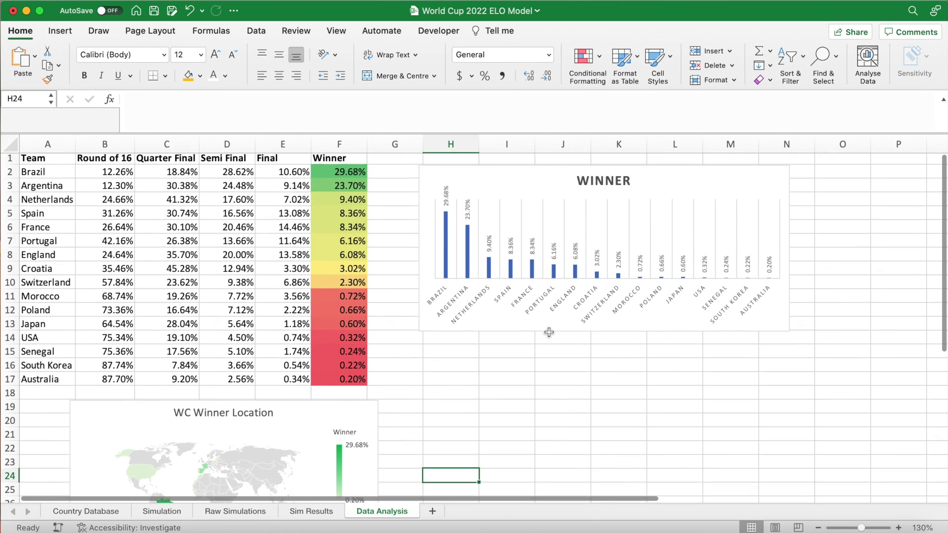